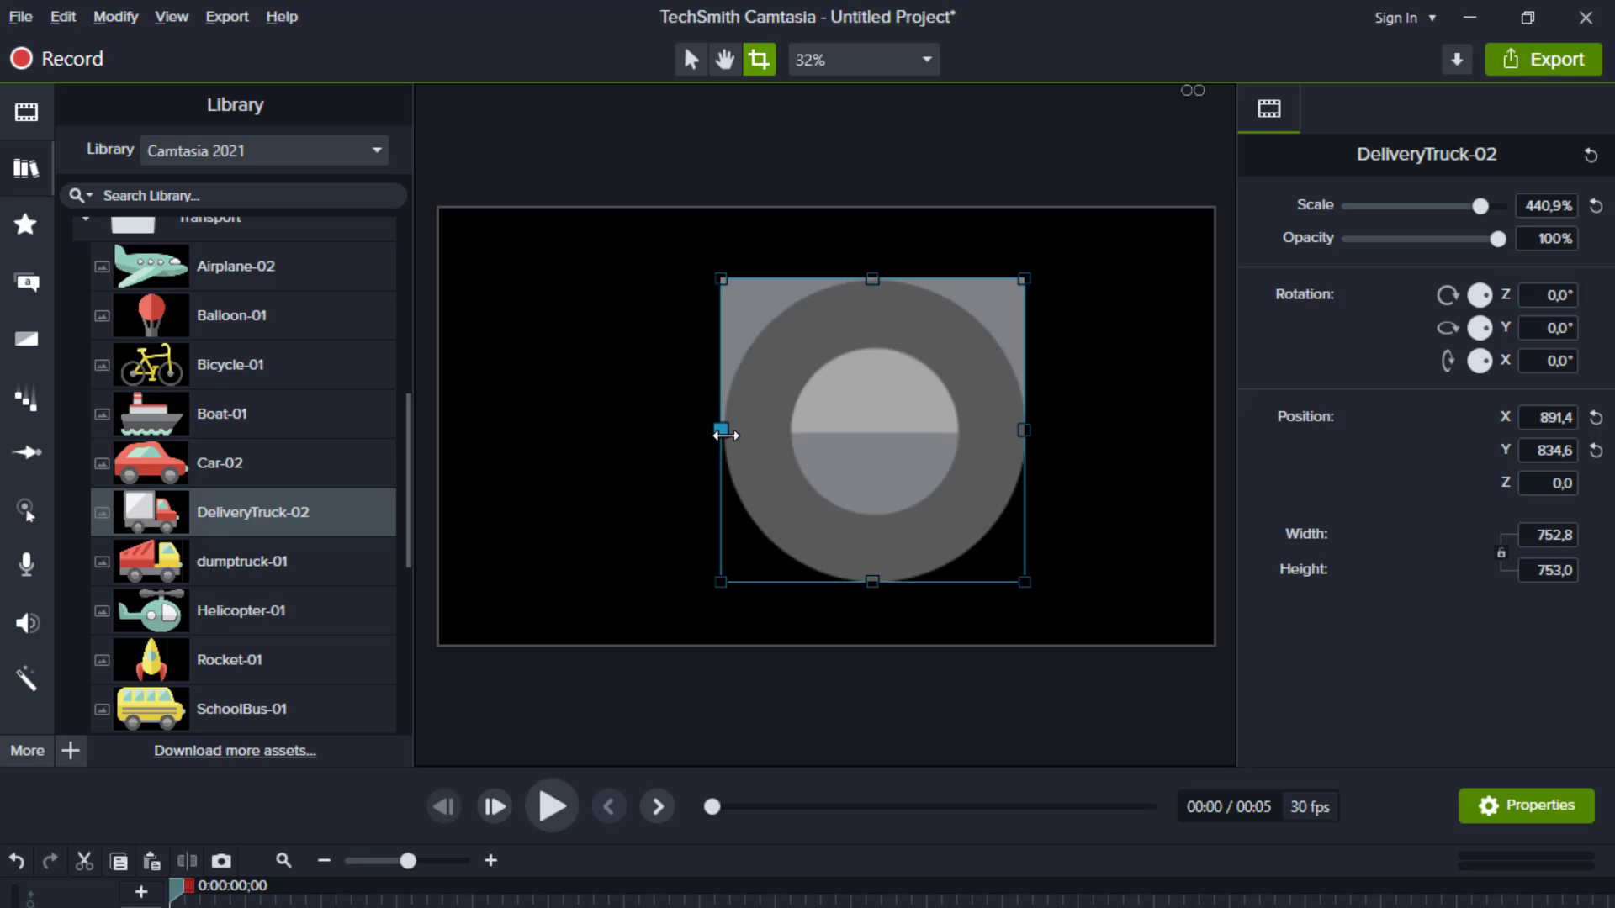
Exit cropping, add the round orange speech bubble callout from all styles, and resize it to cover the cropped wheel.
key("Escape")
key("c")
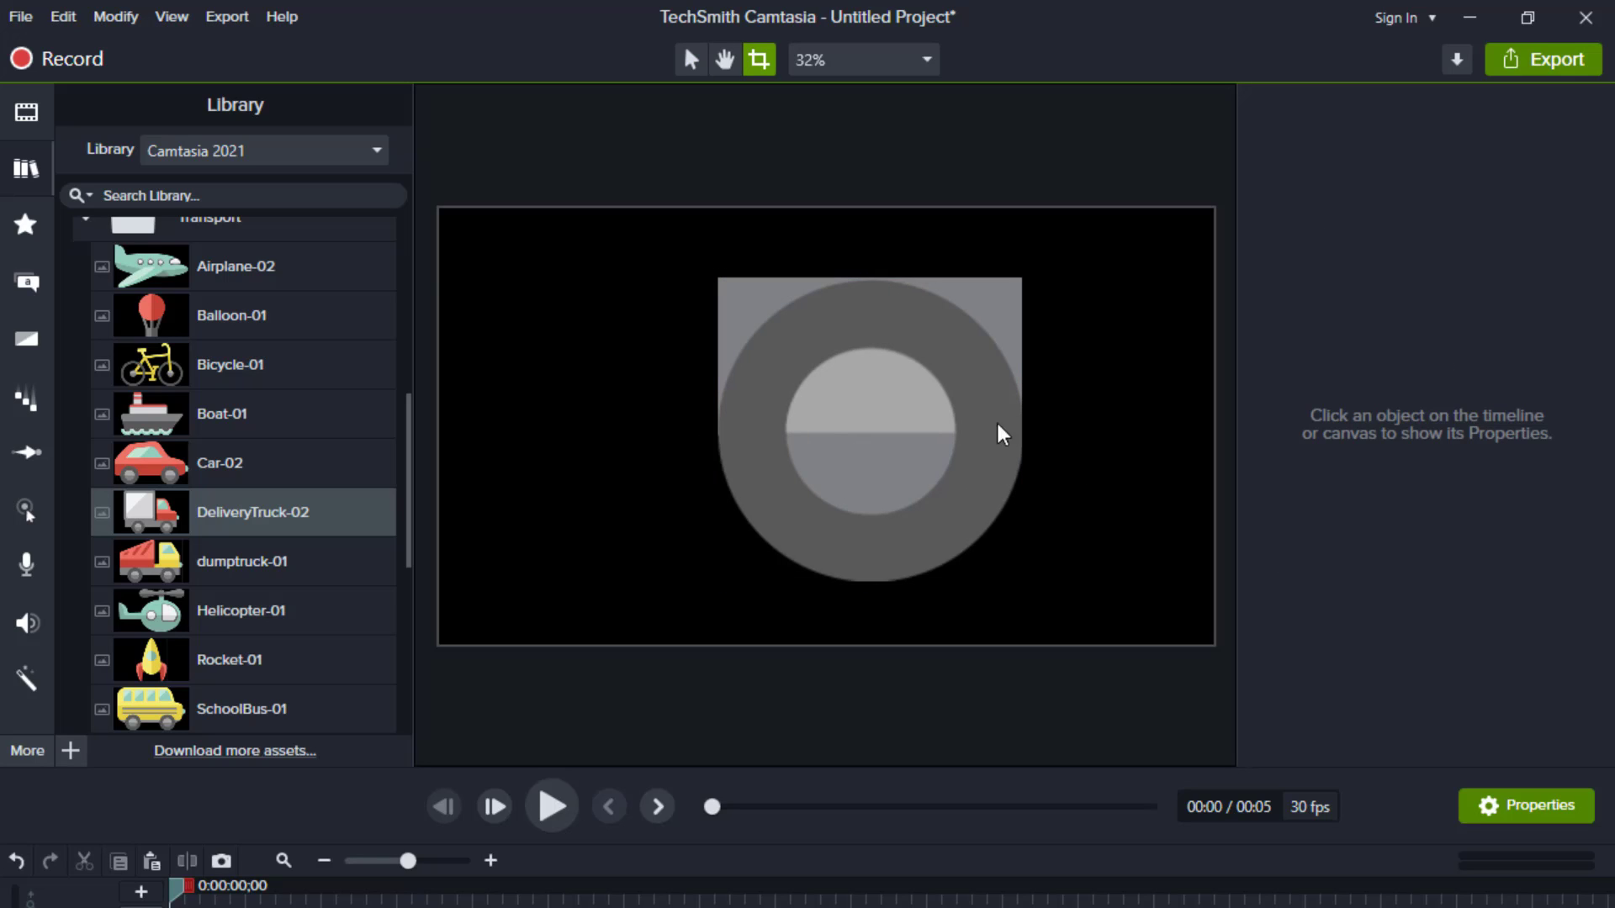
left_click(28, 284)
left_click(257, 213)
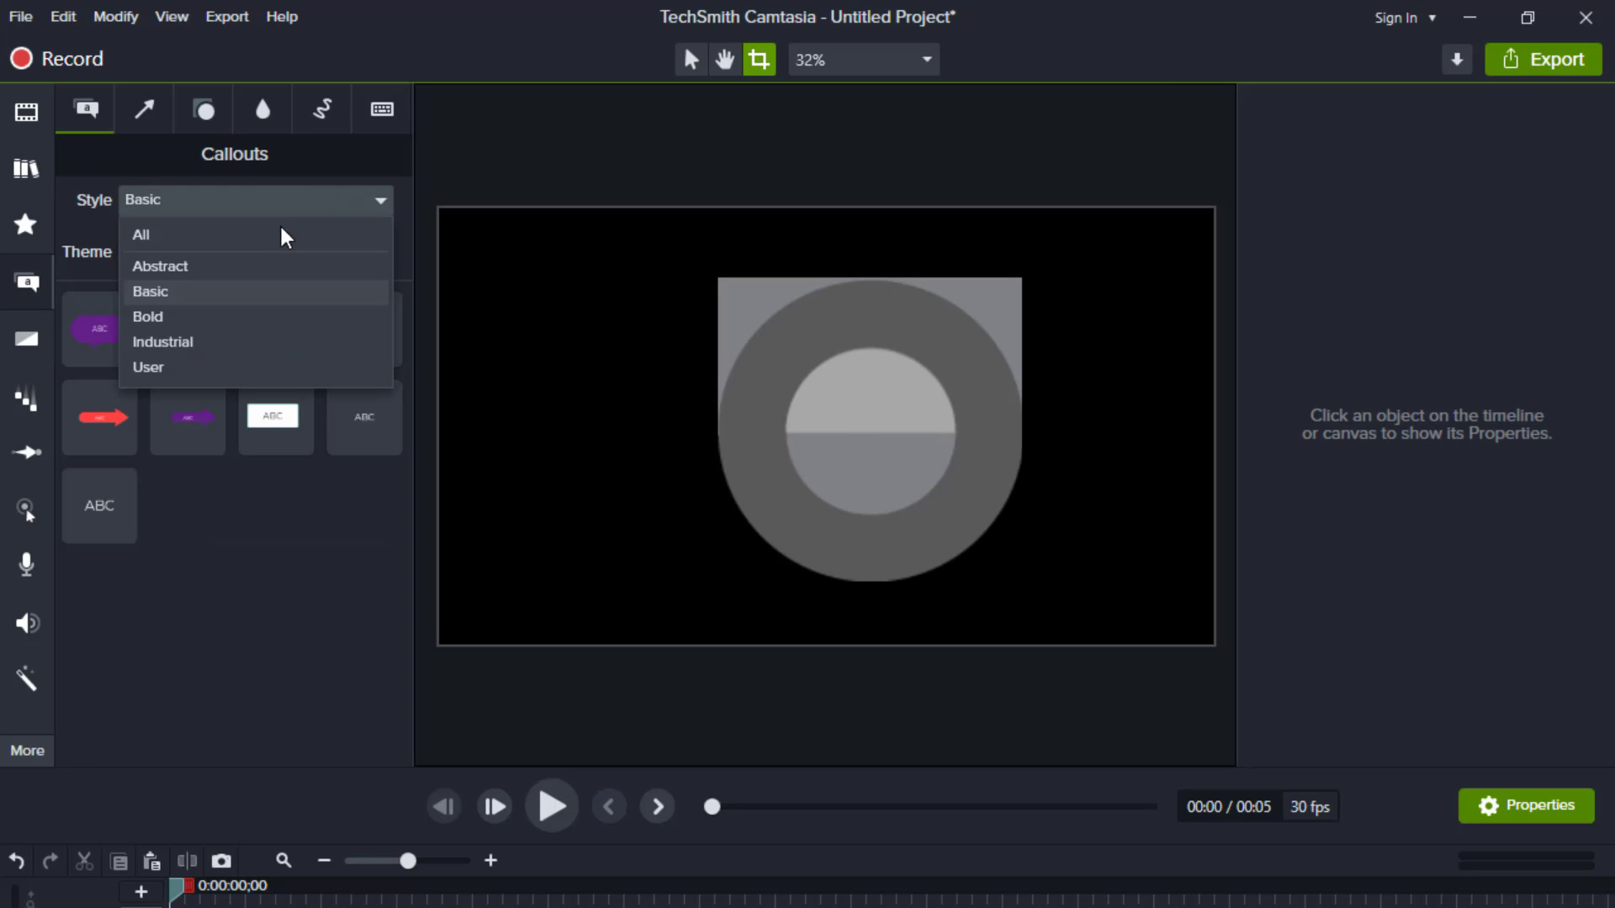
left_click(277, 231)
scroll(337, 505, "down", 5)
left_click_drag(371, 530, 969, 536)
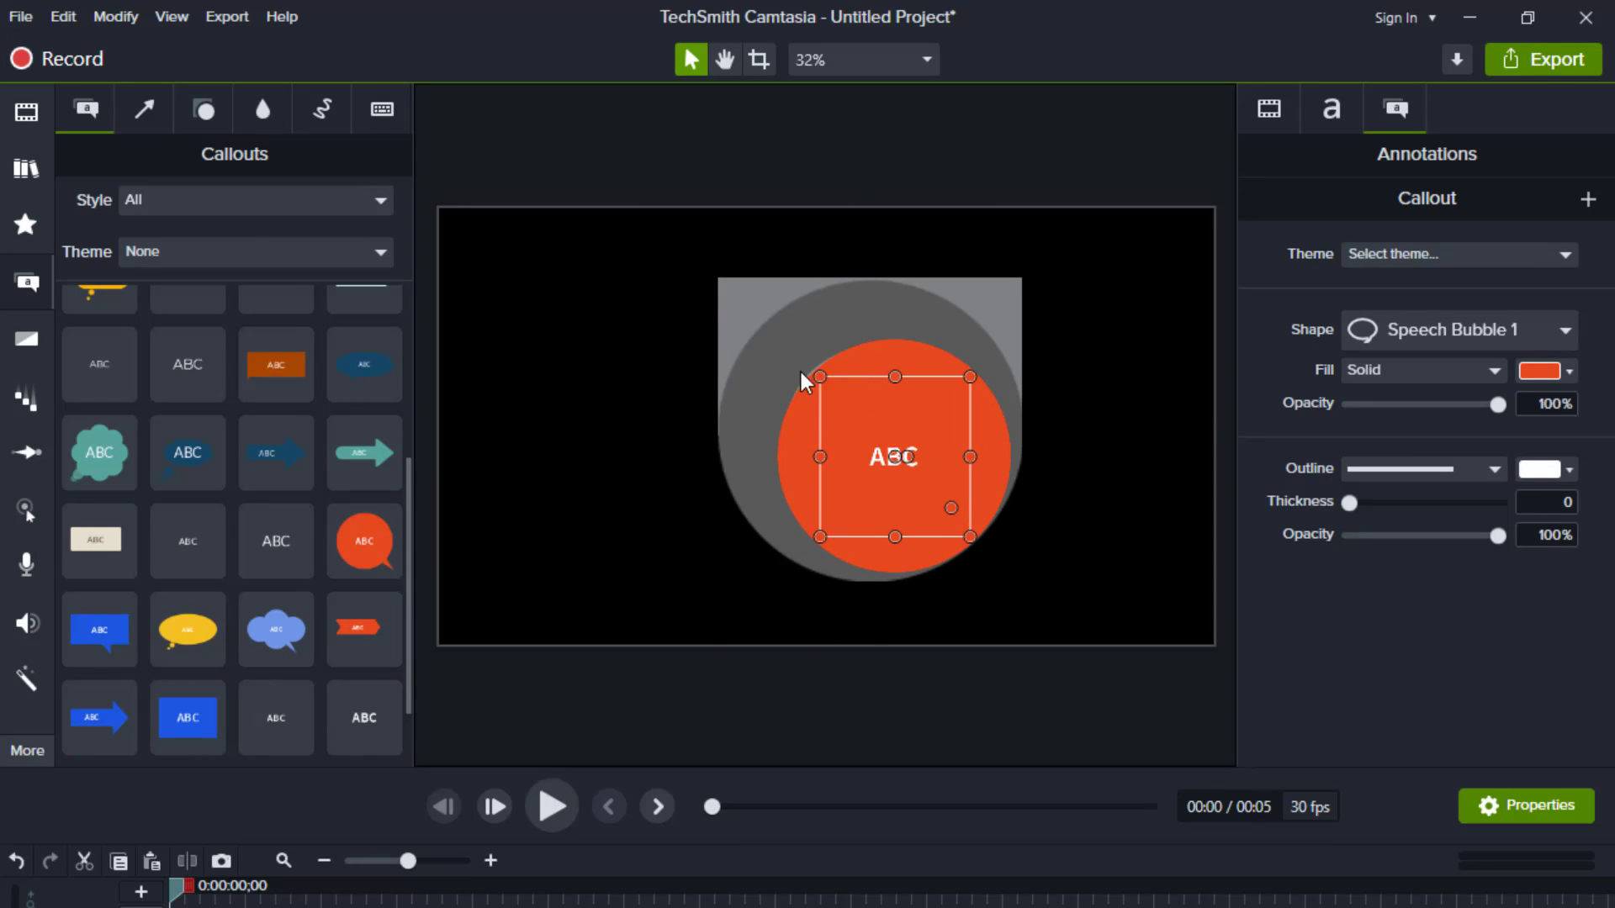
left_click_drag(820, 375, 771, 334)
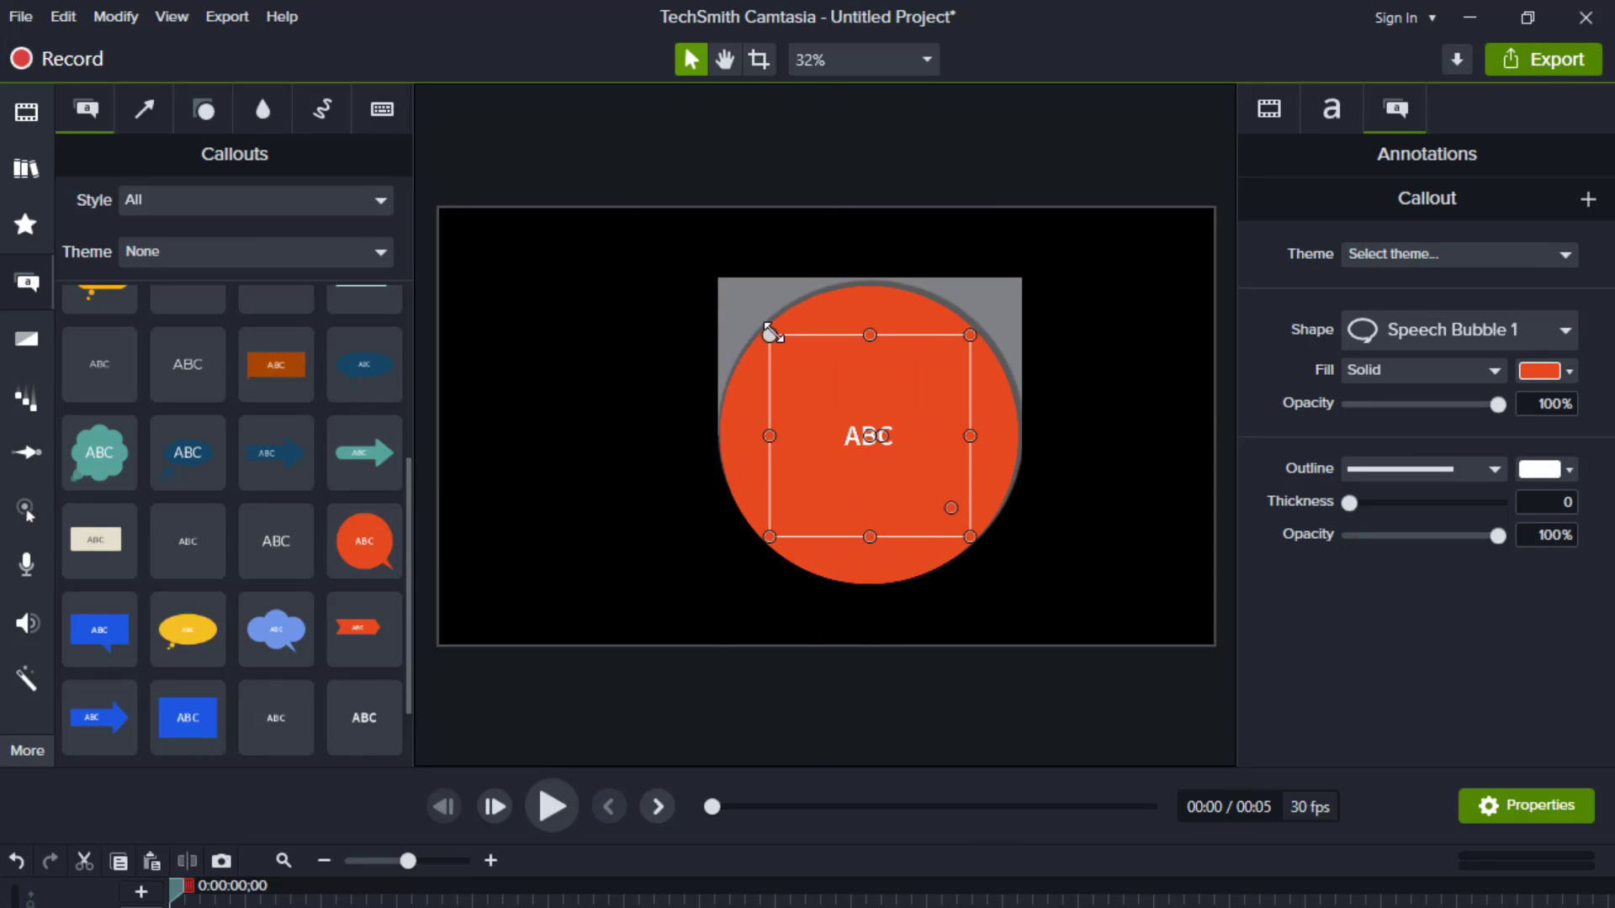
left_click_drag(869, 356, 923, 394)
Apply the Media Matte effect to the callout on Track 2 and group the callout with the cropped wheel clip.
left_click(26, 679)
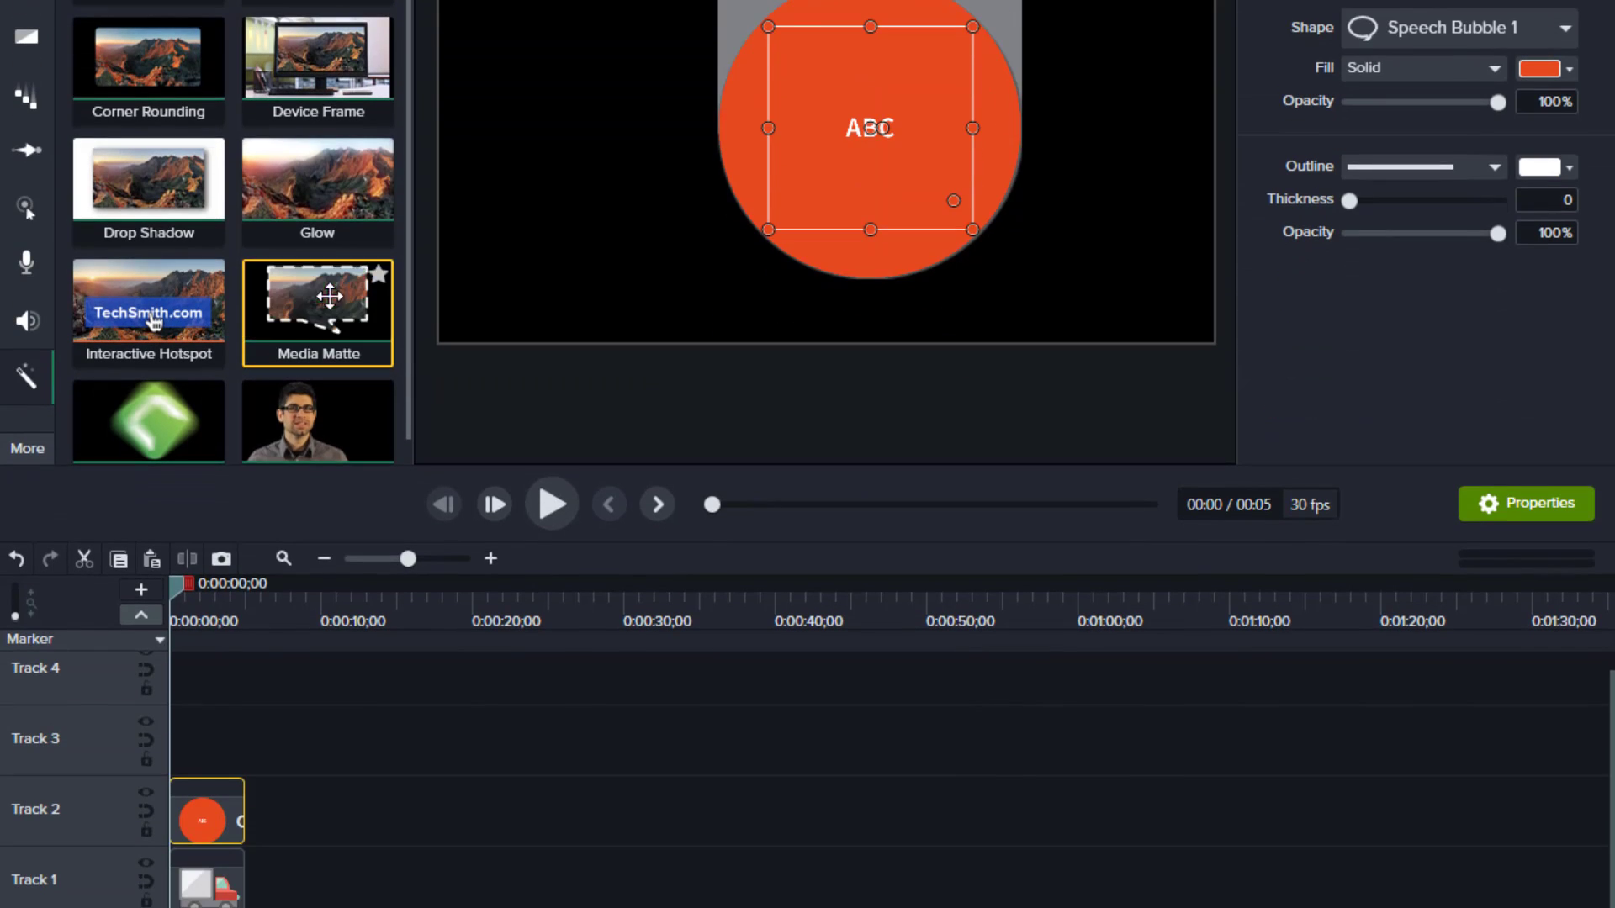
left_click_drag(329, 295, 202, 807)
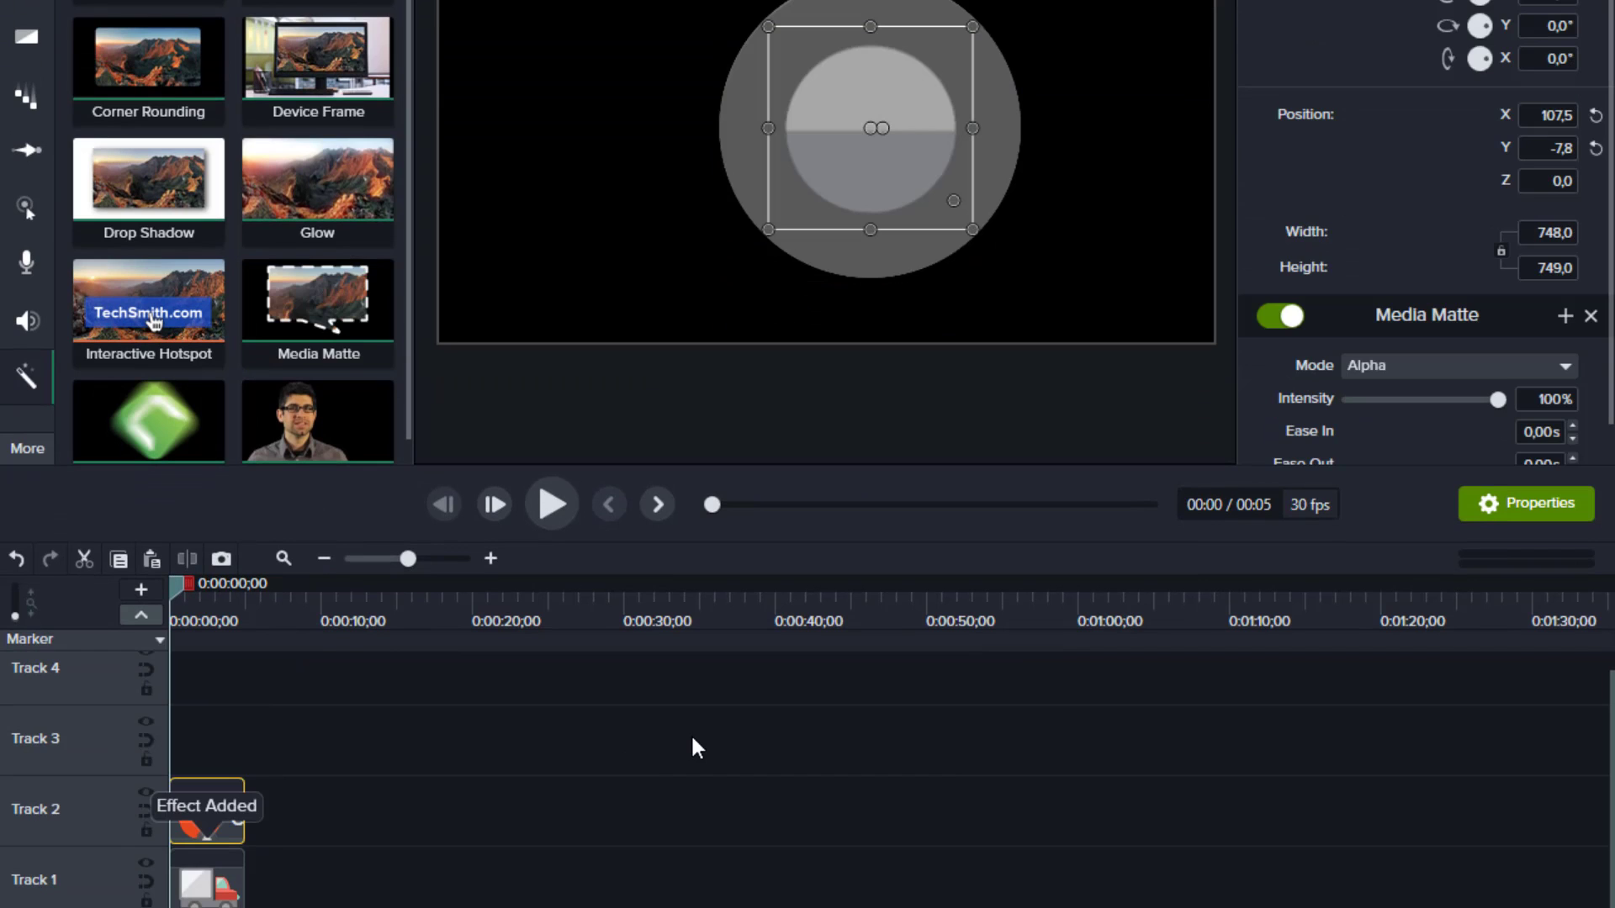
left_click(312, 813)
right_click(219, 879)
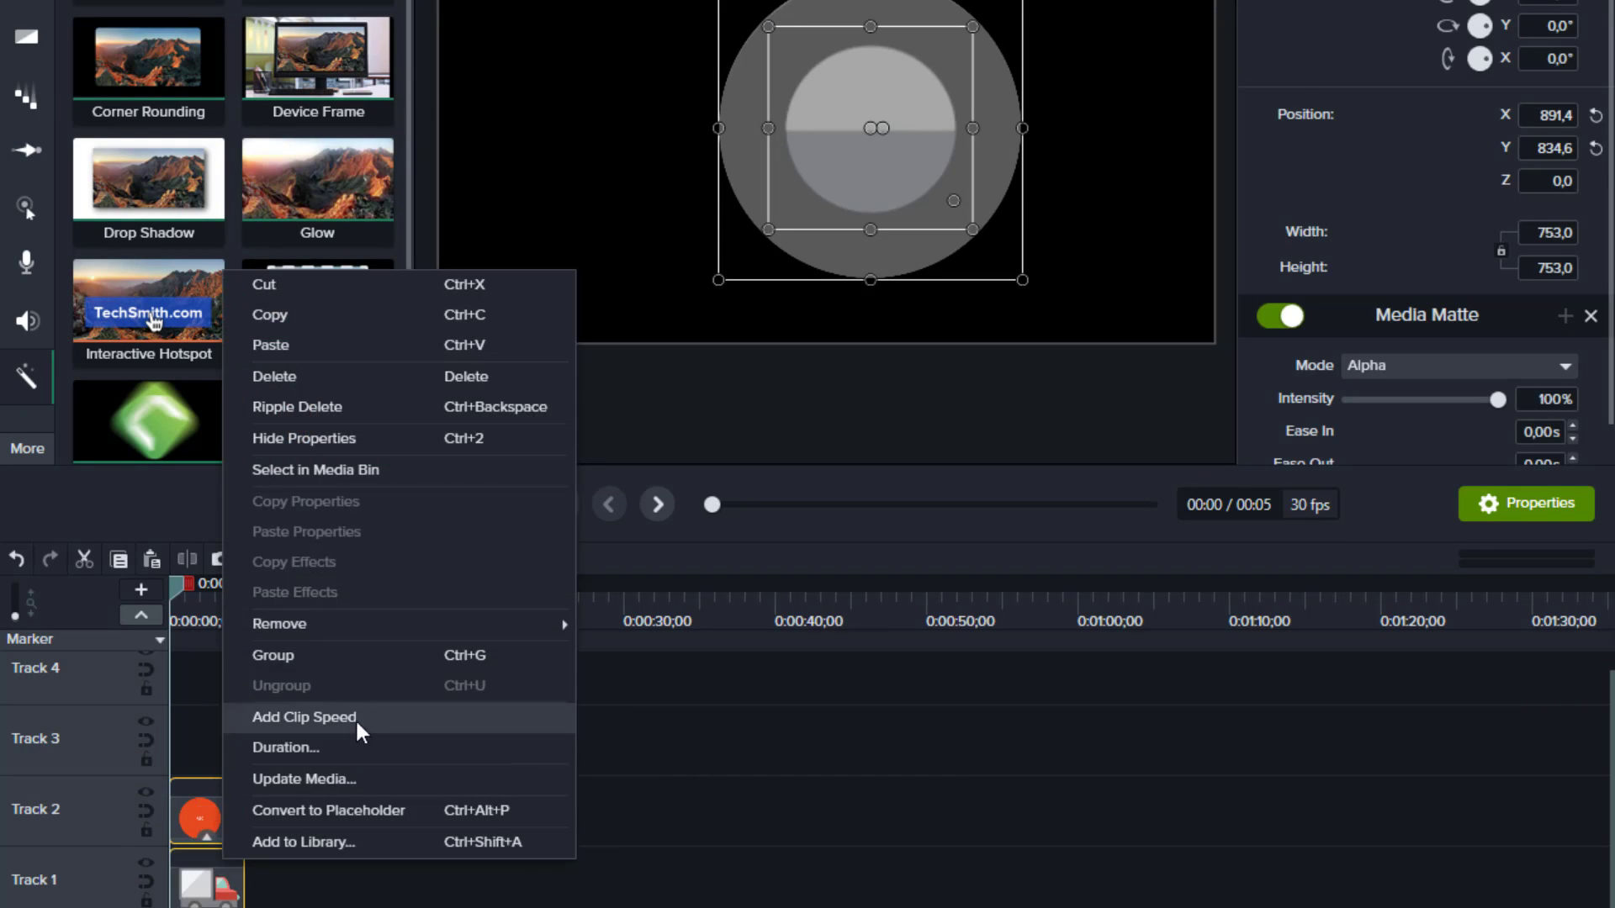
left_click(360, 655)
Move the wheel group to the beginning of Track 3.
left_click_drag(195, 881, 204, 749)
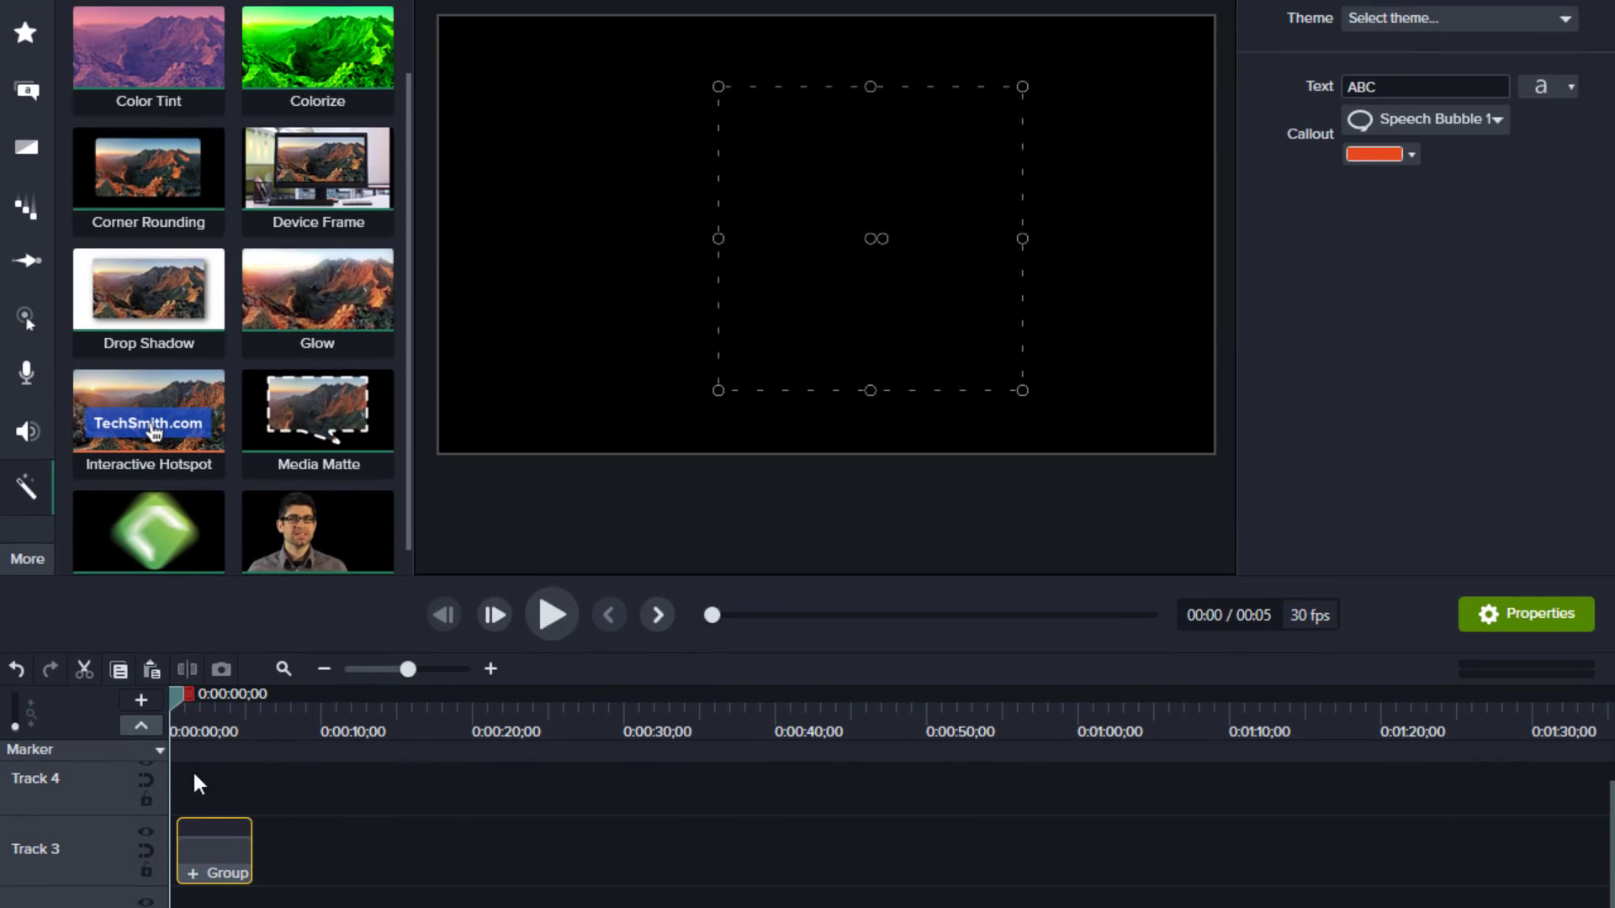
left_click_drag(189, 850, 183, 850)
left_click(303, 847)
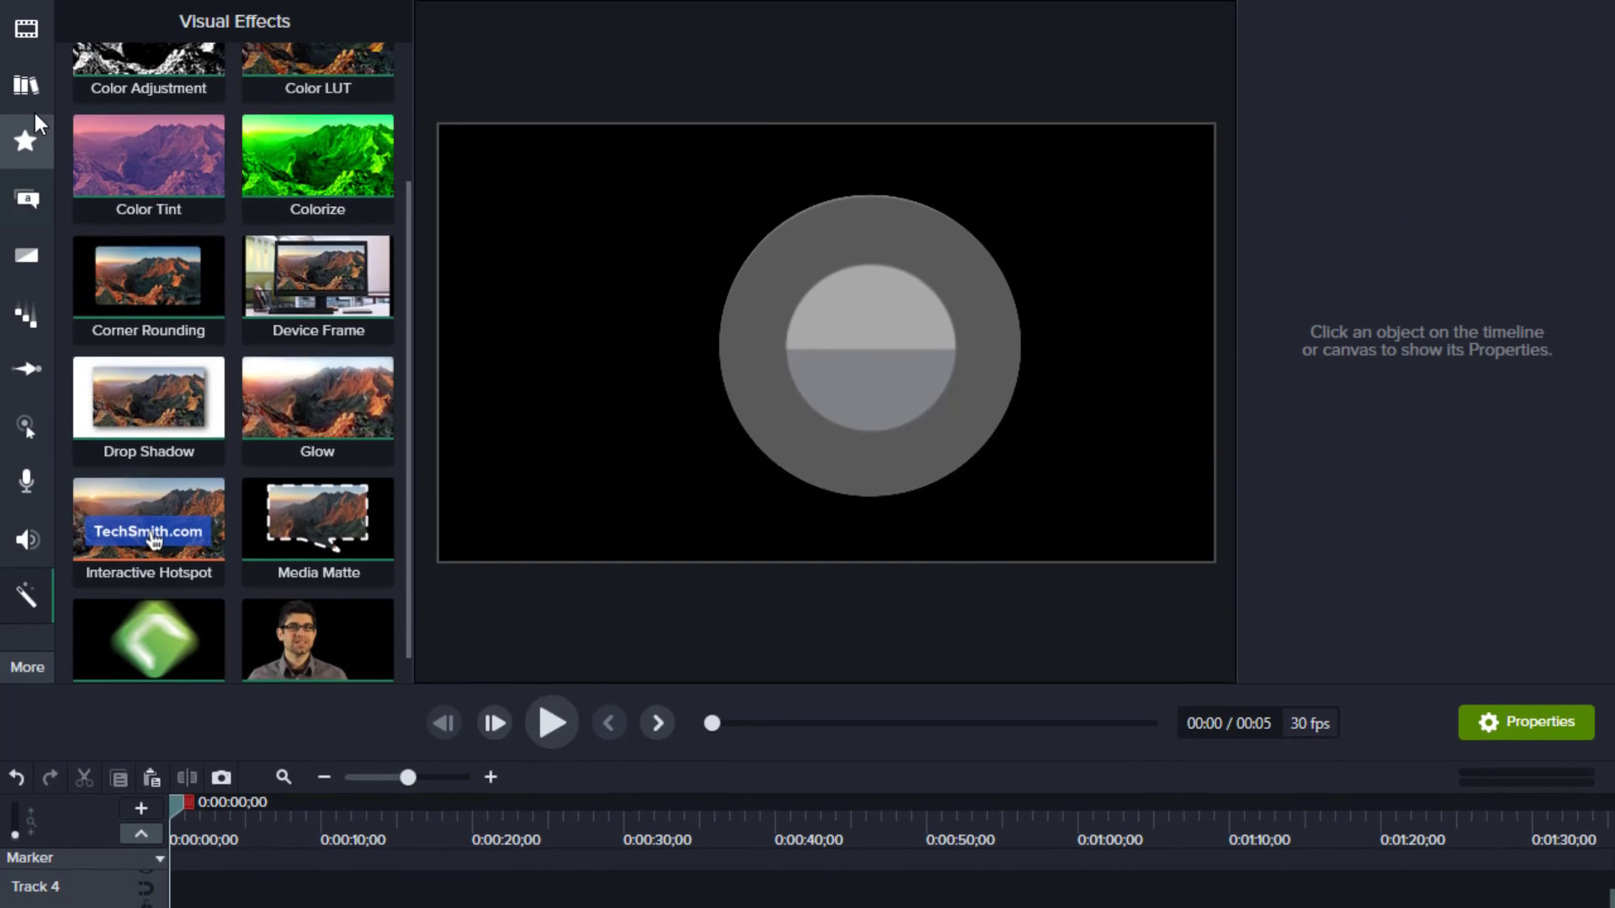
Add the strikeout-01 icon from the library's Universal folder to the canvas.
left_click(26, 86)
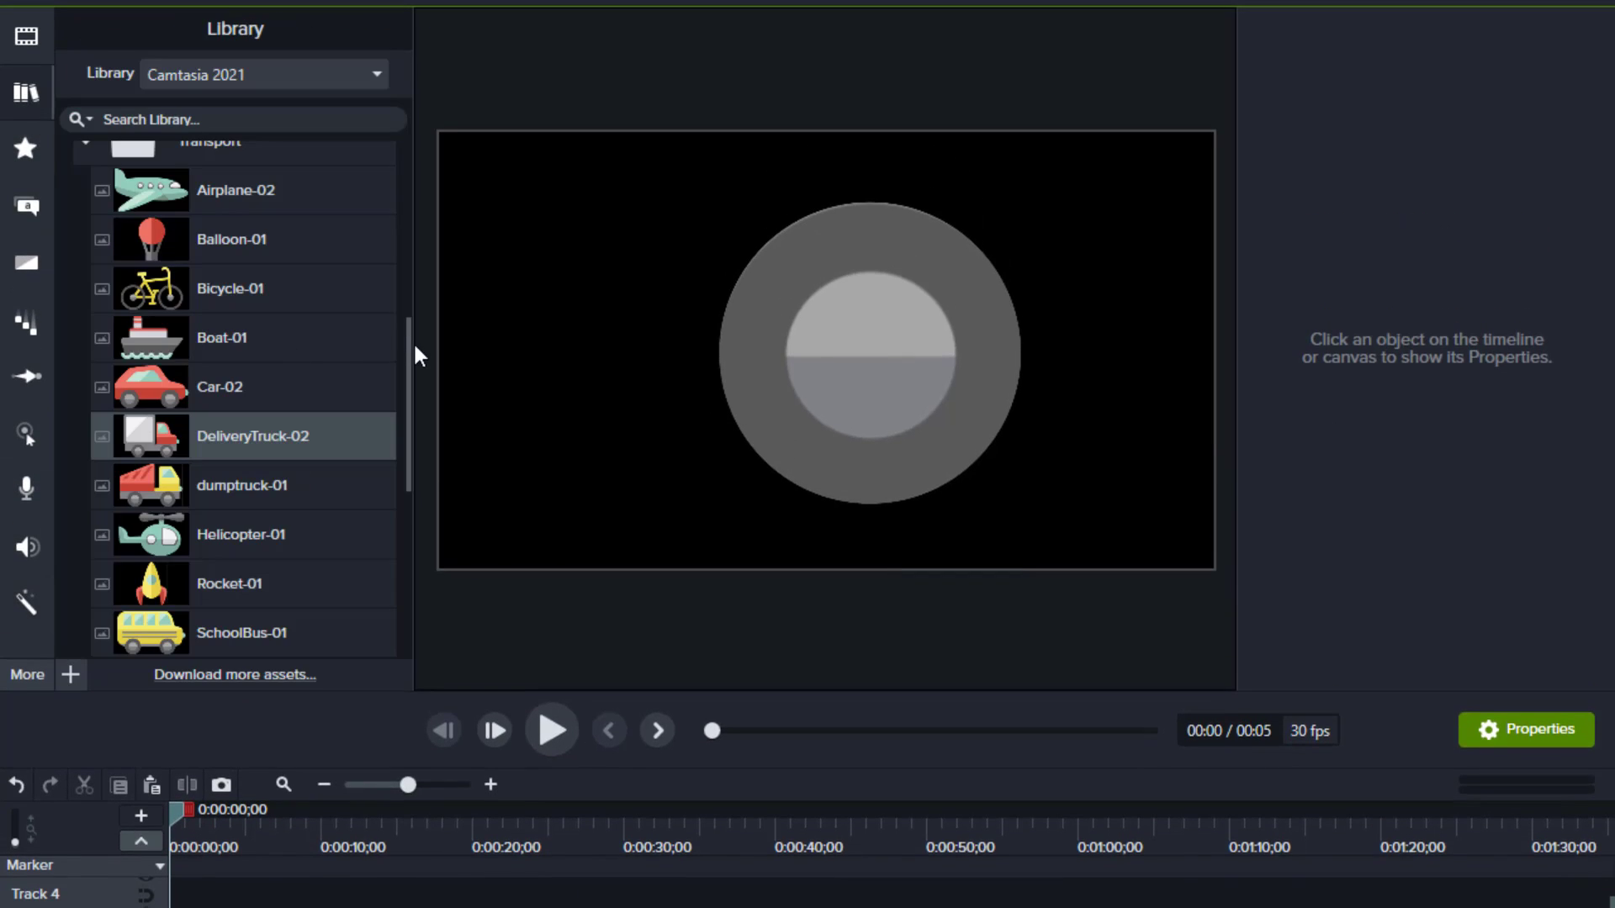
left_click_drag(410, 352, 396, 481)
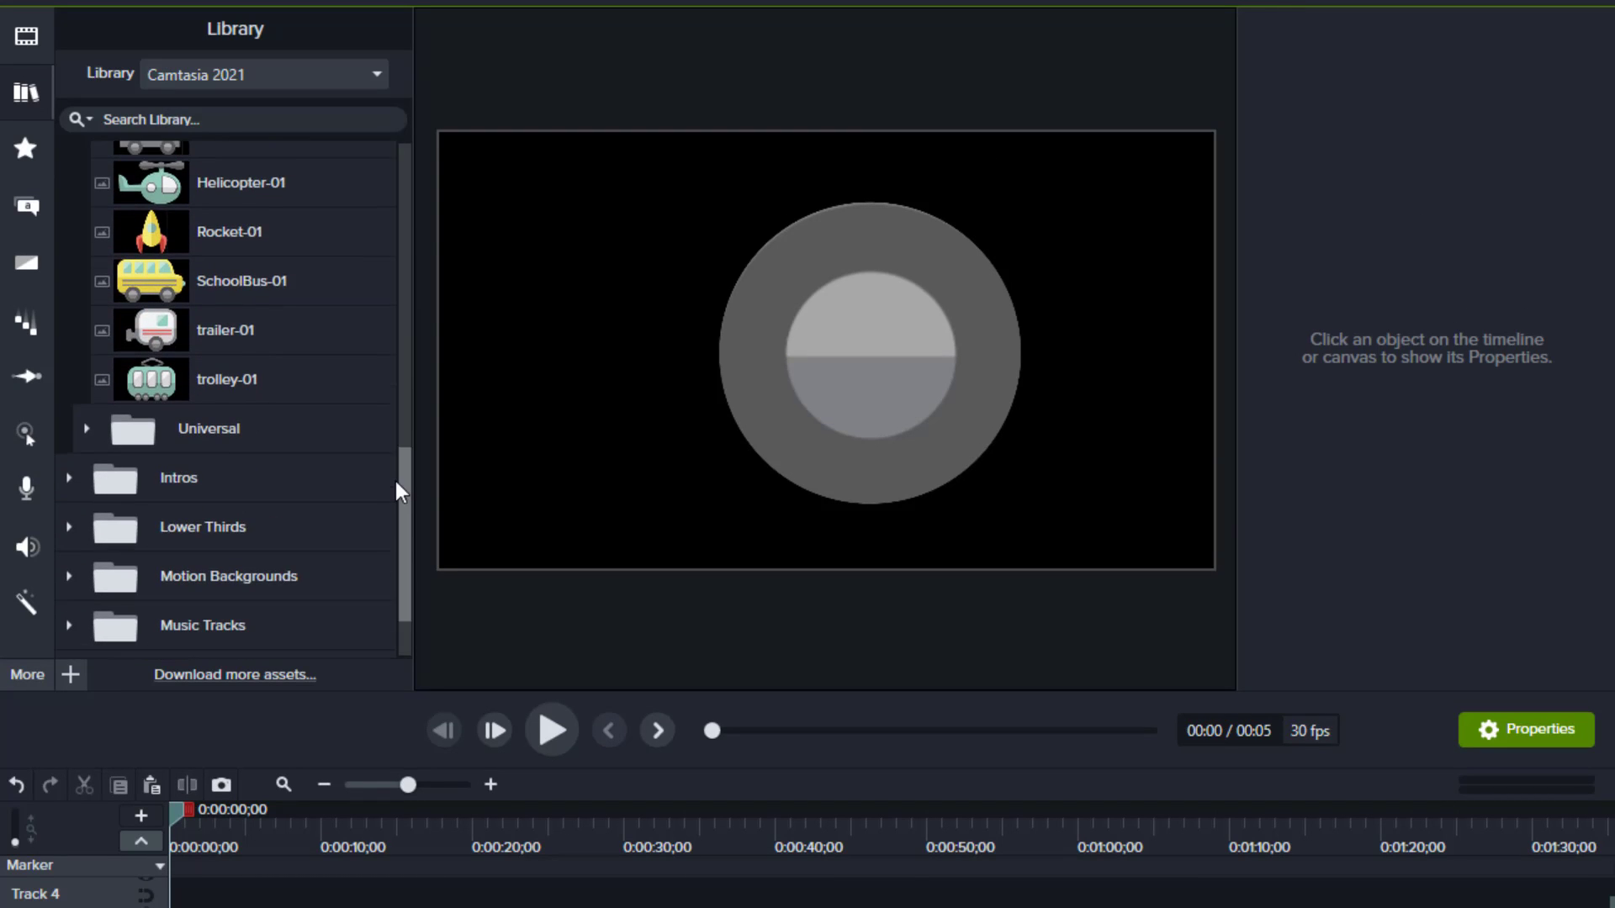
left_click(86, 429)
left_click_drag(410, 395, 376, 555)
left_click_drag(148, 483, 858, 375)
Scale the strikeout icon down to 43.9% and centre it over the wheel at X 107.5, Y 0.
left_click_drag(1035, 556, 833, 355)
left_click_drag(773, 227, 890, 327)
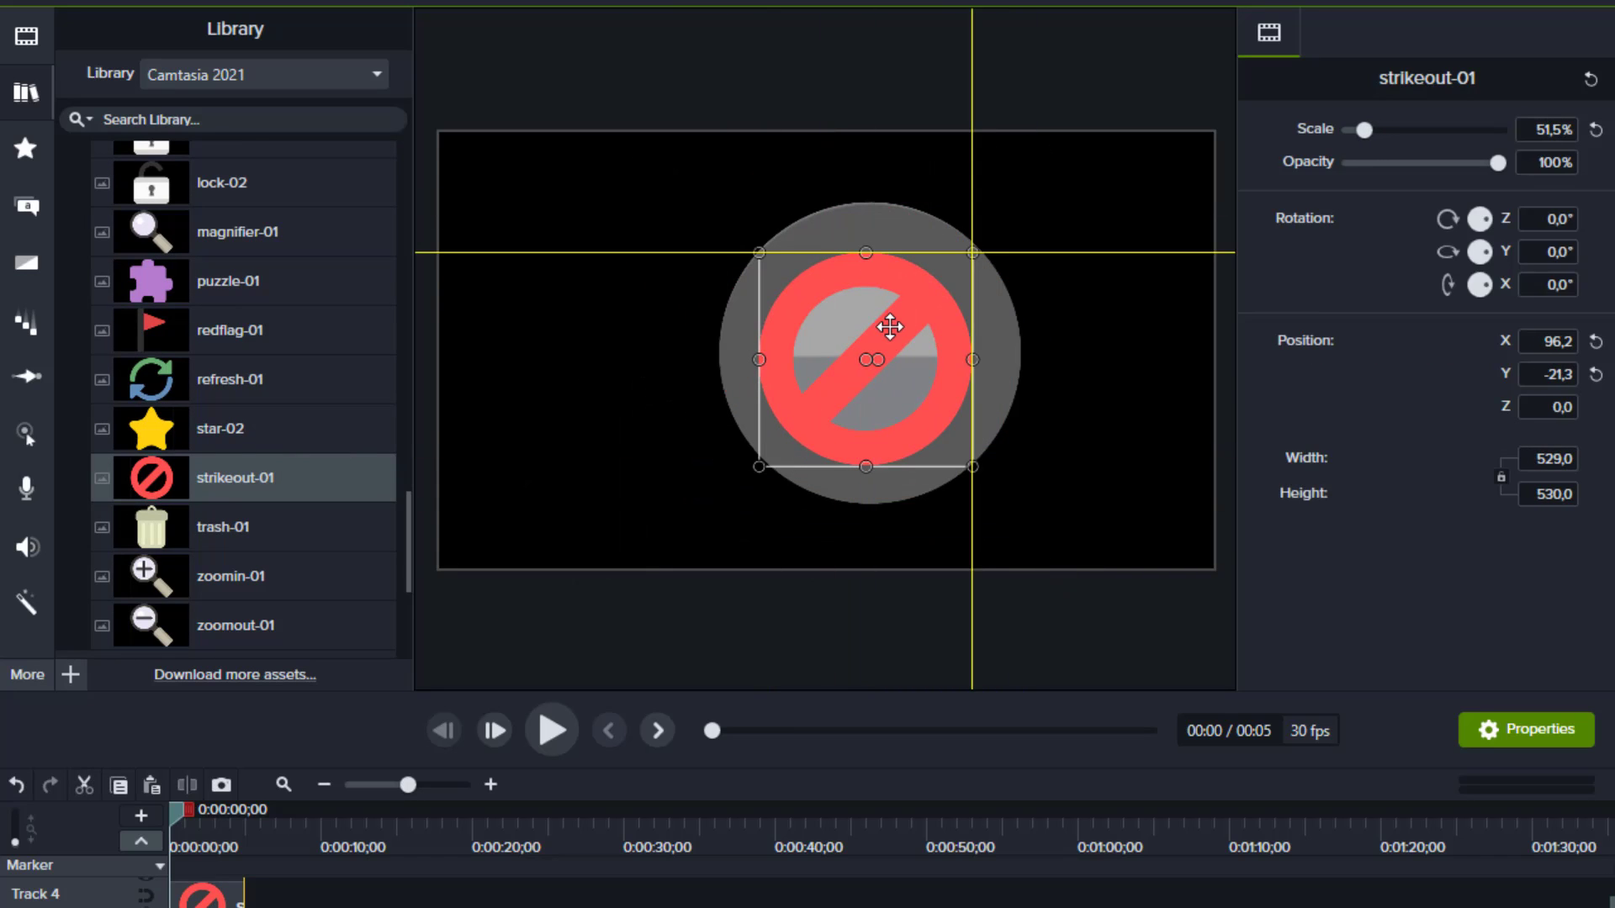
left_click_drag(971, 467, 942, 435)
mouse_move(898, 357)
left_mouse_down()
mouse_move(929, 378)
mouse_move(910, 374)
left_mouse_up()
left_click(984, 332)
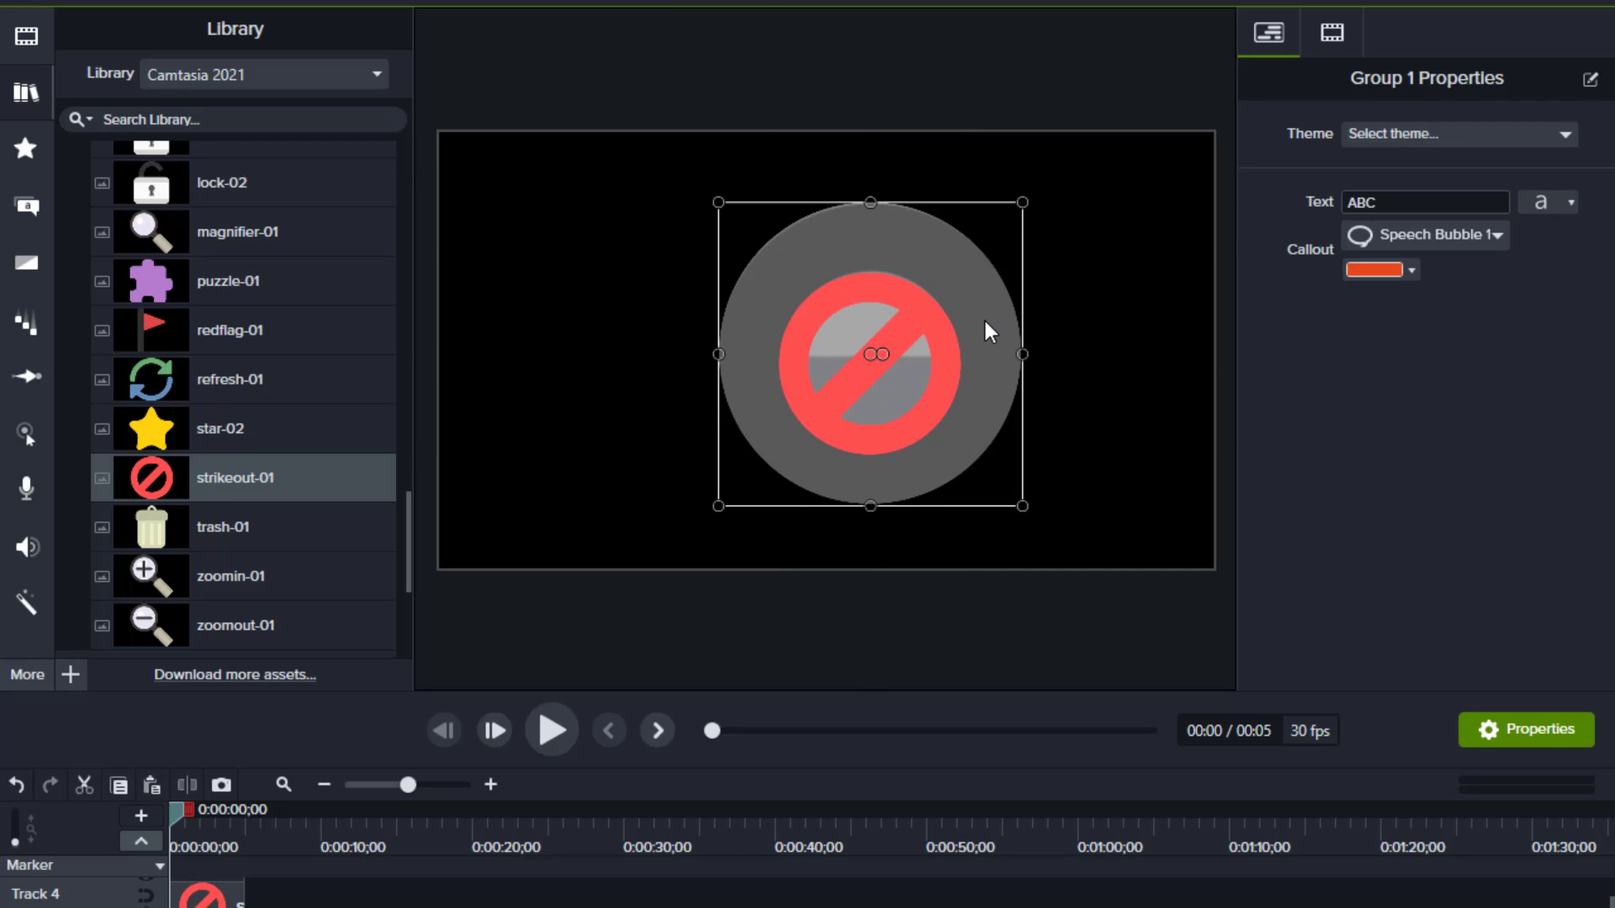
left_click(921, 346)
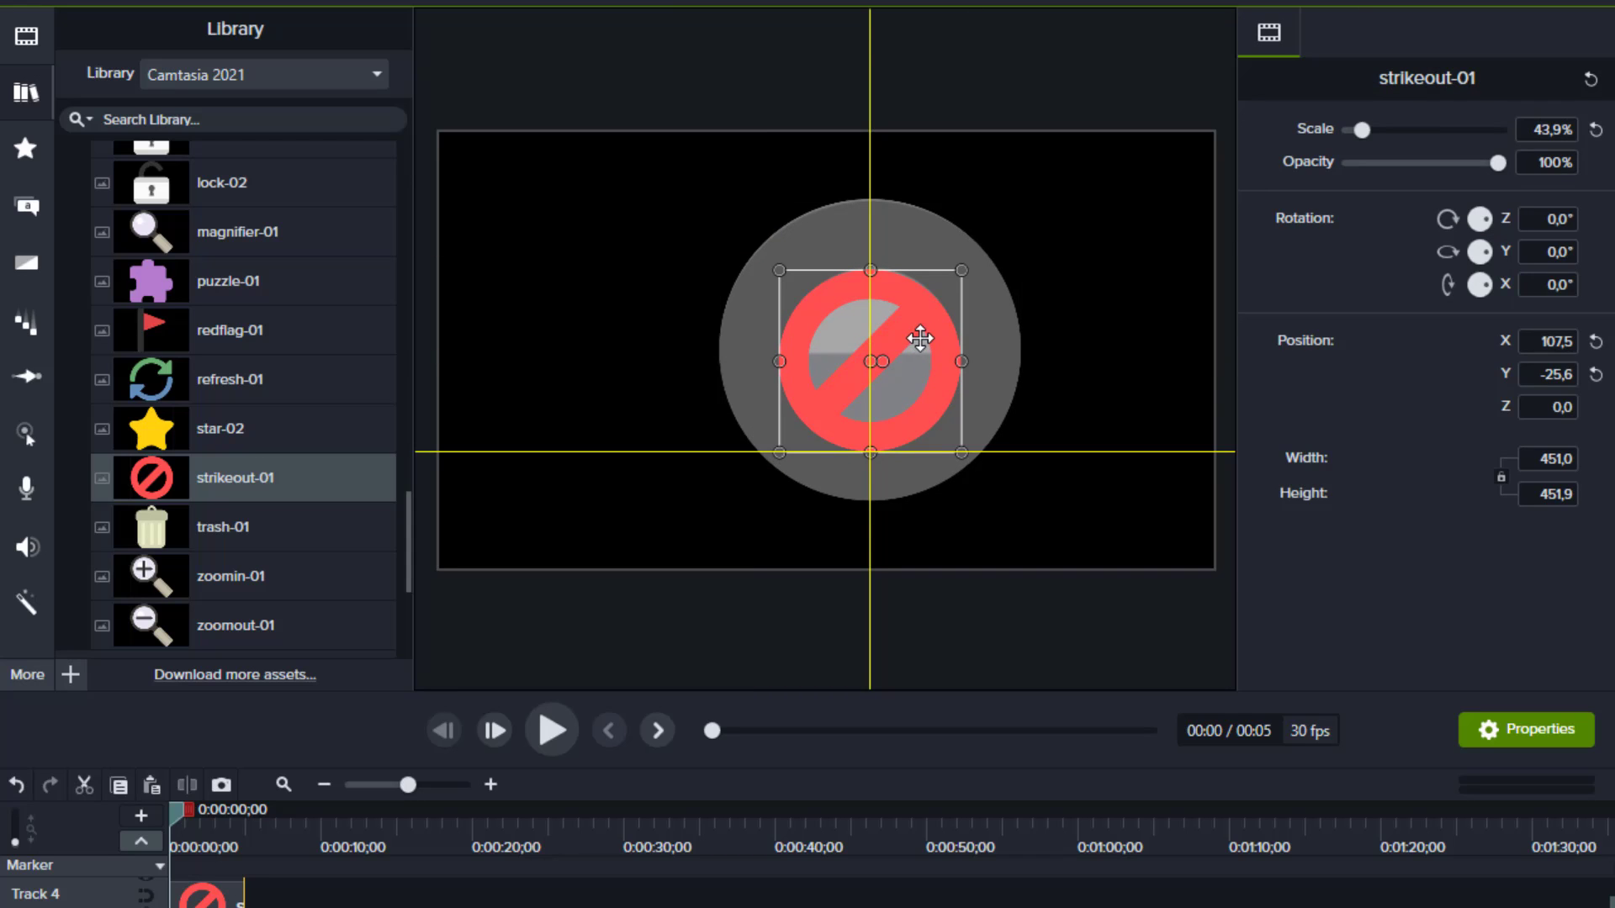
left_click_drag(920, 338, 923, 336)
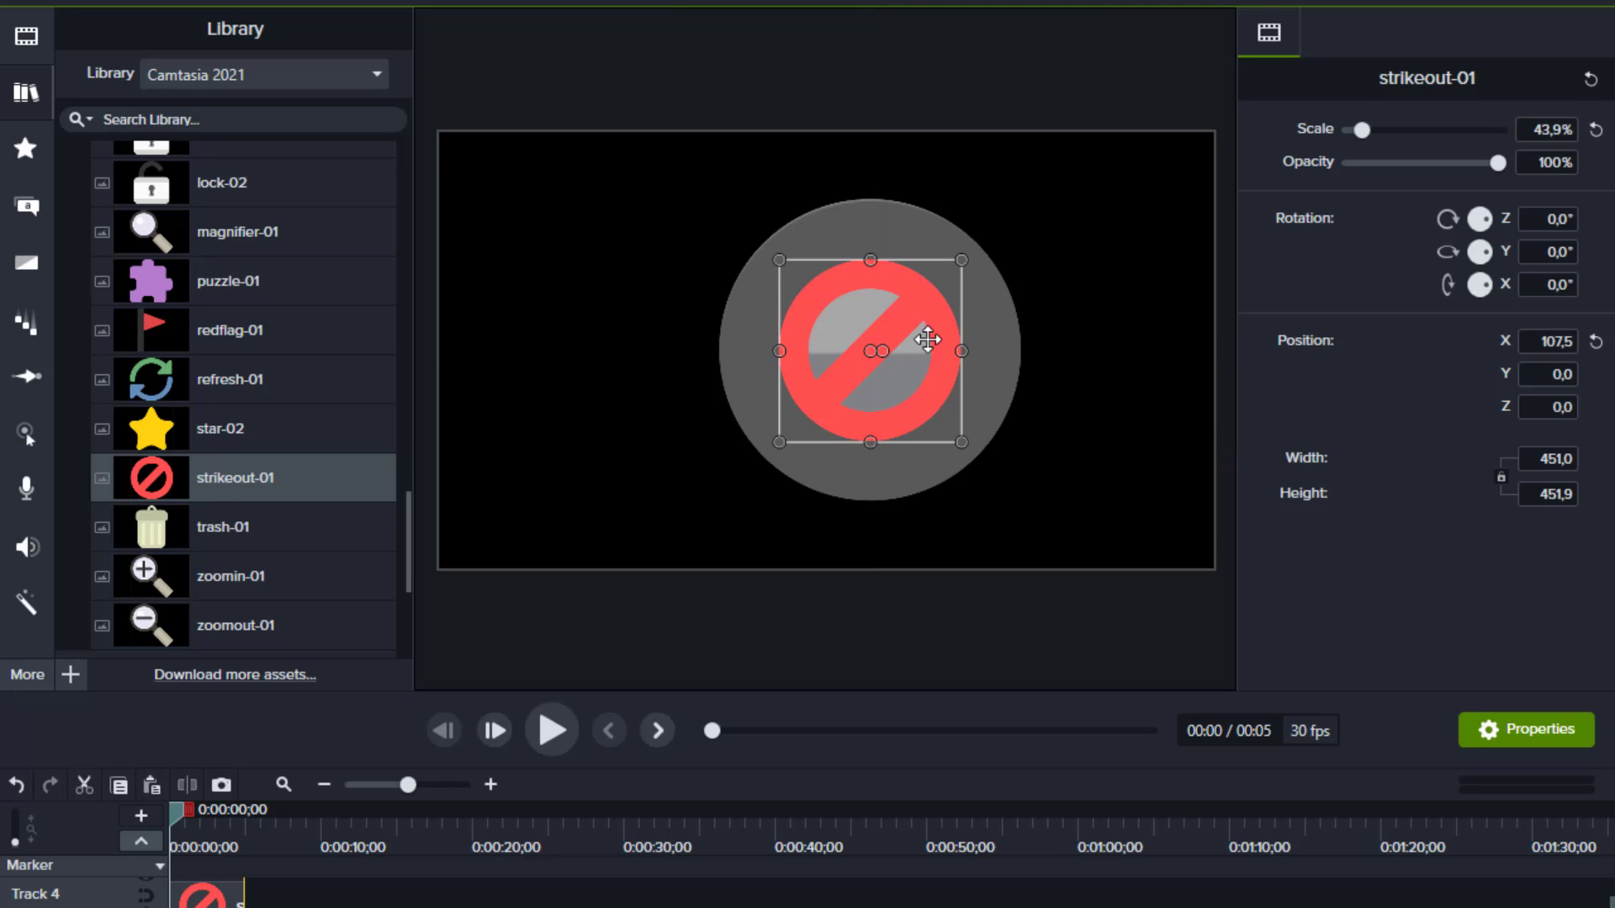
left_click(1012, 532)
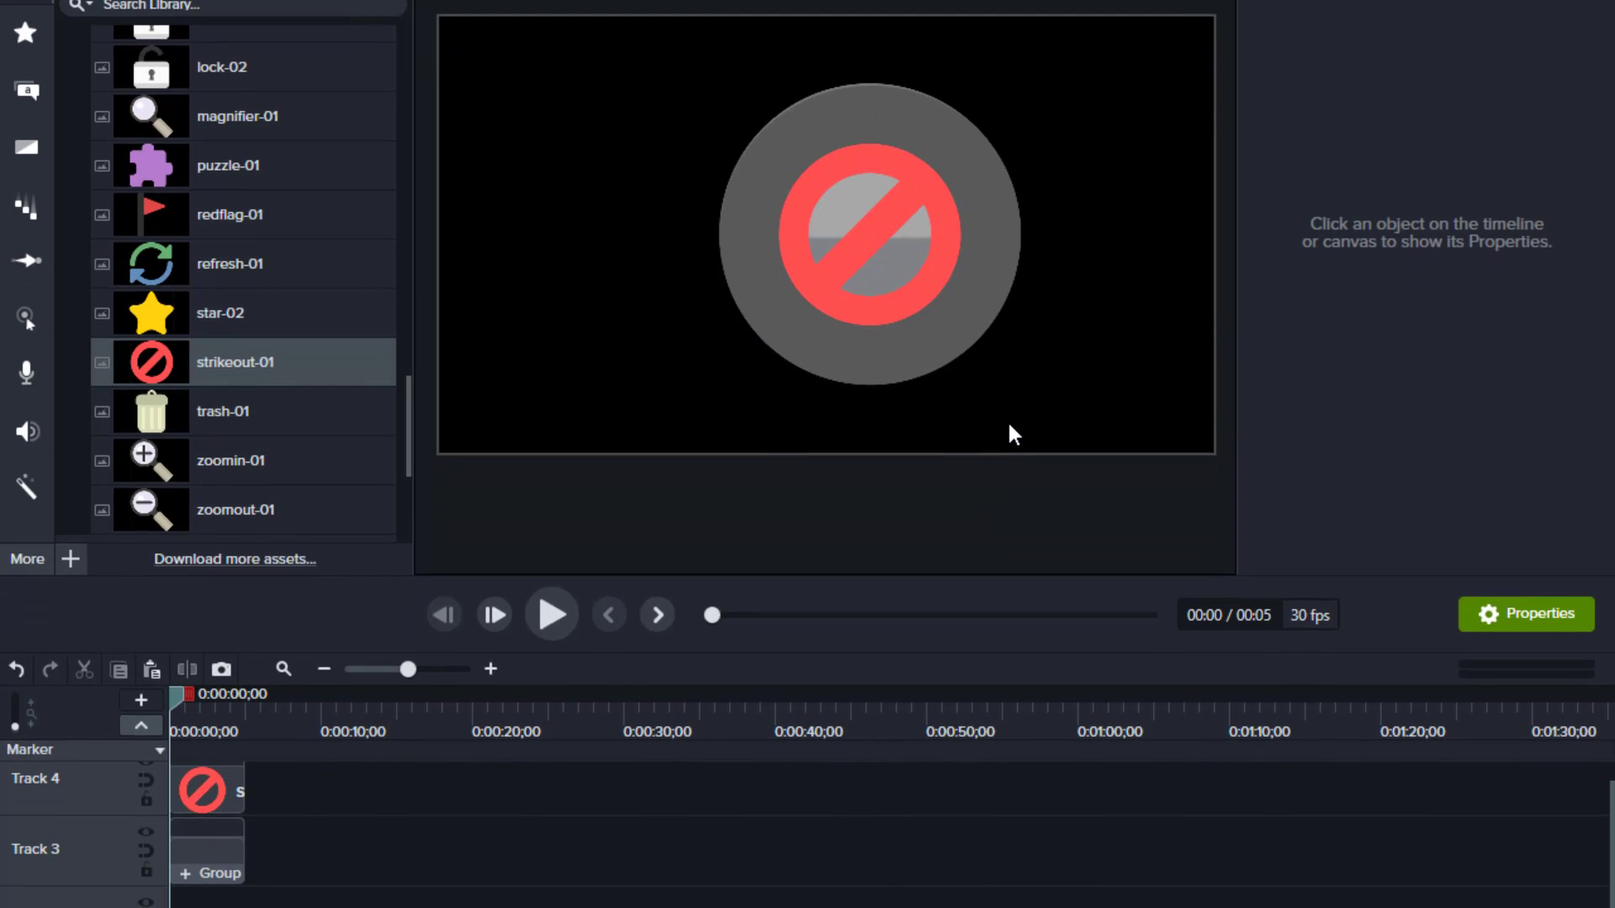
Group the strikeout icon with the wheel group and shrink the result in the left part of the canvas.
left_click_drag(307, 772, 176, 896)
right_click(210, 870)
left_click(337, 655)
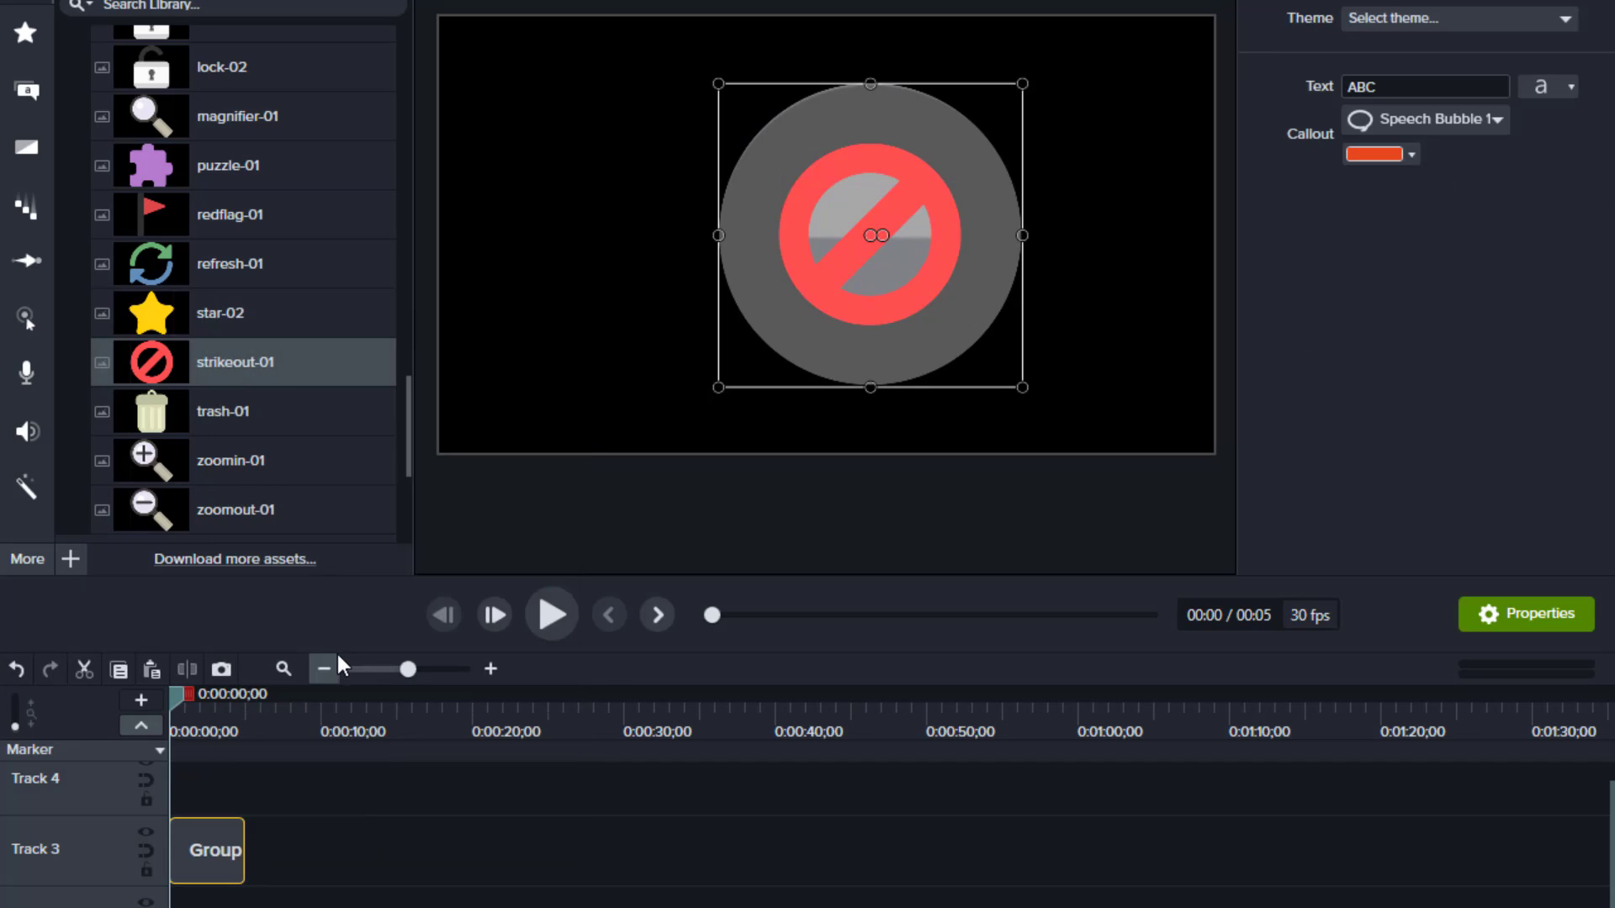
left_click(909, 295)
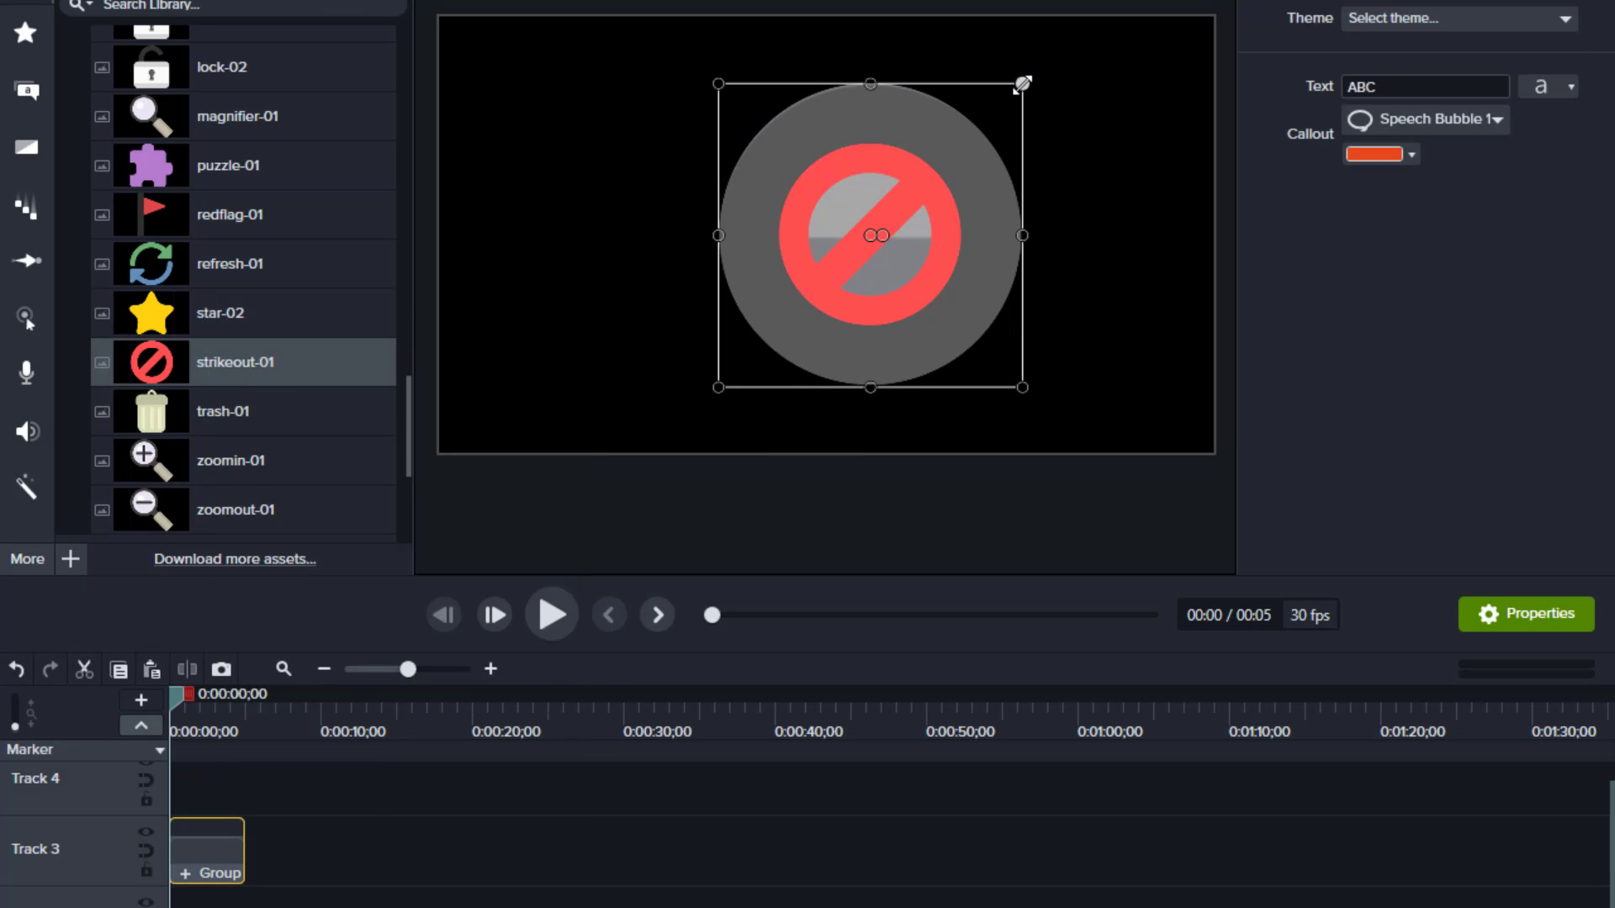
left_click_drag(1022, 84, 650, 168)
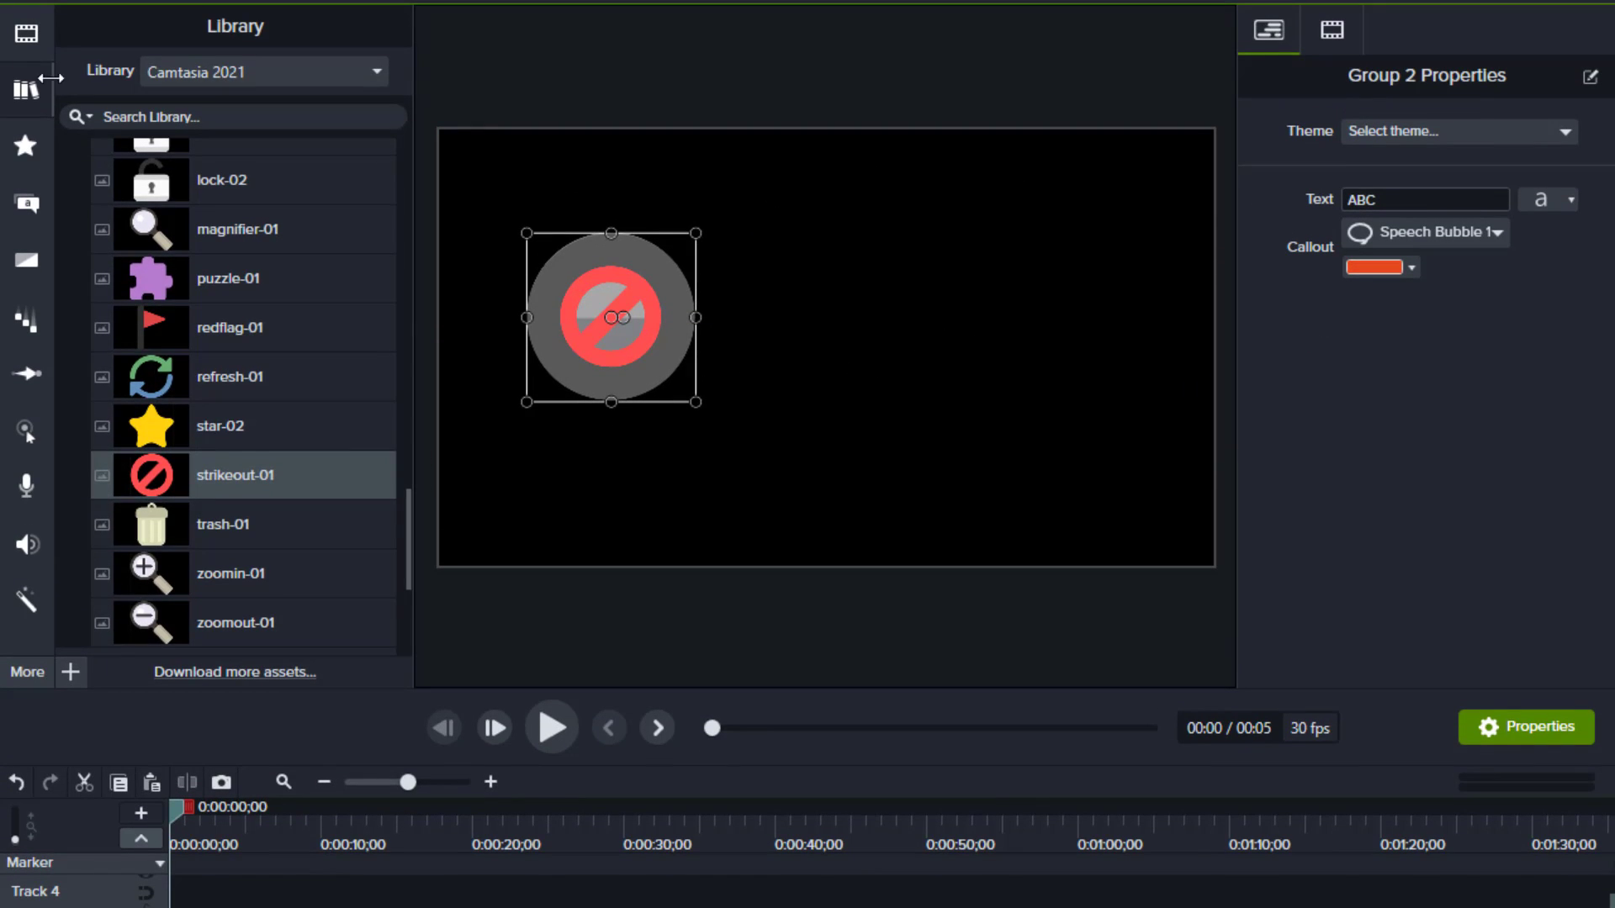
Place the DeliveryTruck-02 image from the media bin on the canvas beside the wheel.
left_click(26, 33)
left_click_drag(129, 187, 811, 318)
left_click_drag(719, 292, 898, 353)
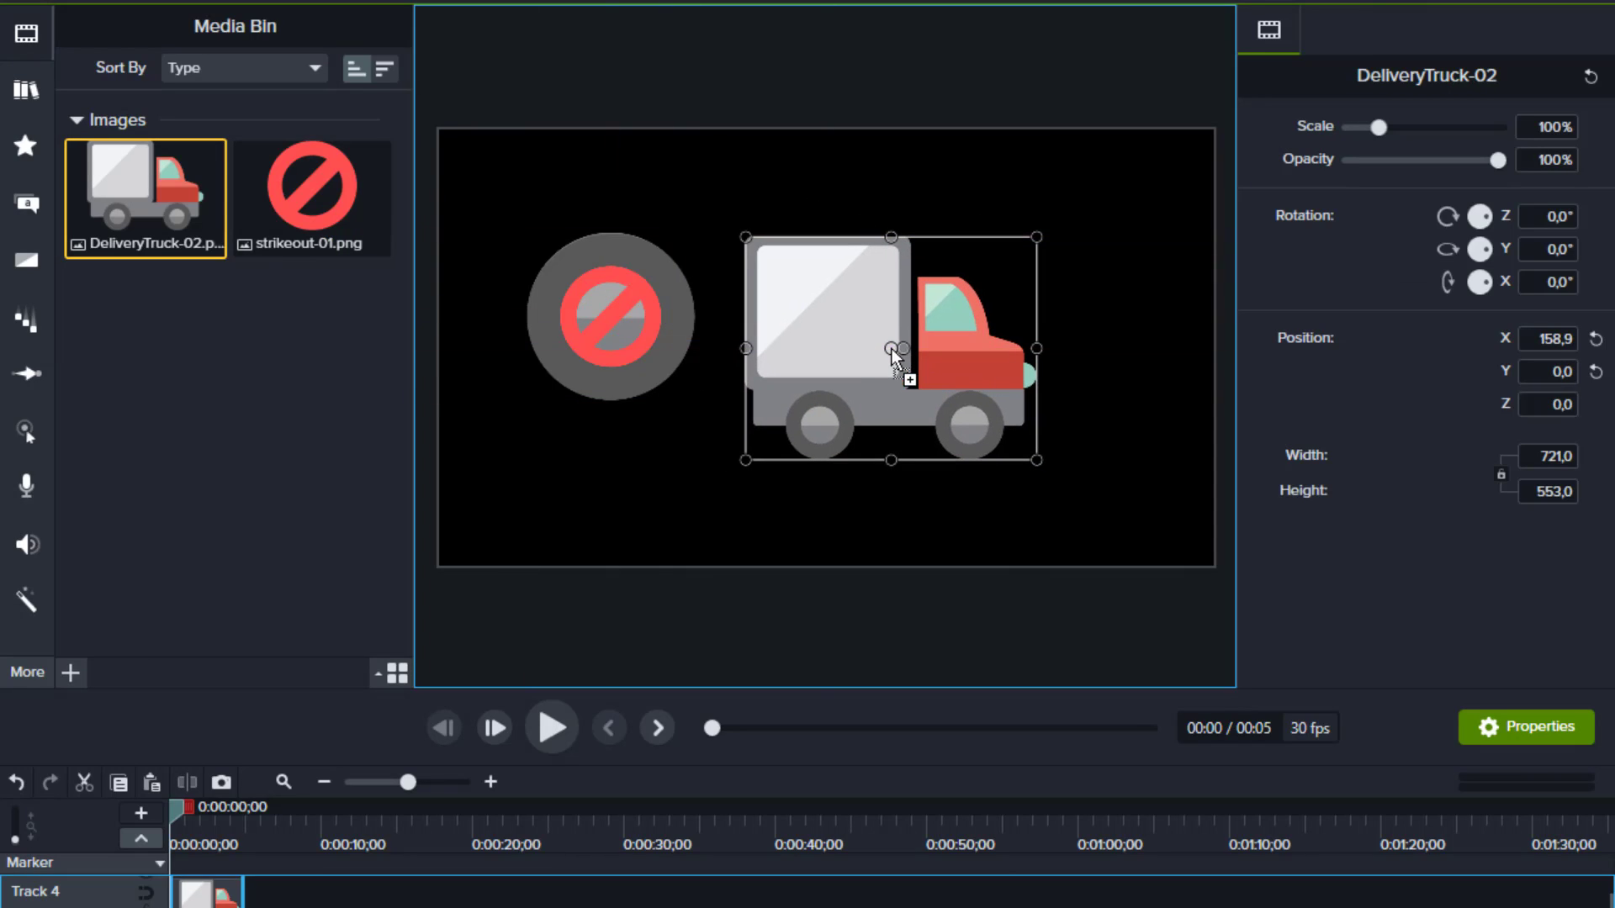
Scale the truck up to 165%, shift the wheel group to the left, and position the truck at X 126, Y 0.
left_click_drag(748, 457, 658, 527)
left_click_drag(1024, 239, 1144, 151)
left_click_drag(635, 296, 560, 284)
left_click(739, 363)
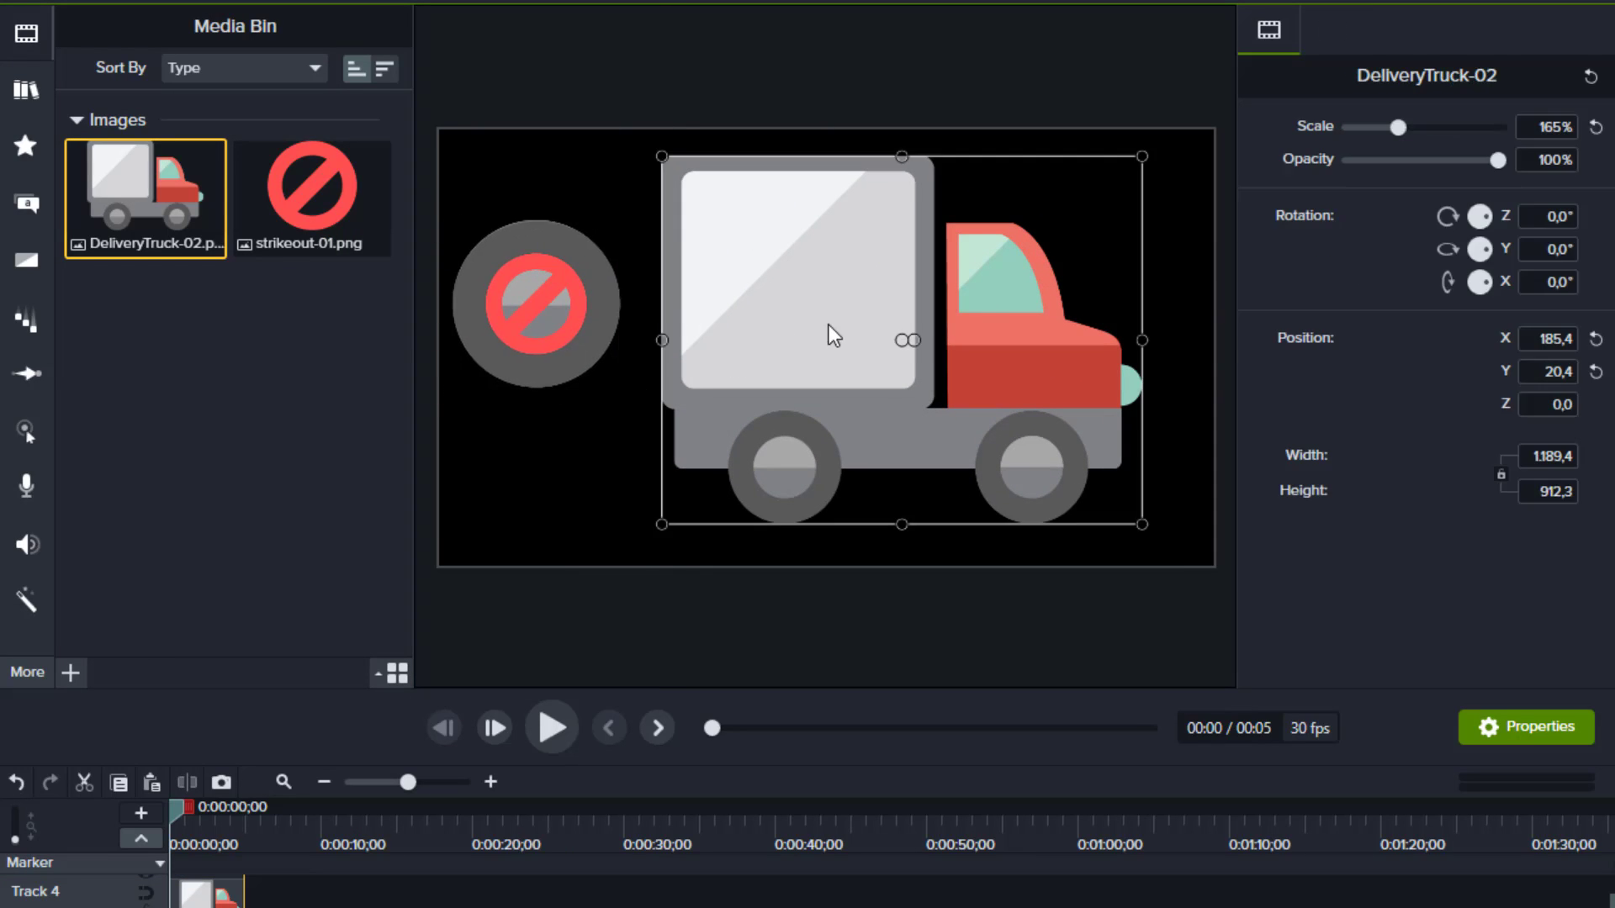
left_click_drag(830, 325, 804, 321)
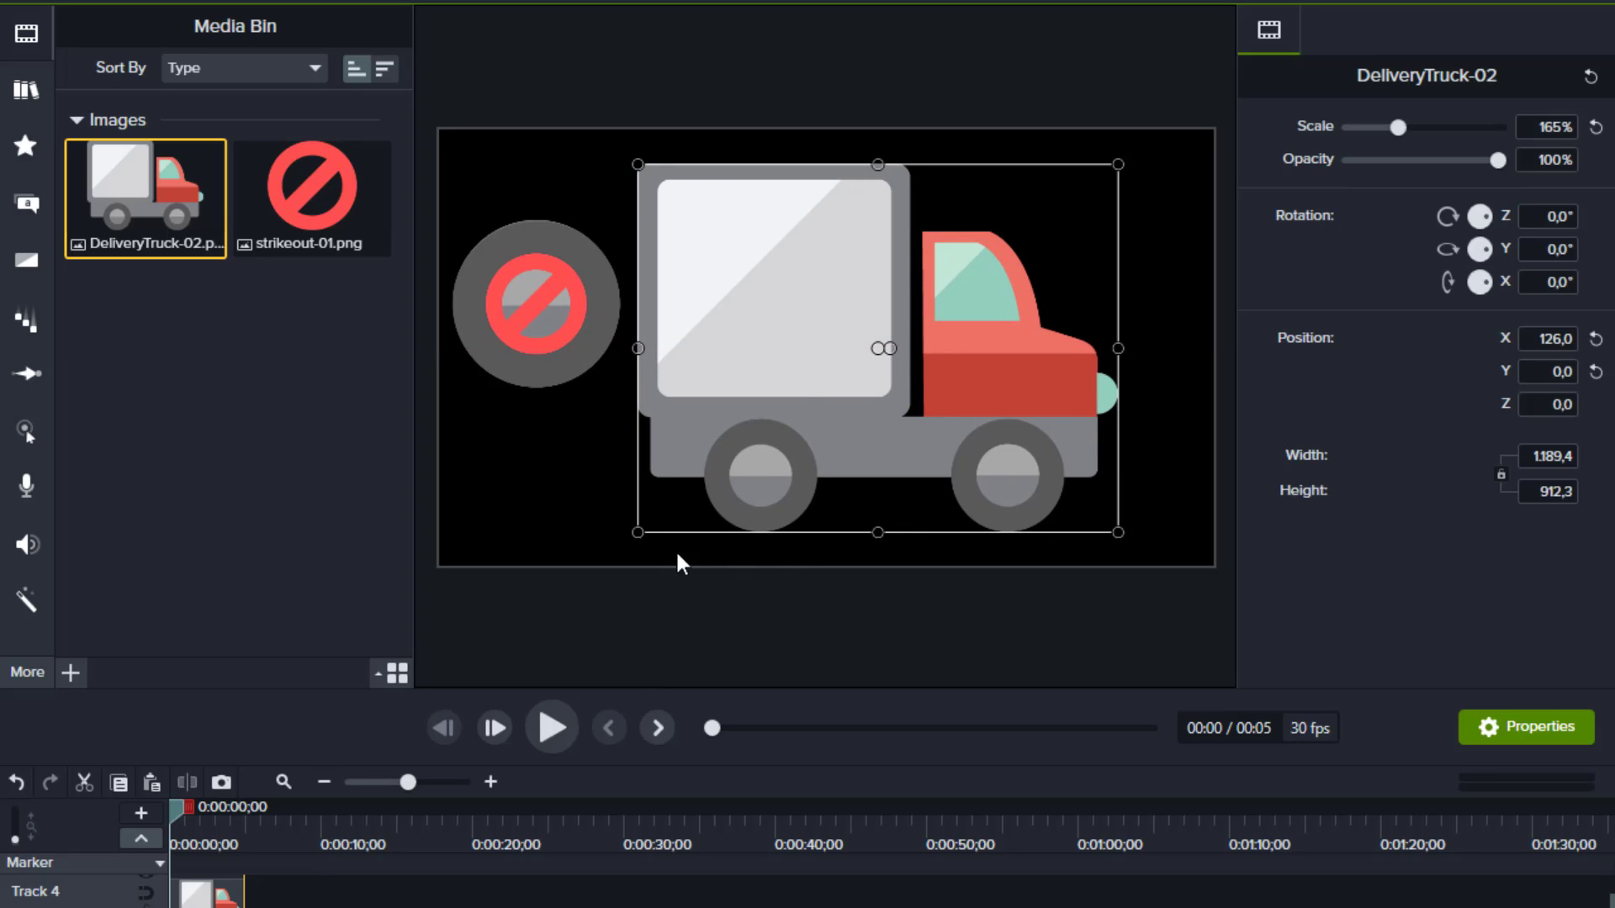
Add another round orange speech bubble callout and resize it to cover the truck's rear wheel.
left_click(26, 204)
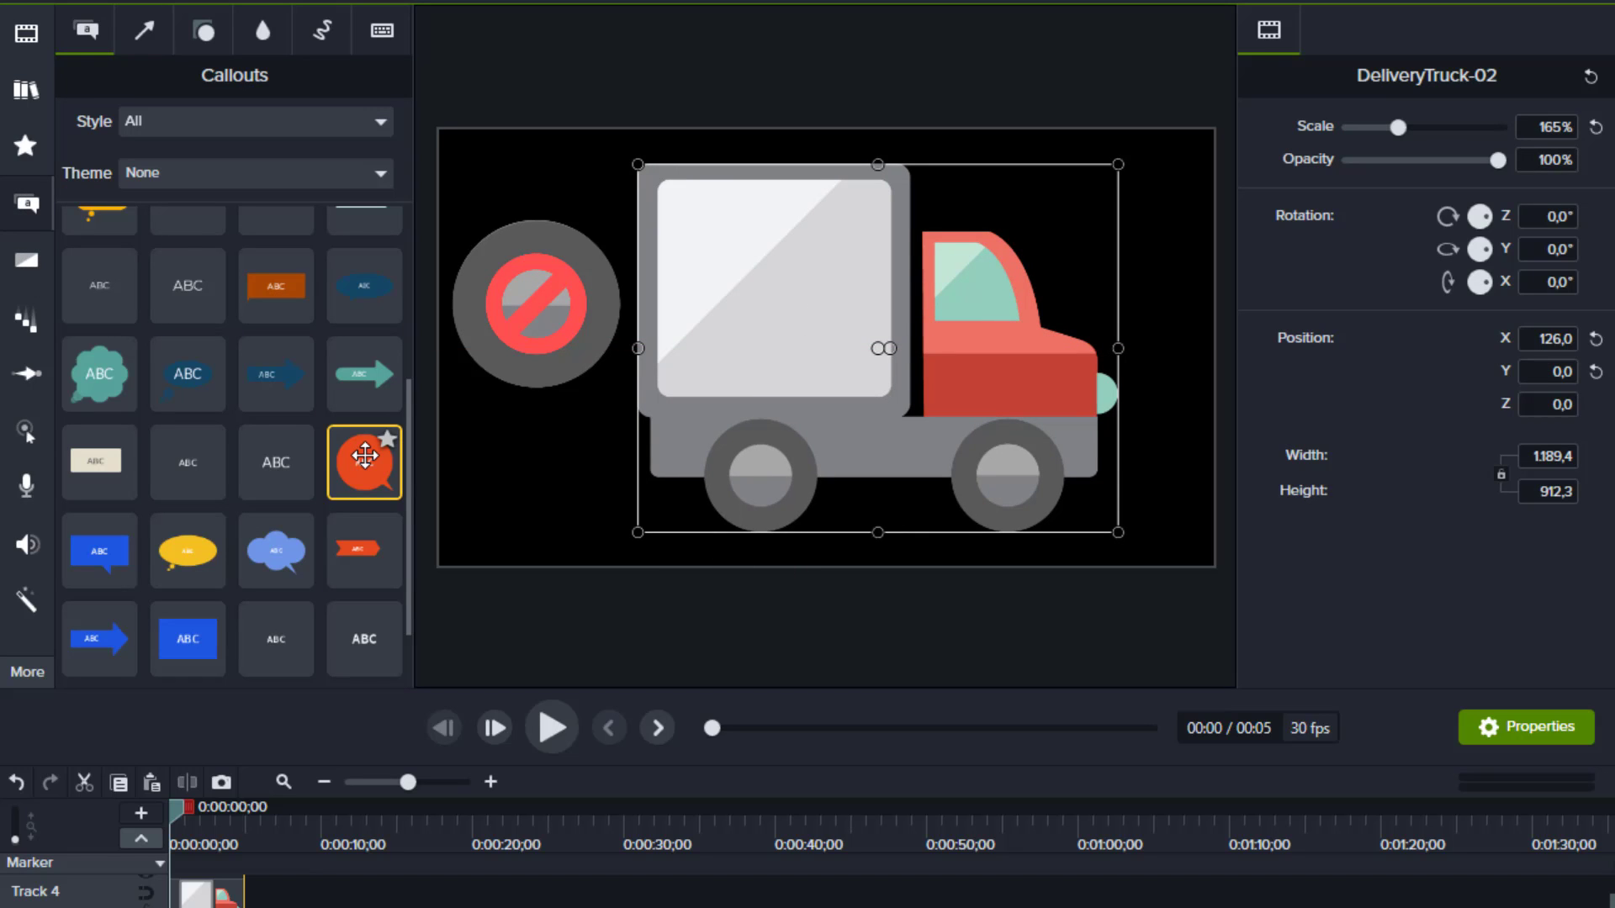
mouse_move(364, 455)
left_mouse_down()
mouse_move(635, 494)
mouse_move(775, 471)
left_mouse_up()
left_click_drag(844, 533, 863, 546)
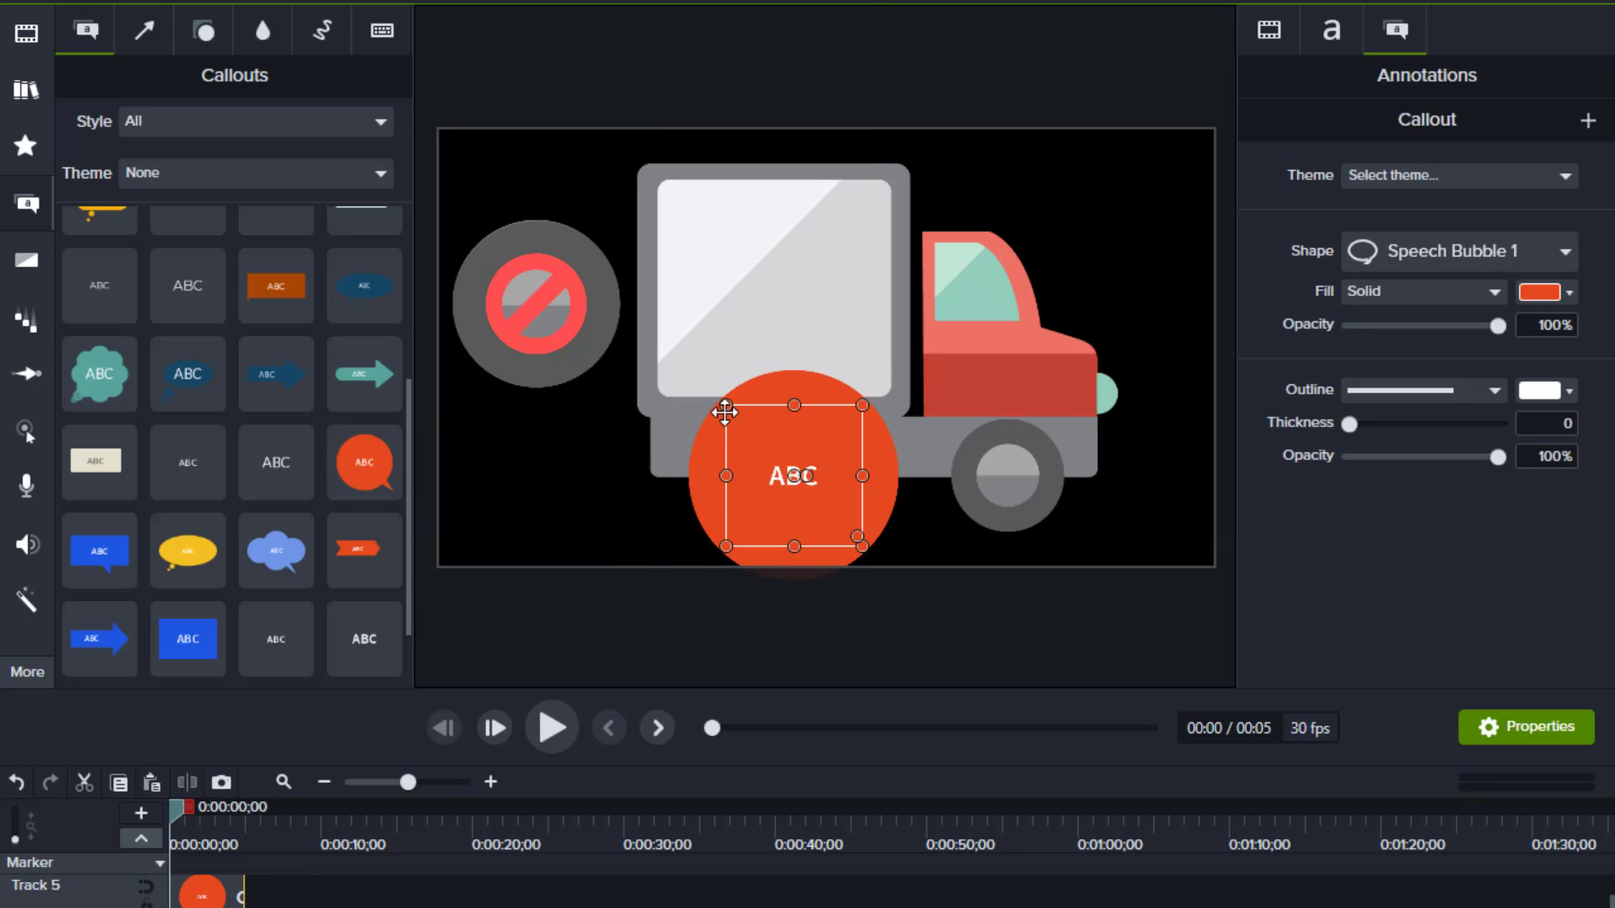
left_click_drag(724, 411, 760, 466)
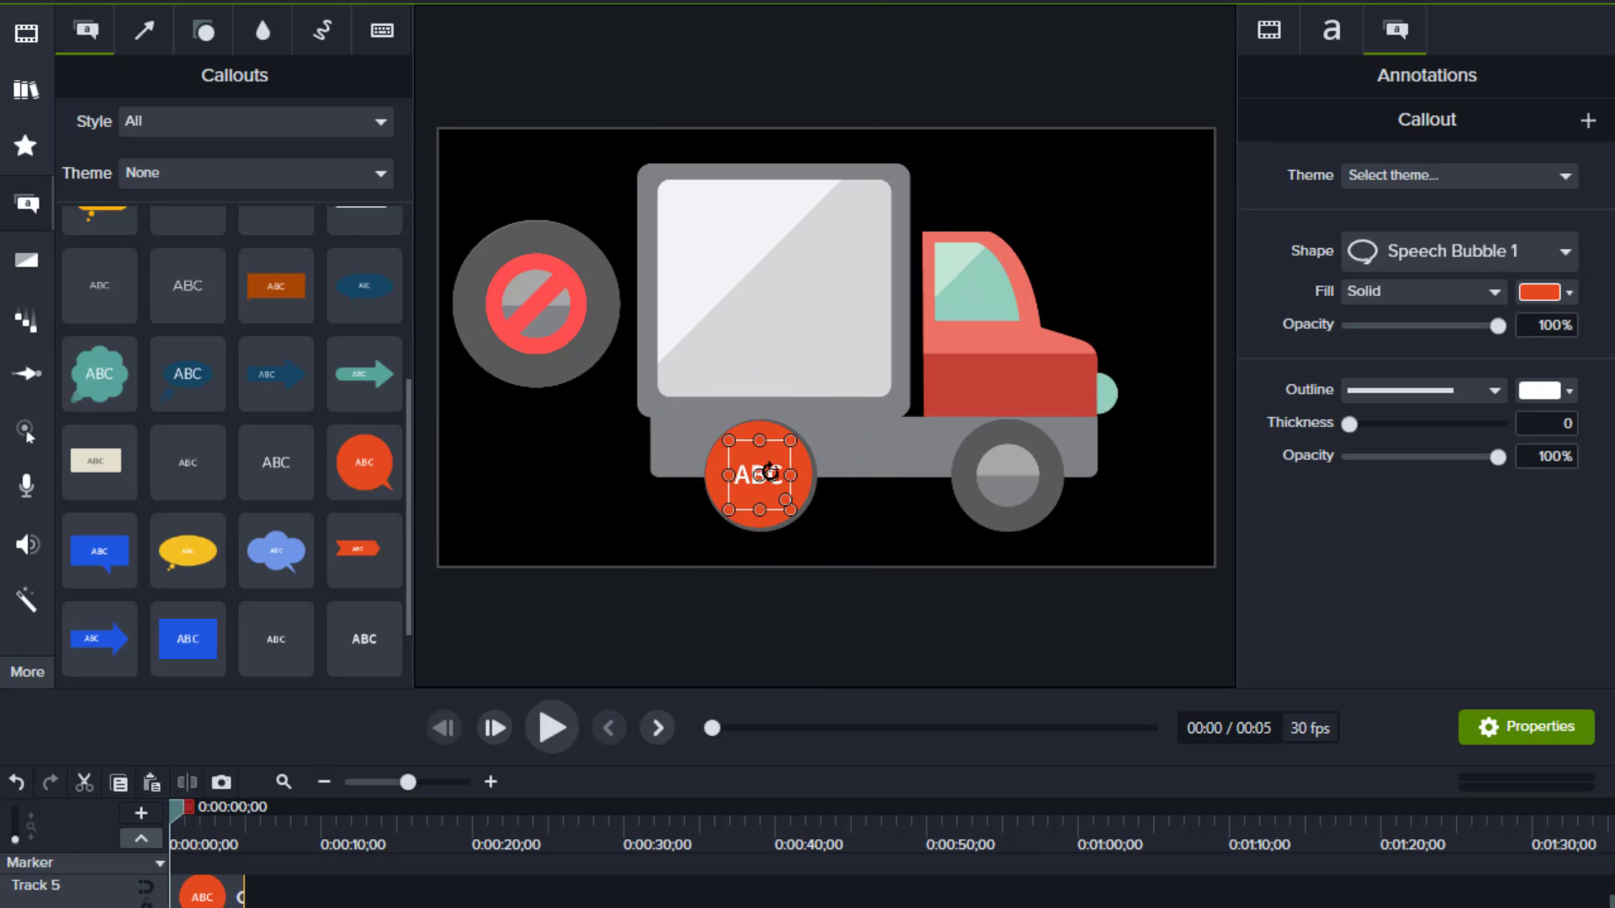
left_click(821, 536)
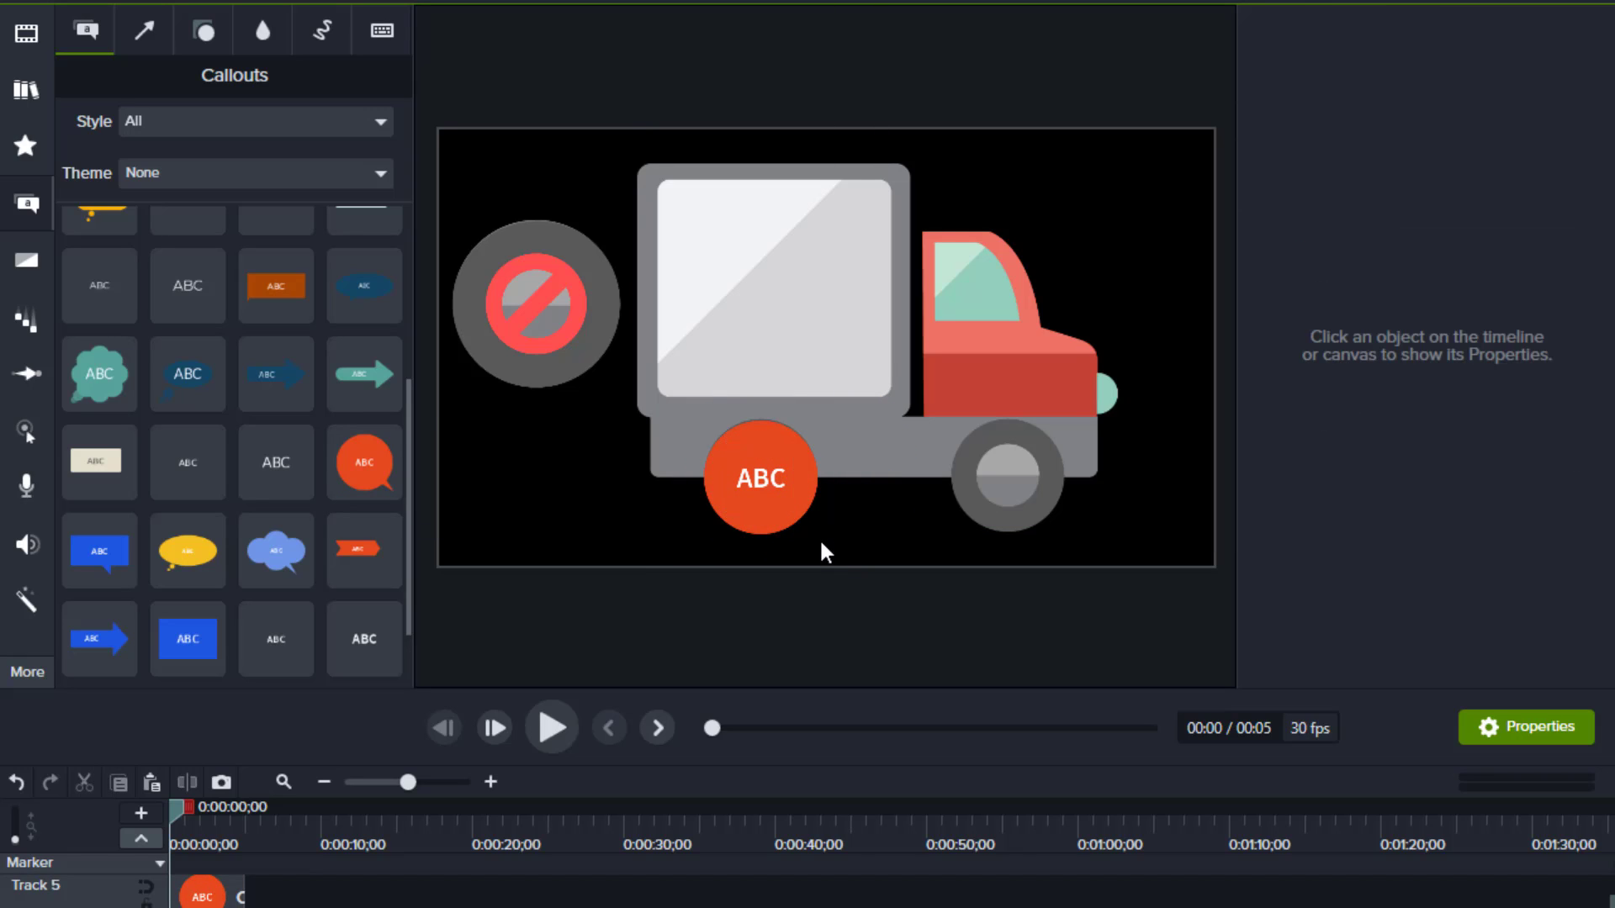
left_click(789, 483)
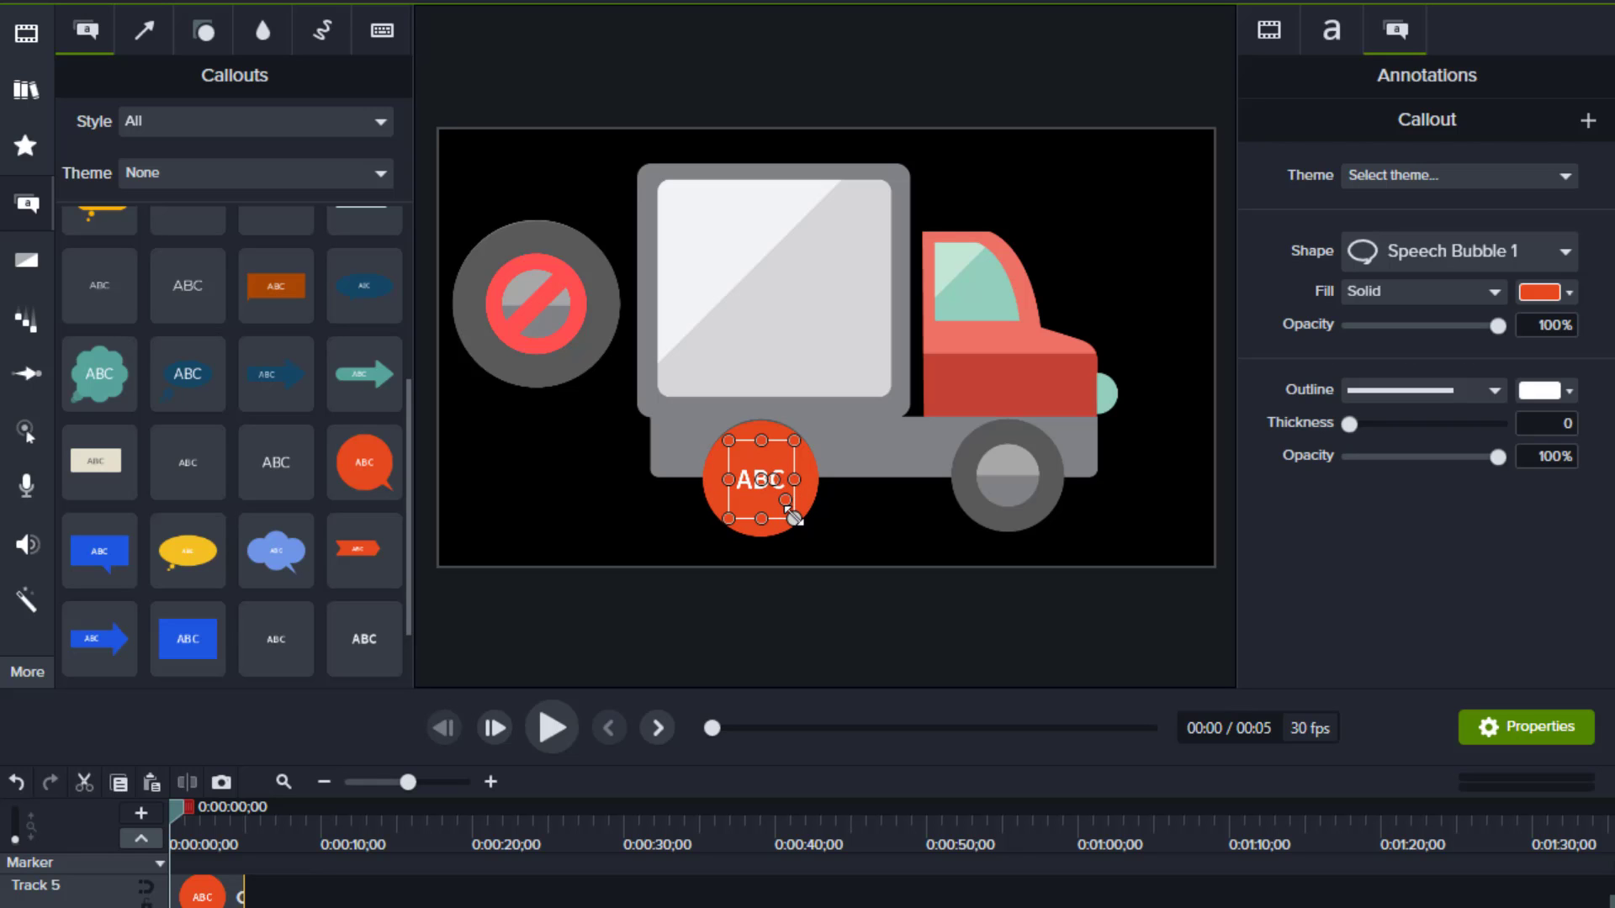
Duplicate the rear wheel callout, move the copy to the start of Track 6, and place it over the front wheel.
right_click(202, 893)
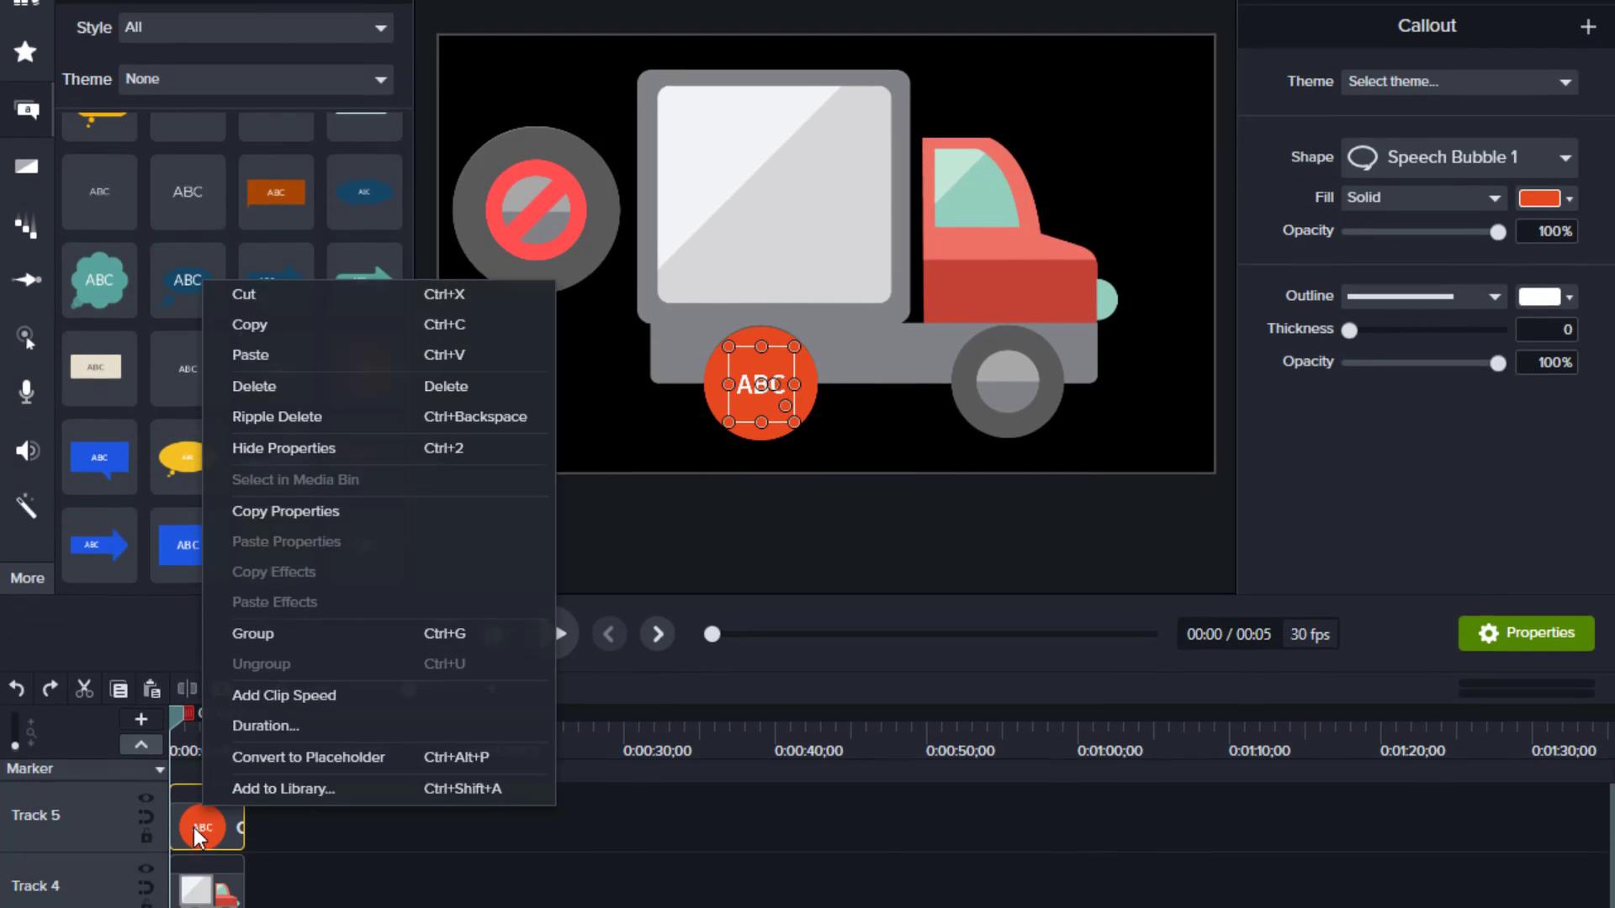
left_click(286, 301)
right_click(389, 867)
left_click(451, 468)
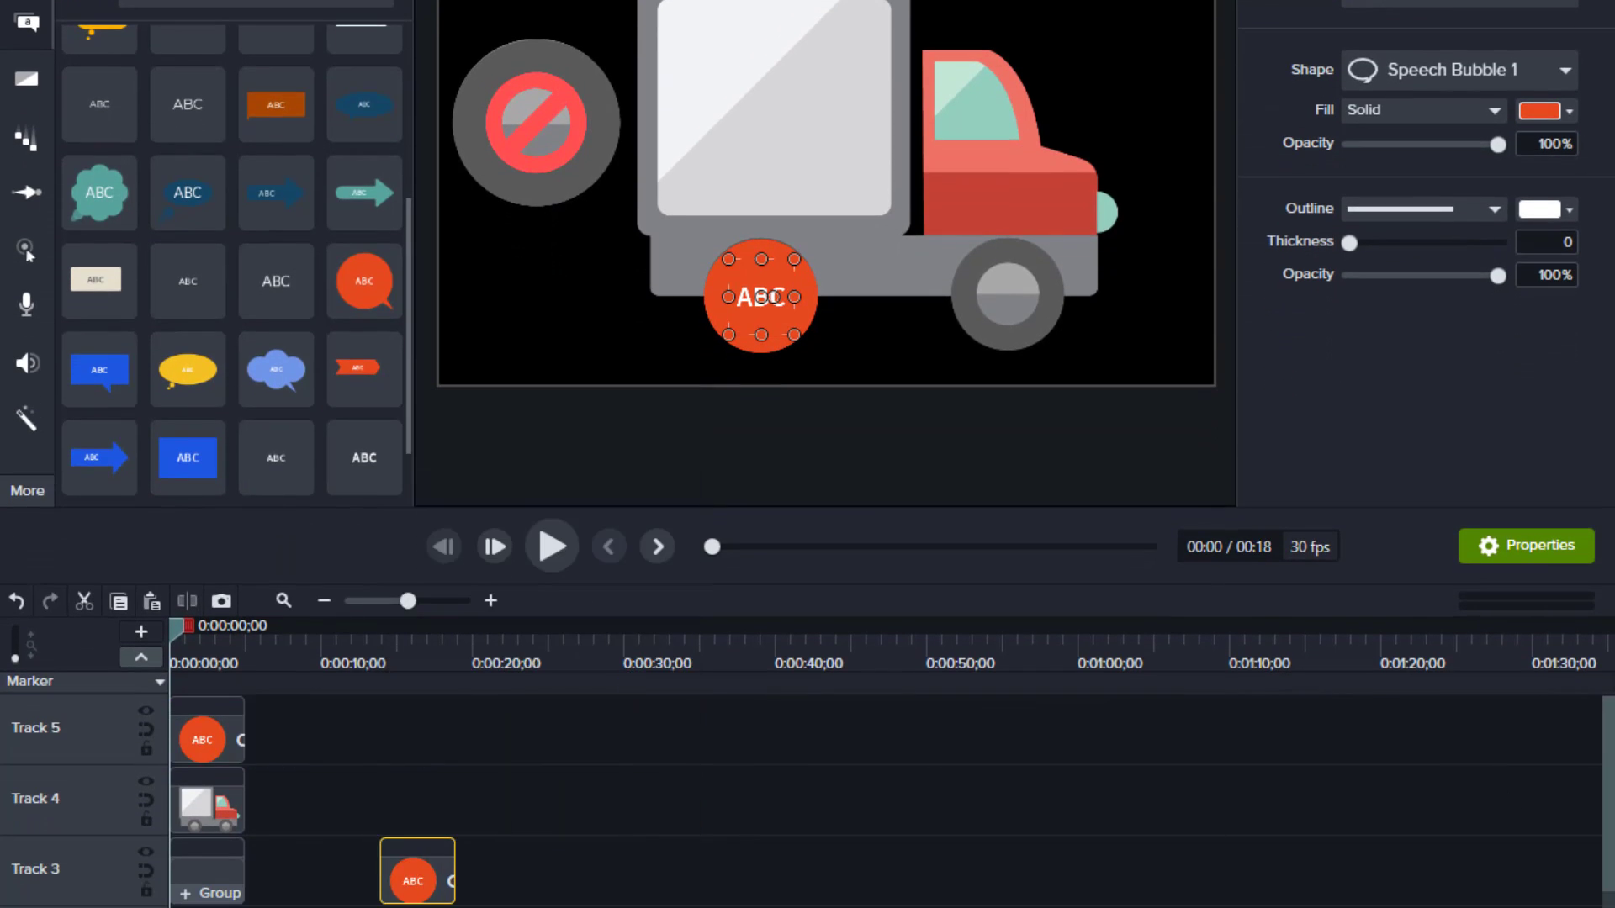
left_click_drag(435, 878, 215, 740)
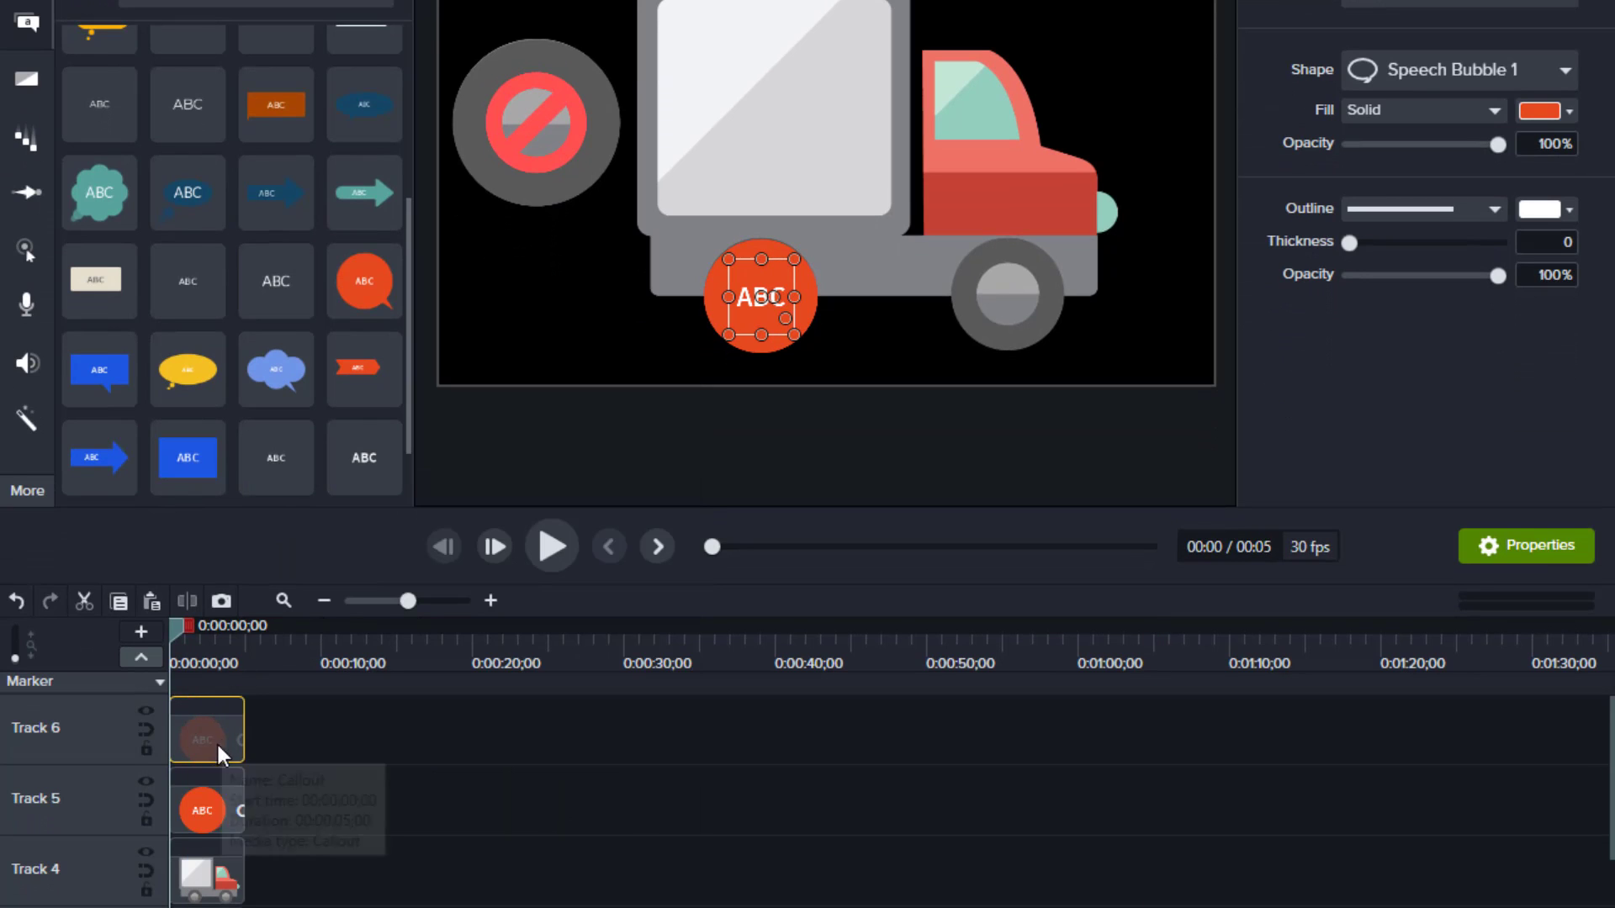
left_click_drag(771, 289, 1016, 293)
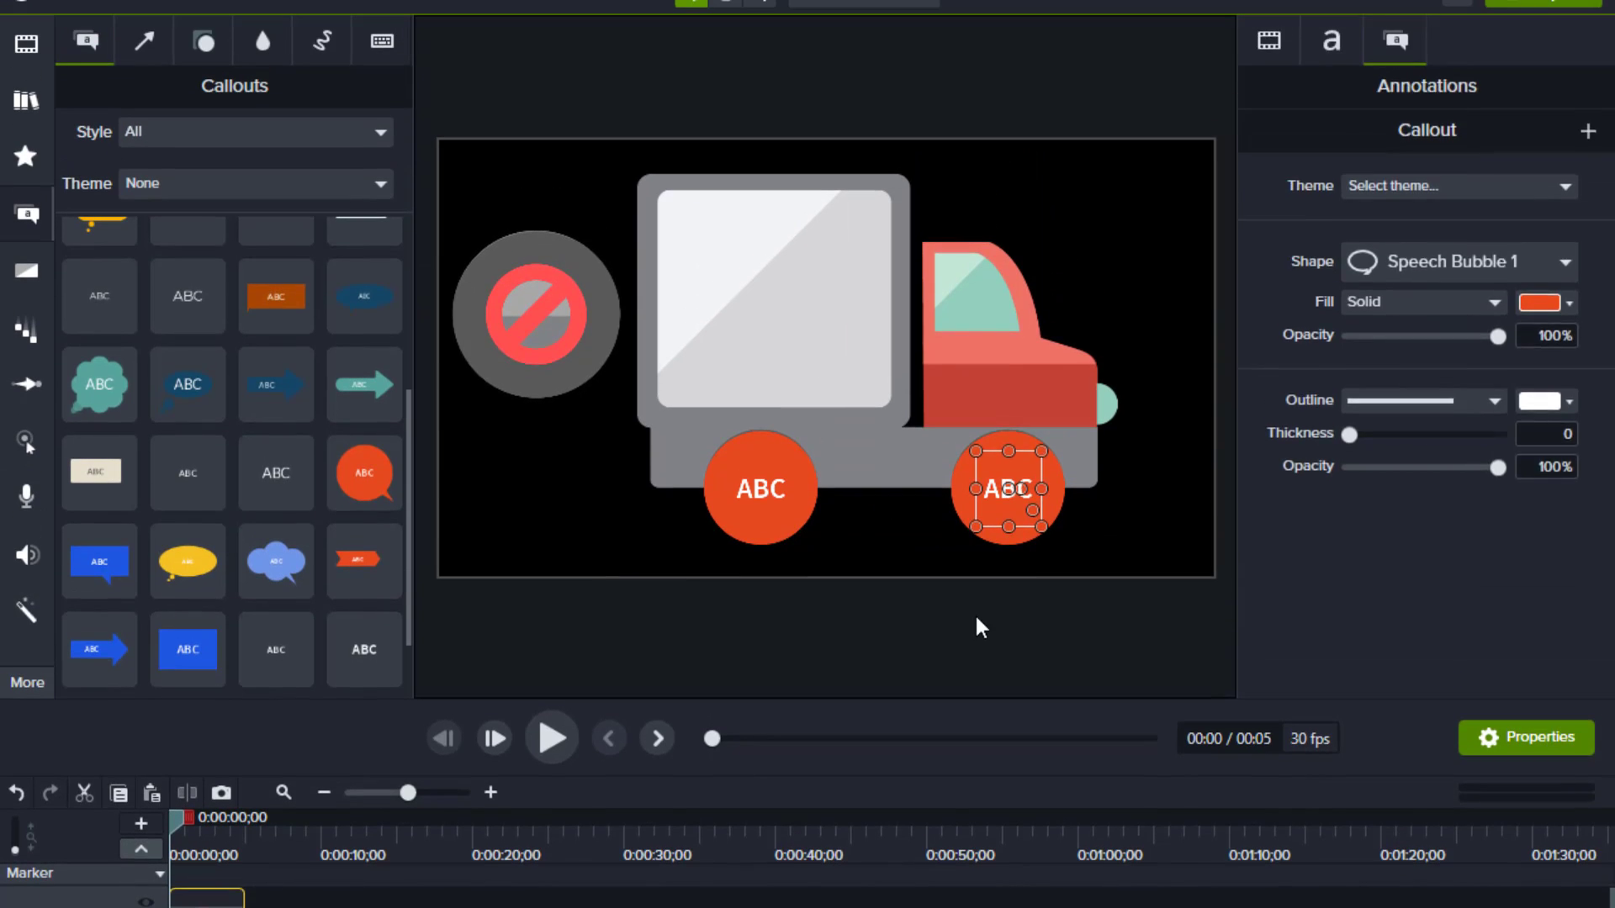
left_click(974, 421)
Set the fill of the rear wheel callout to near-black #0D0D0D.
left_click(781, 517)
left_click(1332, 40)
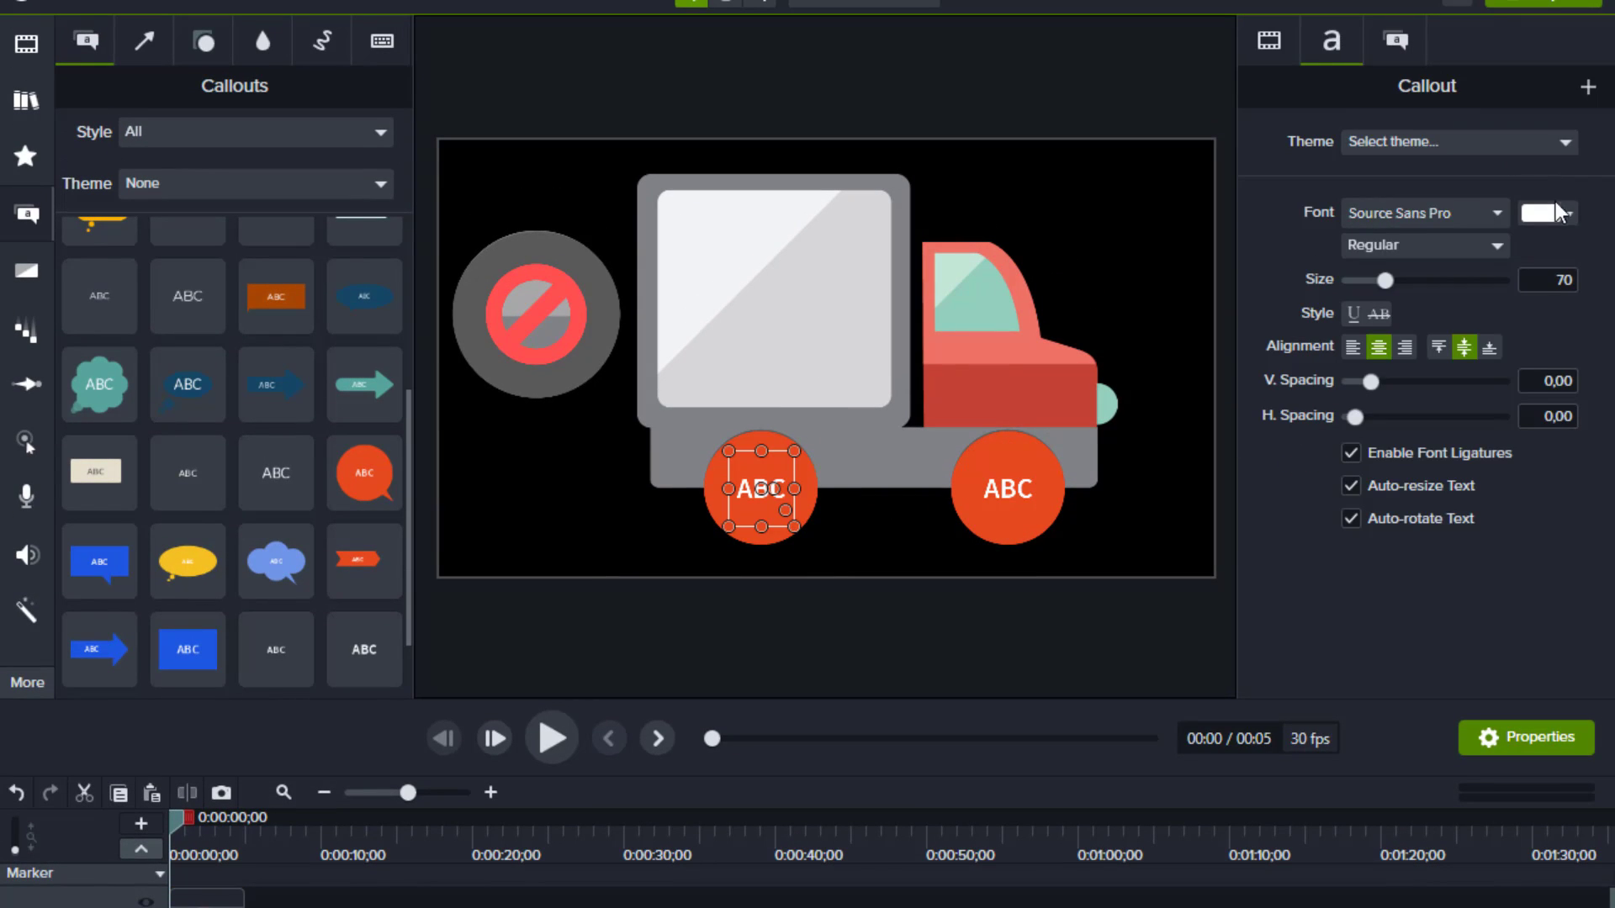
left_click(1396, 42)
left_click(1542, 303)
left_click(1354, 552)
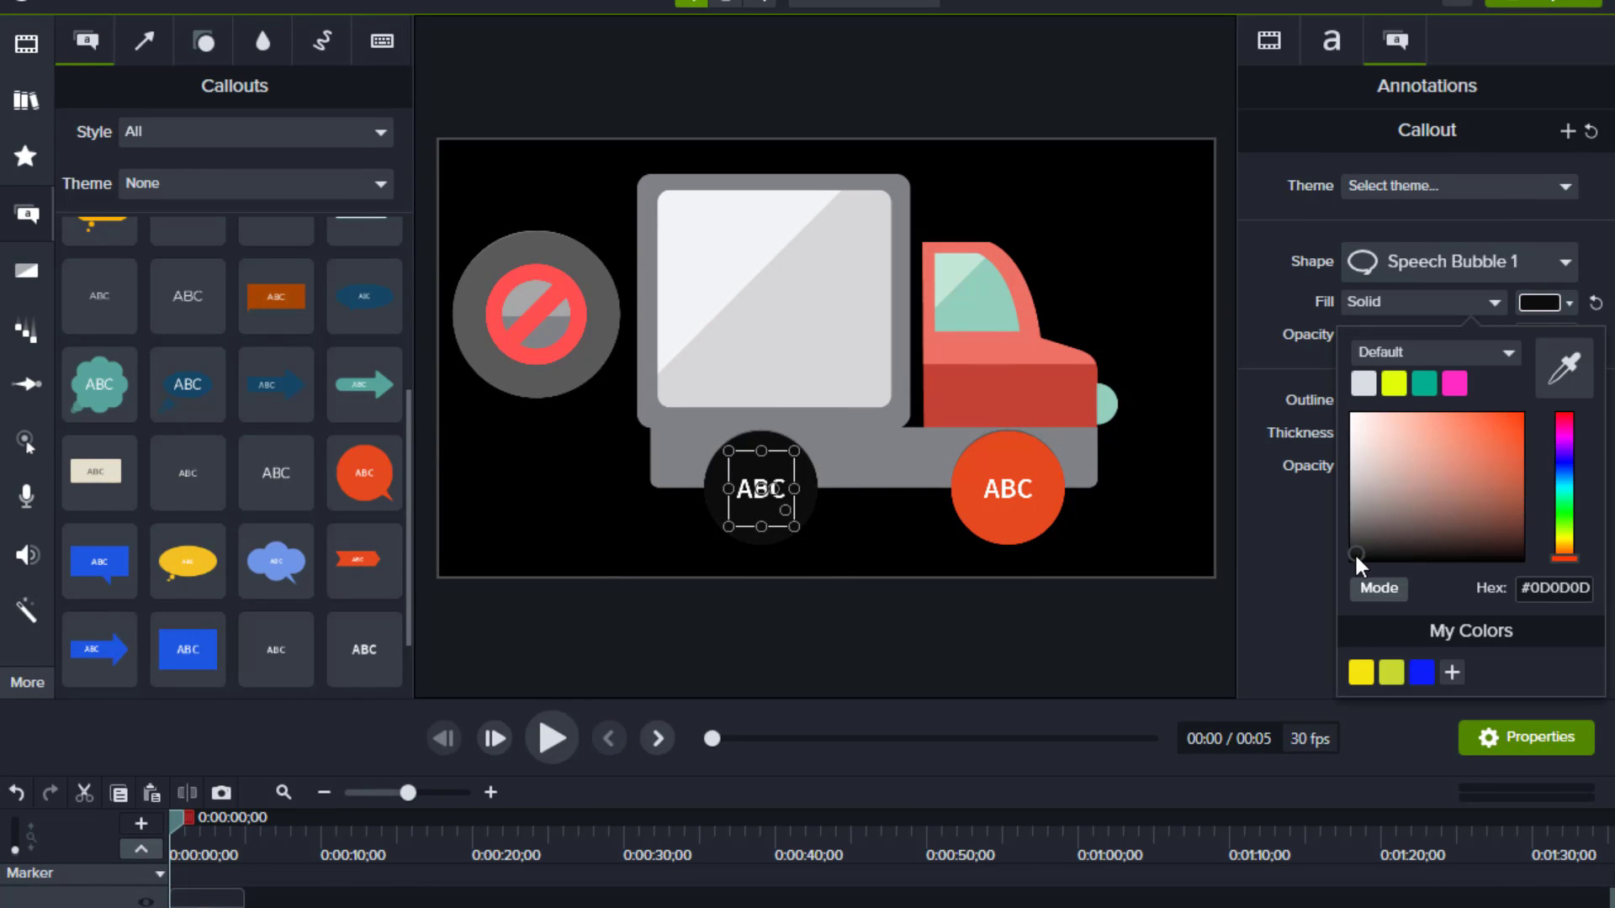
Set the front wheel callout's fill to the same near-black and deselect it.
left_click(1009, 488)
left_click(1540, 301)
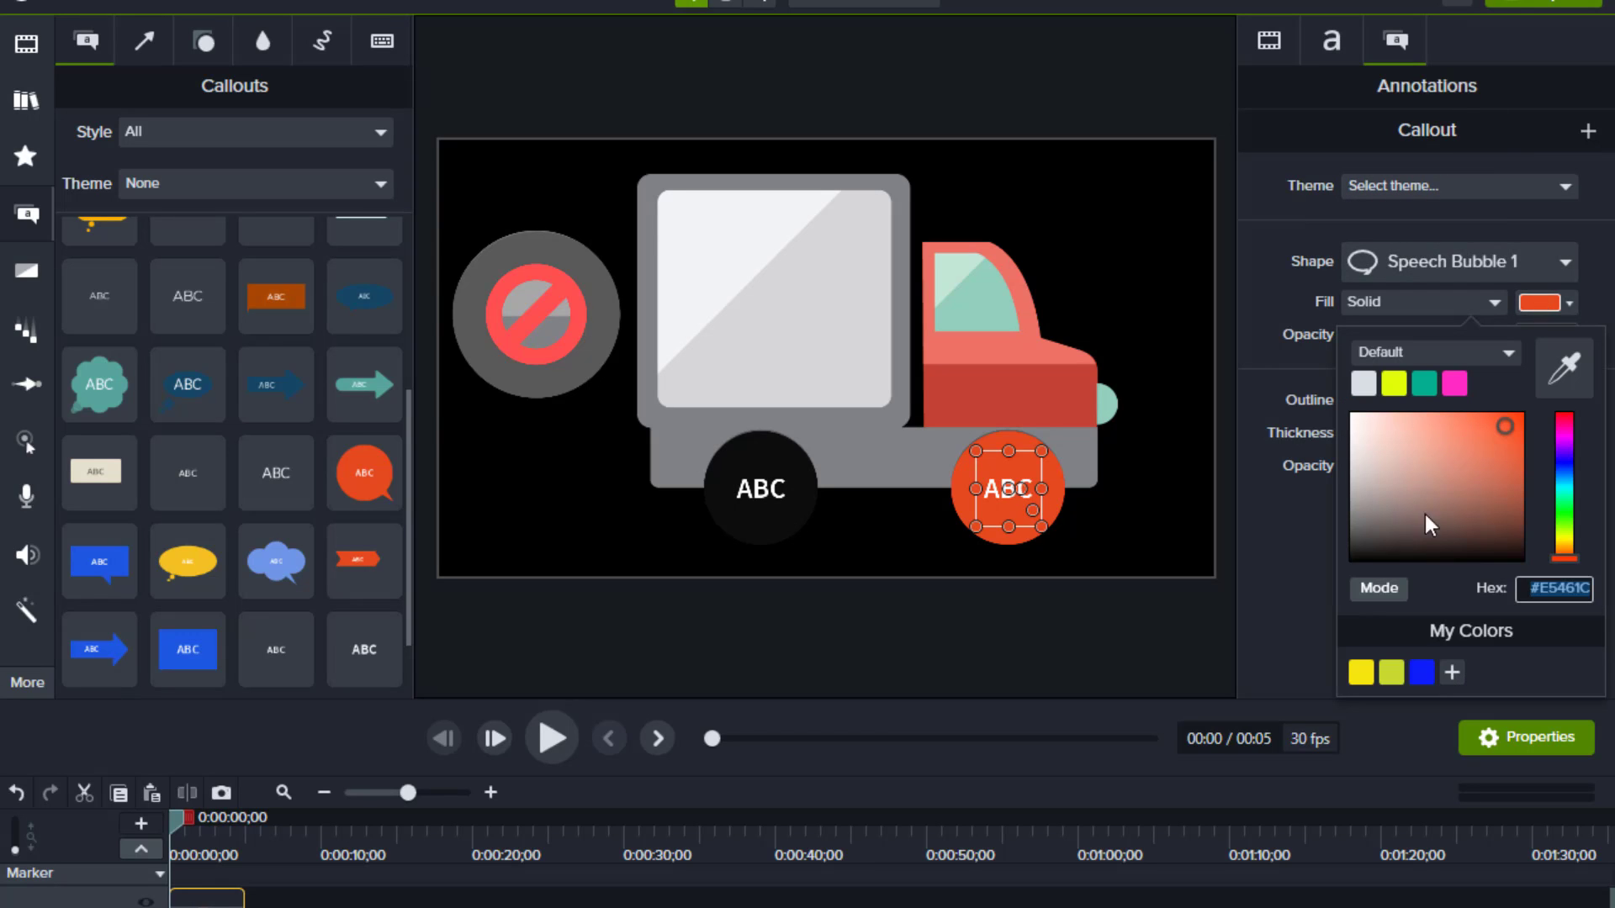
left_click(1353, 552)
left_click(1144, 641)
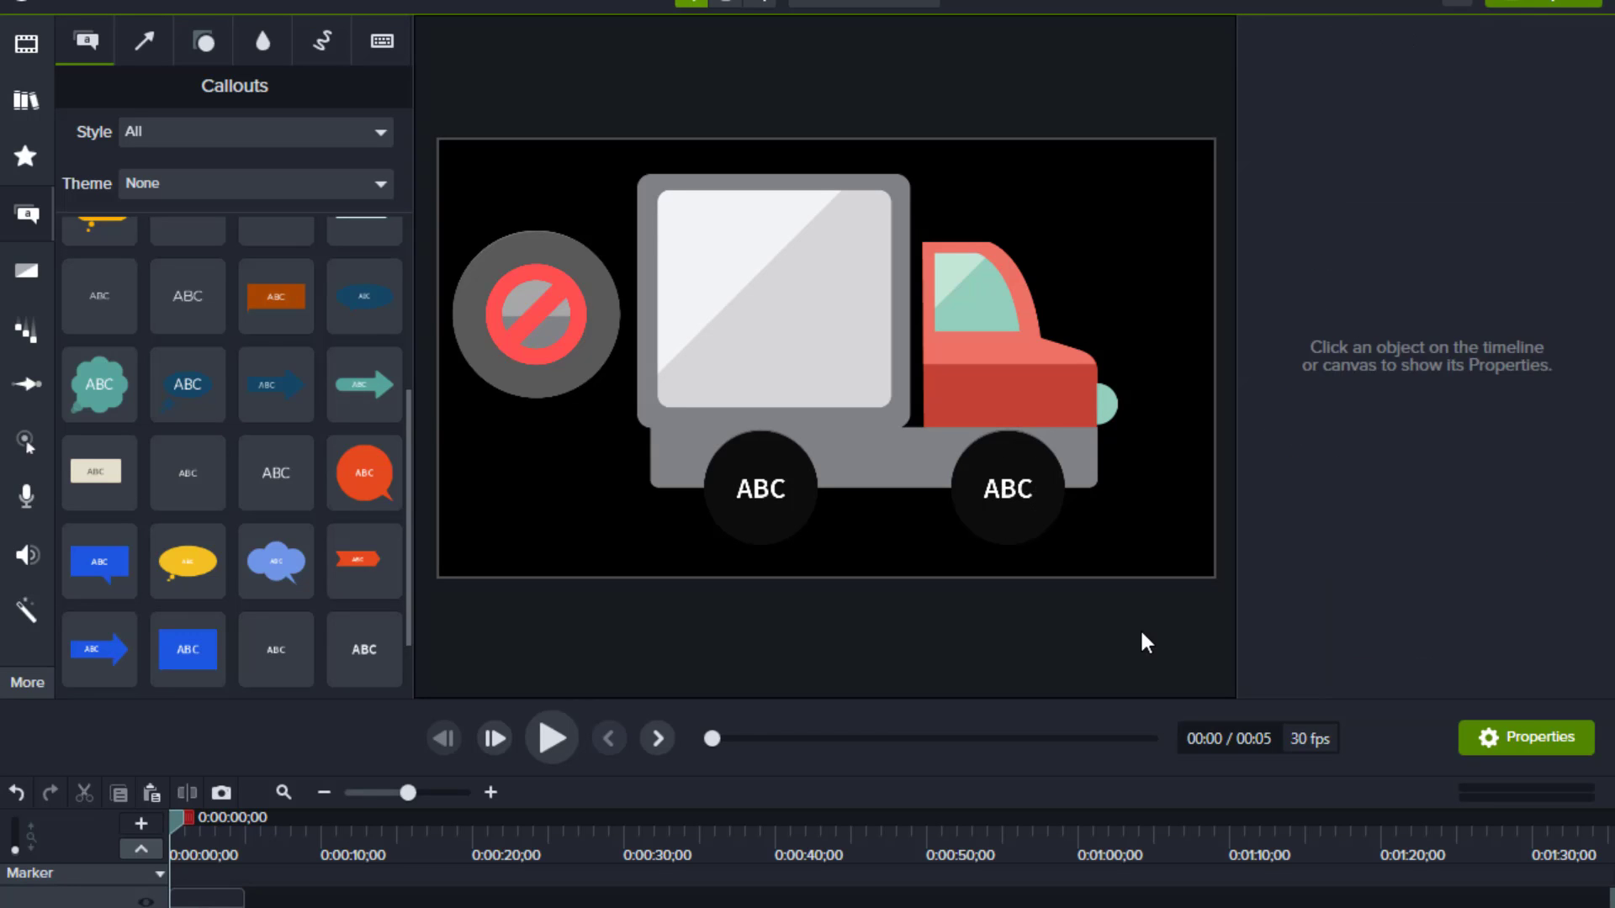
Clear the ABC text from both wheel callouts on the truck.
double_click(1020, 480)
double_click(742, 486)
key("BackSpace")
left_click(880, 641)
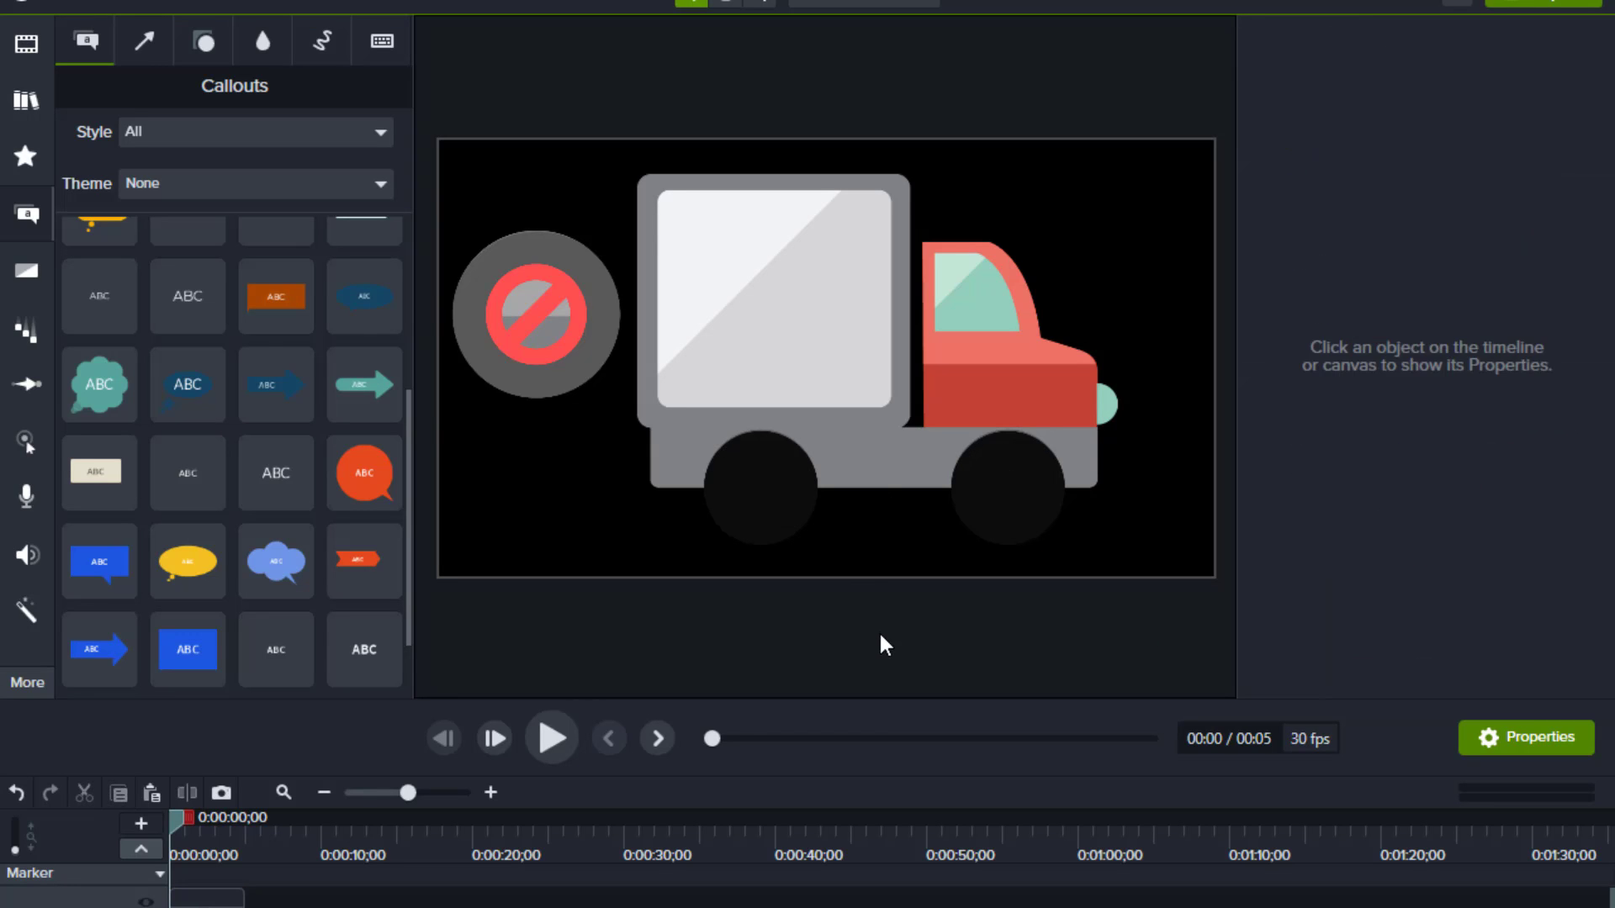
Darken the fill of the two wheel callouts to black and deselect them.
double_click(1010, 488)
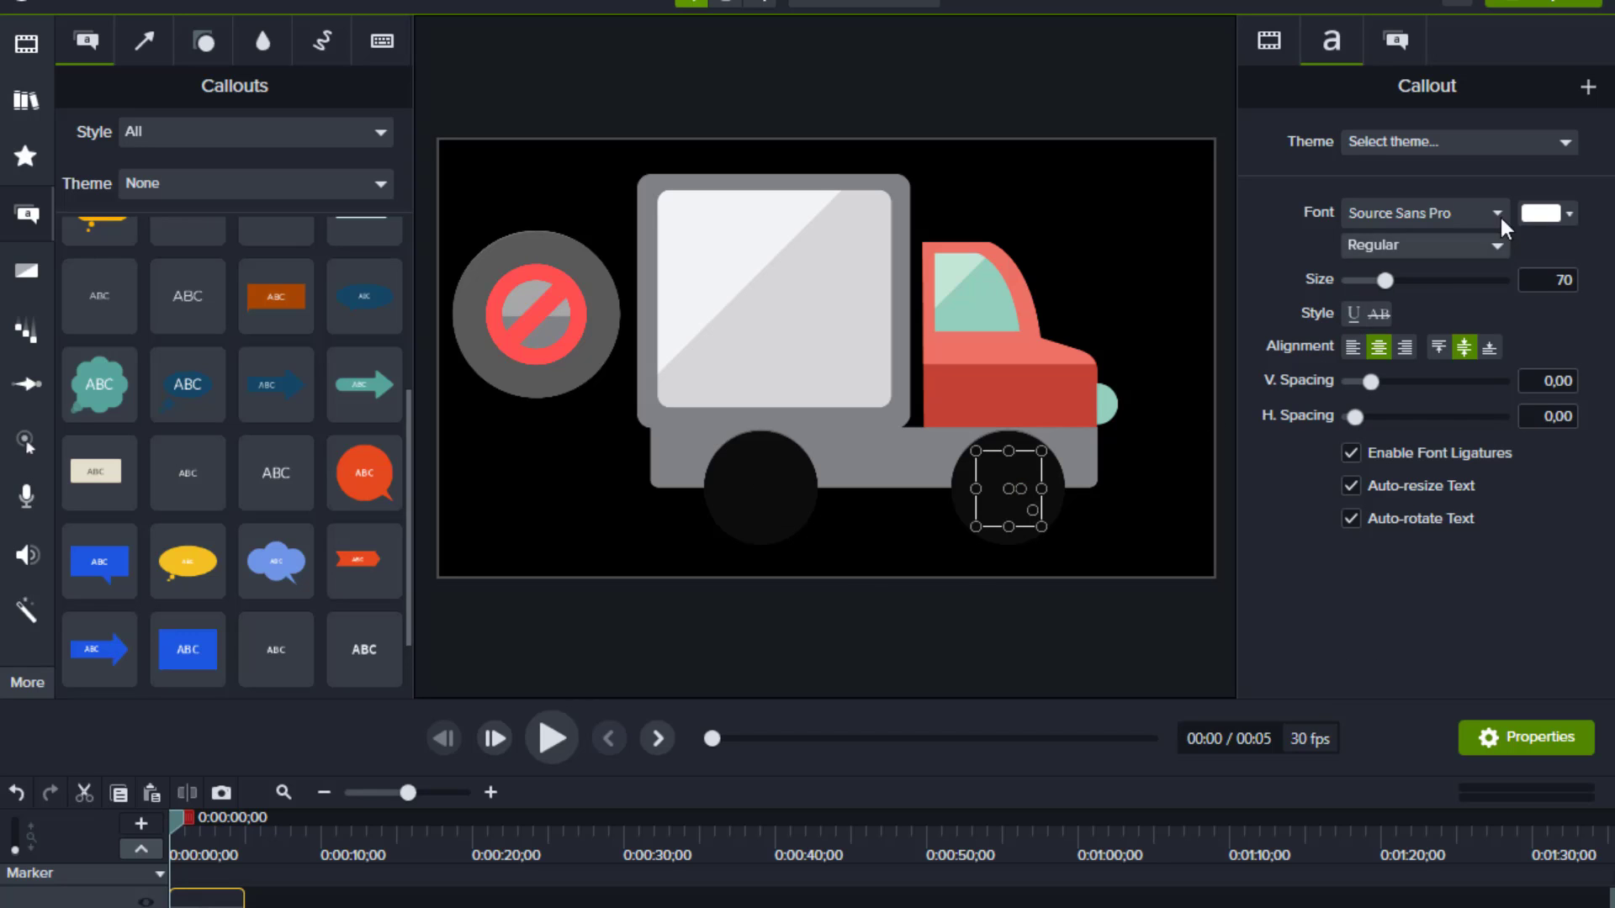
left_click(1393, 52)
left_click(1542, 299)
left_click(1347, 555)
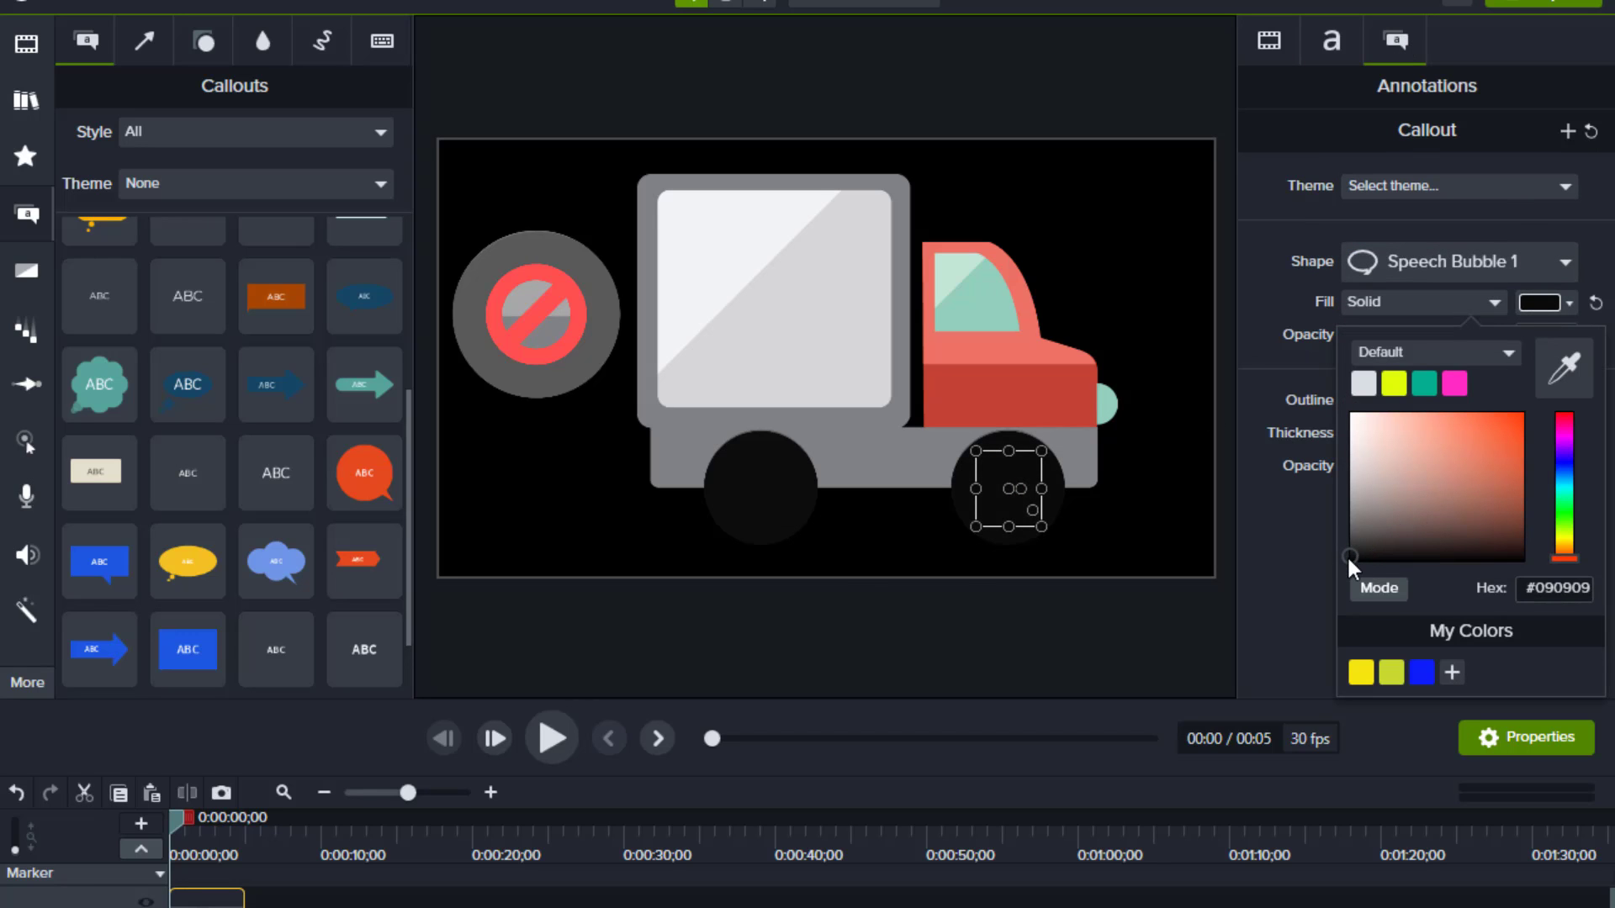
mouse_move(1349, 557)
left_mouse_down()
mouse_move(1319, 606)
mouse_move(1453, 548)
mouse_move(1349, 562)
left_mouse_up()
left_click(917, 623)
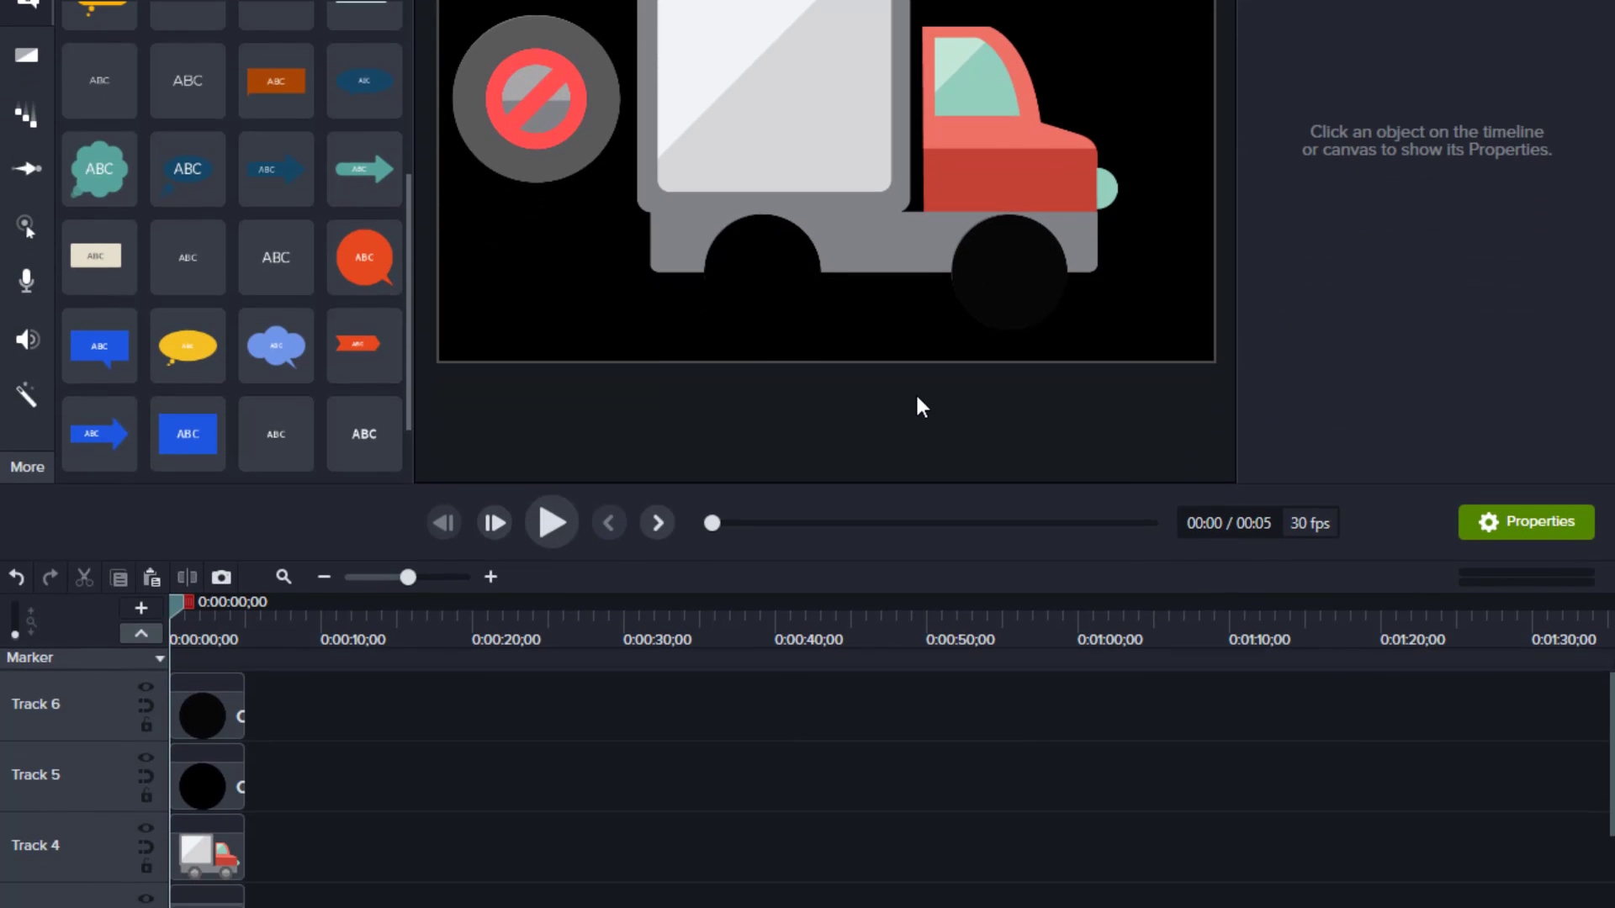
Group the truck clip with its two black wheel callouts.
left_click_drag(296, 698, 203, 865)
right_click(203, 865)
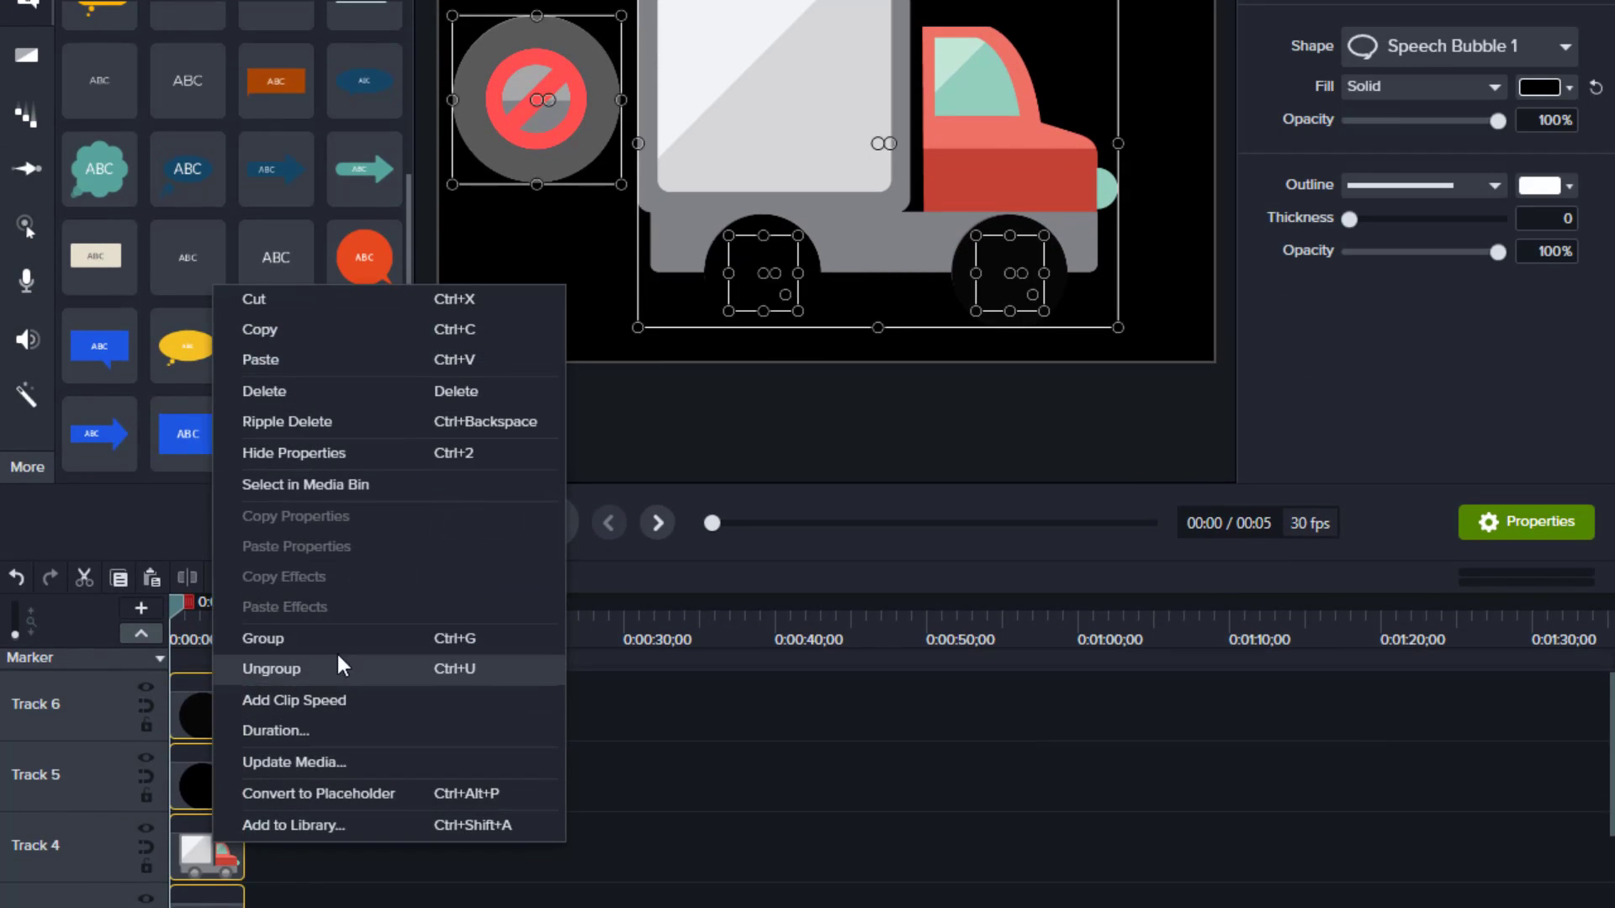
left_click(341, 638)
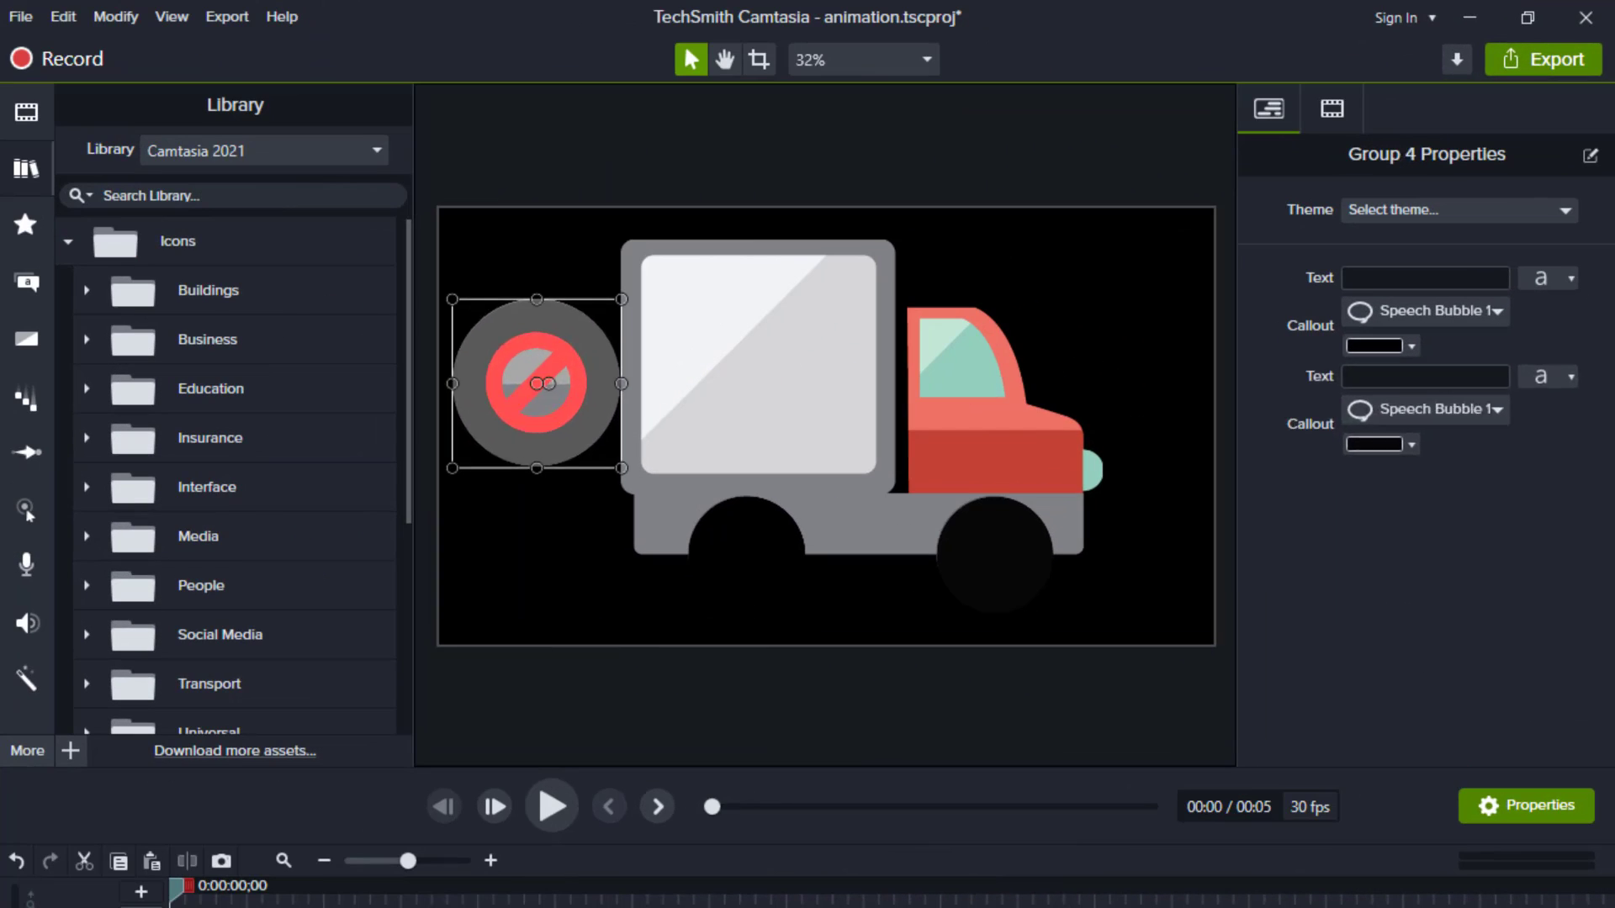
Scale the custom wheel down to about 33.5% and fit it inside the truck's rear wheel arch.
left_click_drag(559, 429, 763, 587)
left_click_drag(805, 464, 757, 539)
left_click(840, 533)
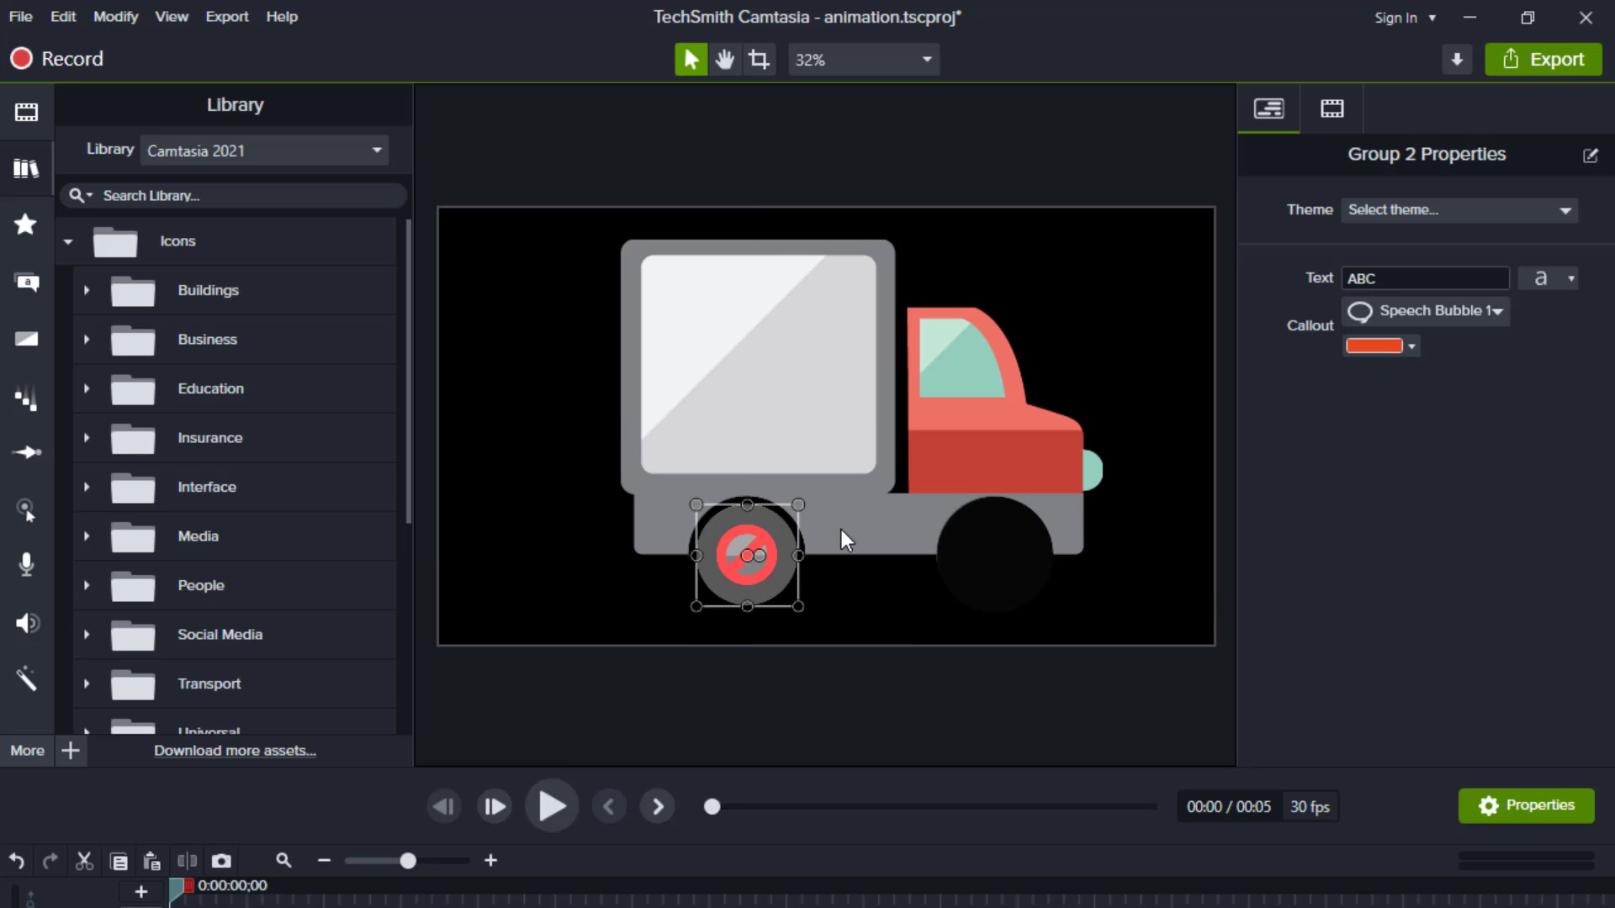
Extend the truck group and custom wheel group clips on the timeline to about 23 seconds.
left_click(840, 534)
left_click_drag(242, 876, 484, 893)
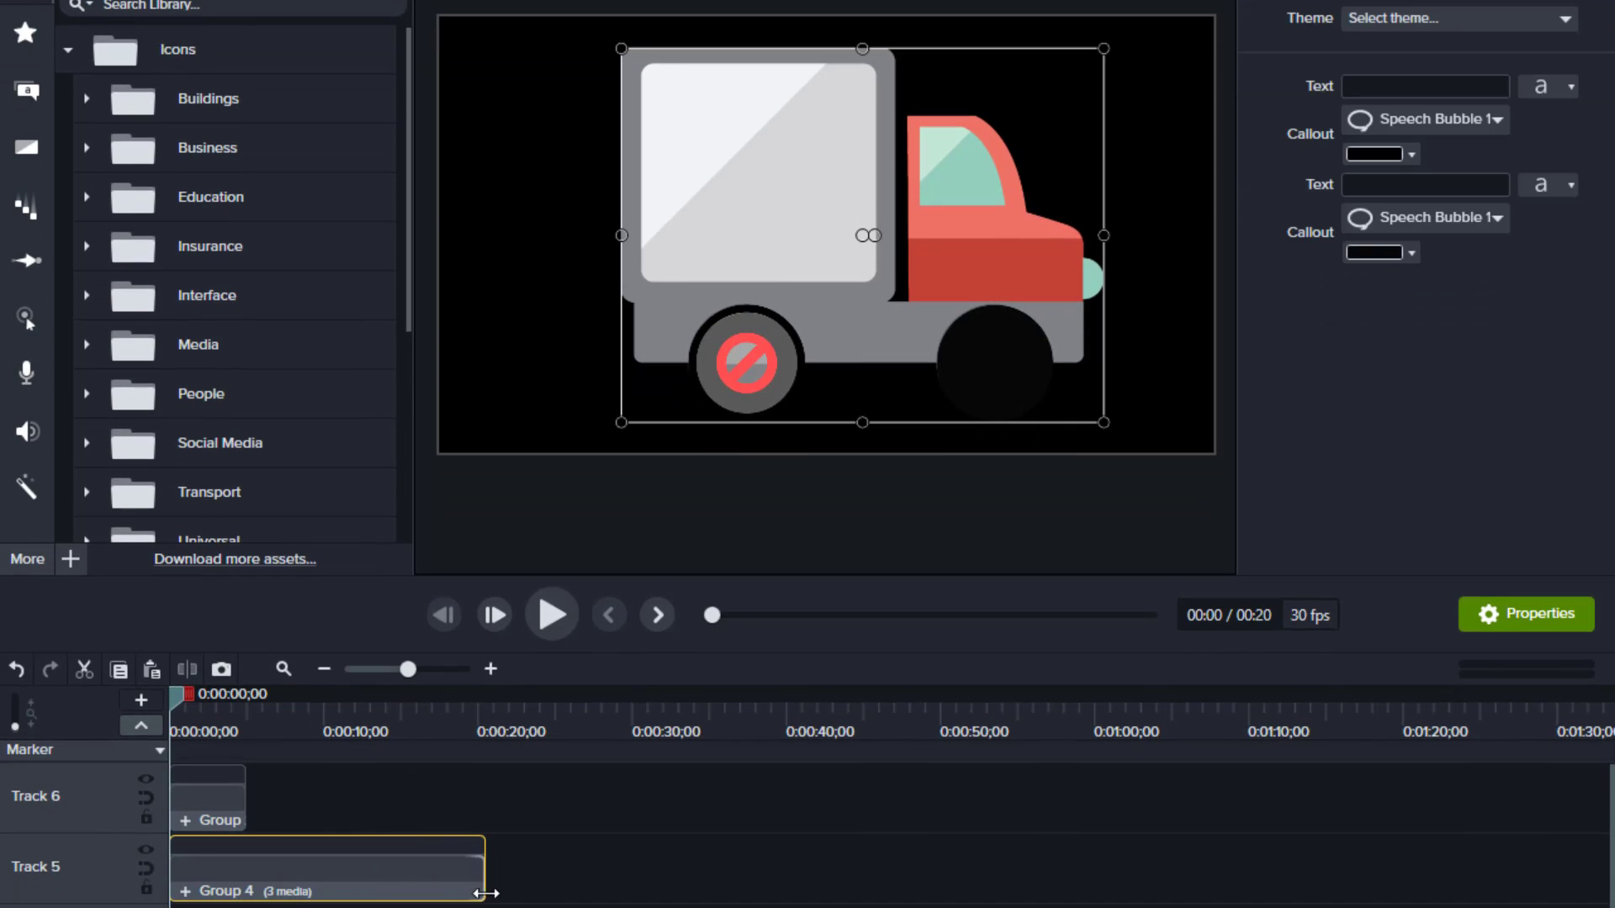
left_click_drag(240, 809, 525, 813)
Apply a Custom animation spanning the wheel clip, set its starting Z rotation to about 2459°, and preview the spin.
left_click(27, 260)
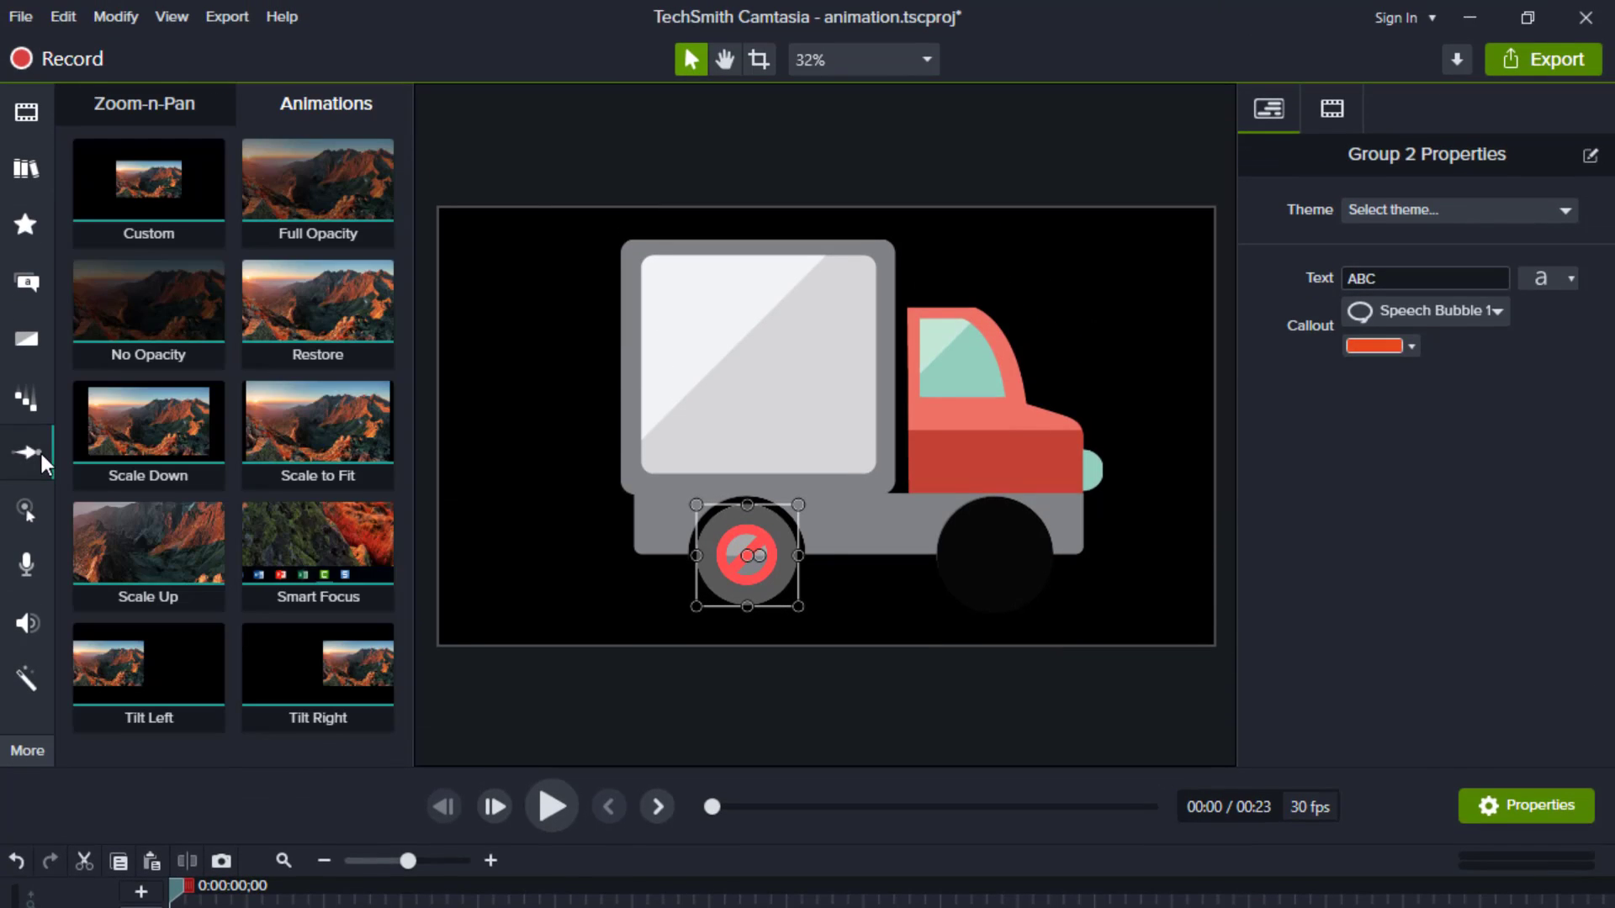
left_click_drag(149, 17, 530, 808)
key("ctrl+Home")
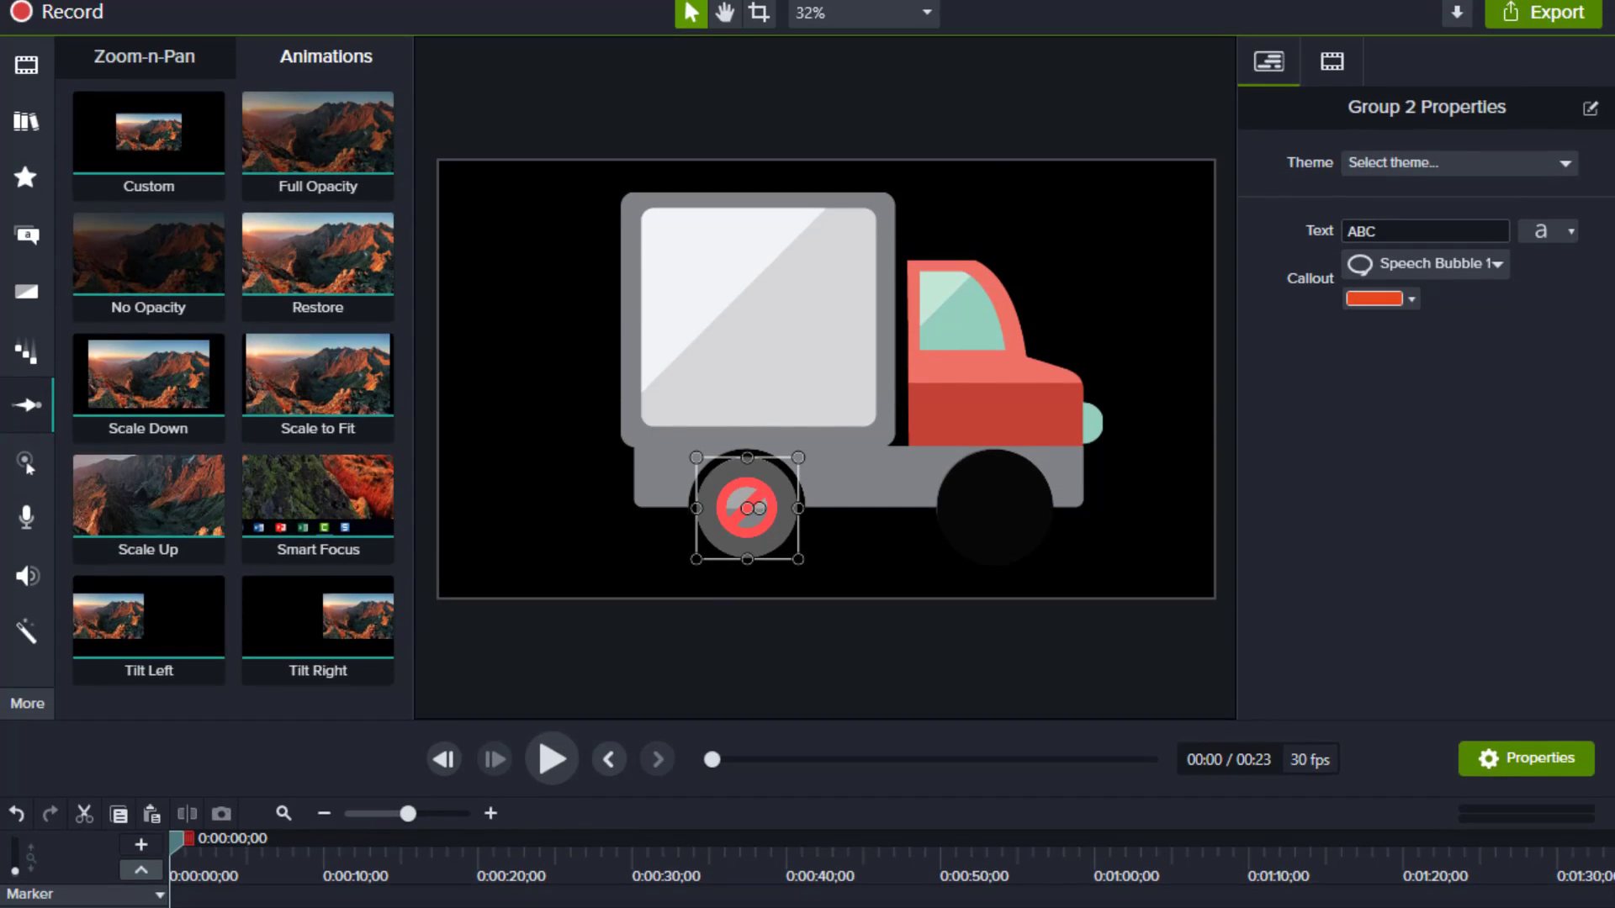
left_click(1333, 63)
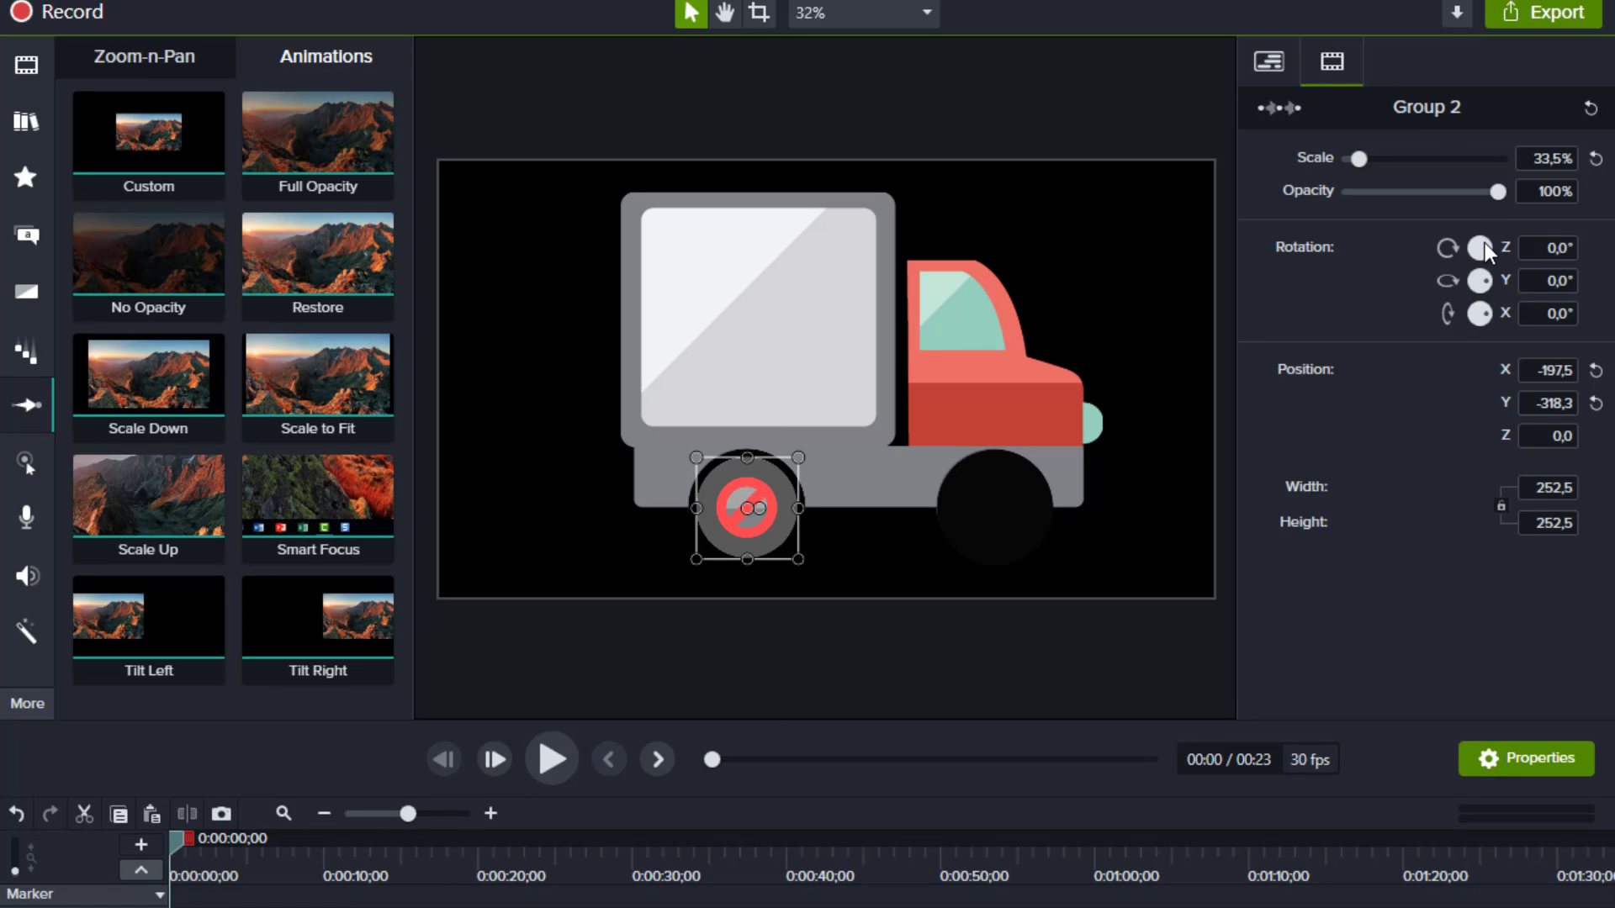
left_click_drag(1485, 253, 1485, 268)
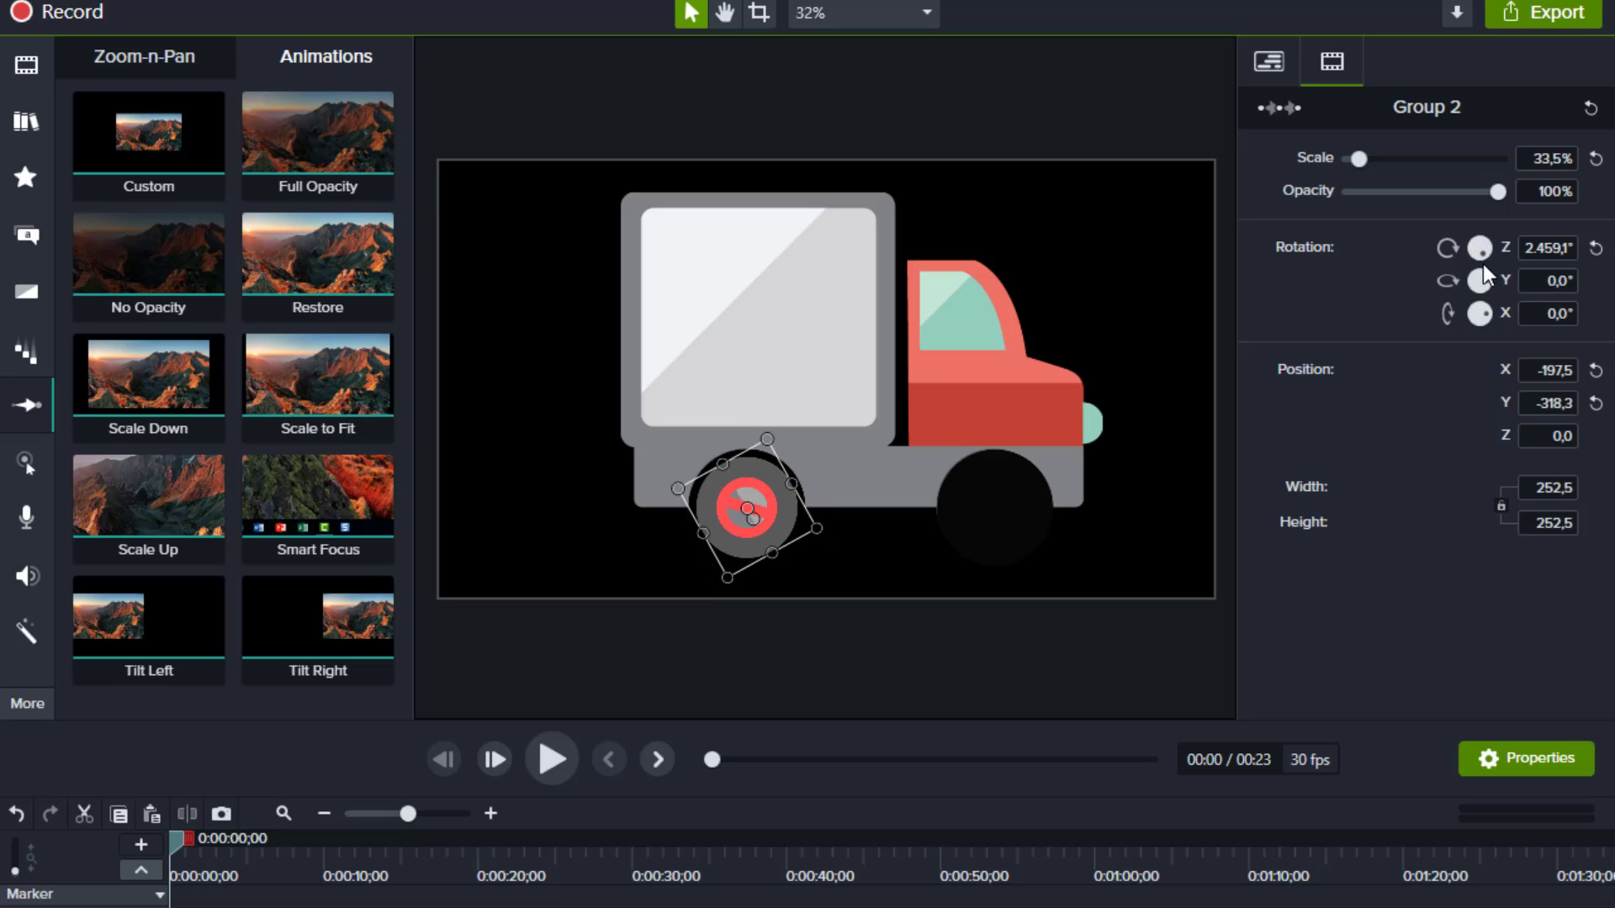
left_click(553, 760)
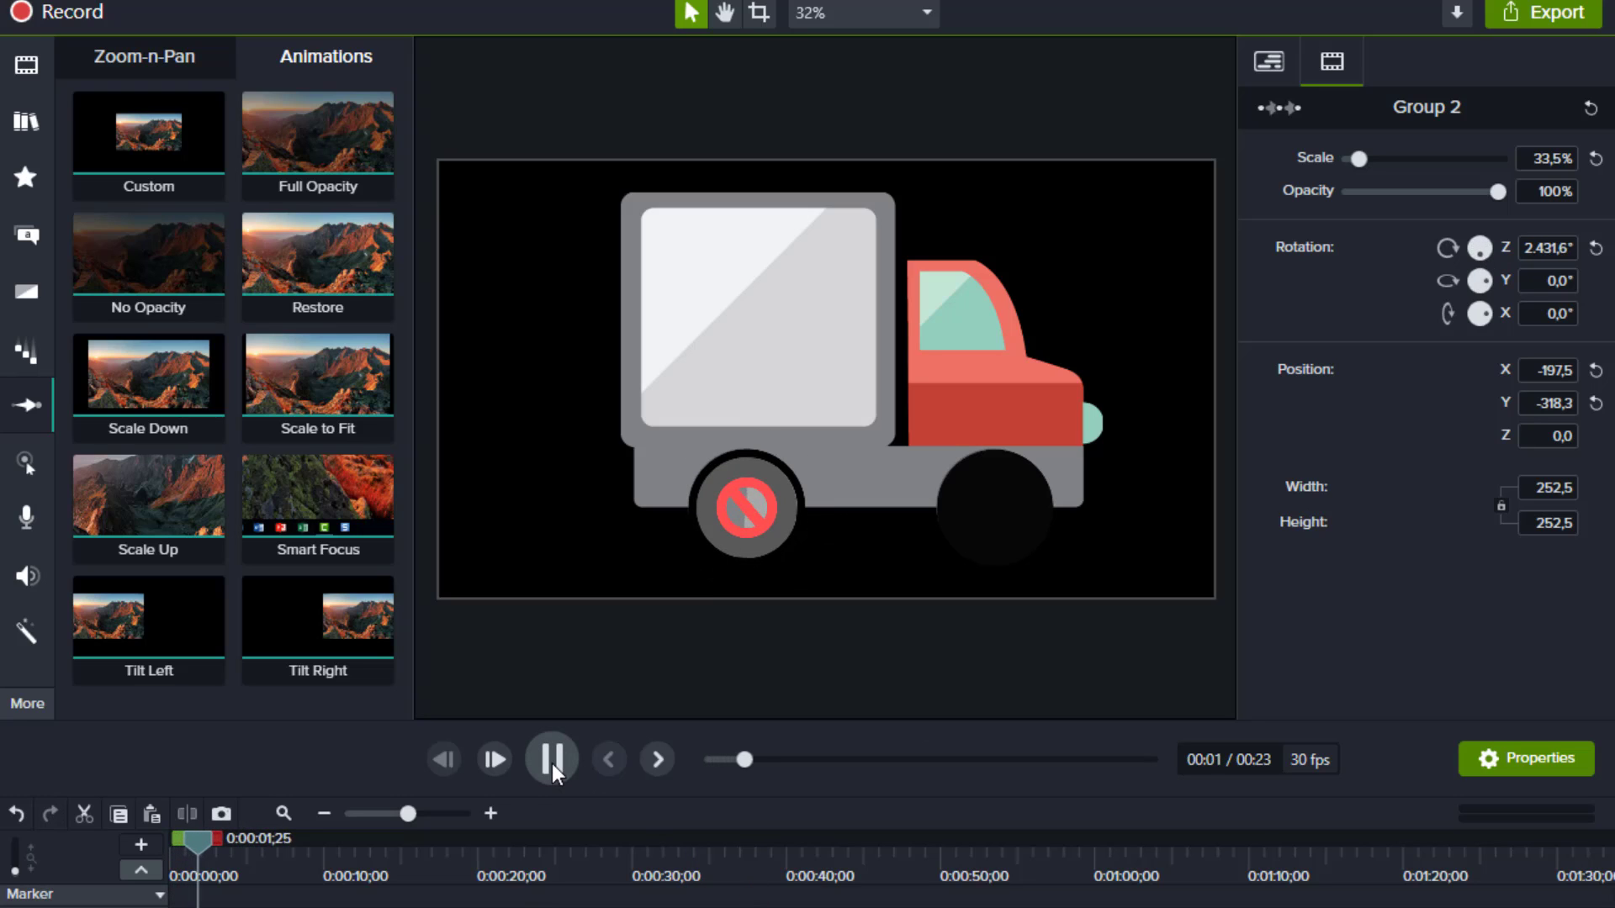
left_click(553, 759)
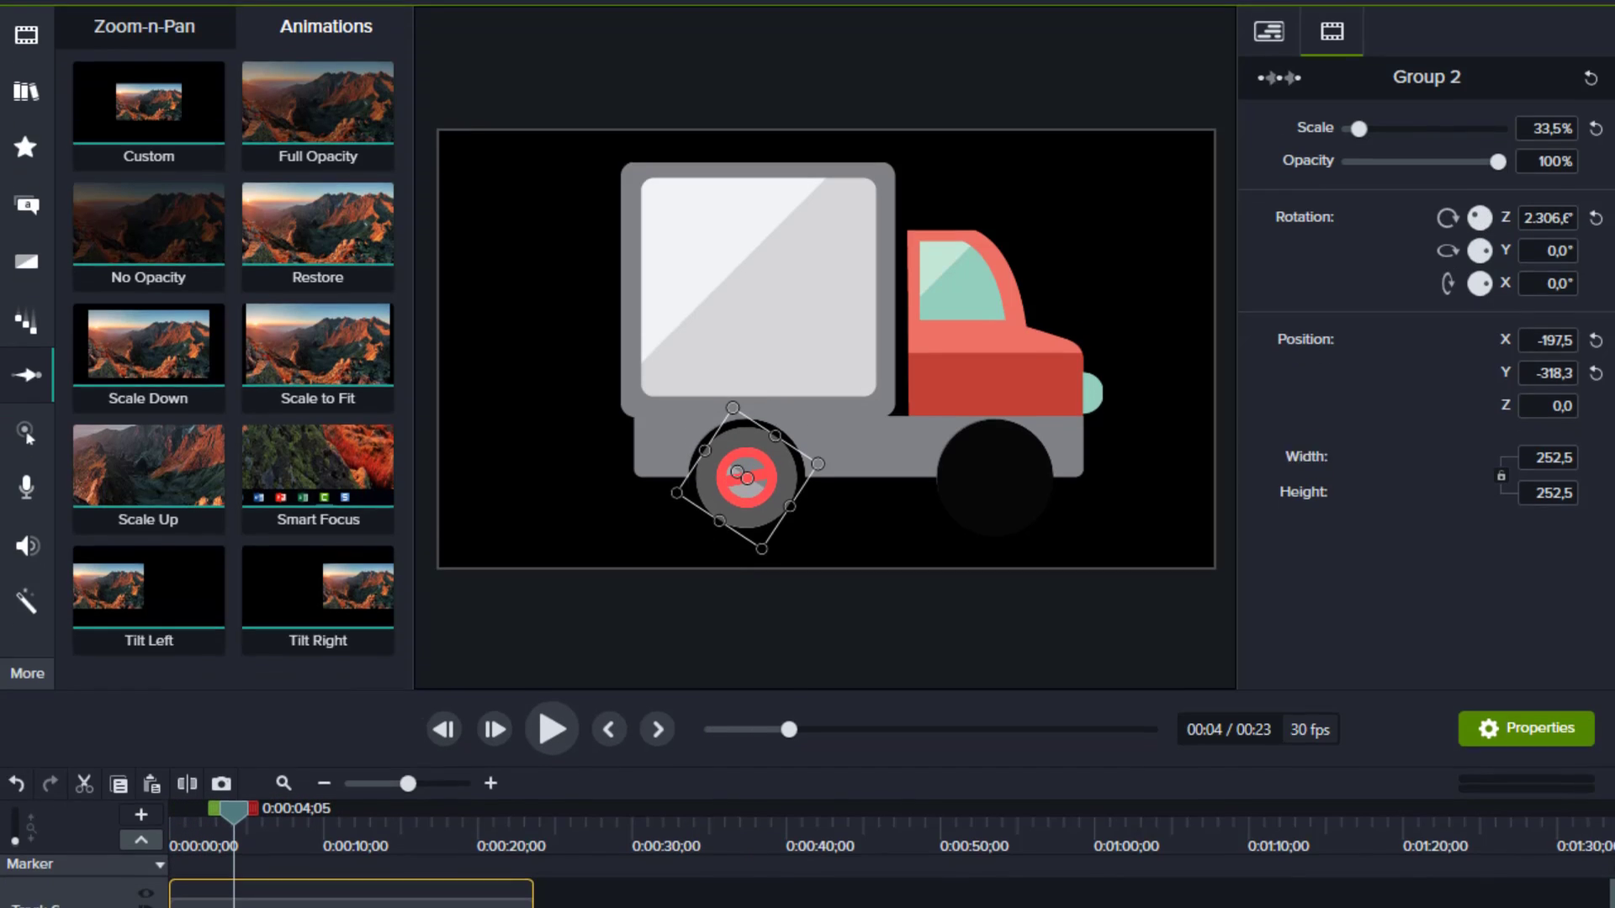
Change the easing of the wheel's rotation animation and deselect the clip.
right_click(476, 683)
mouse_move(589, 788)
left_click(811, 756)
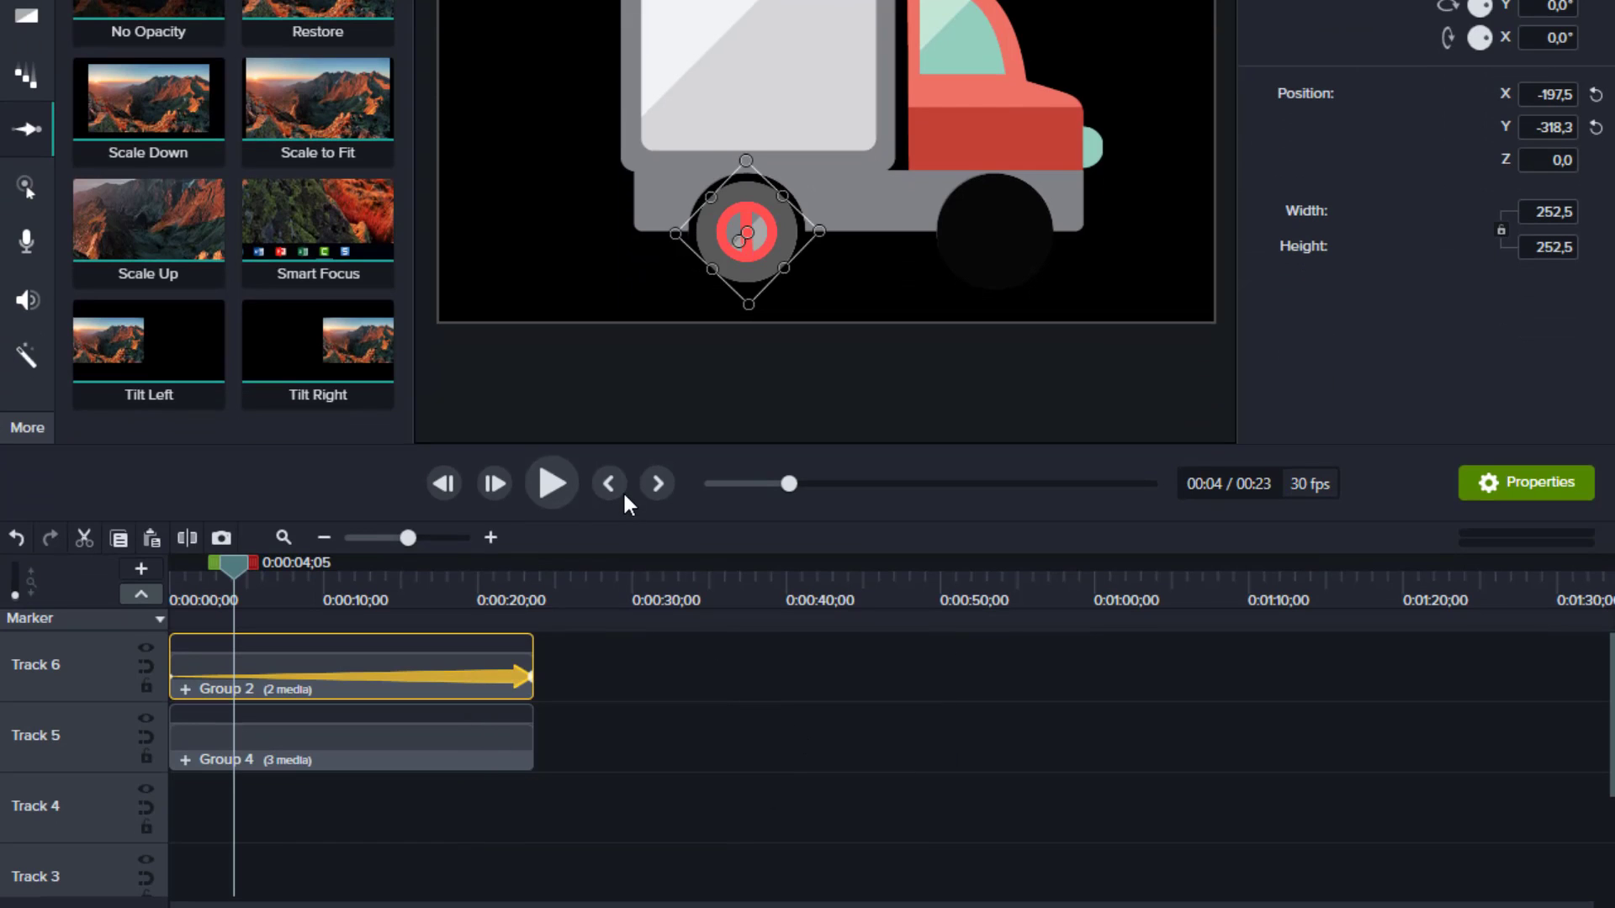
left_click(553, 661)
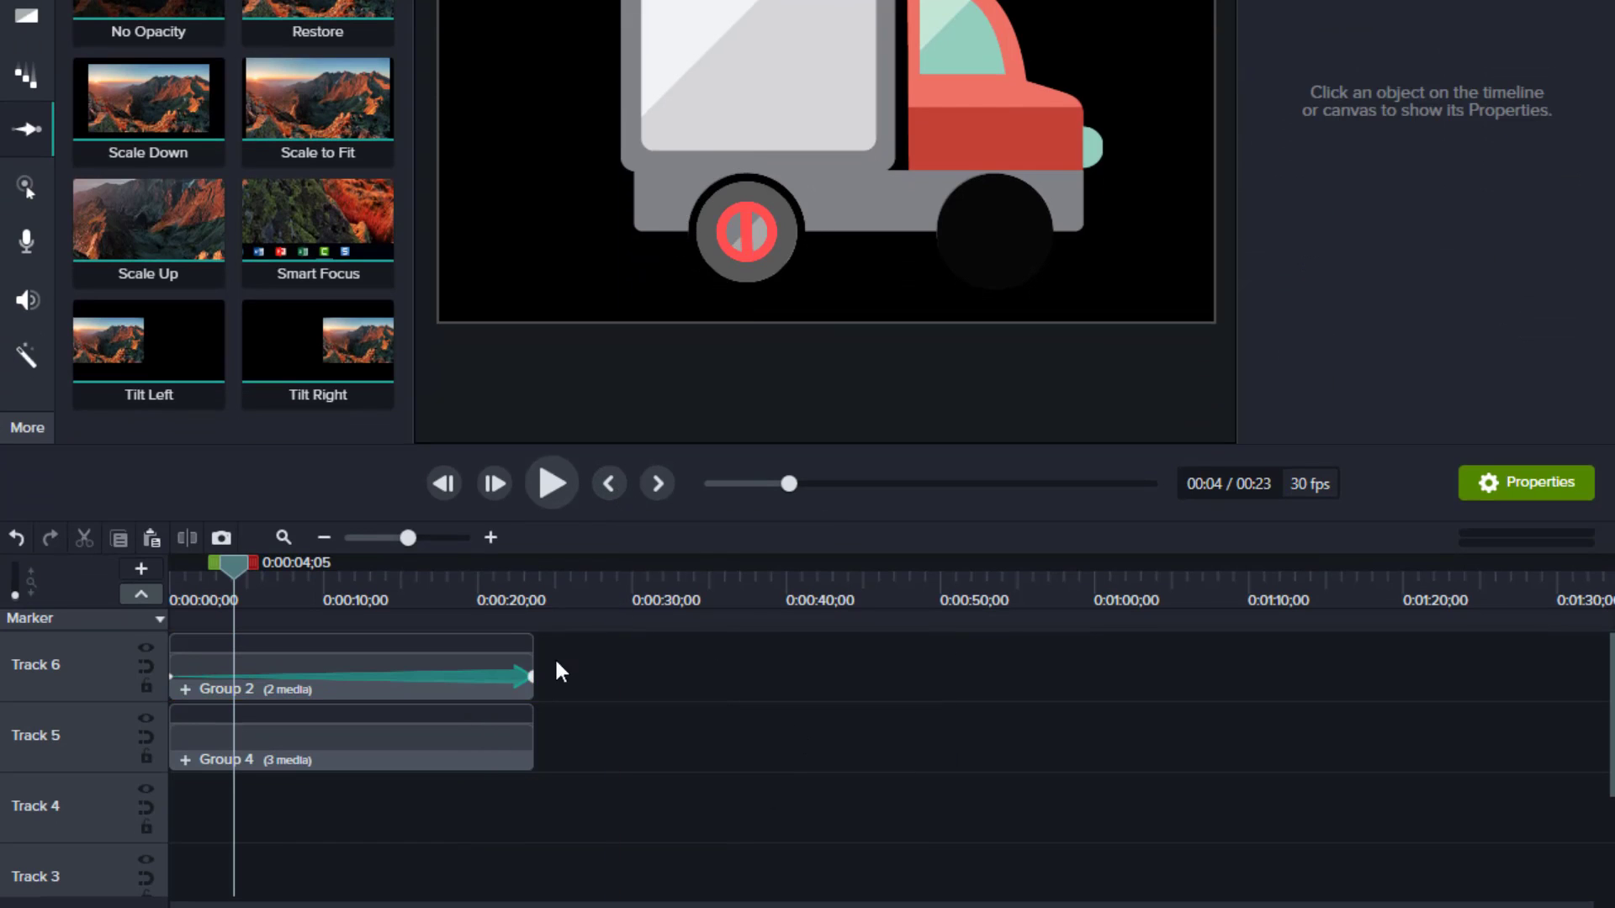
Wrap the animated wheel clip on Track 6 in a new group.
left_click(455, 665)
right_click(454, 664)
left_click(567, 431)
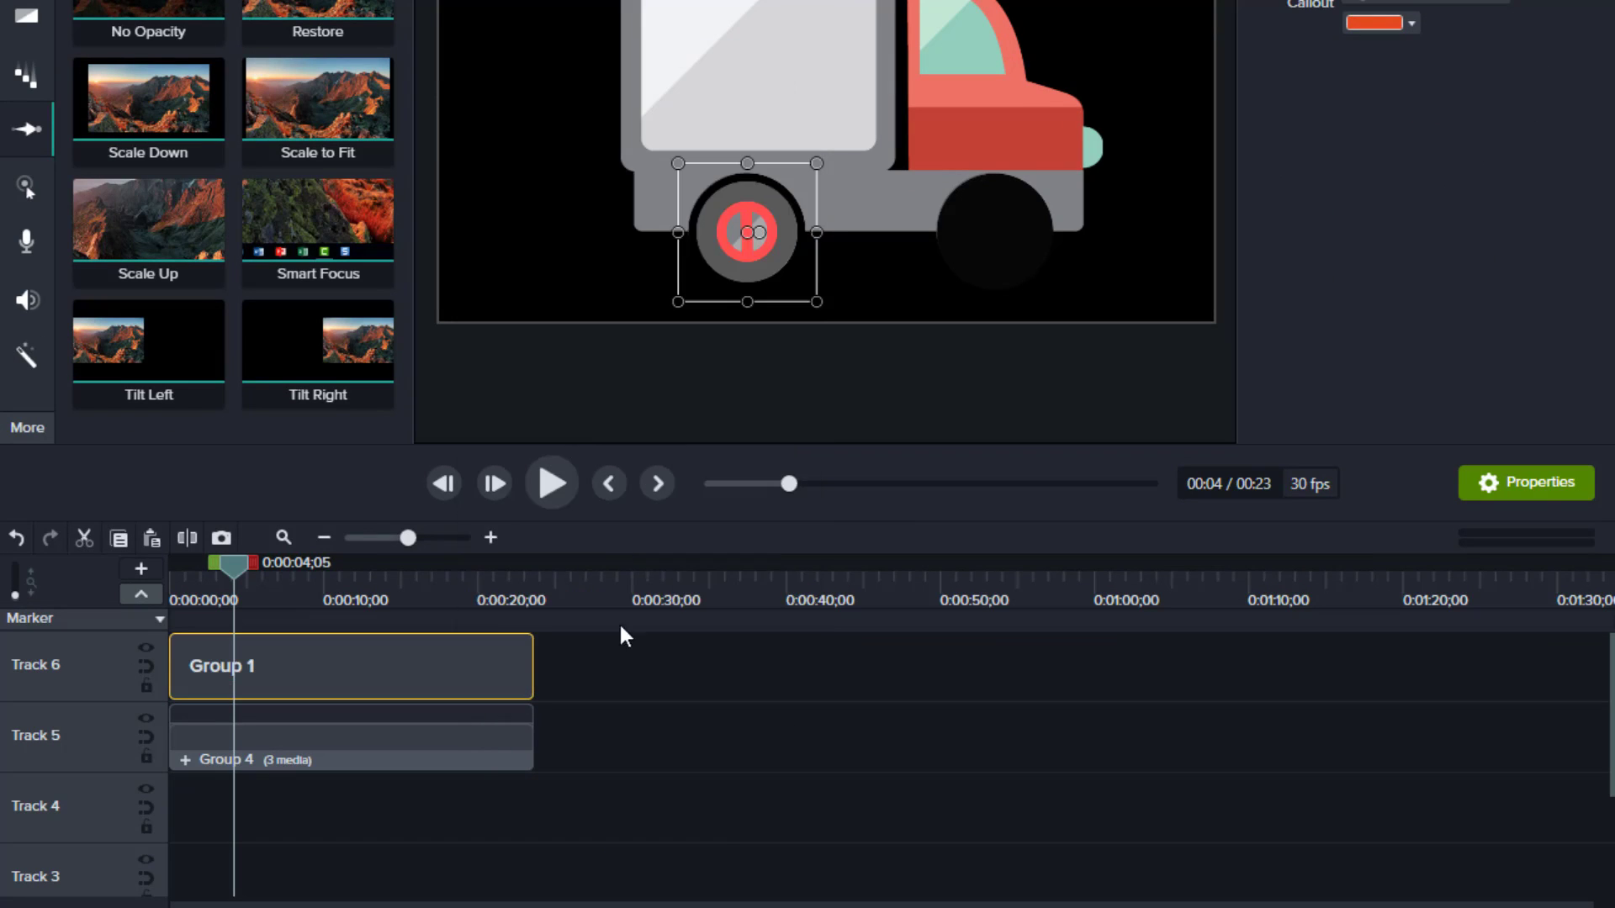
Duplicate the animated wheel group to the start of Track 7 and position the copy over the truck's front wheel.
right_click(490, 660)
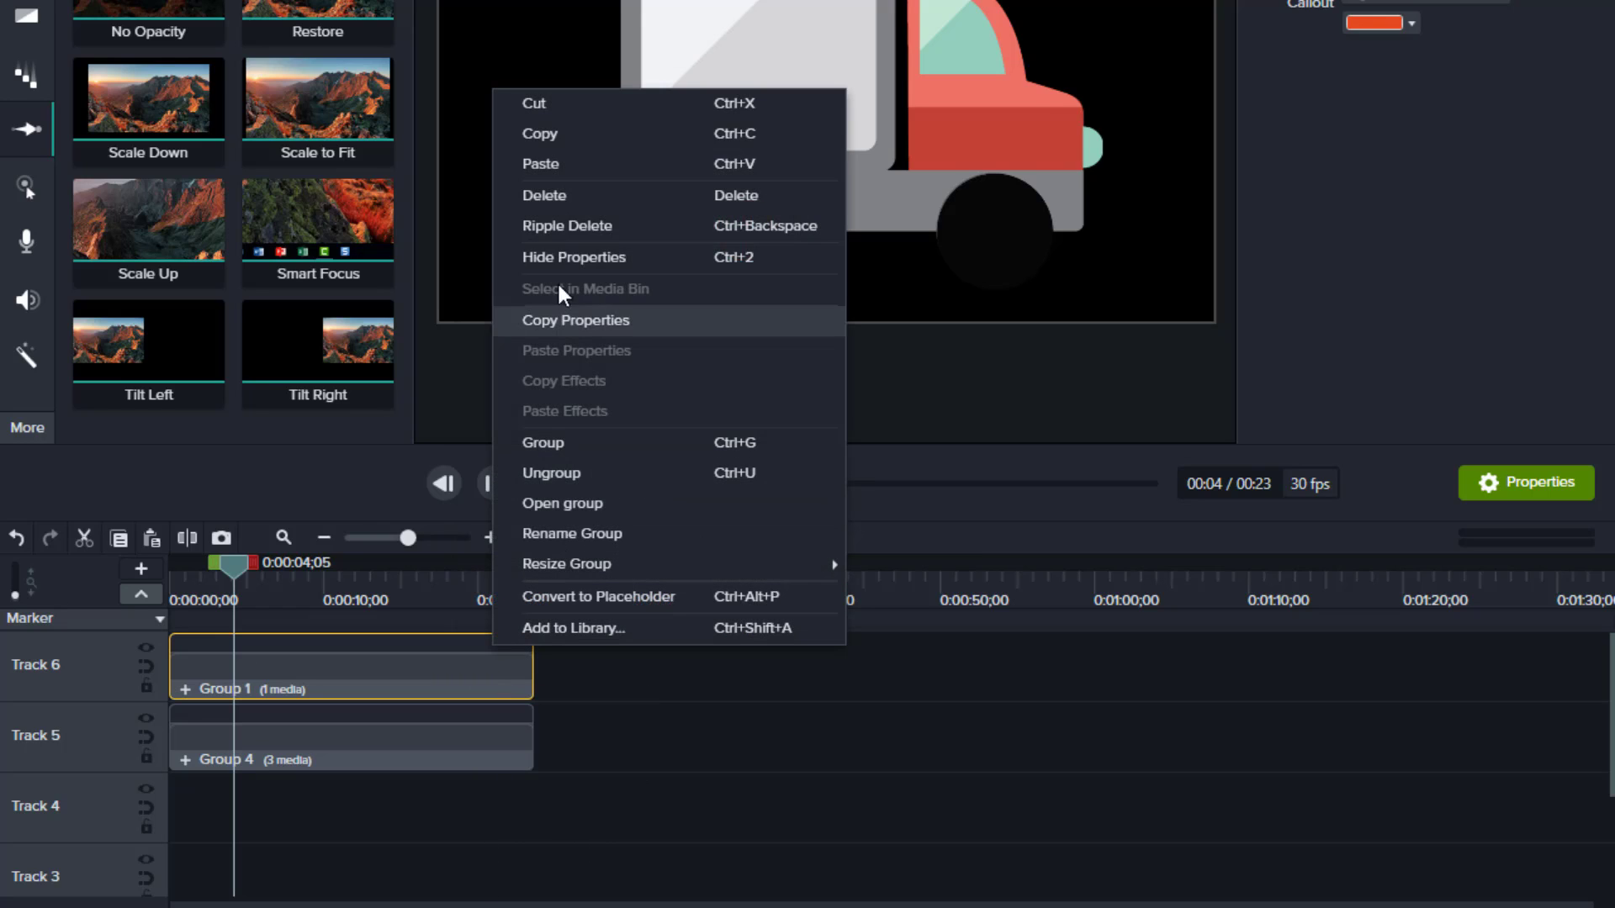
key("Escape")
right_click(627, 673)
left_click(673, 256)
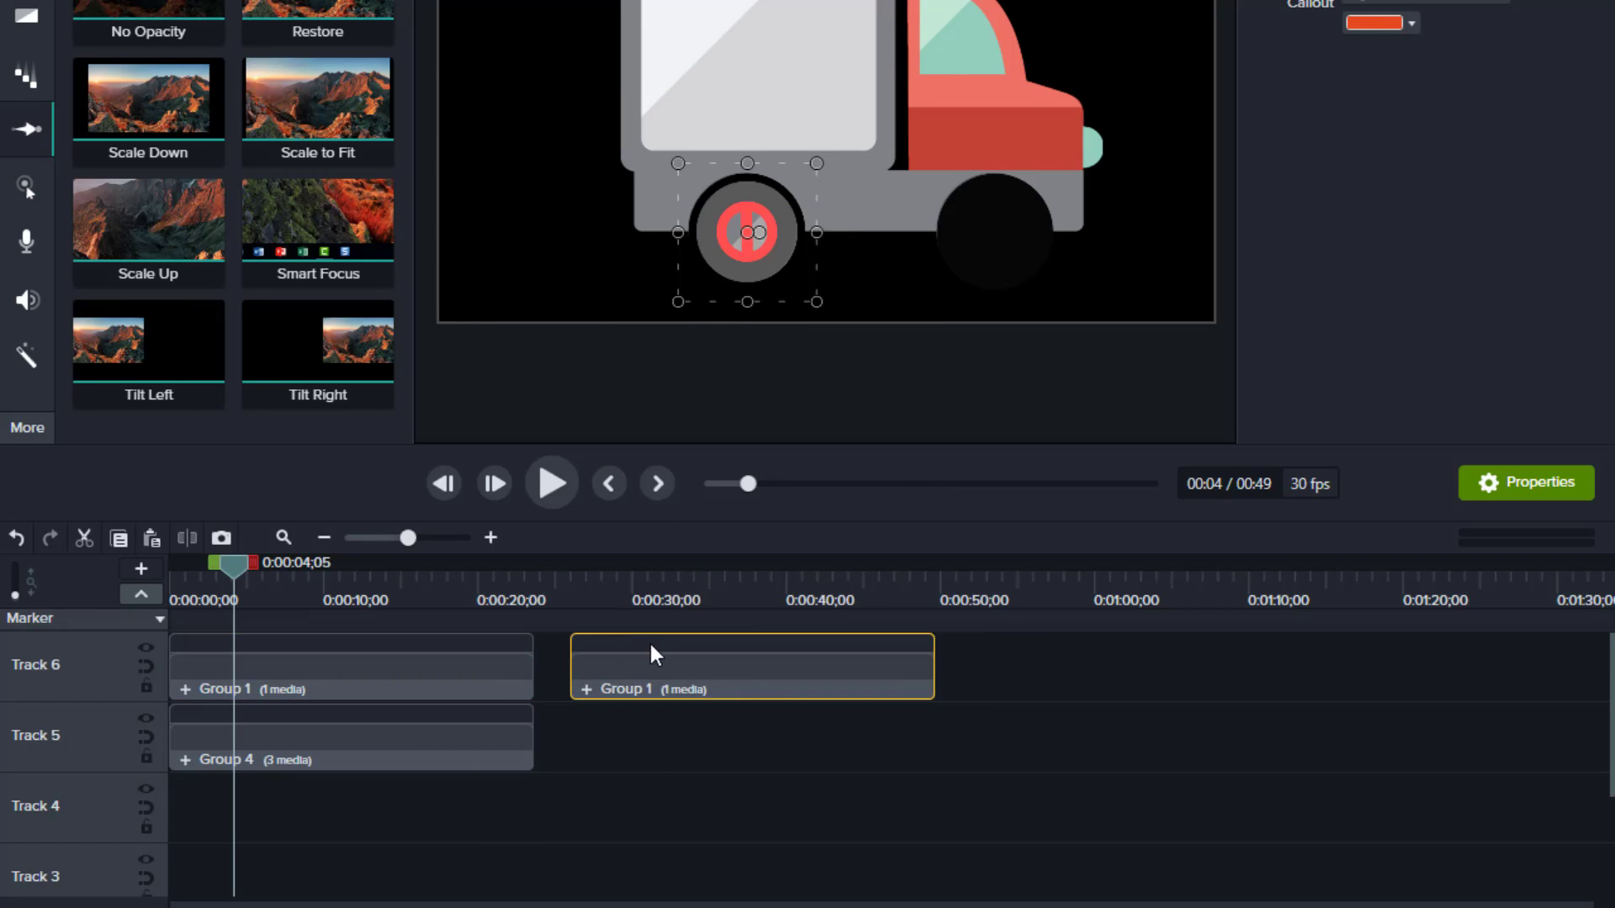
left_click(237, 683)
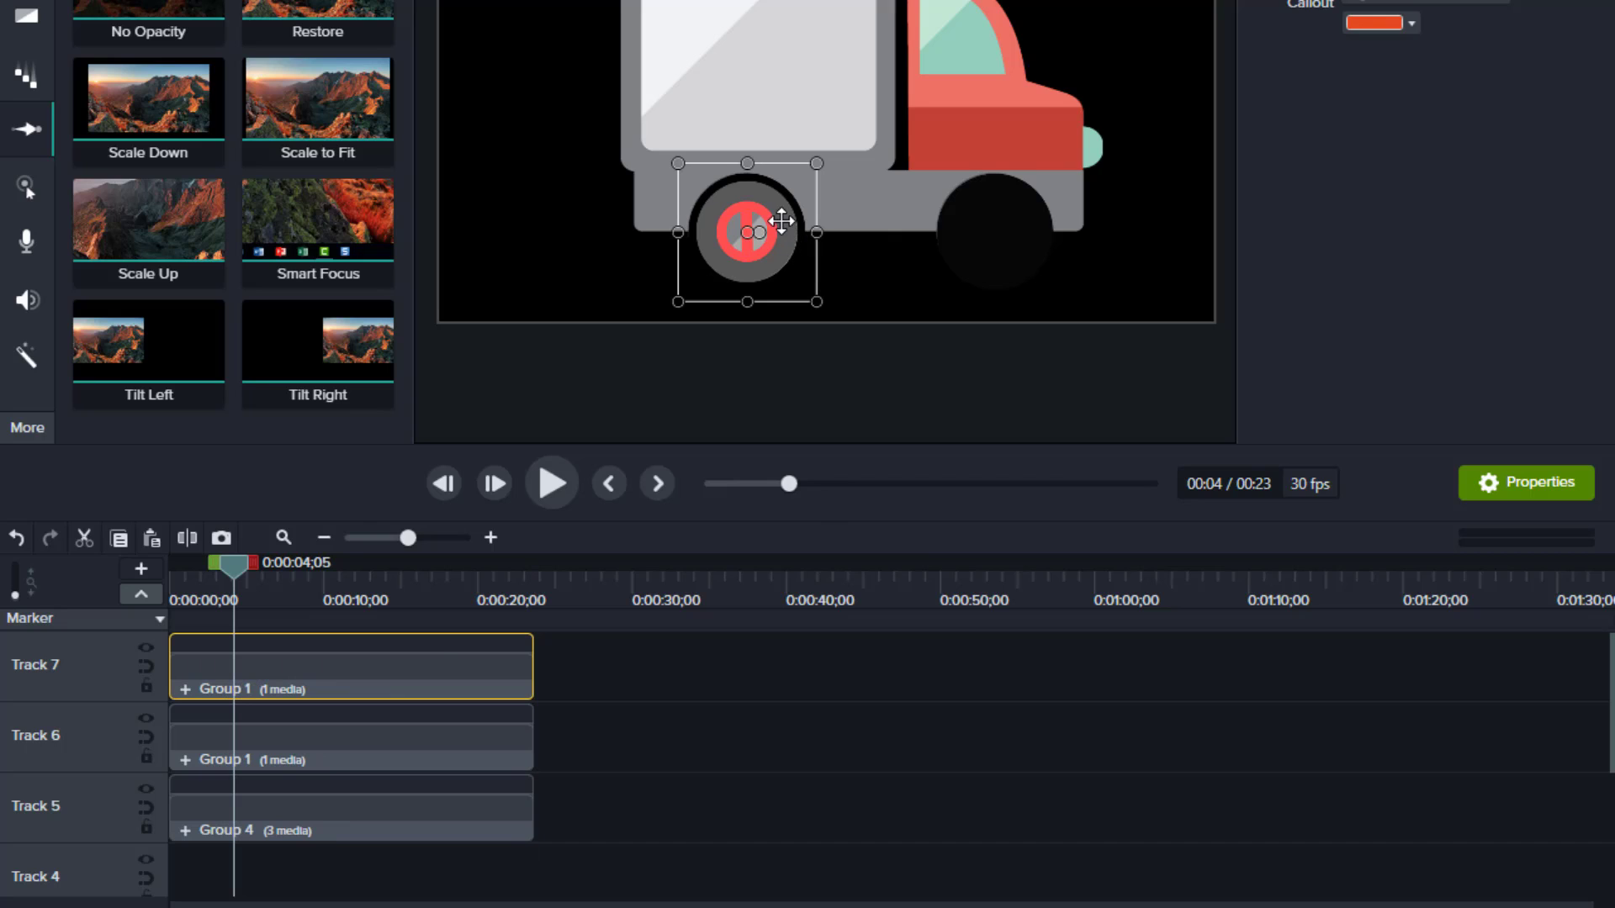
left_click_drag(781, 221, 1030, 216)
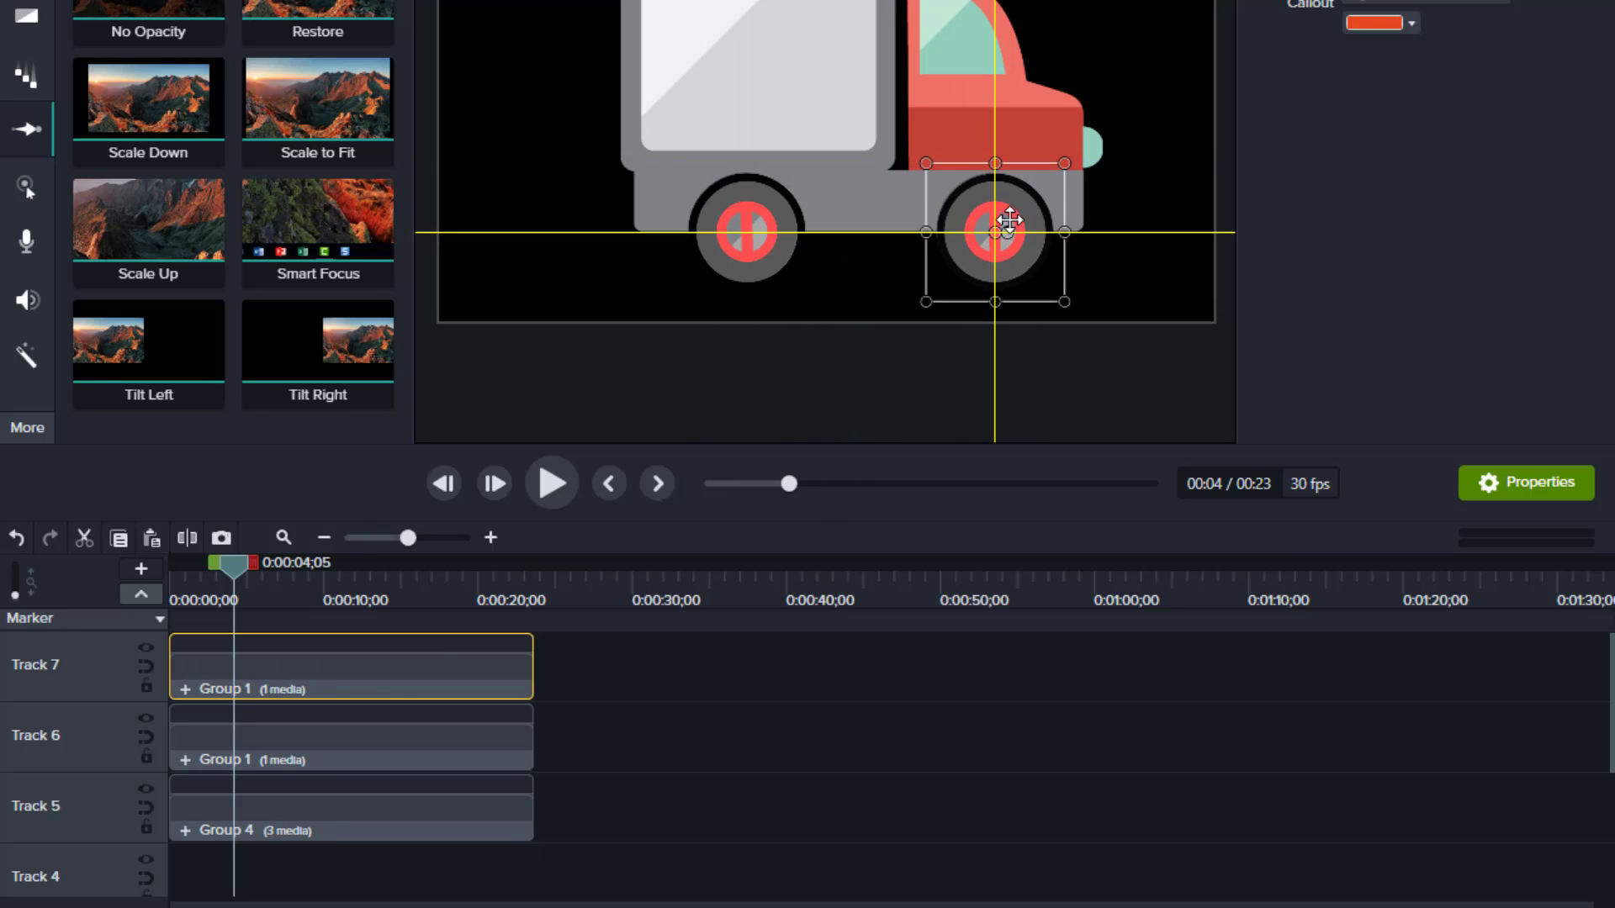
left_click(839, 402)
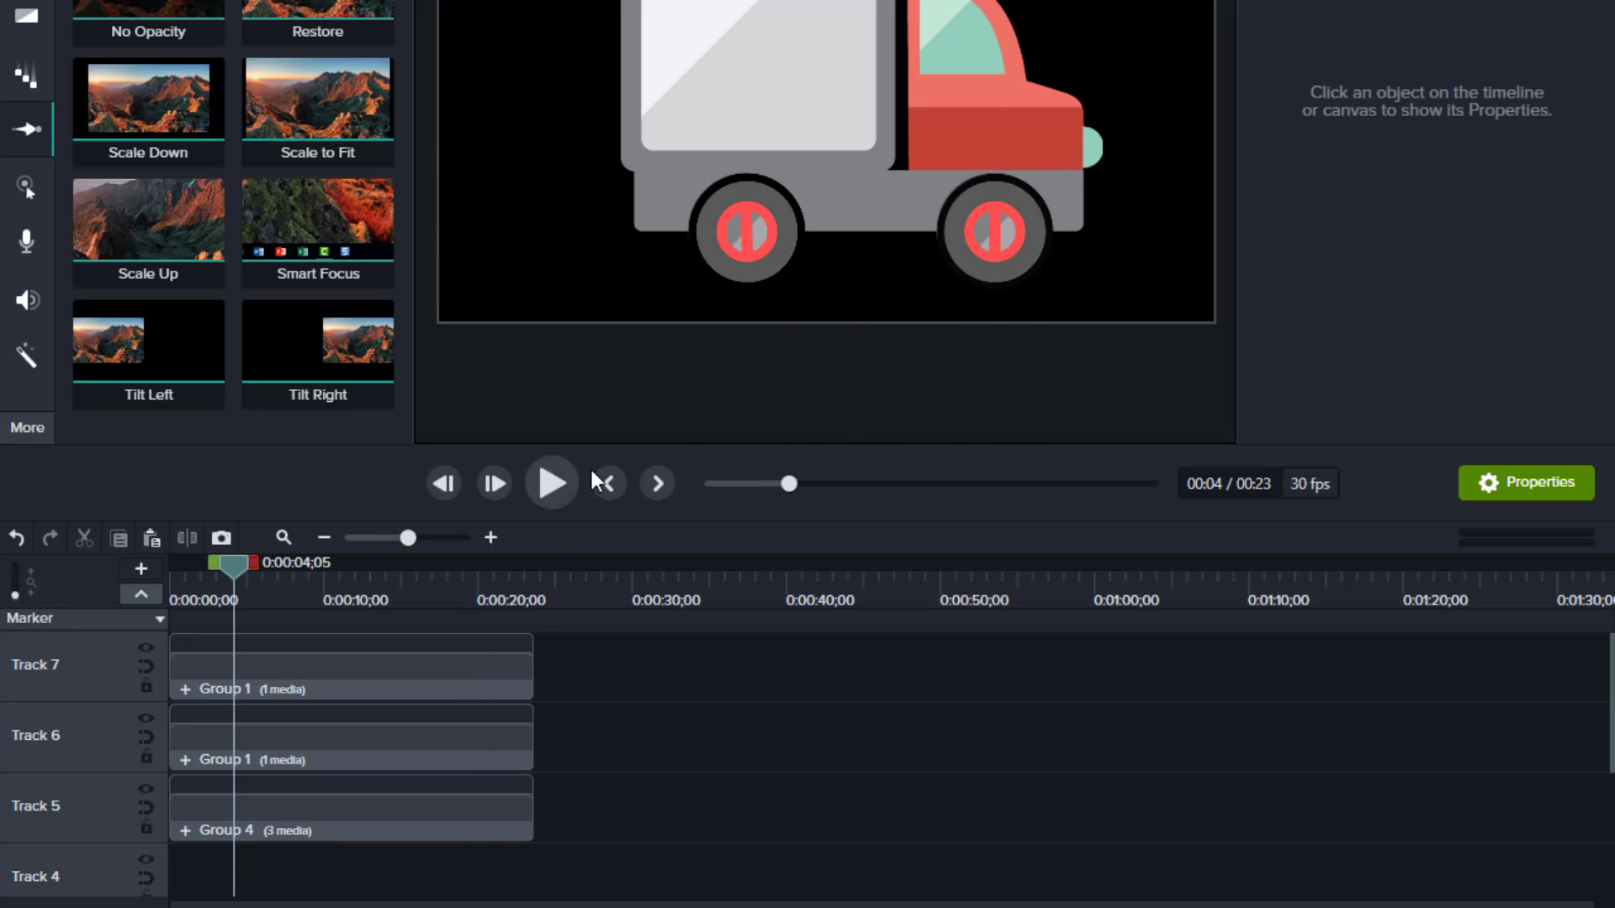
Preview both spinning wheels, and group the two wheel clips with the truck clip.
left_click(552, 484)
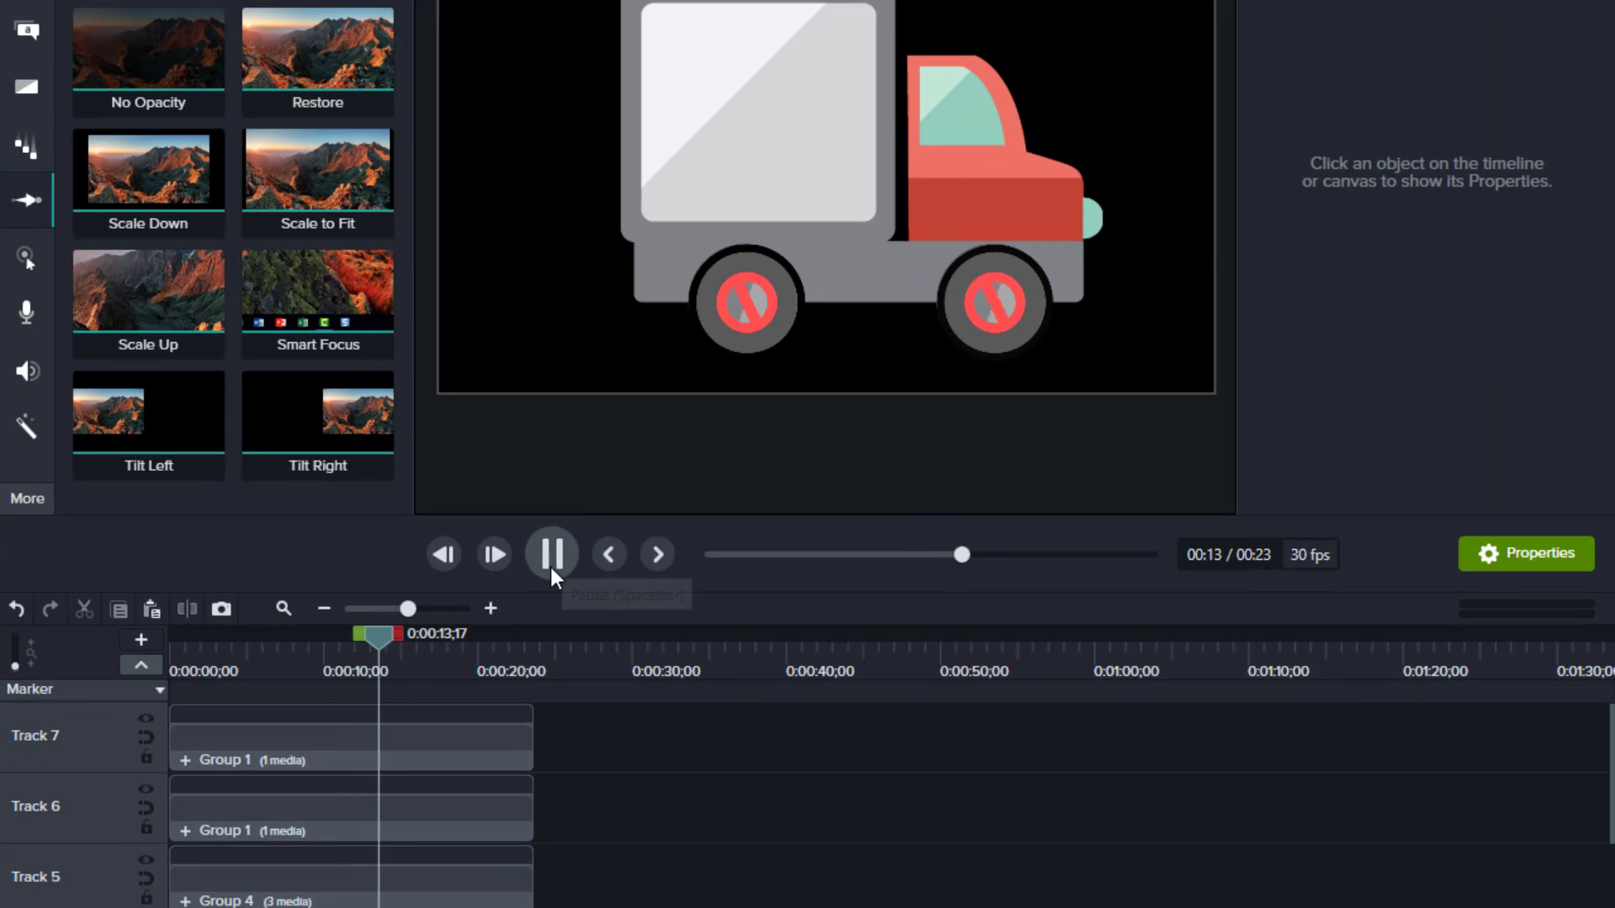
left_click(551, 556)
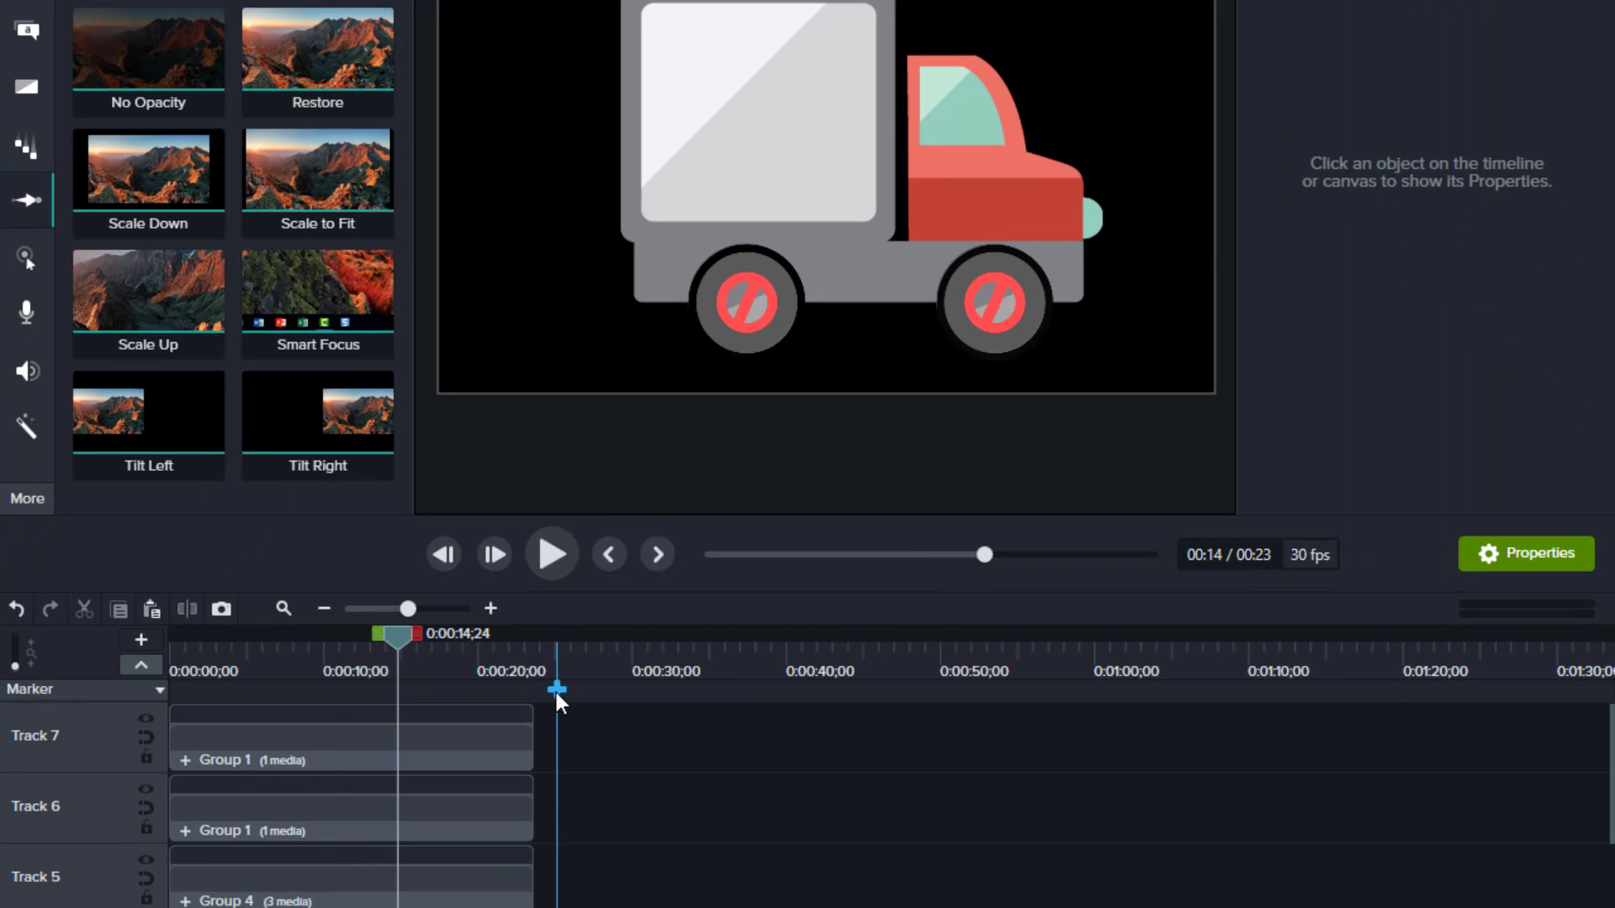
left_click_drag(557, 702, 479, 890)
right_click(480, 890)
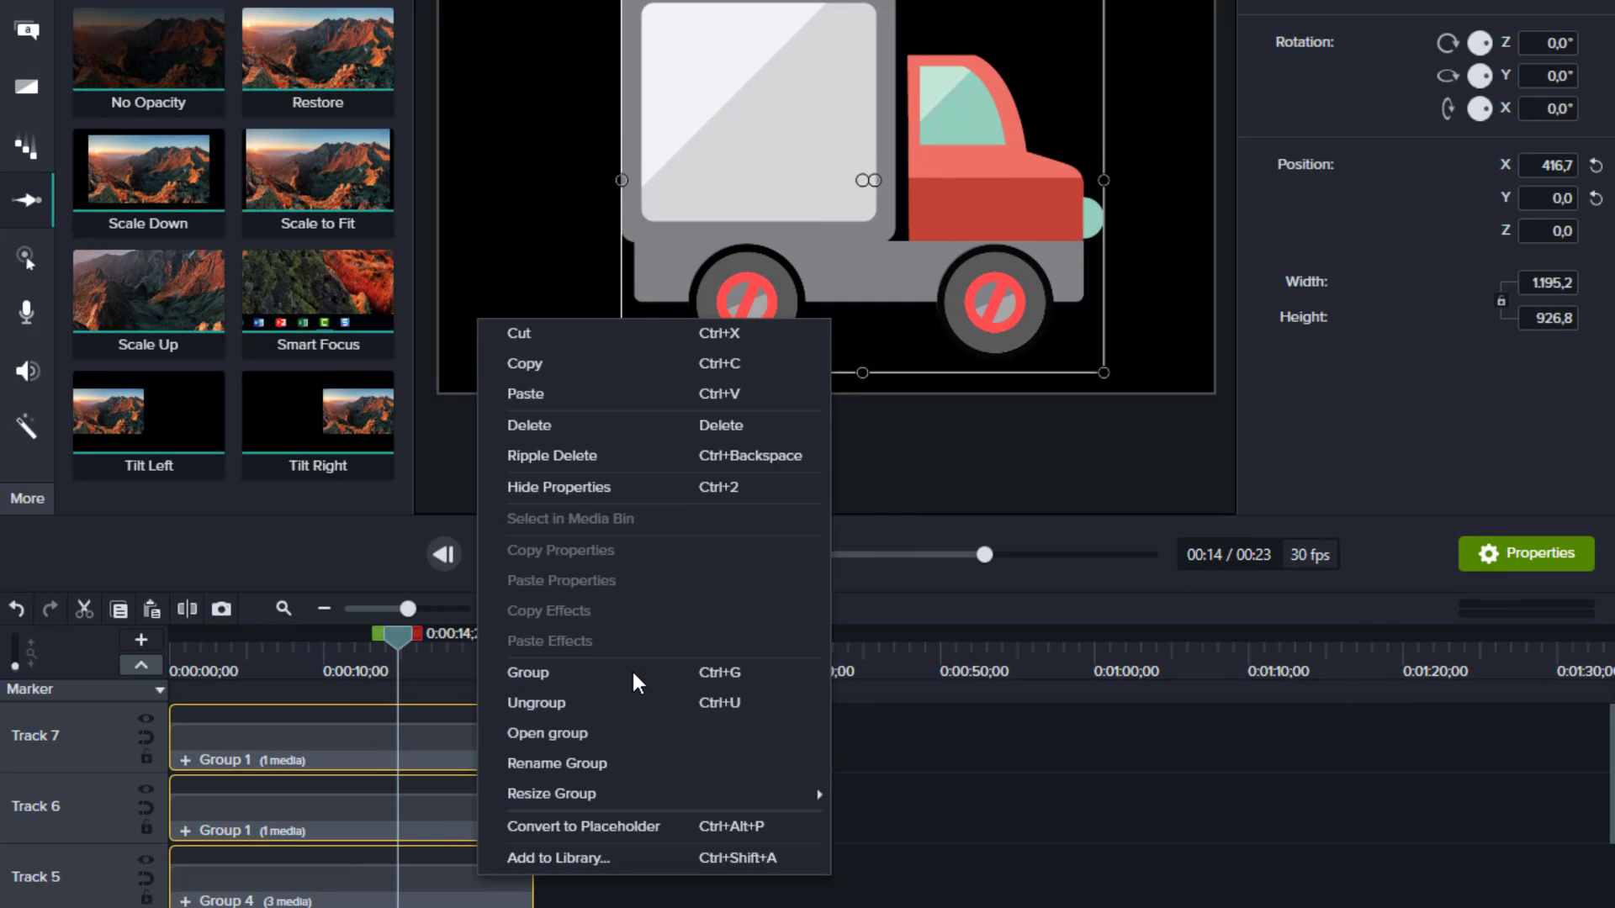
left_click(633, 672)
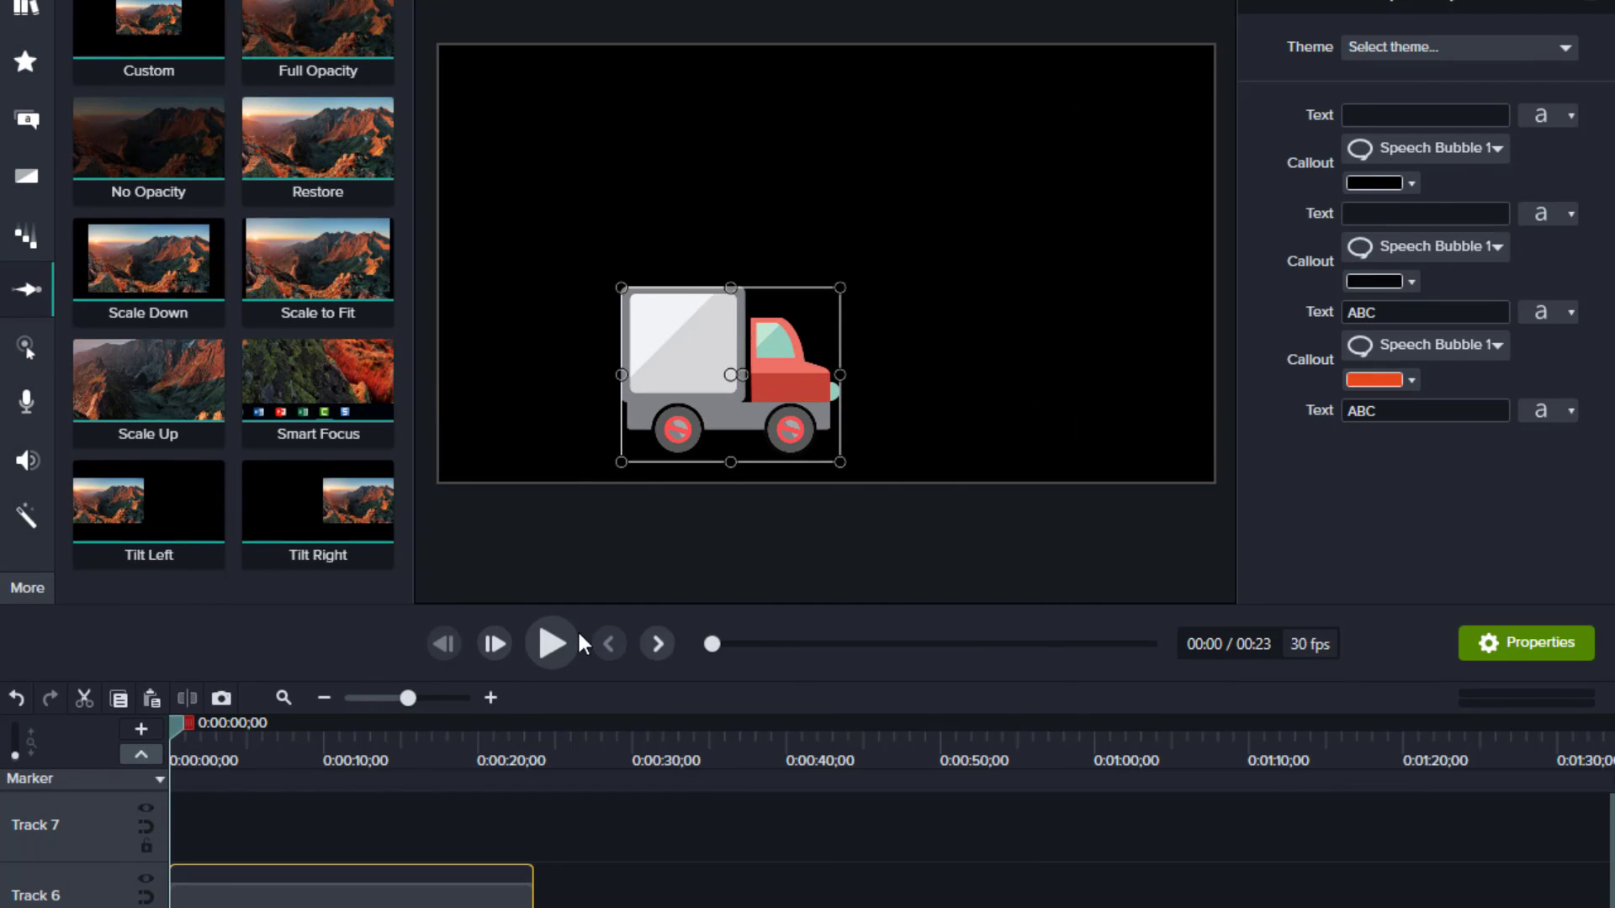
Play back the grouped truck and move it to the left side of the canvas.
left_click(551, 645)
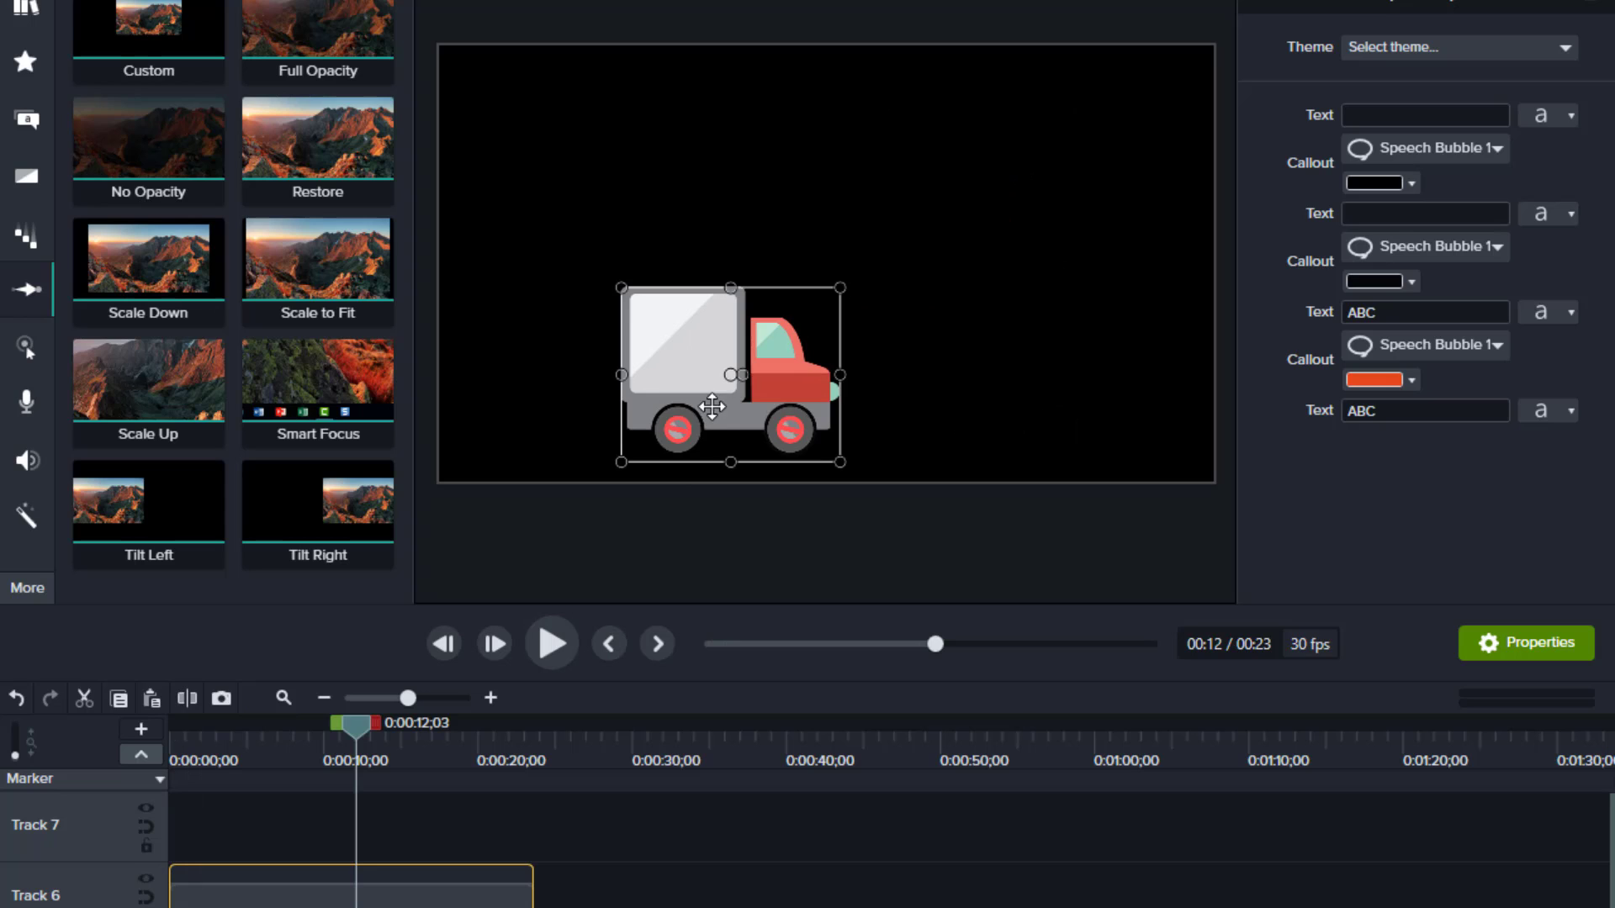
left_click_drag(706, 354, 544, 282)
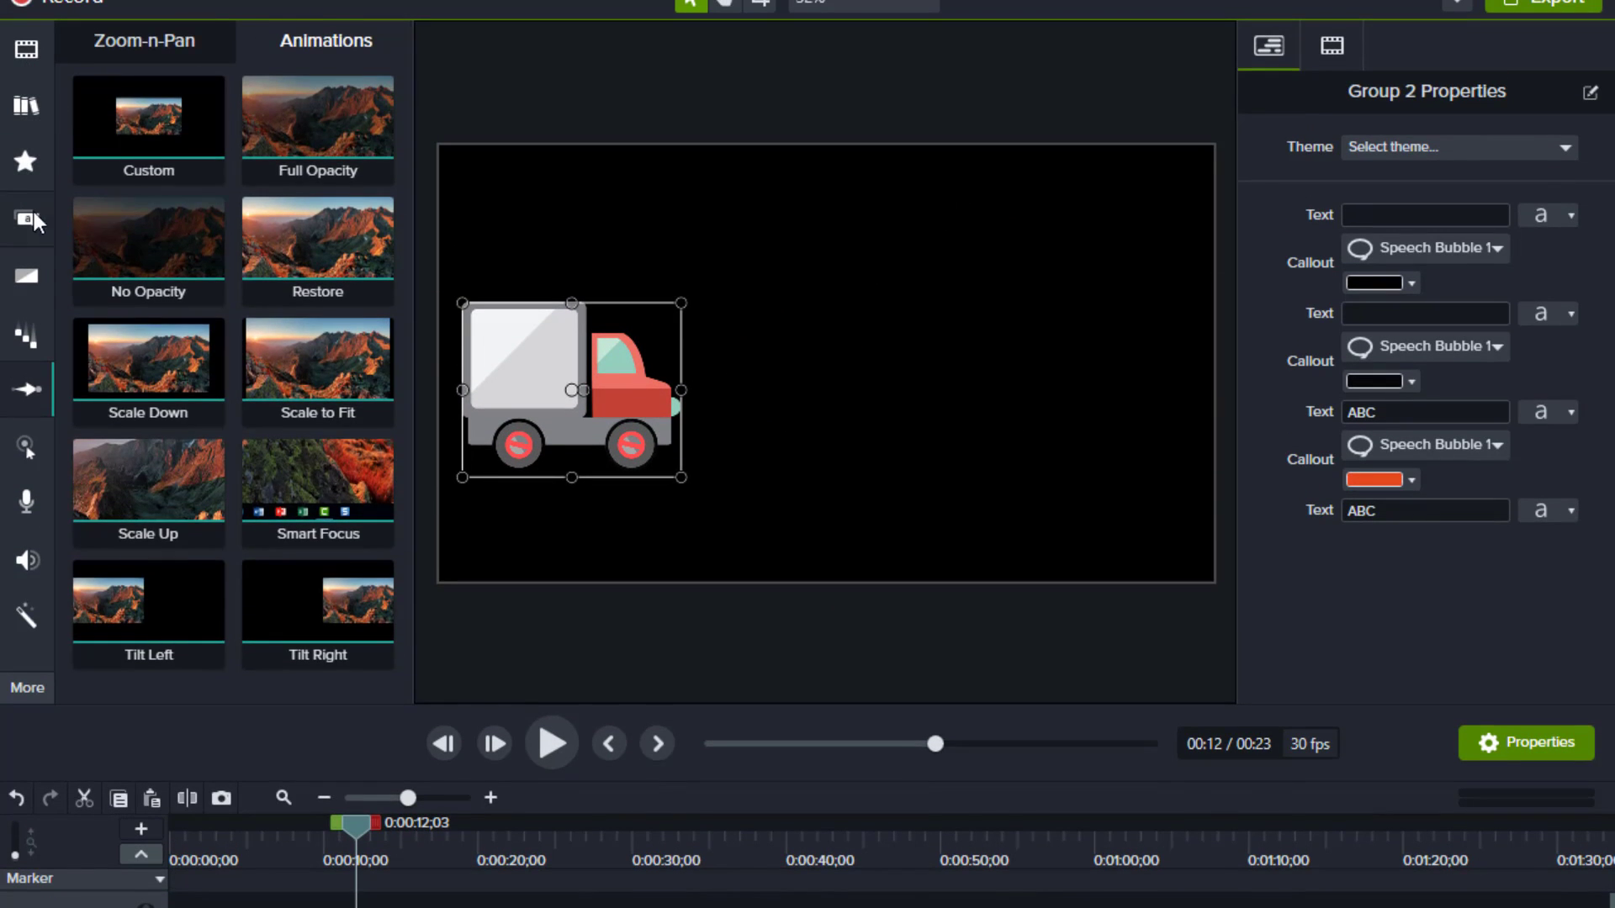
Add a white text rectangle callout, stretch it across the canvas's lower edge as a road, and clear its text.
left_click(28, 219)
left_click(88, 45)
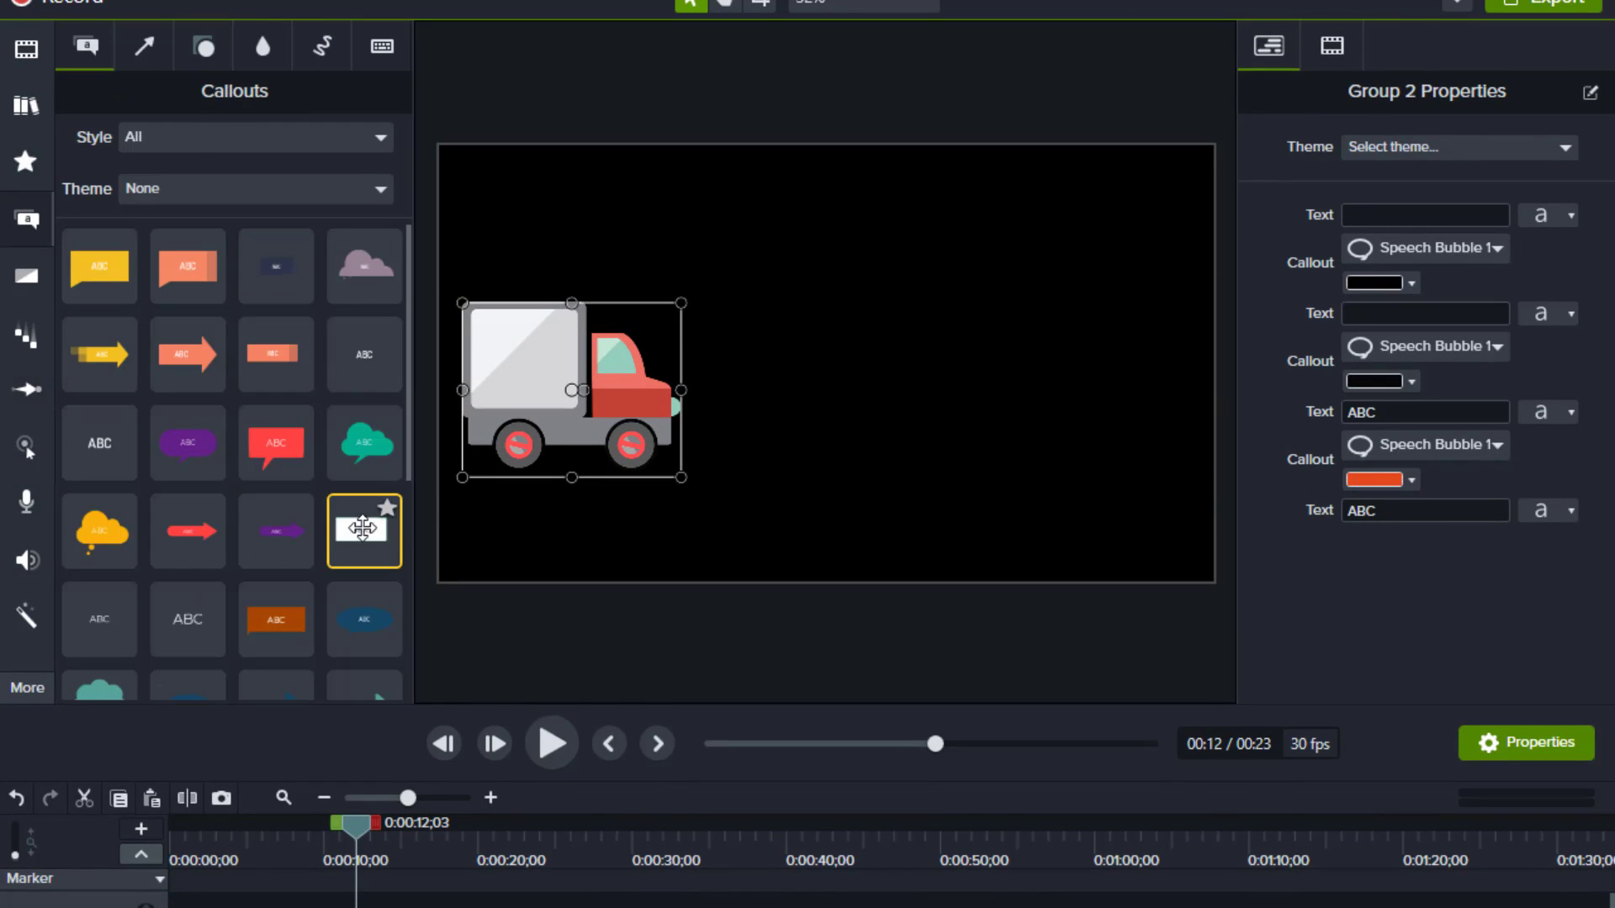
left_click_drag(360, 529, 1215, 553)
left_click(831, 548)
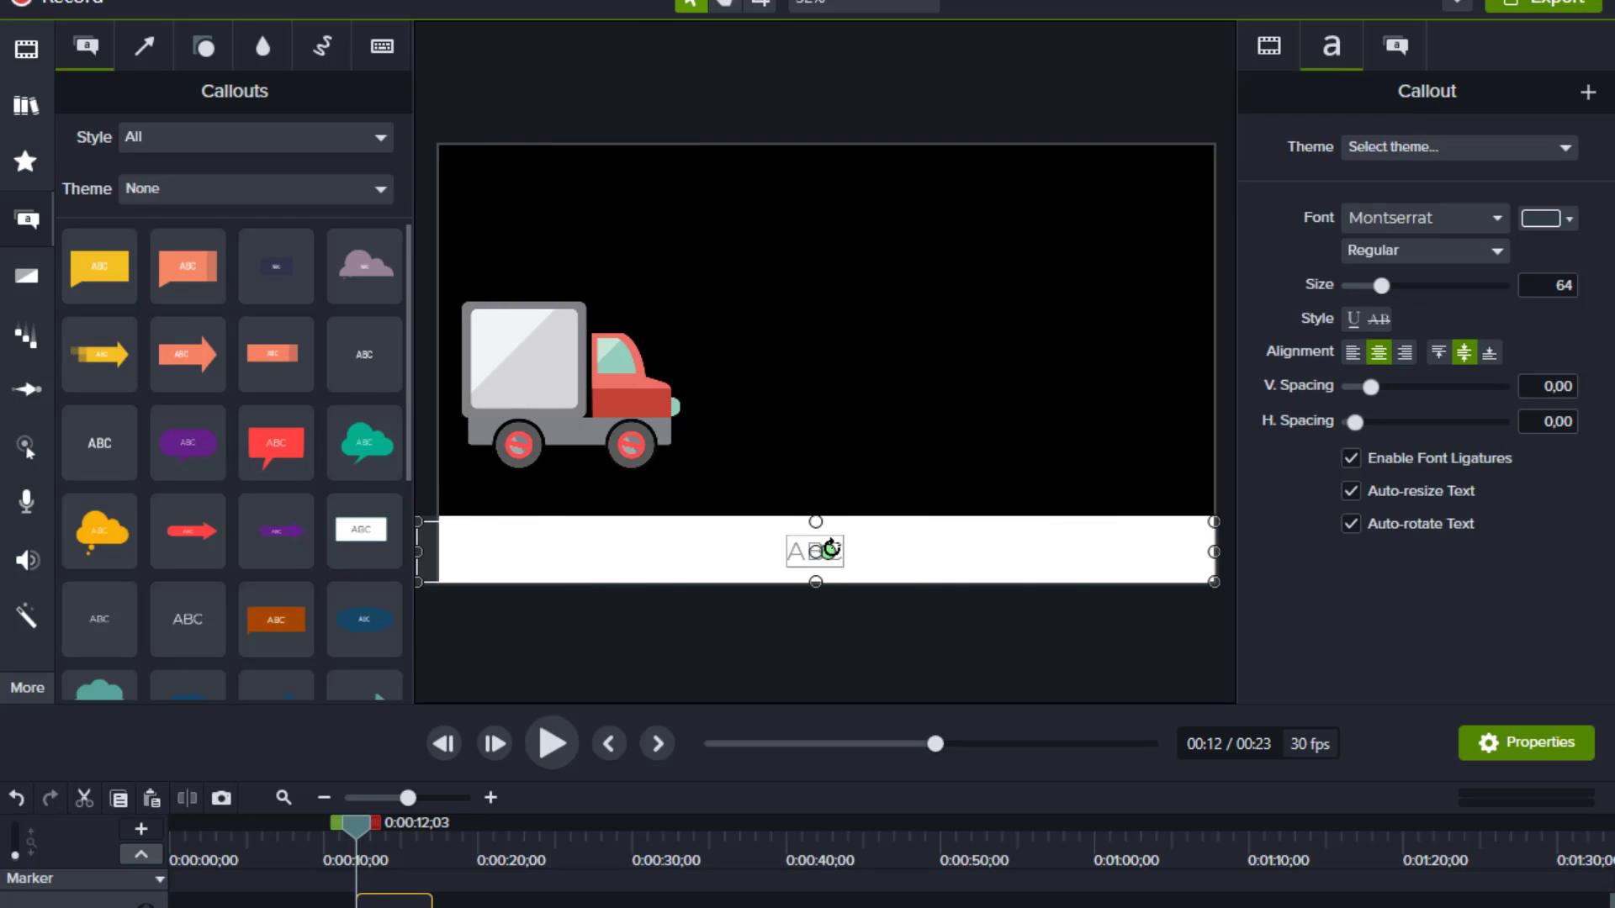
Set the road rectangle's fill to dark slate #2E343A.
left_click(1397, 45)
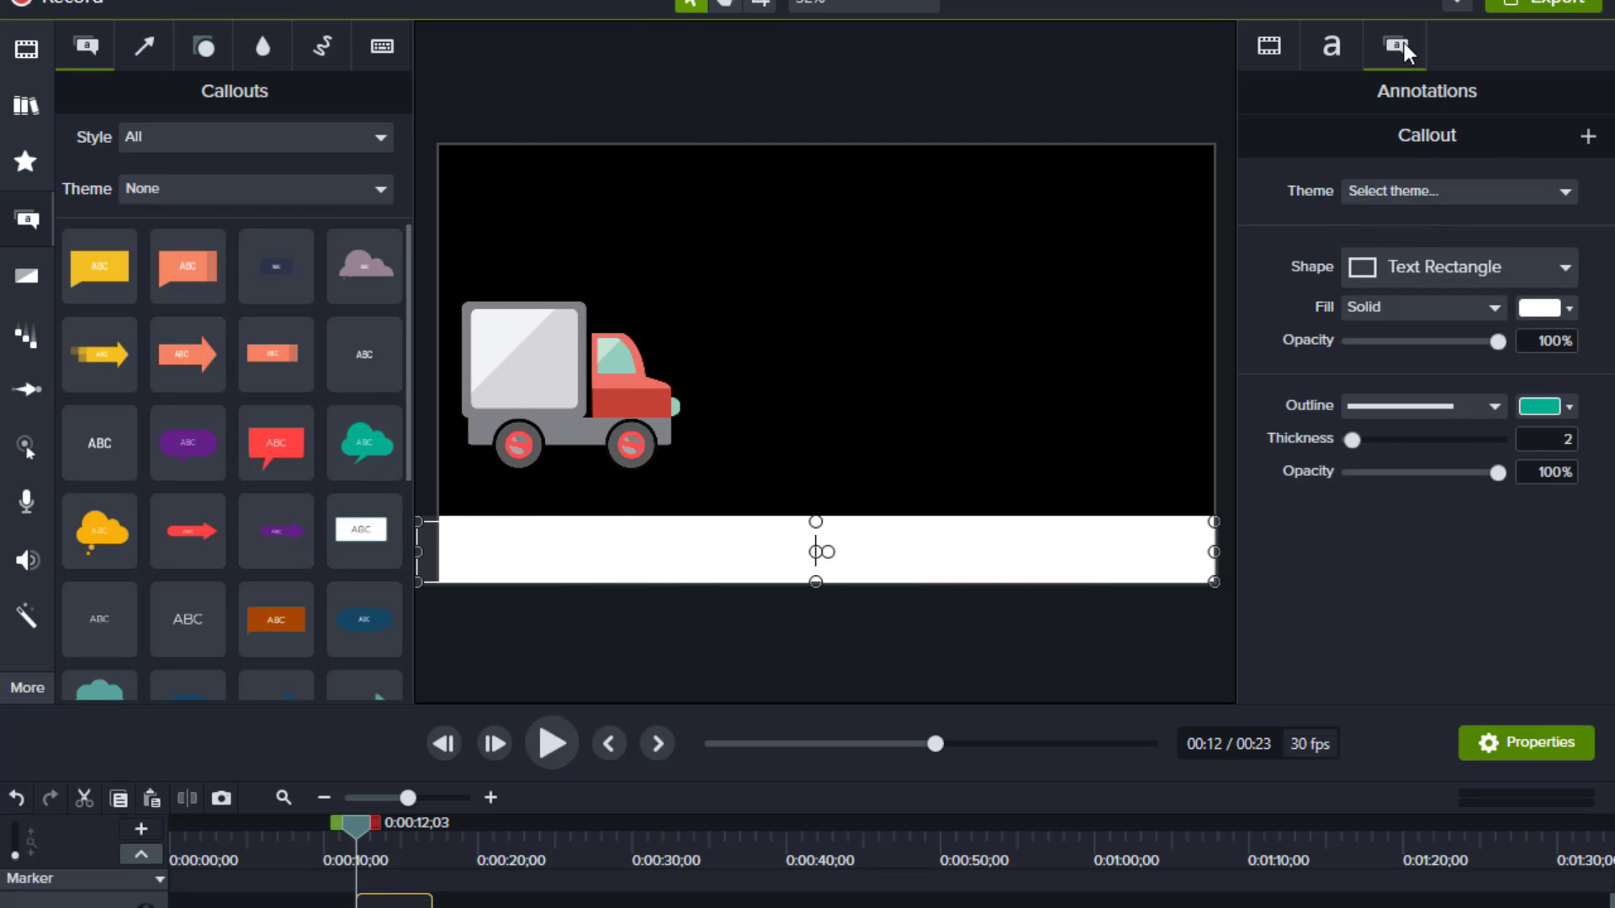
left_click(1546, 308)
left_click(1563, 481)
left_click_drag(1396, 525, 1385, 532)
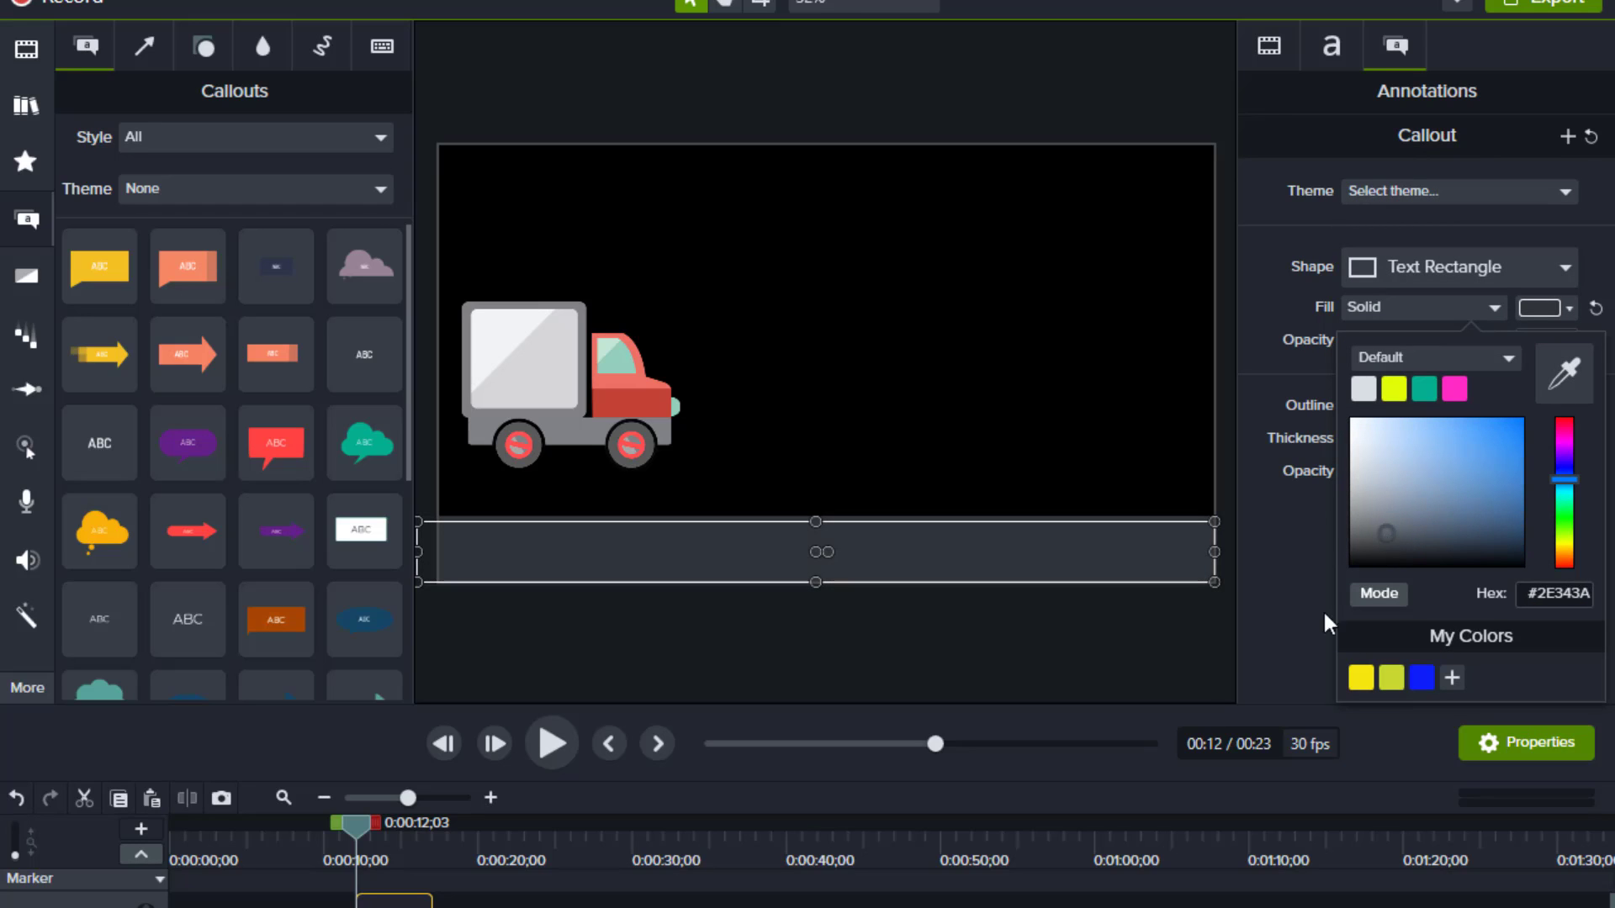
left_click(1303, 612)
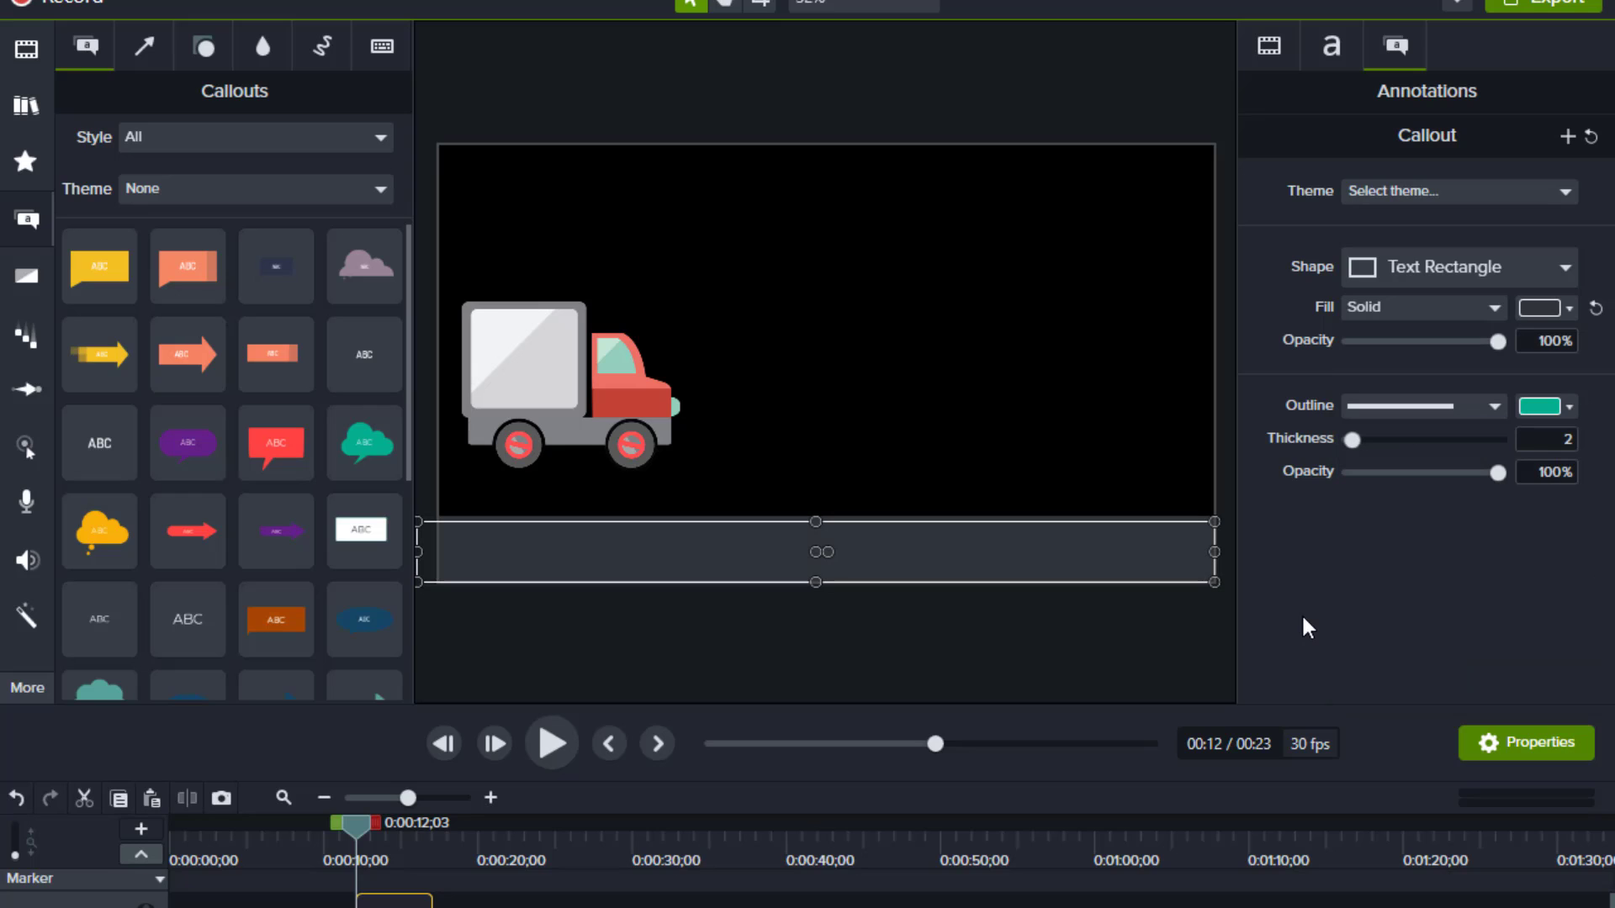
Add a white rectangle shape and size it as a small lane marking at the left end of the road.
left_click(202, 47)
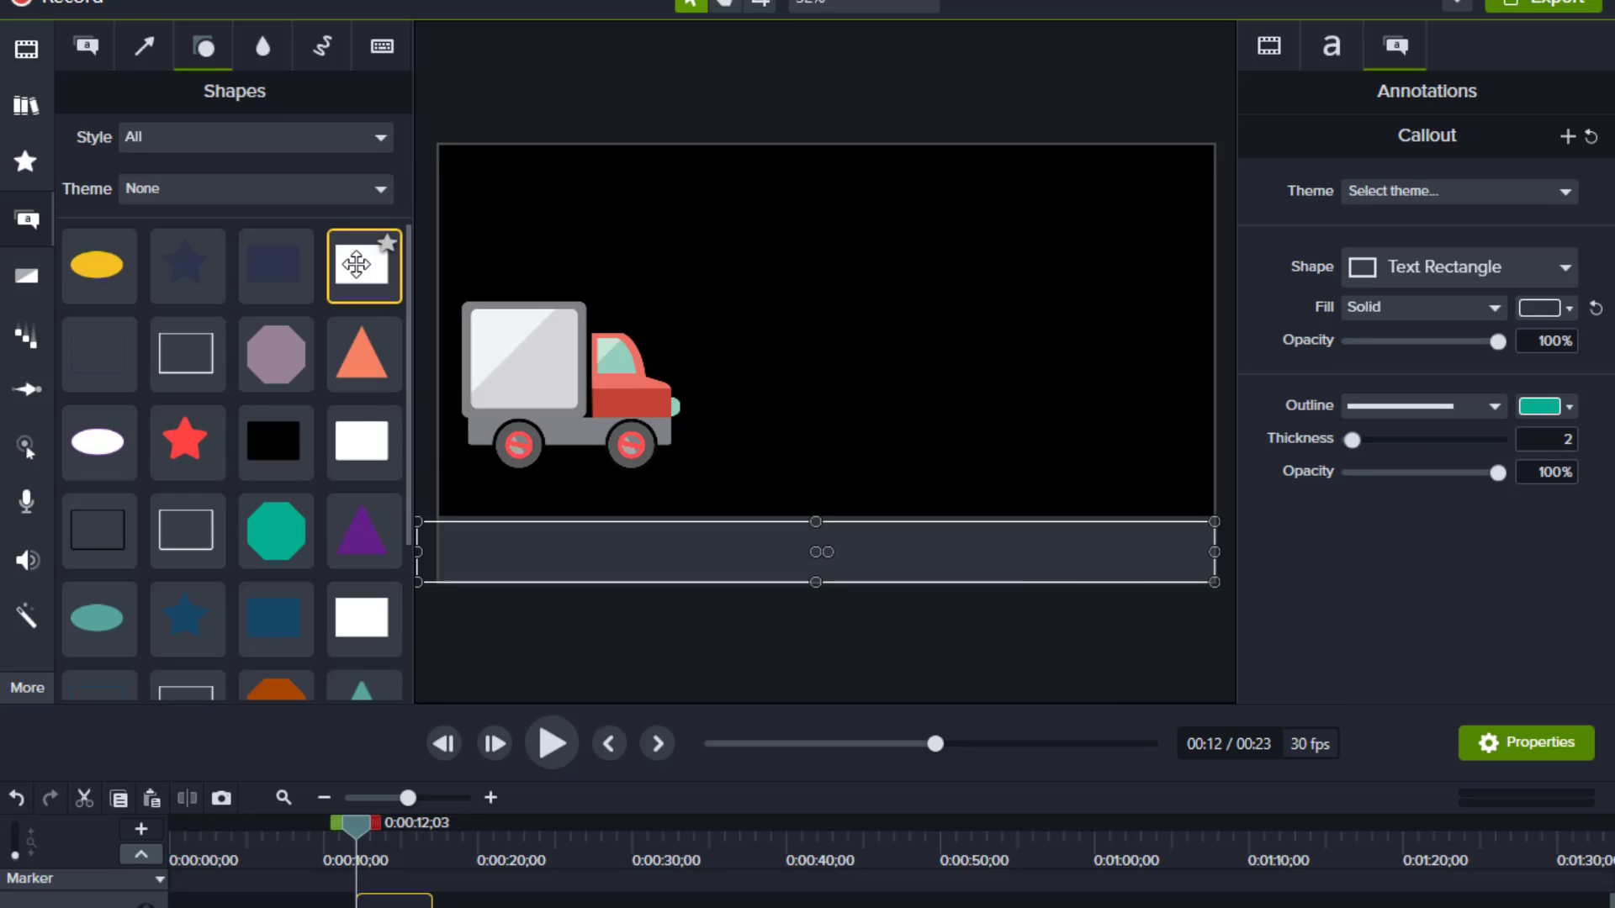
left_click_drag(361, 266, 481, 548)
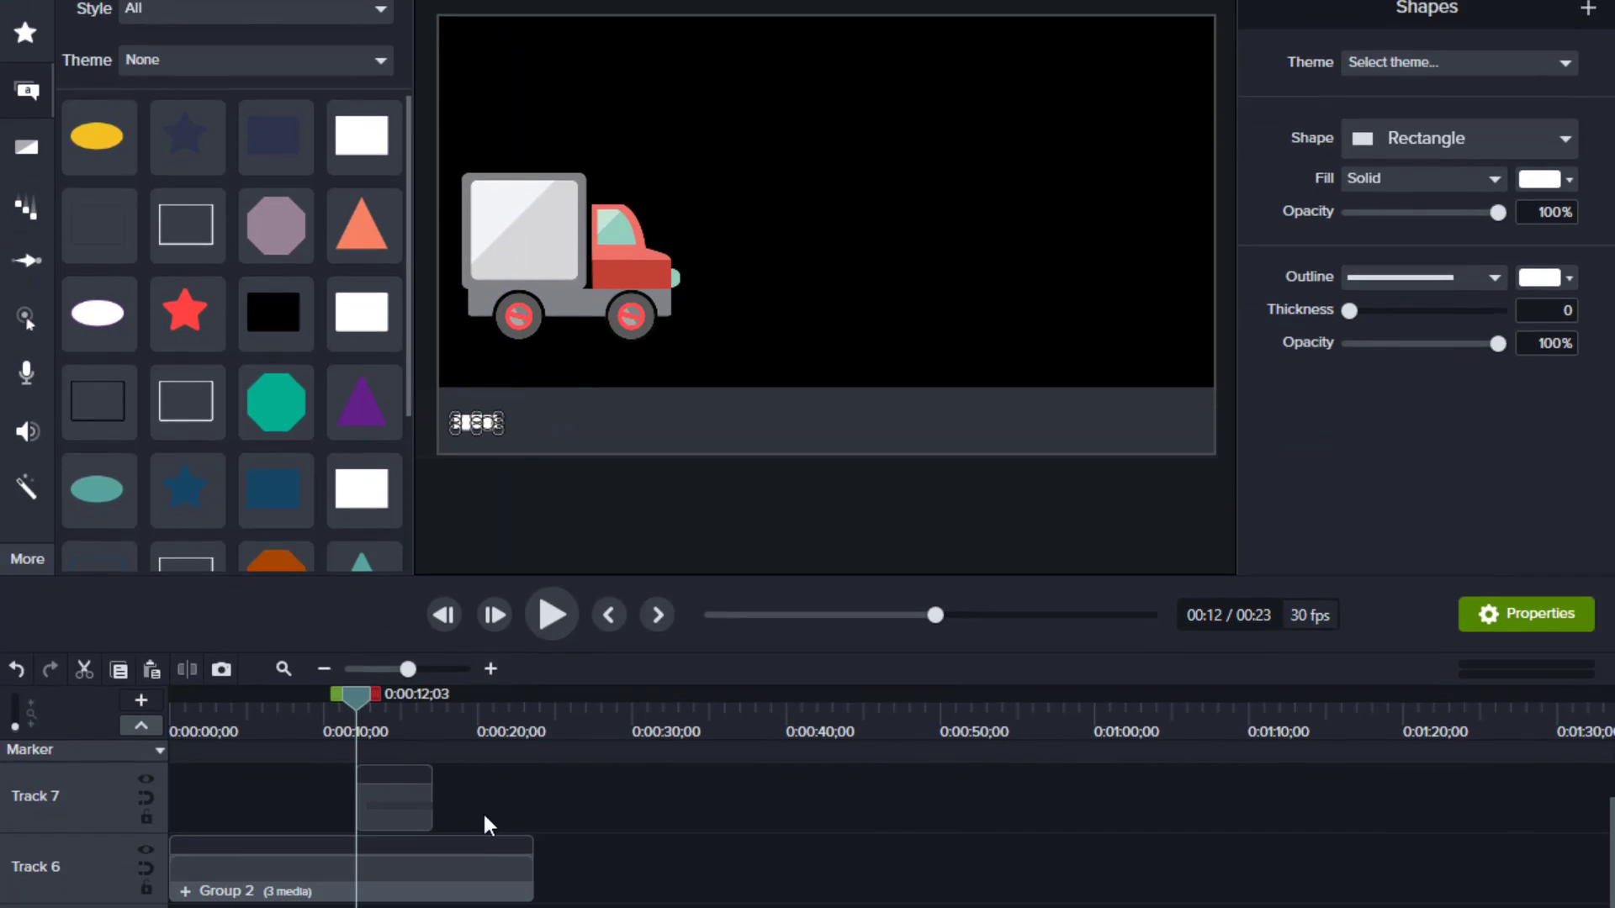
Extend the road callout on the timeline to start at 0 and last 00:00:23;20, matching the truck group.
left_click(358, 907)
left_click_drag(358, 804, 156, 800)
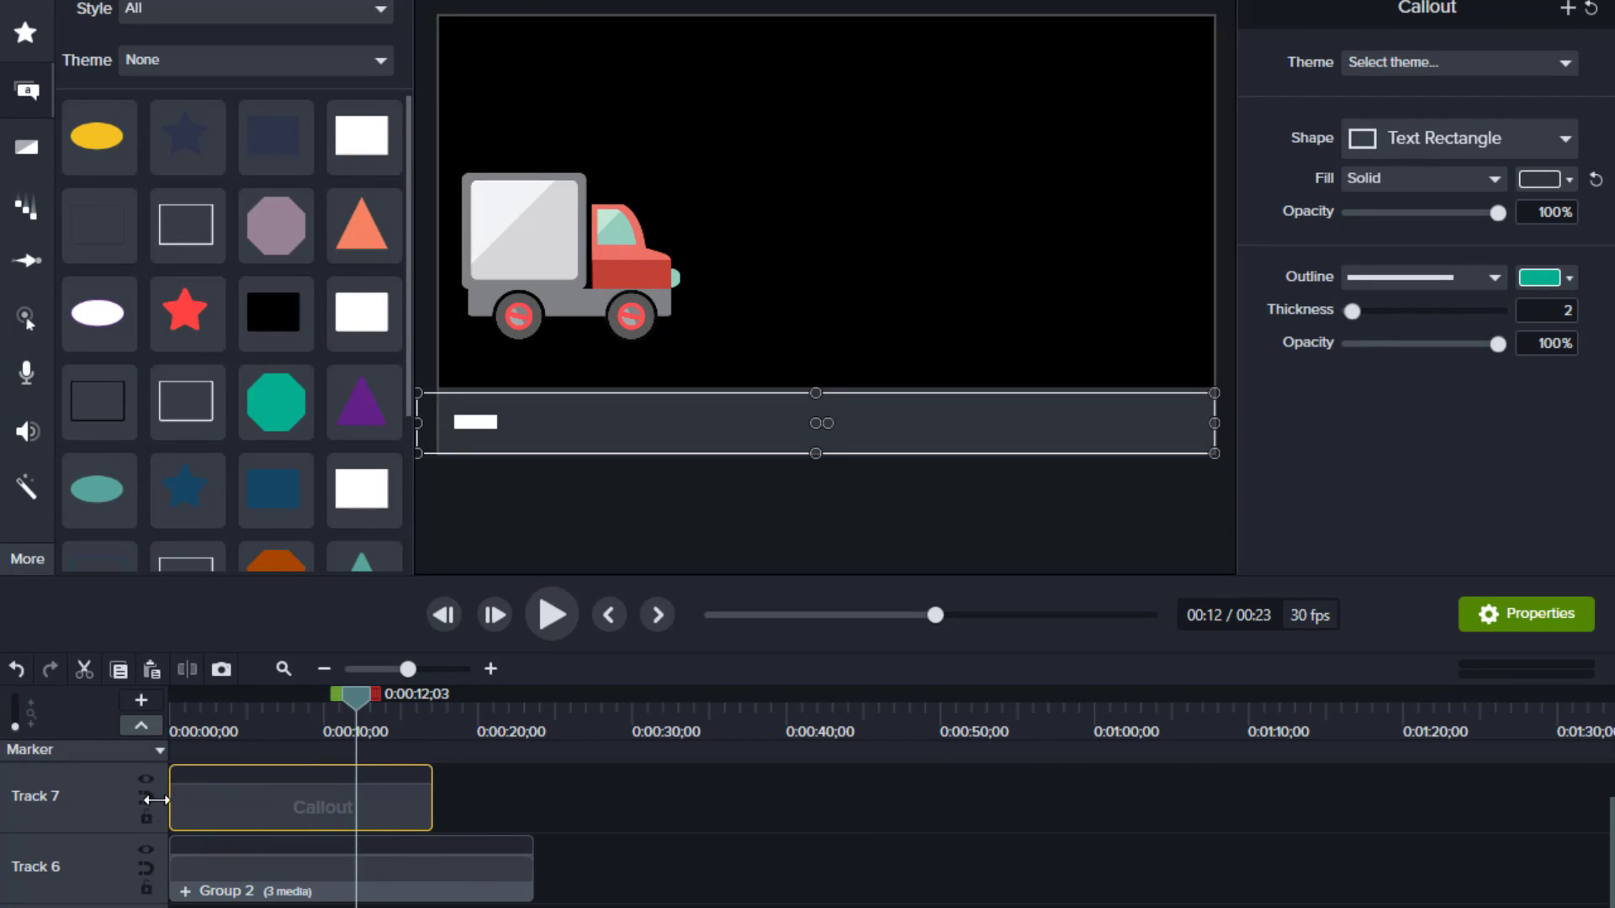
left_click_drag(425, 797, 533, 797)
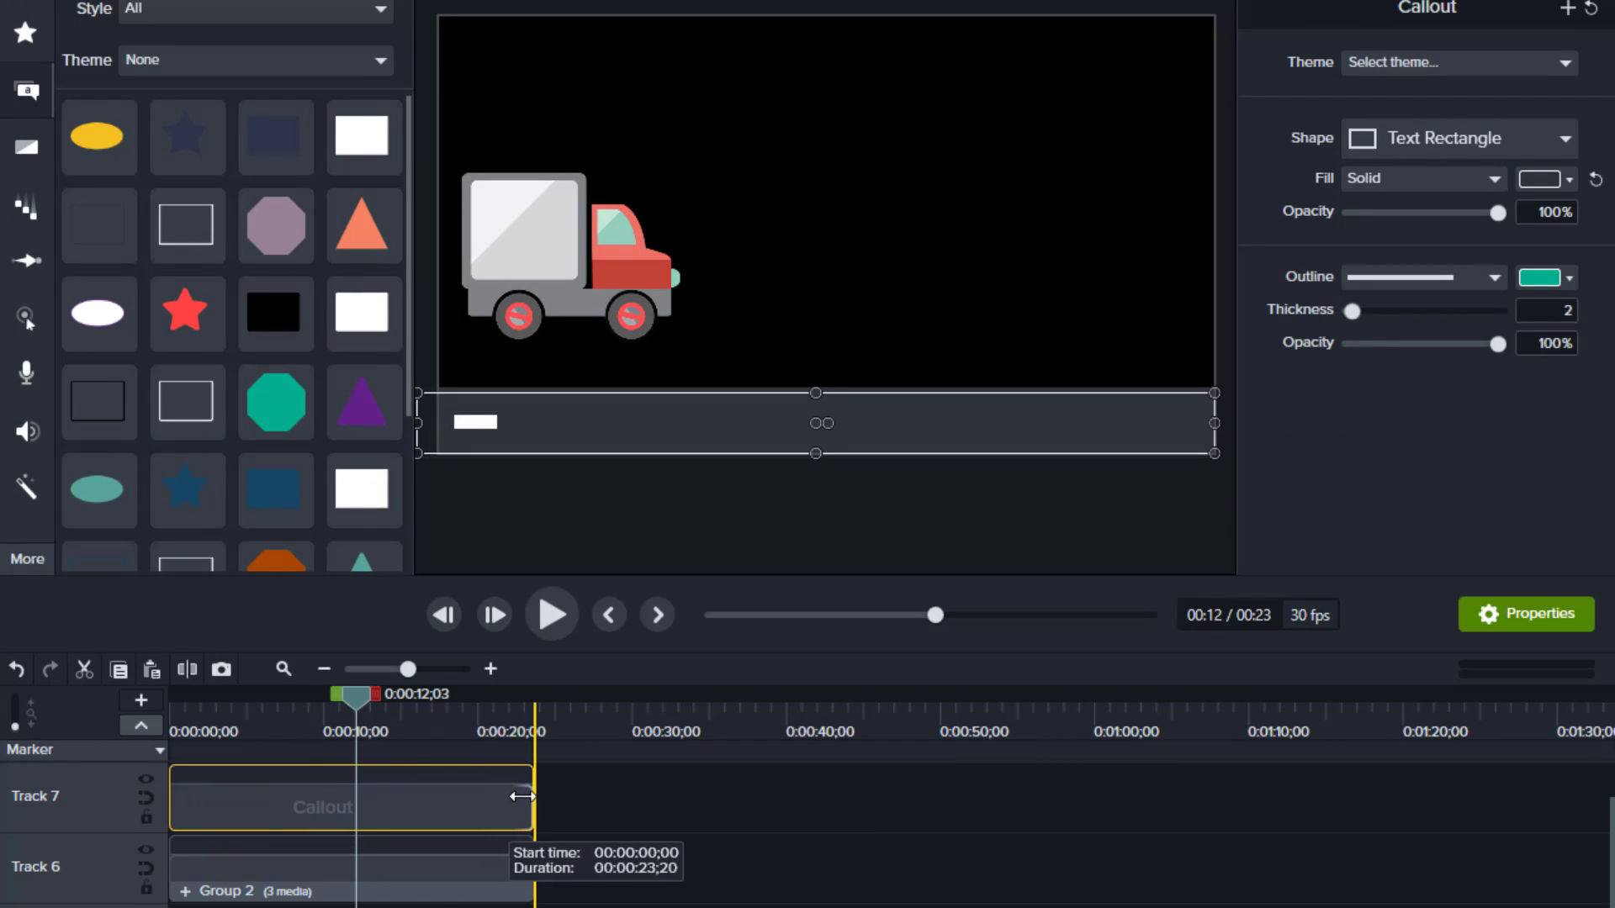
Copy the white lane marking onto Track 9 from time 0 and place the copy beside the first as the second dash.
scroll(522, 841, "up", 2)
left_click(450, 873)
right_click(453, 867)
left_click(500, 361)
right_click(647, 850)
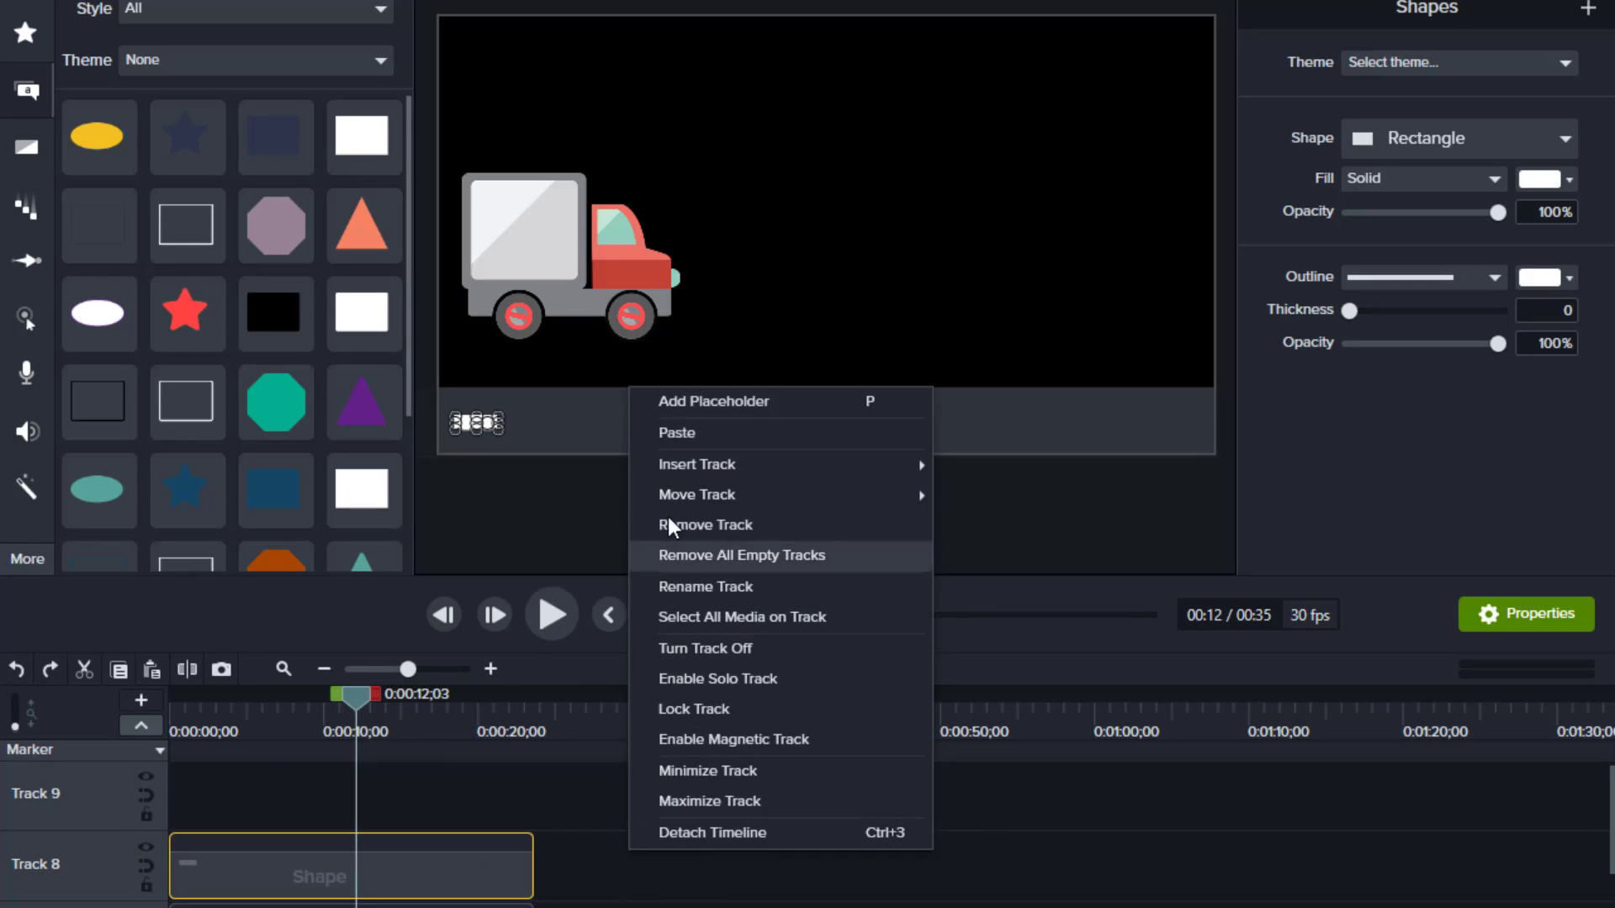
left_click(677, 431)
left_click_drag(728, 865, 281, 826)
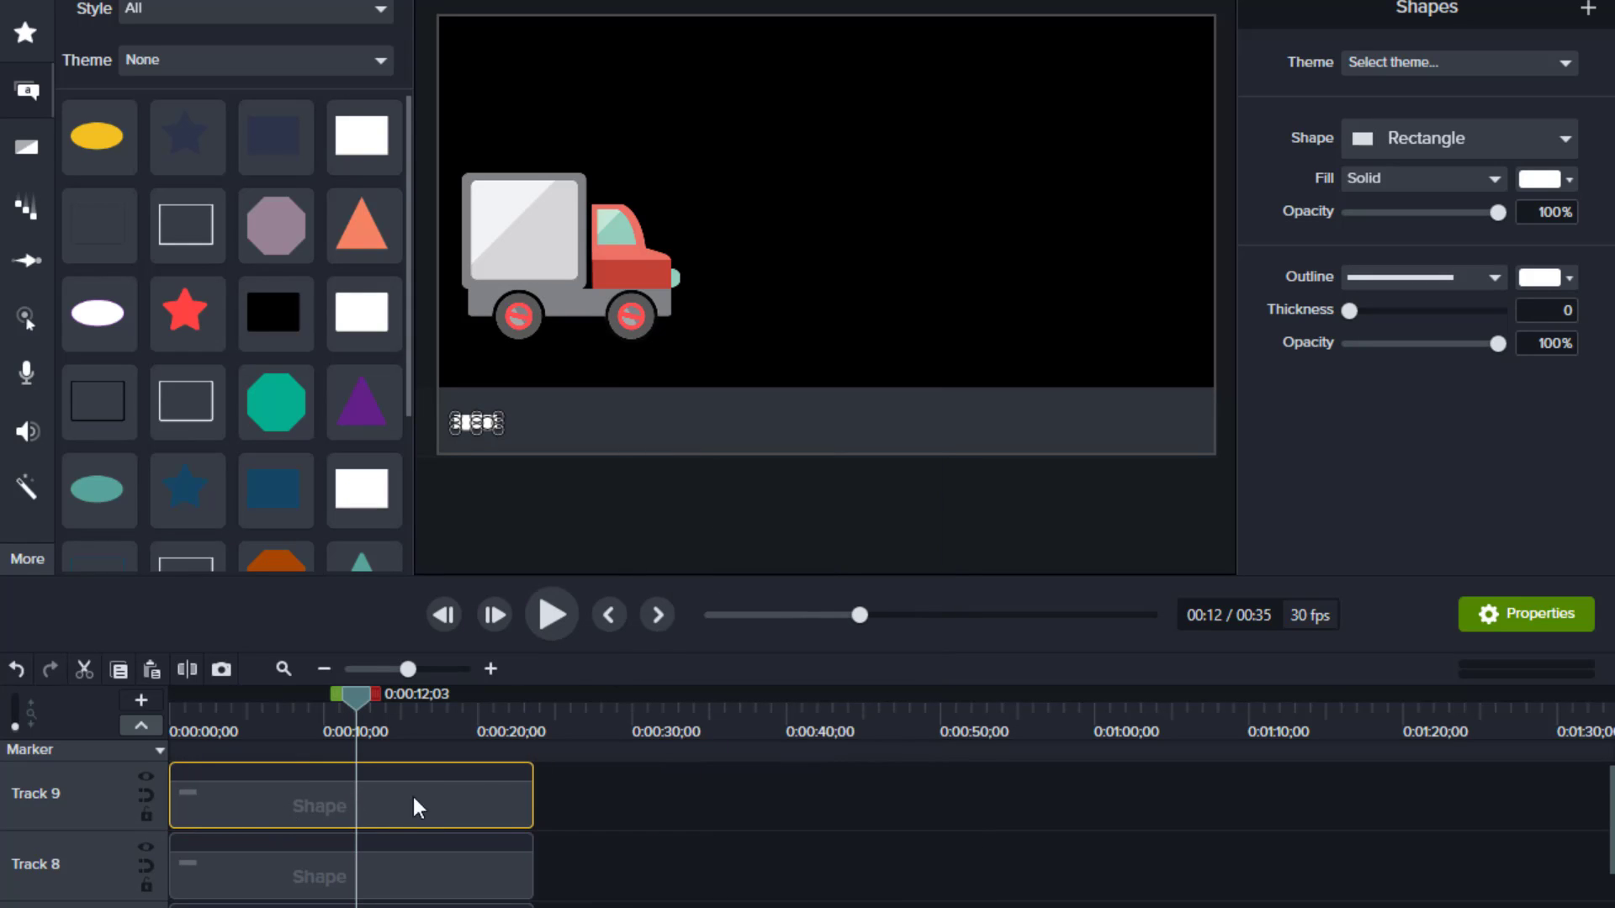
left_click_drag(470, 422, 554, 422)
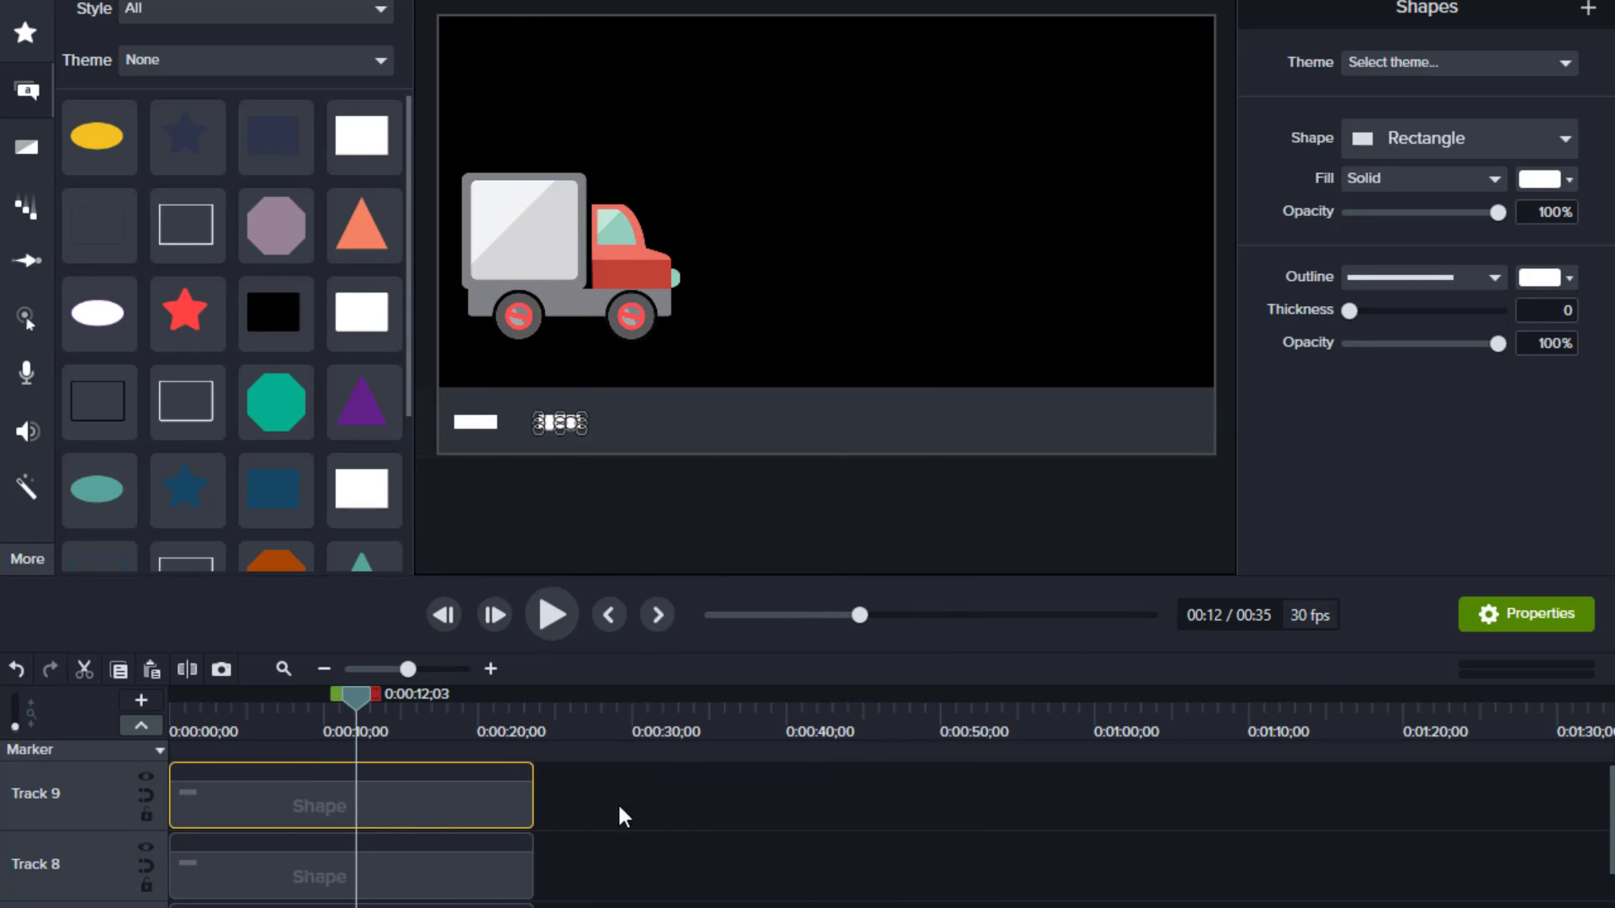
Paste another lane marking onto Track 10 from time 0 and space it evenly as the third dash.
right_click(586, 896)
left_click(673, 447)
left_click_drag(671, 880, 263, 793)
left_click_drag(471, 423, 648, 425)
Group the three lane-marking shapes on Tracks 8 to 10.
left_click(669, 841)
left_click_drag(588, 766, 458, 907)
right_click(481, 906)
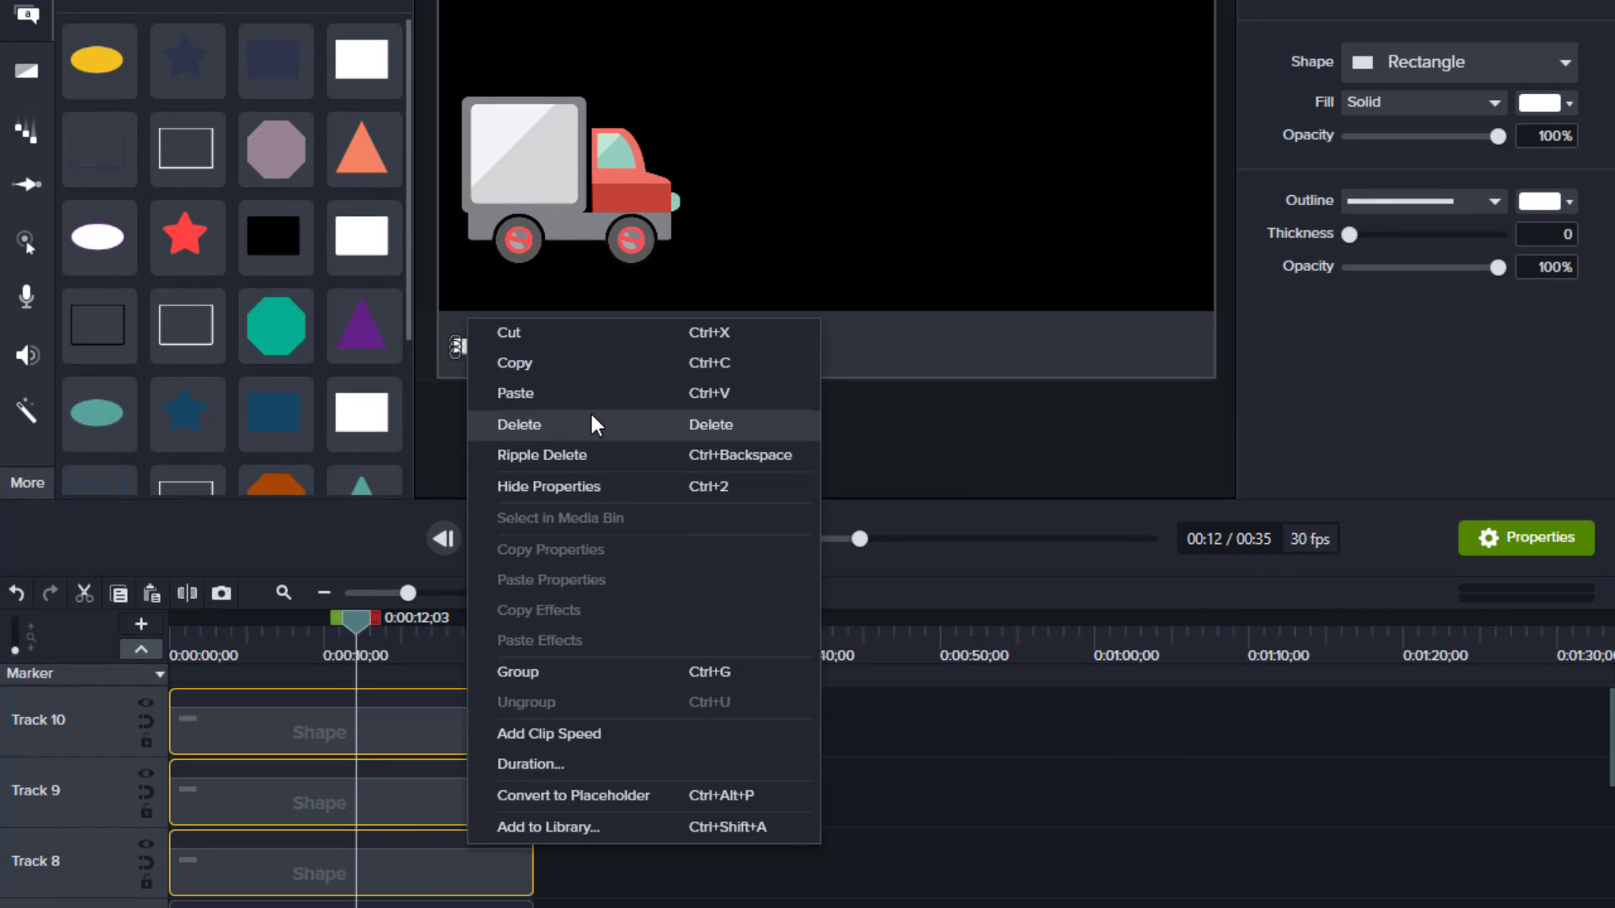
left_click(550, 671)
Duplicate the three-dash group onto Track 9 and place the copy along the middle of the road.
right_click(461, 850)
left_click(496, 339)
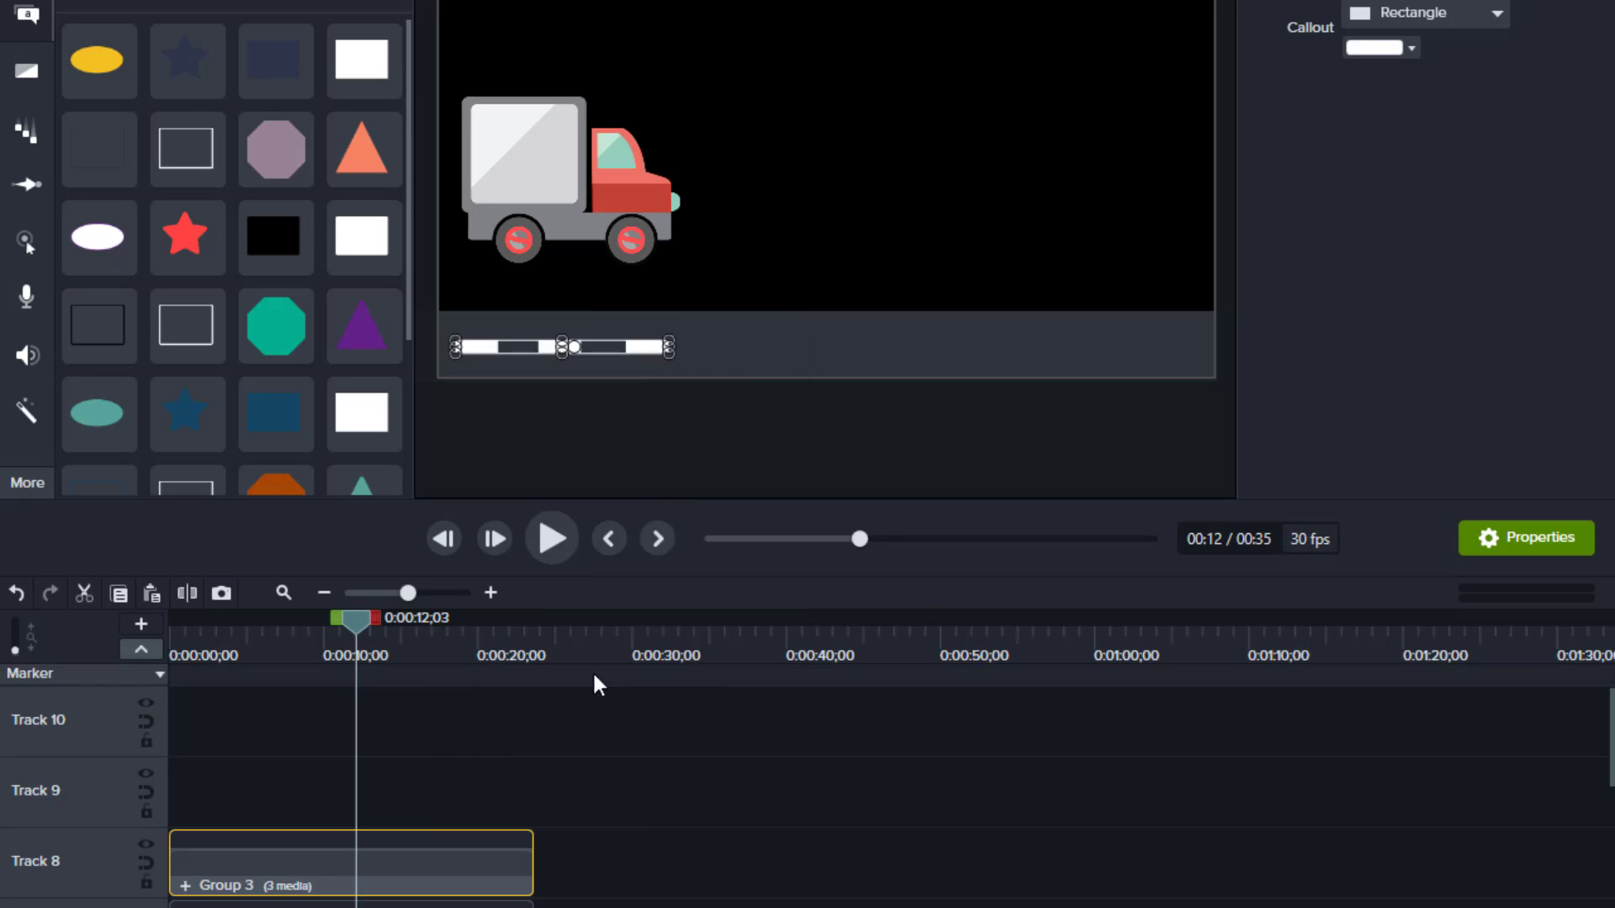
right_click(614, 774)
left_click(667, 353)
left_click_drag(685, 786, 242, 809)
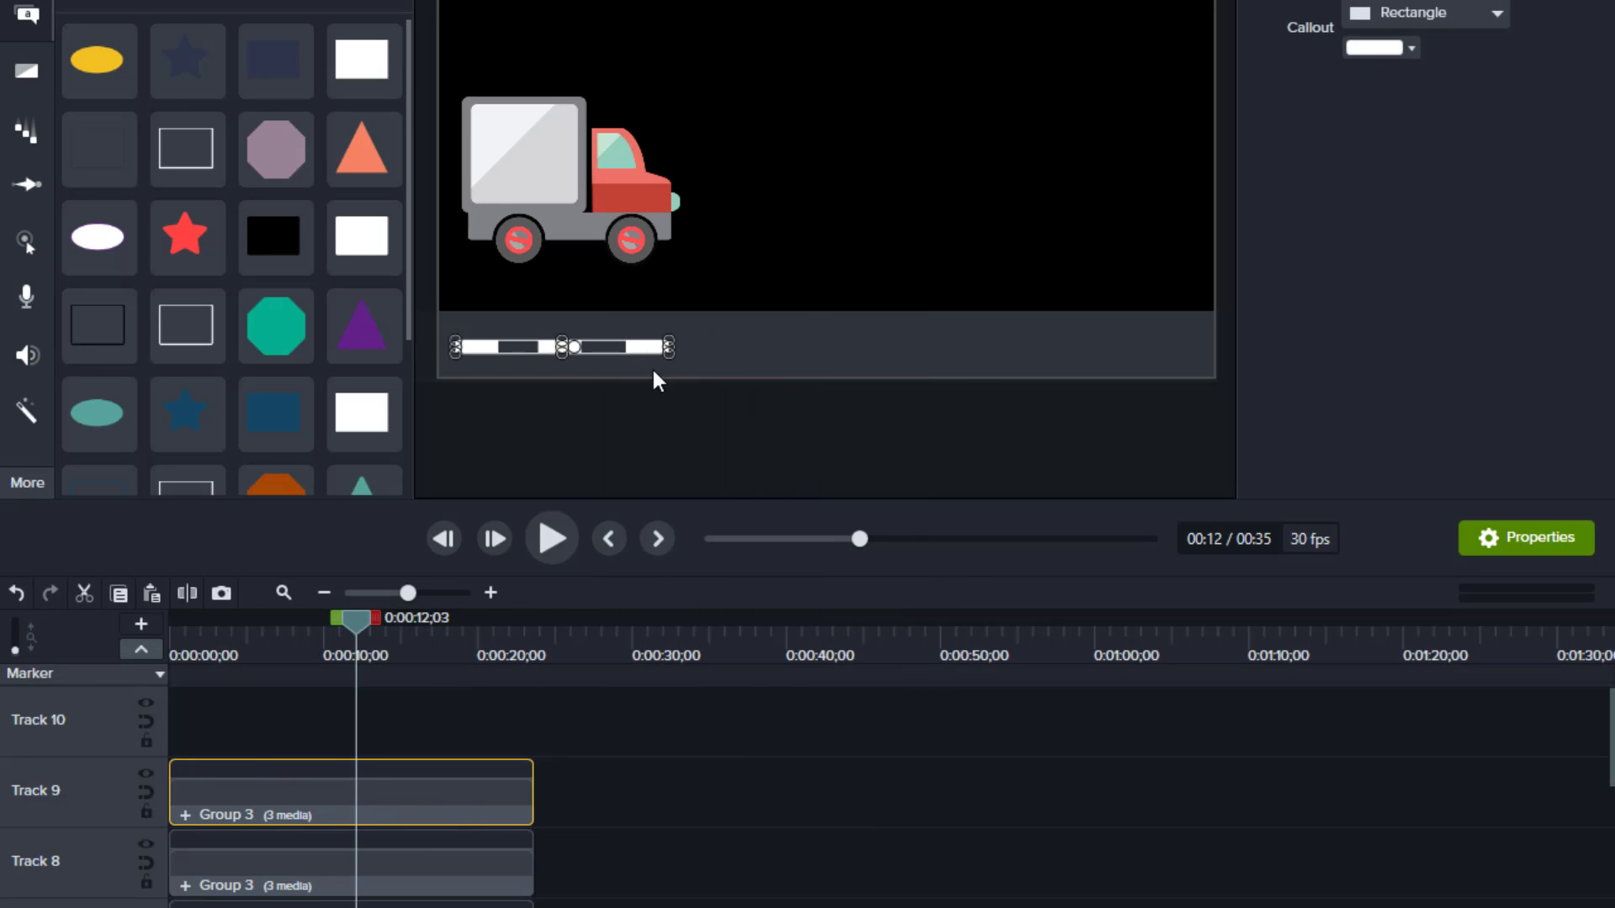
left_click_drag(560, 347, 801, 349)
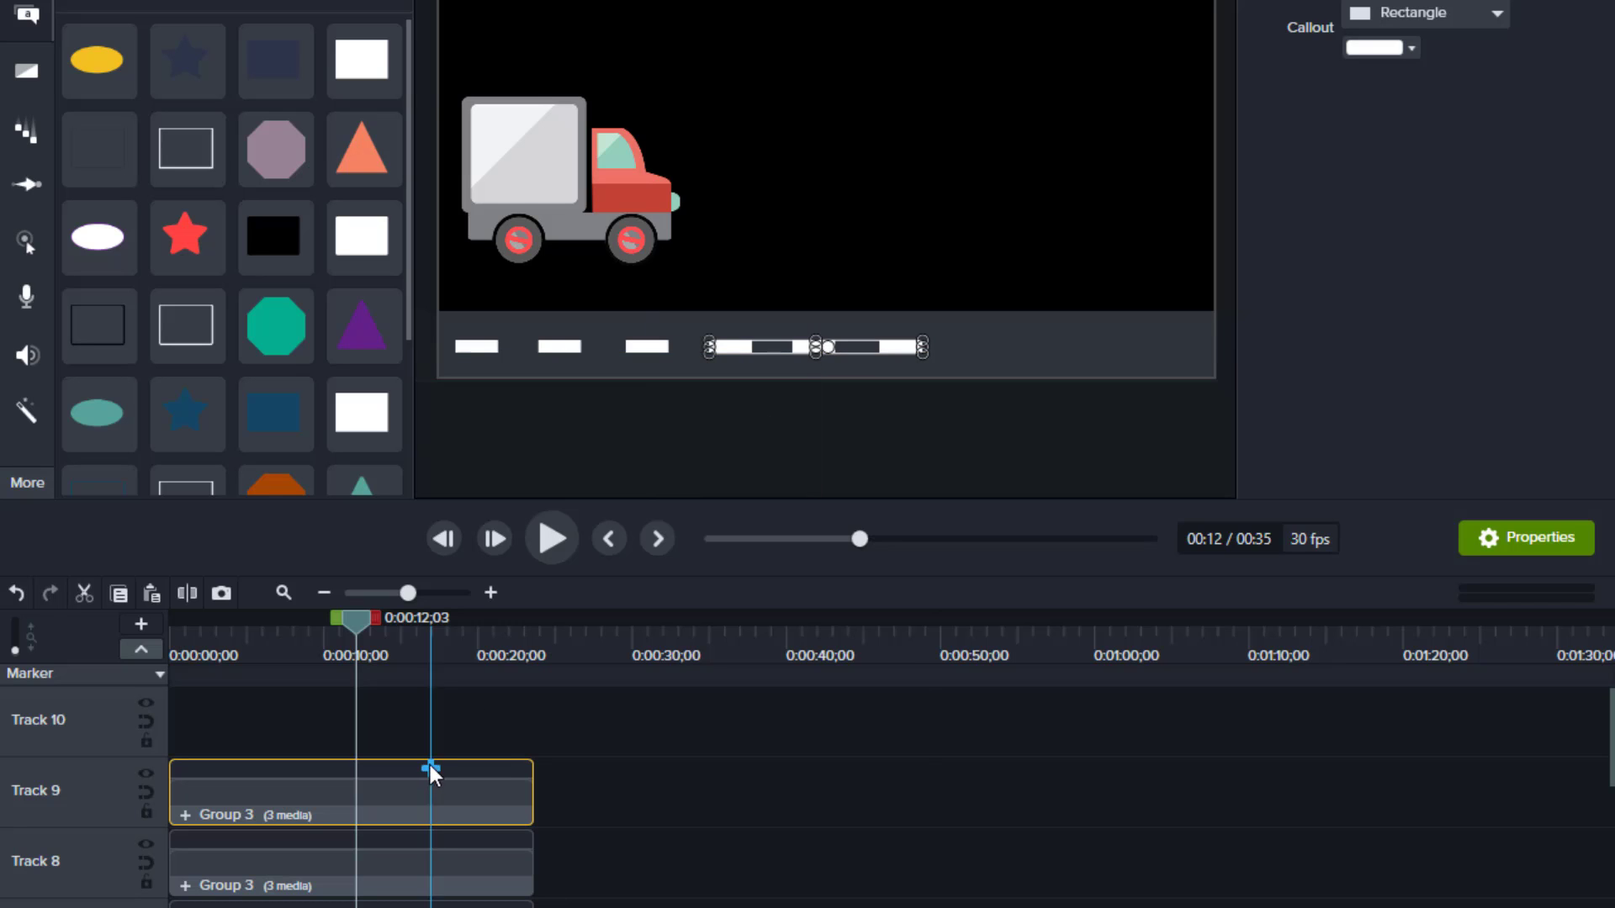
Paste a third three-dash group onto Track 10 and place it along the right end of the road.
right_click(613, 797)
left_click(685, 351)
left_click_drag(692, 803, 295, 761)
left_click_drag(566, 346, 1060, 350)
left_click(1013, 479)
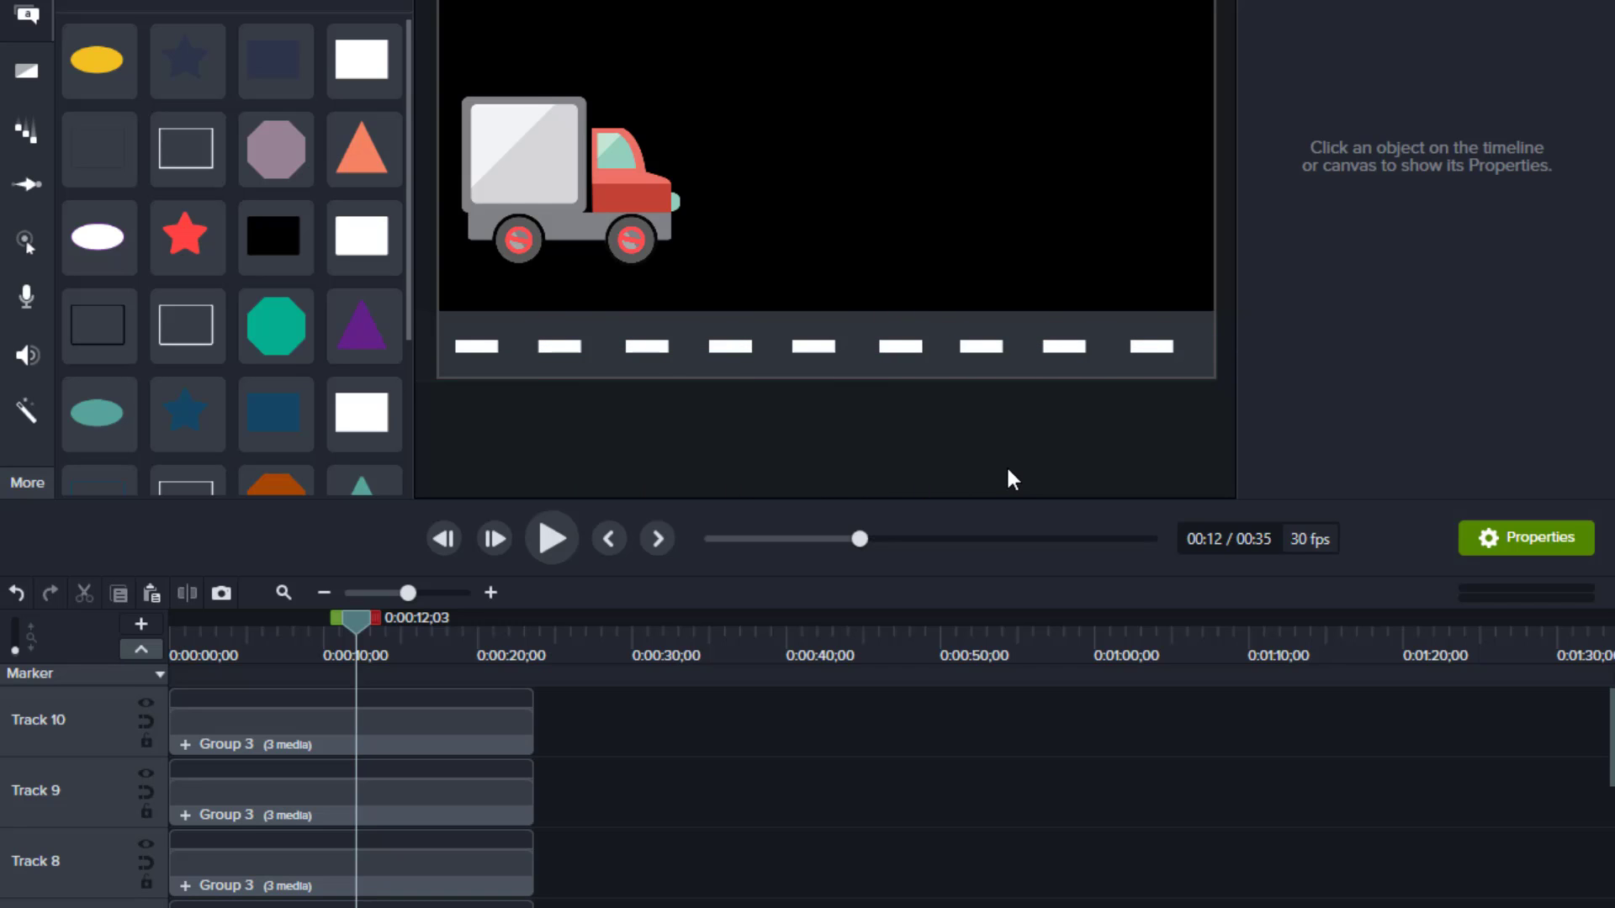
left_click_drag(567, 712, 462, 884)
right_click(462, 883)
left_click(997, 836)
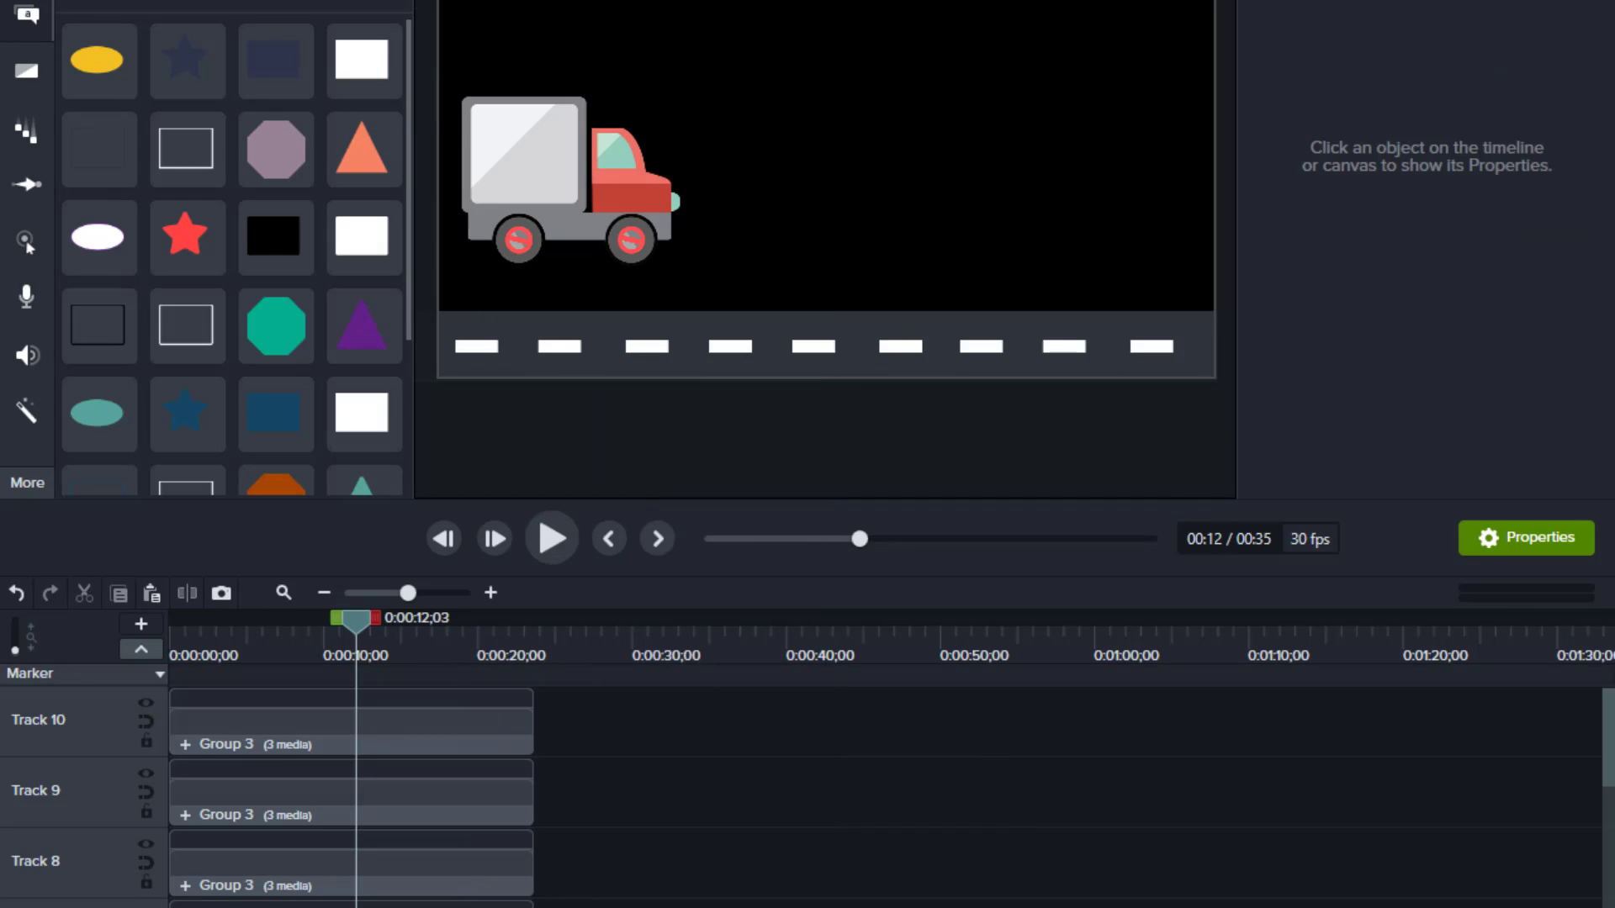
Group the lane-marking groups together with the road callout on Track 7.
scroll(1608, 757, "down", 1)
left_click_drag(592, 713, 454, 765)
right_click(471, 757)
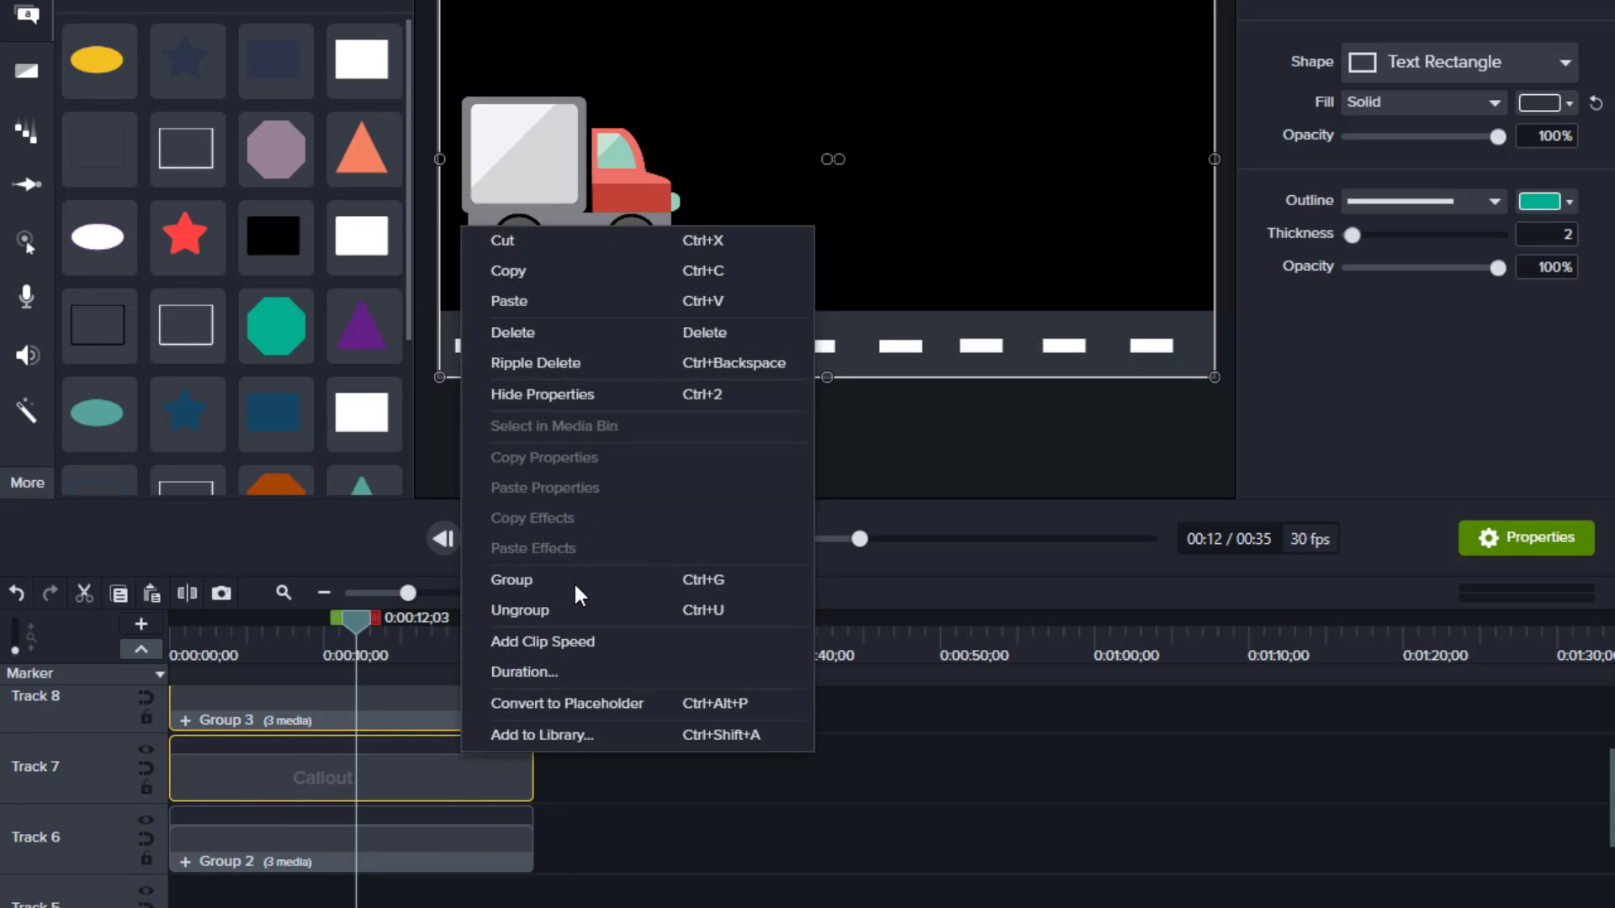
left_click(574, 582)
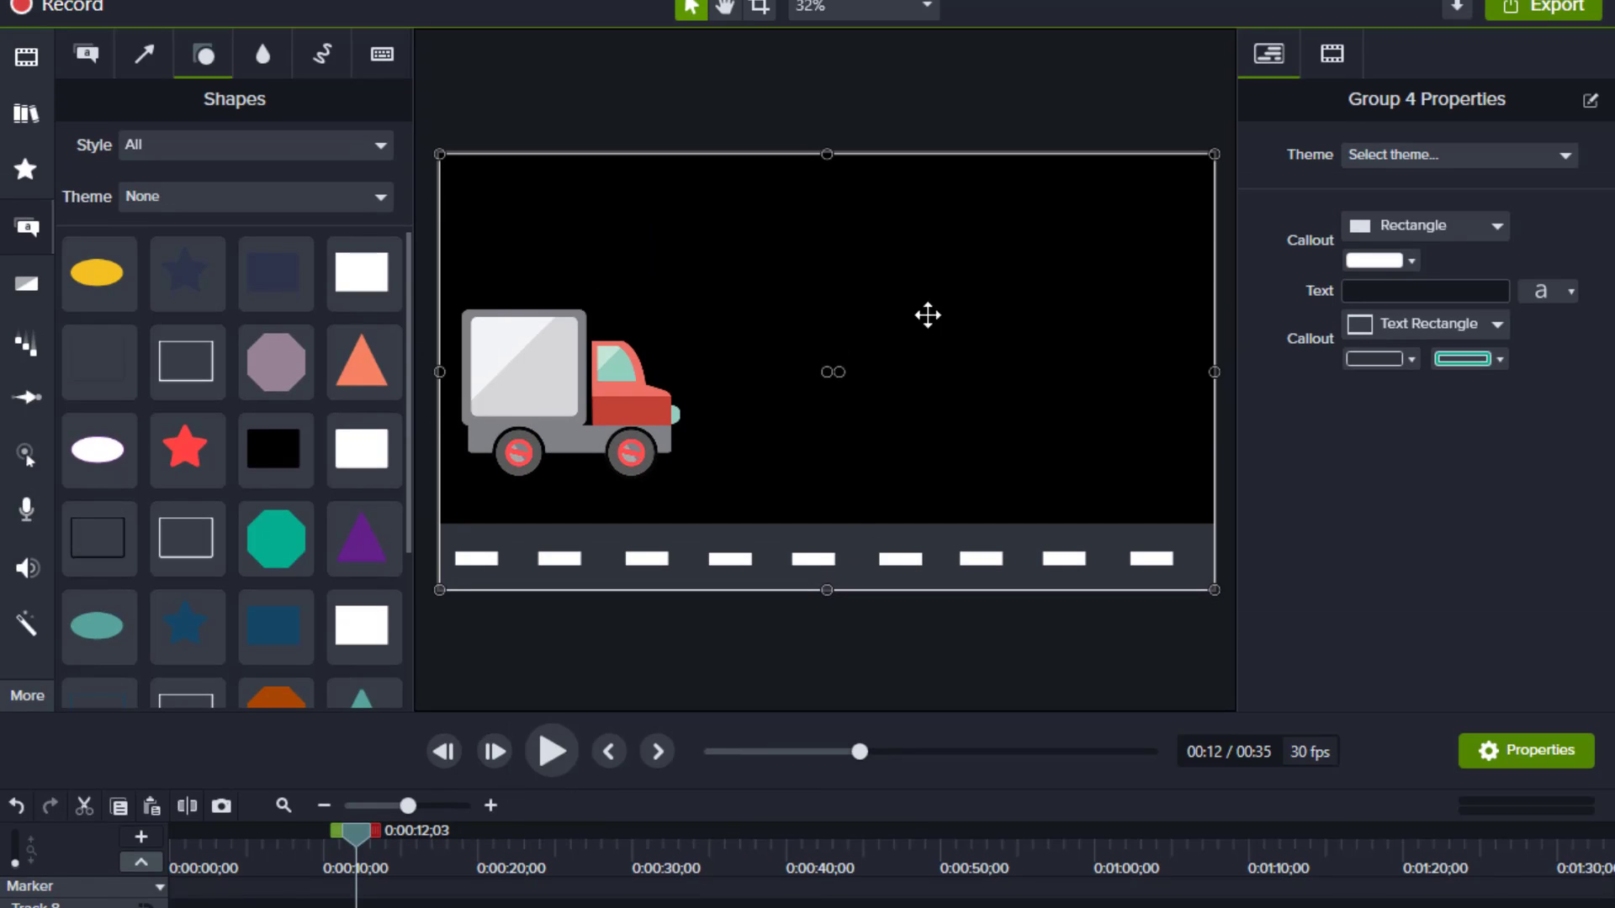
Crop the road group from its top edge down to the road's upper edge, to a height of about 174.
key("c")
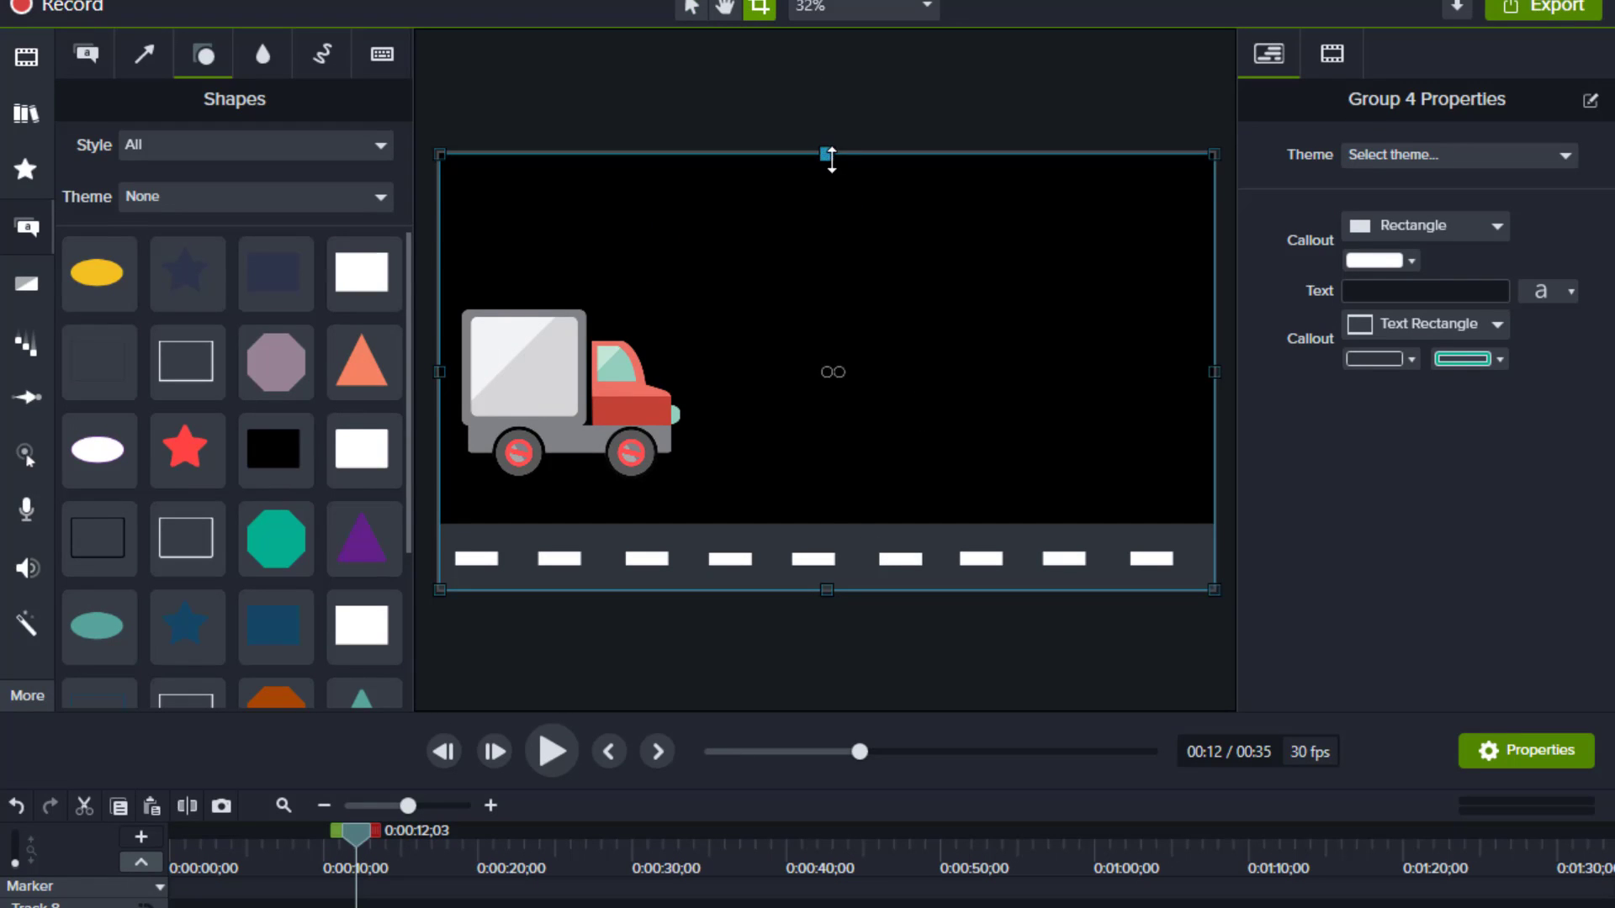
left_click_drag(832, 158, 803, 523)
left_click(797, 649)
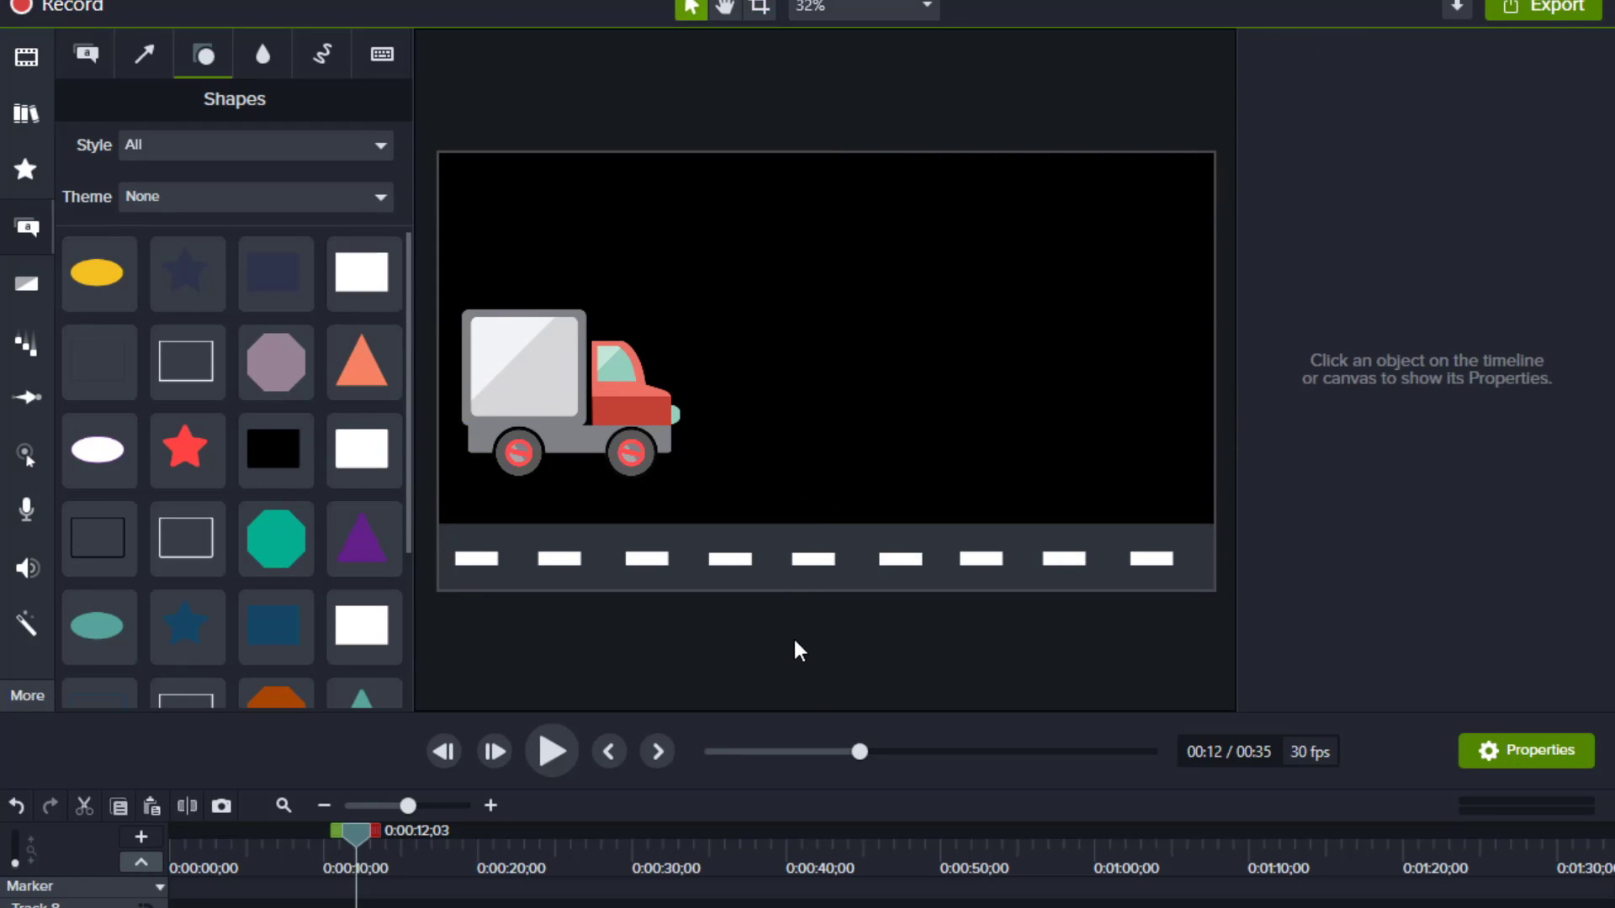
Tilt the road group about the X axis to -50.2°.
left_click(821, 573)
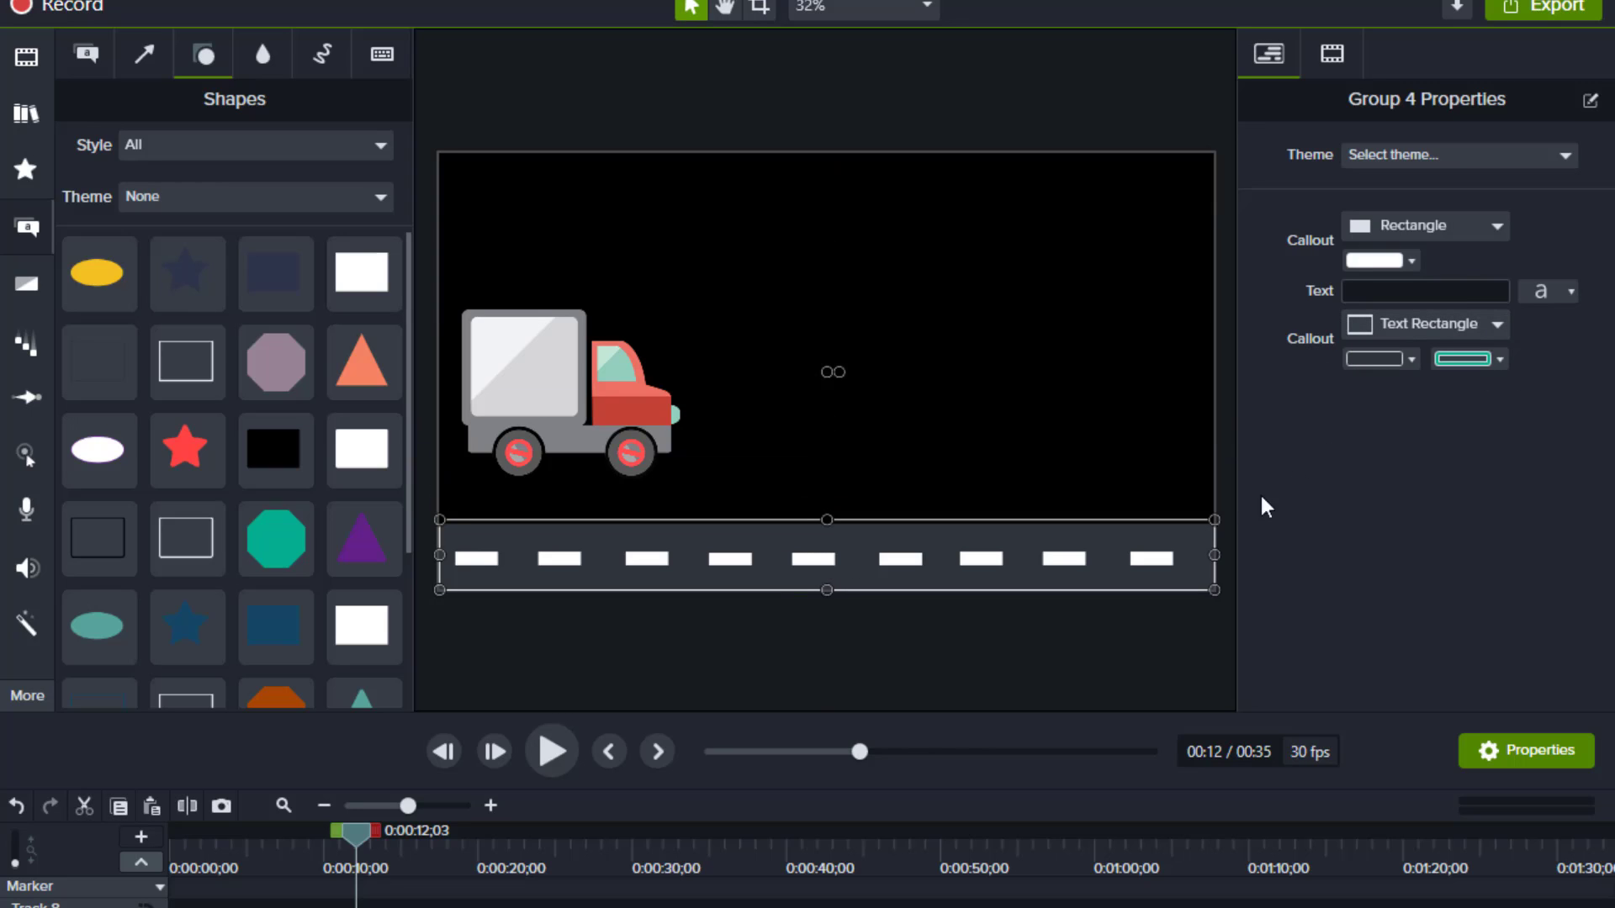
left_click(1331, 56)
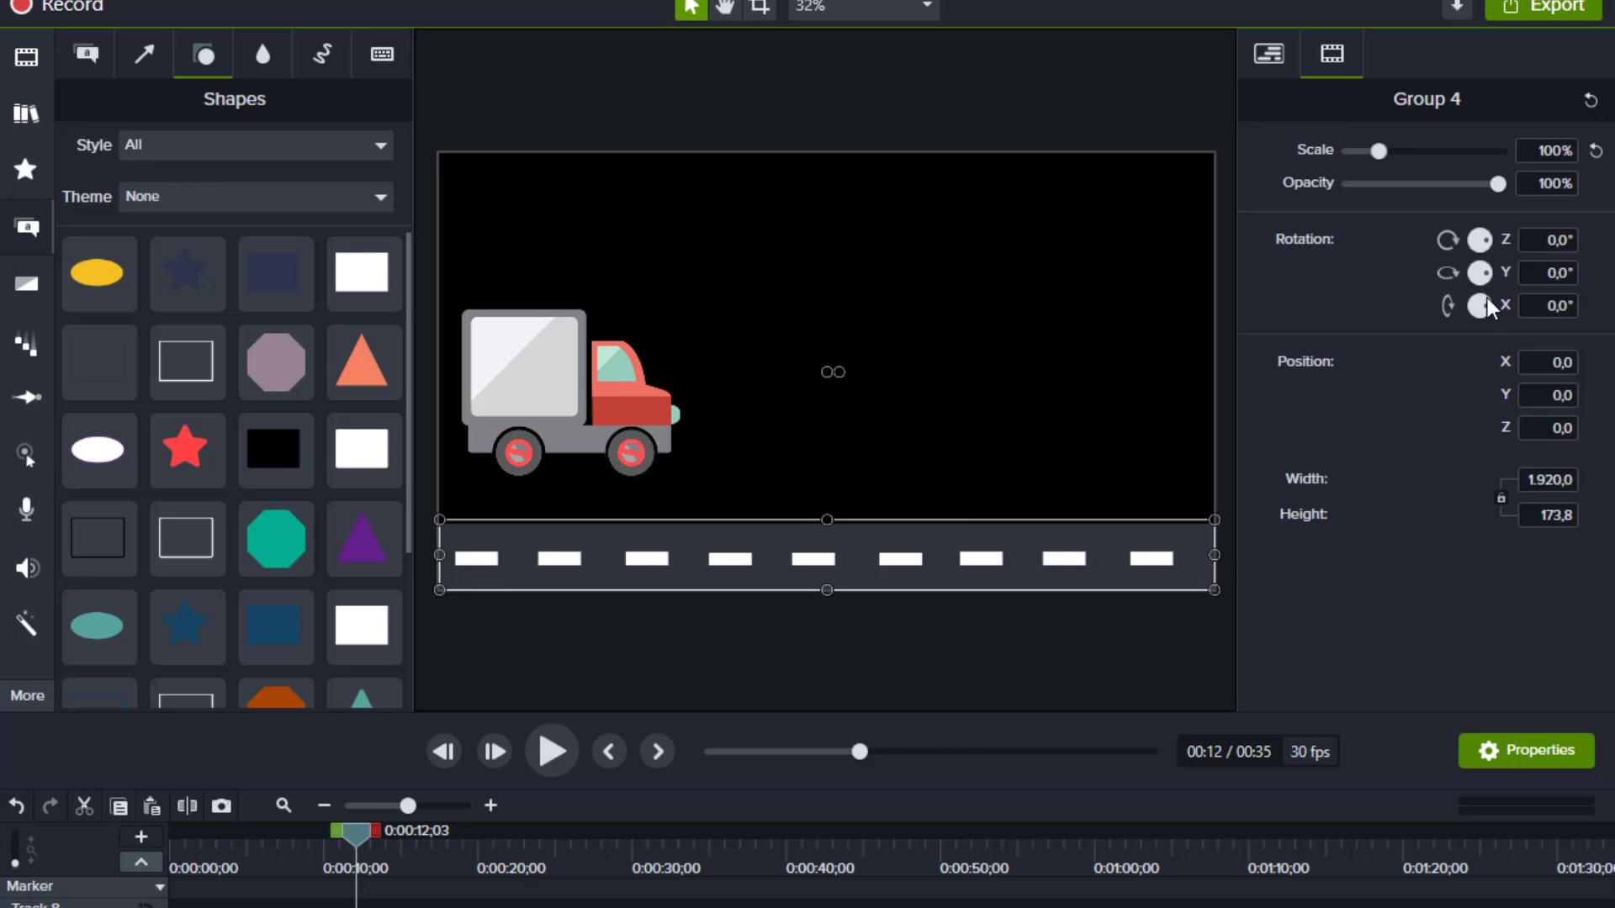
left_click_drag(1487, 306, 1486, 310)
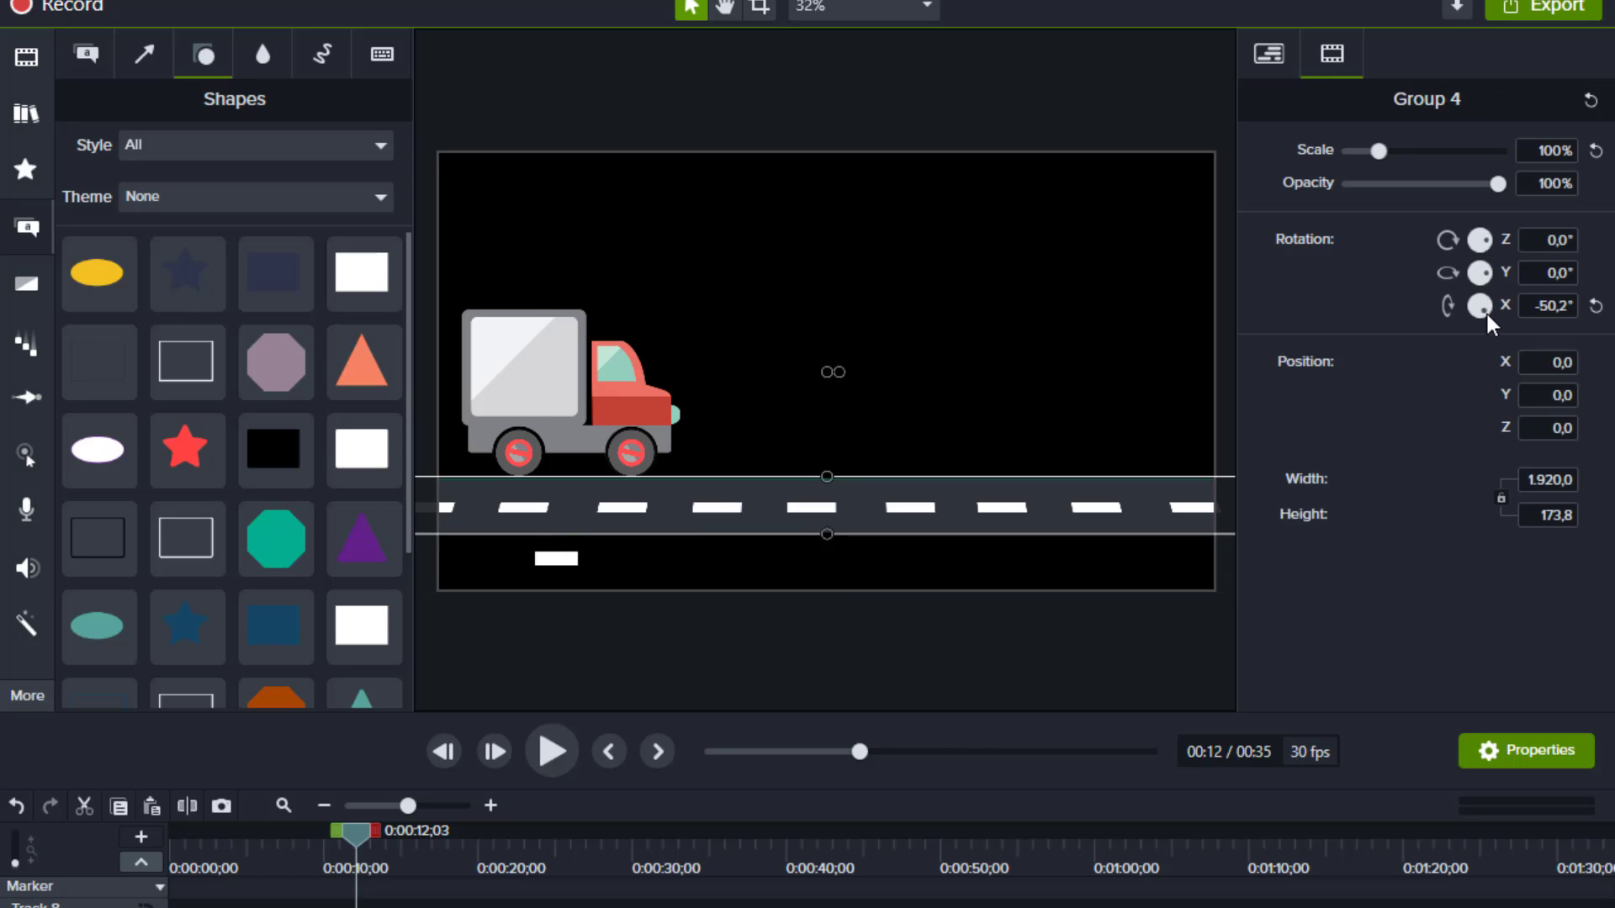
Delete the stray white marking below the road and move the tilted road group down to the canvas's lower edge.
left_click(556, 558)
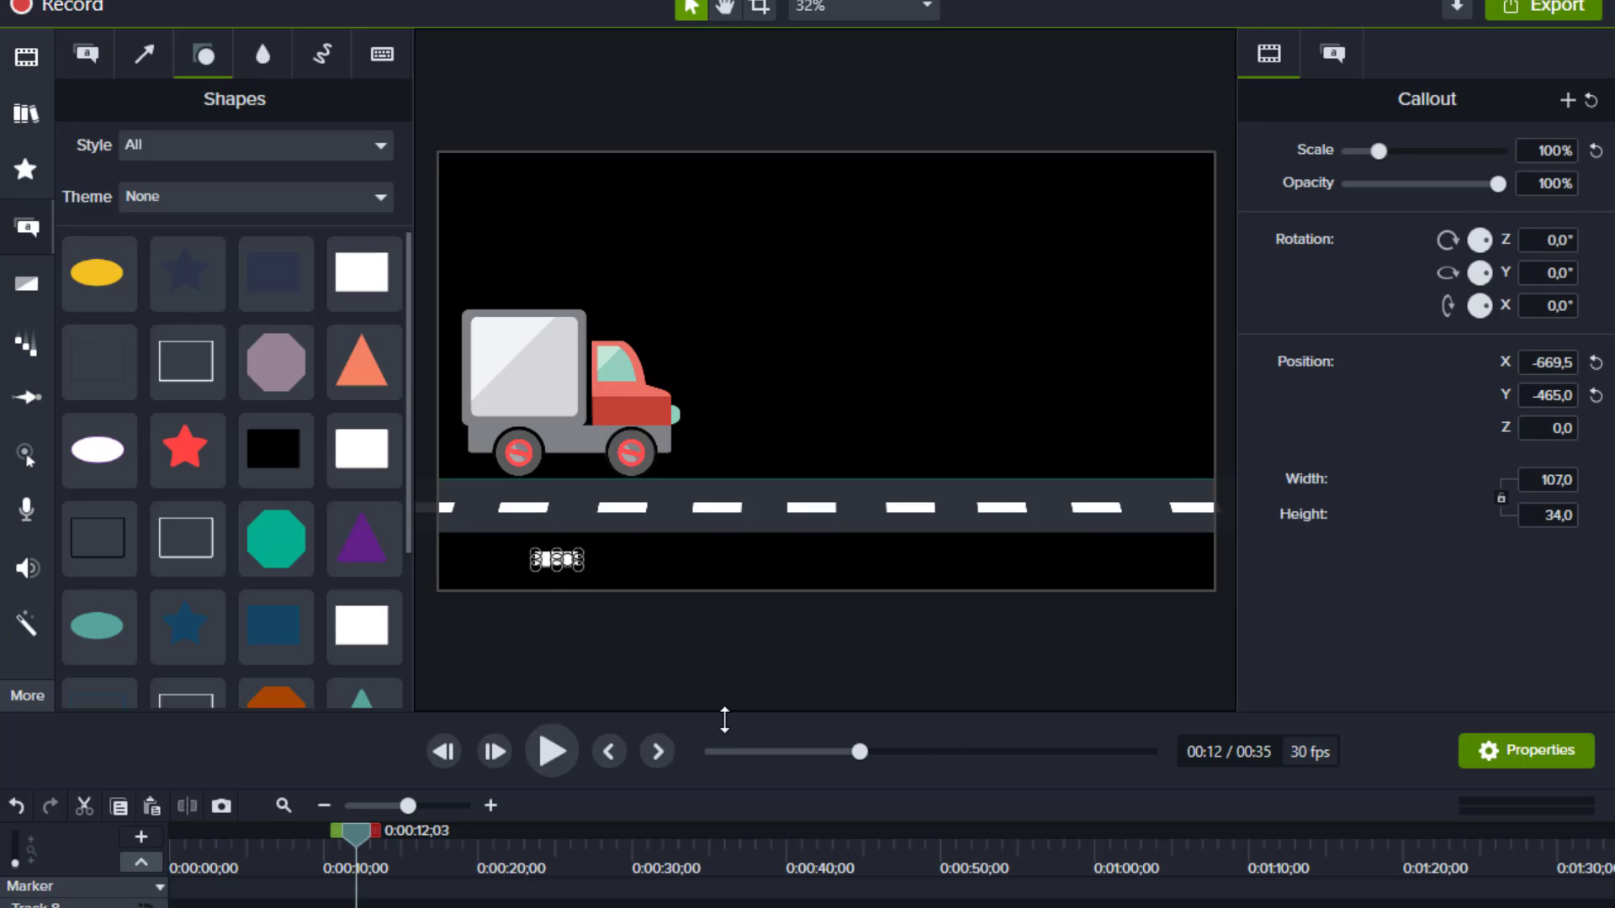
key("Delete")
left_click(858, 509)
left_click_drag(857, 510, 915, 563)
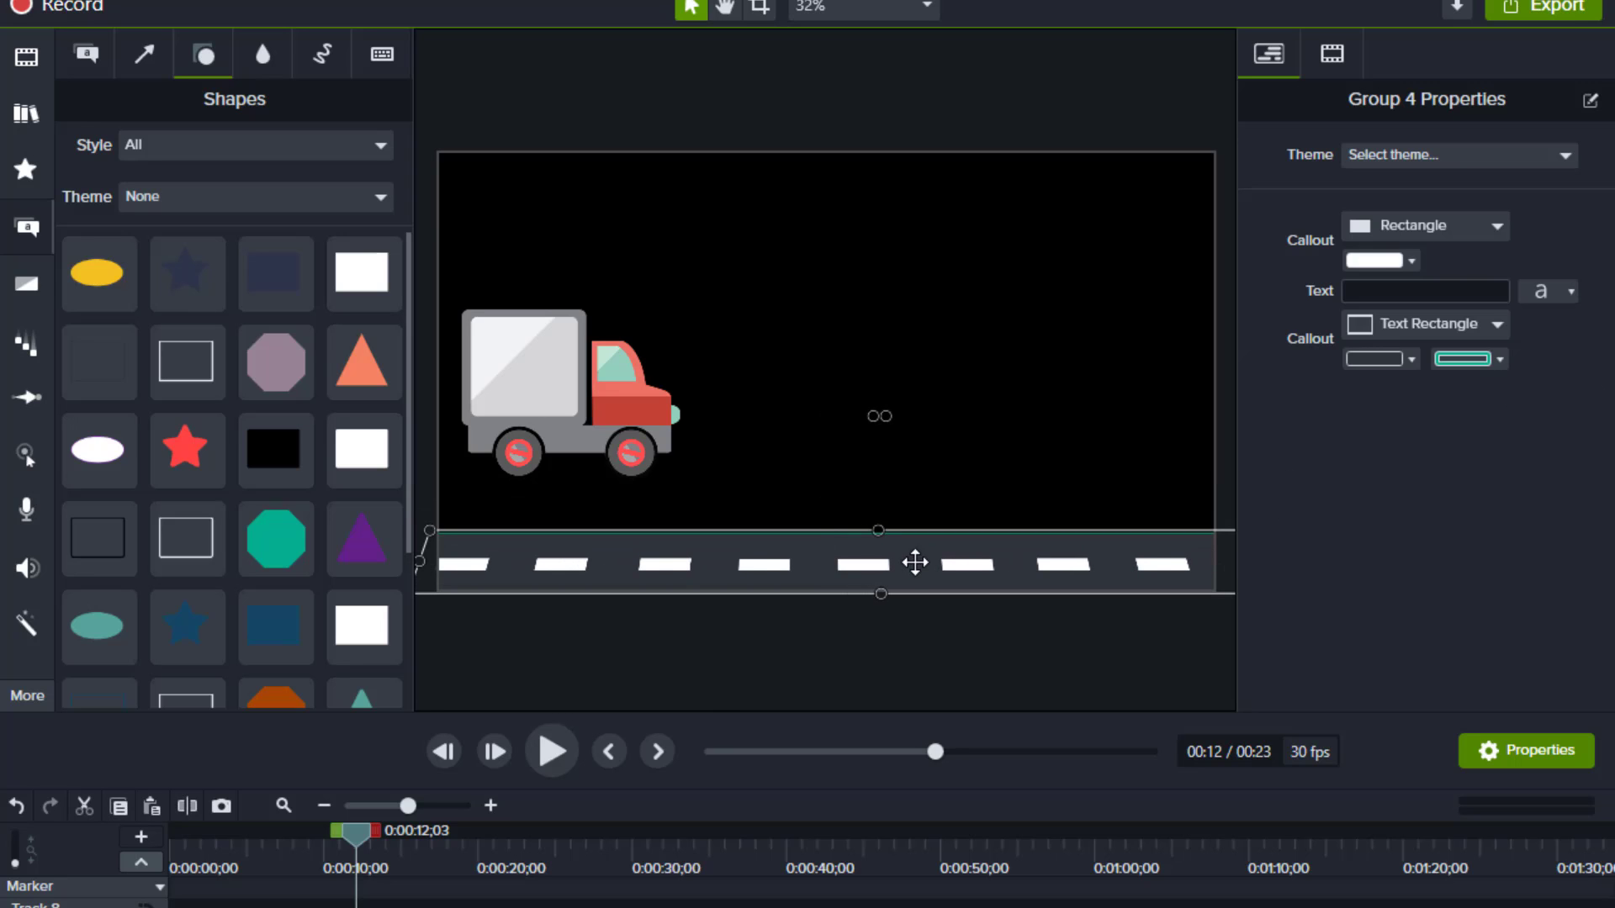
left_click(784, 512)
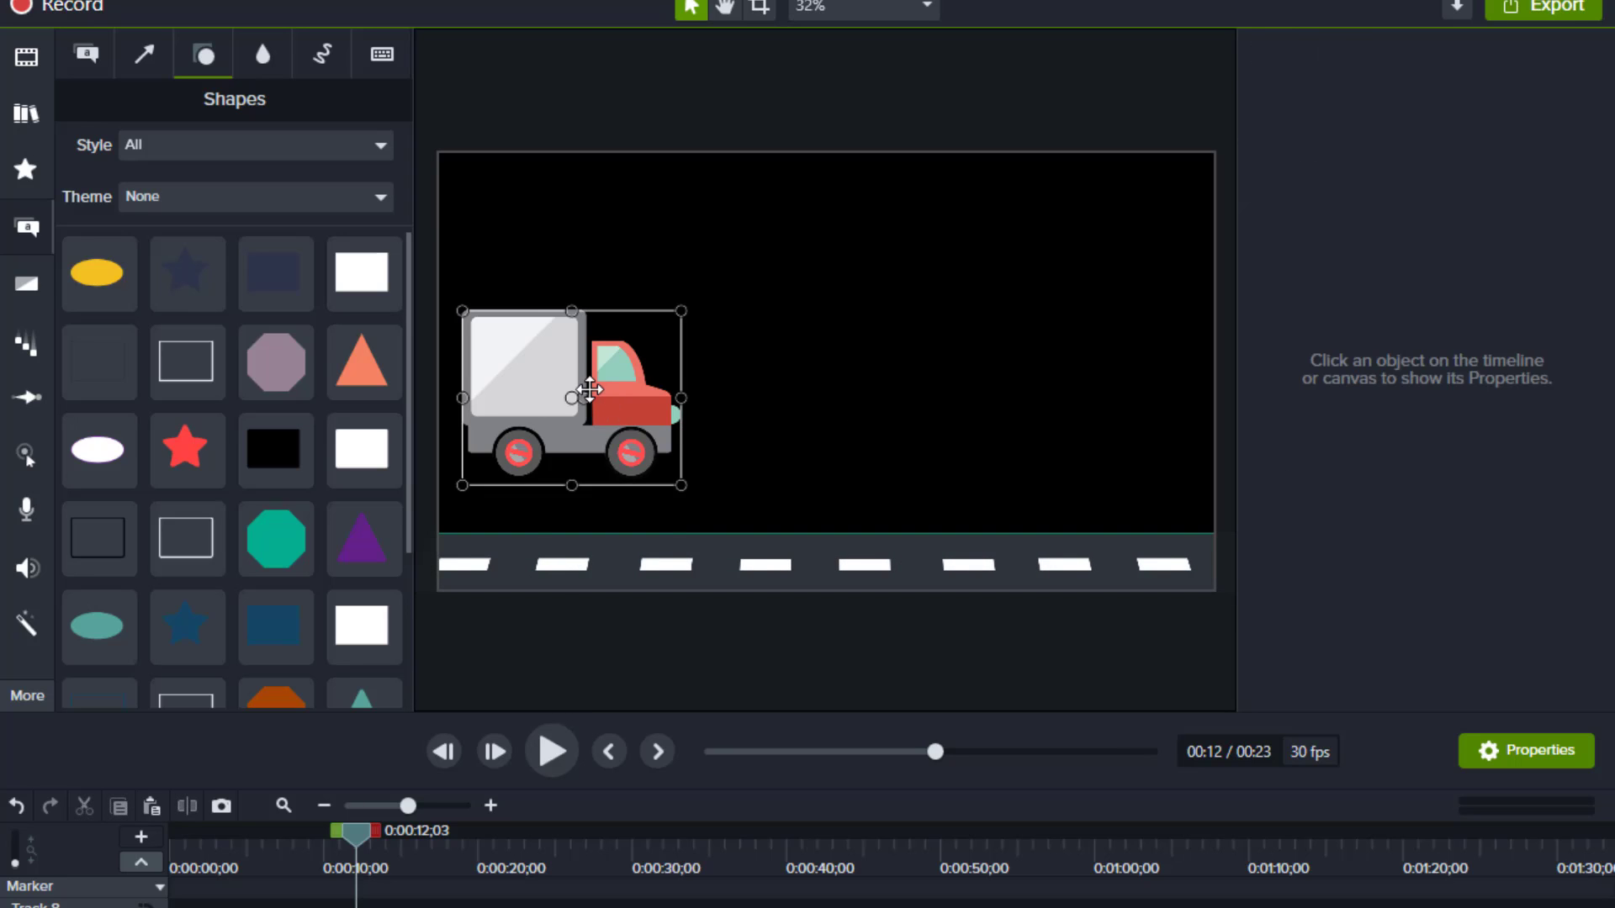
Move the truck group to Track 8 above the road layer and shrink it onto the road's left end.
left_click_drag(589, 389, 590, 441)
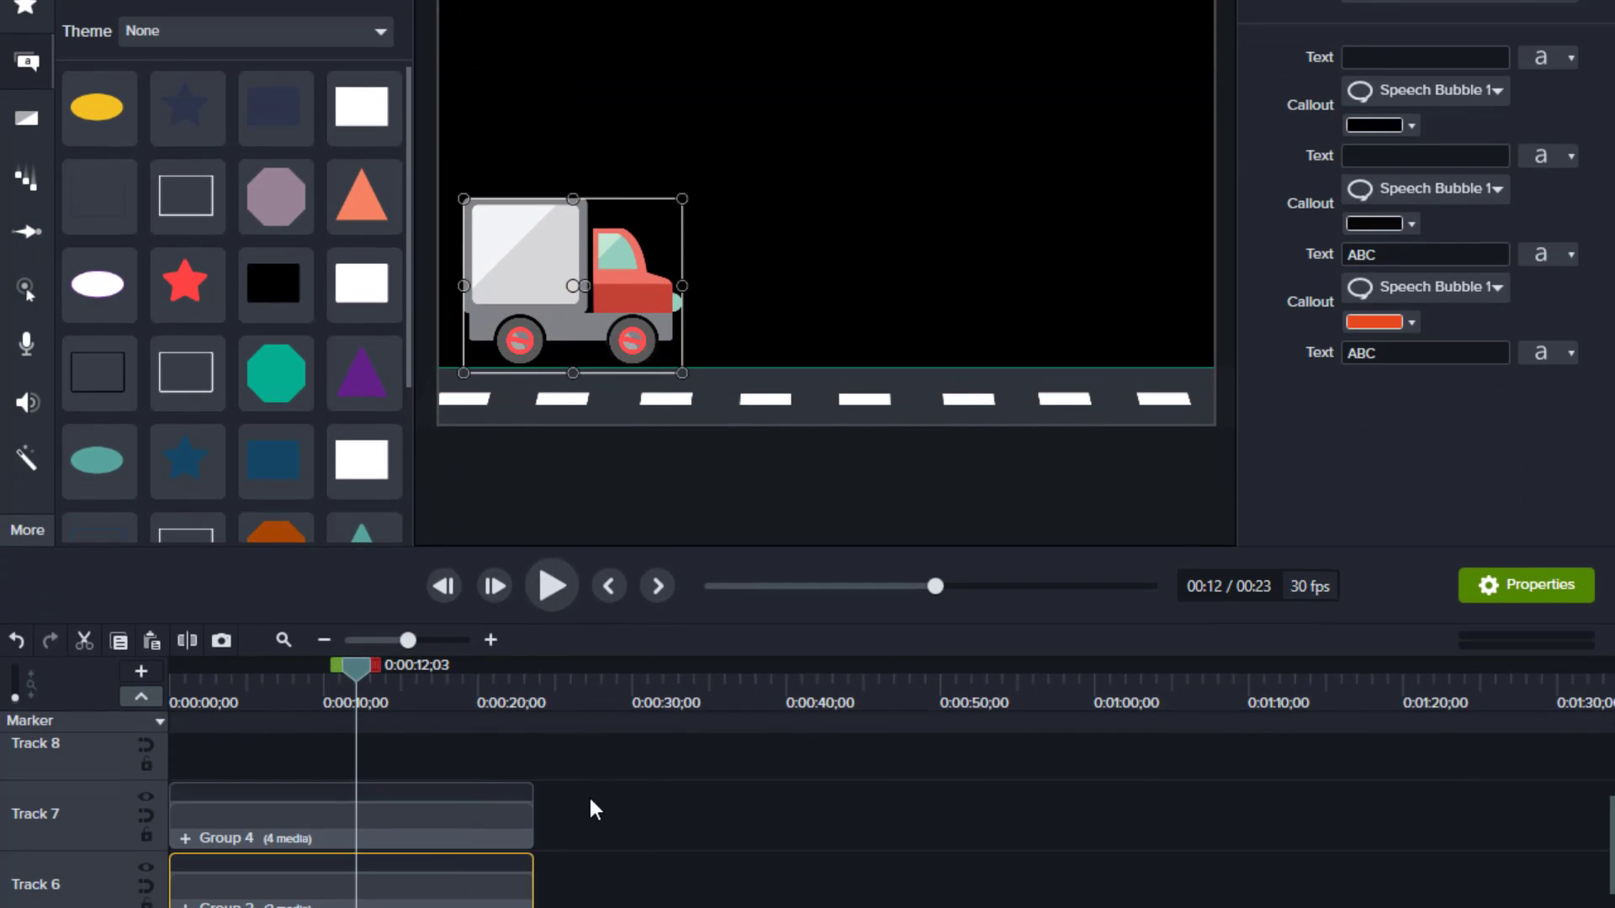
left_click_drag(429, 899, 370, 779)
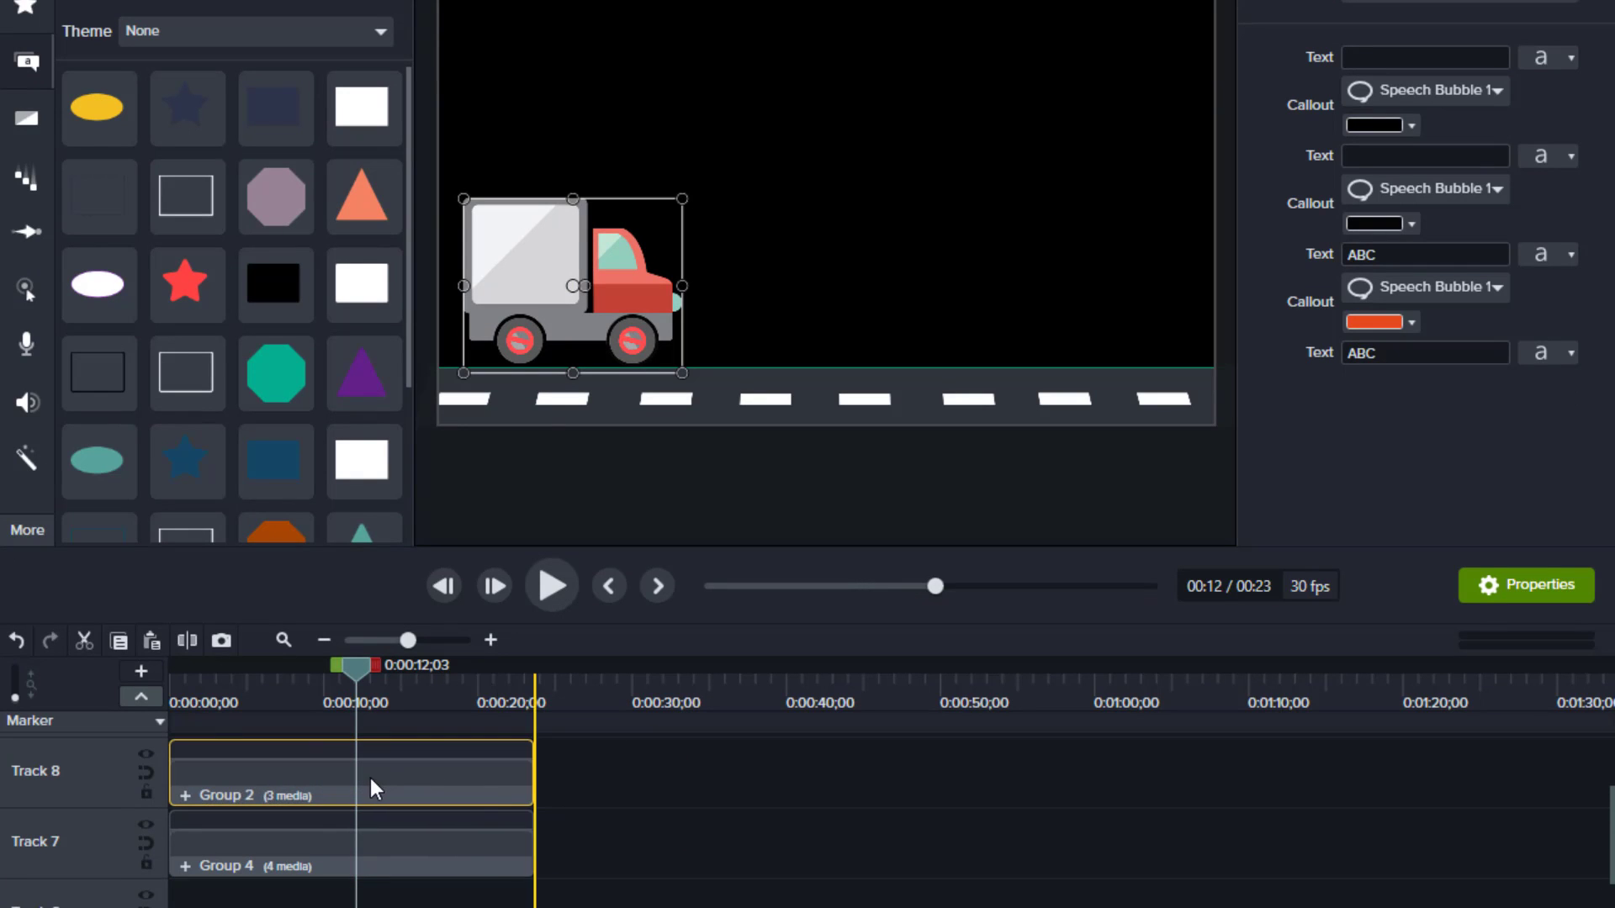
left_click_drag(543, 290, 526, 322)
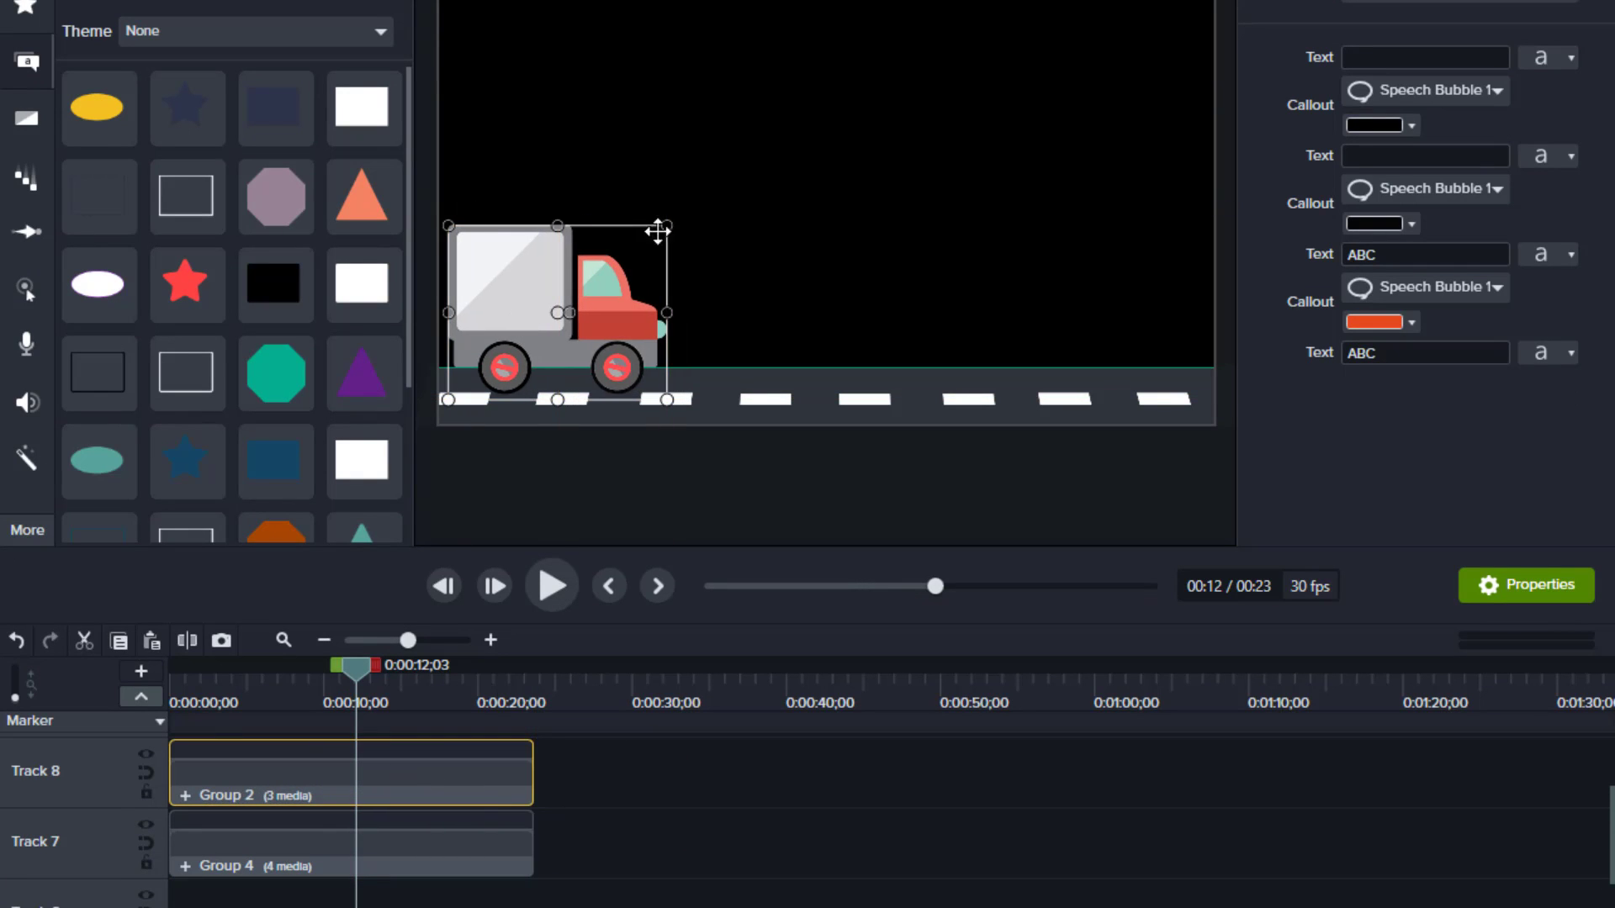
left_click_drag(667, 227, 579, 286)
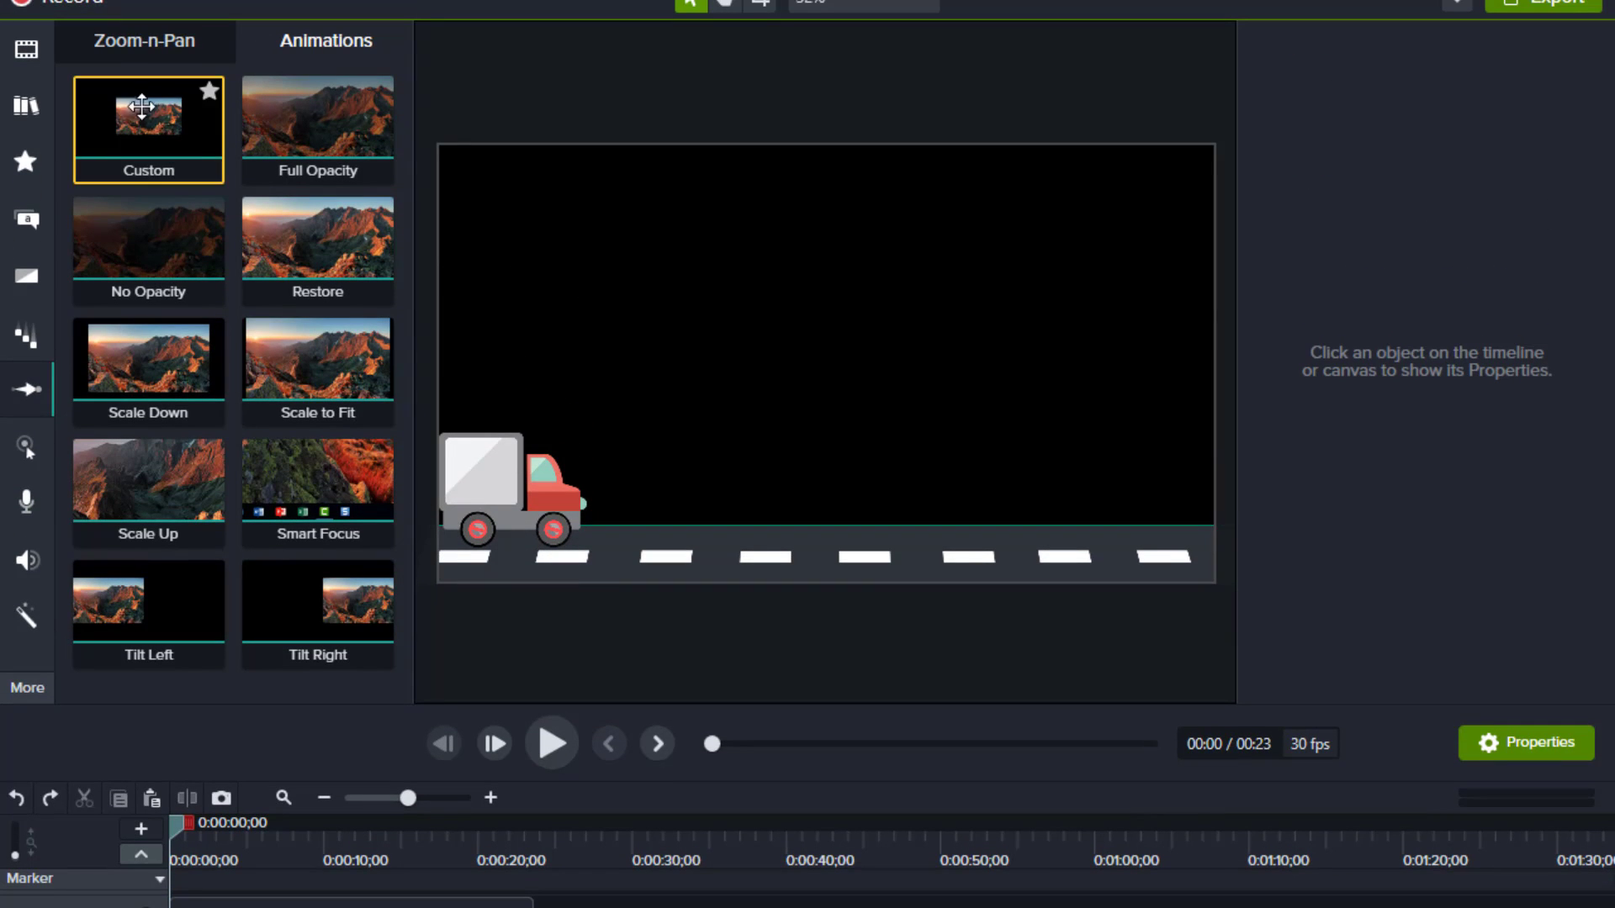
Add a Custom animation at the truck clip's start that moves the truck from off the canvas's left side to off its right side.
mouse_move(142, 130)
left_mouse_down()
mouse_move(241, 633)
mouse_move(215, 907)
mouse_move(209, 860)
mouse_move(143, 861)
left_mouse_up()
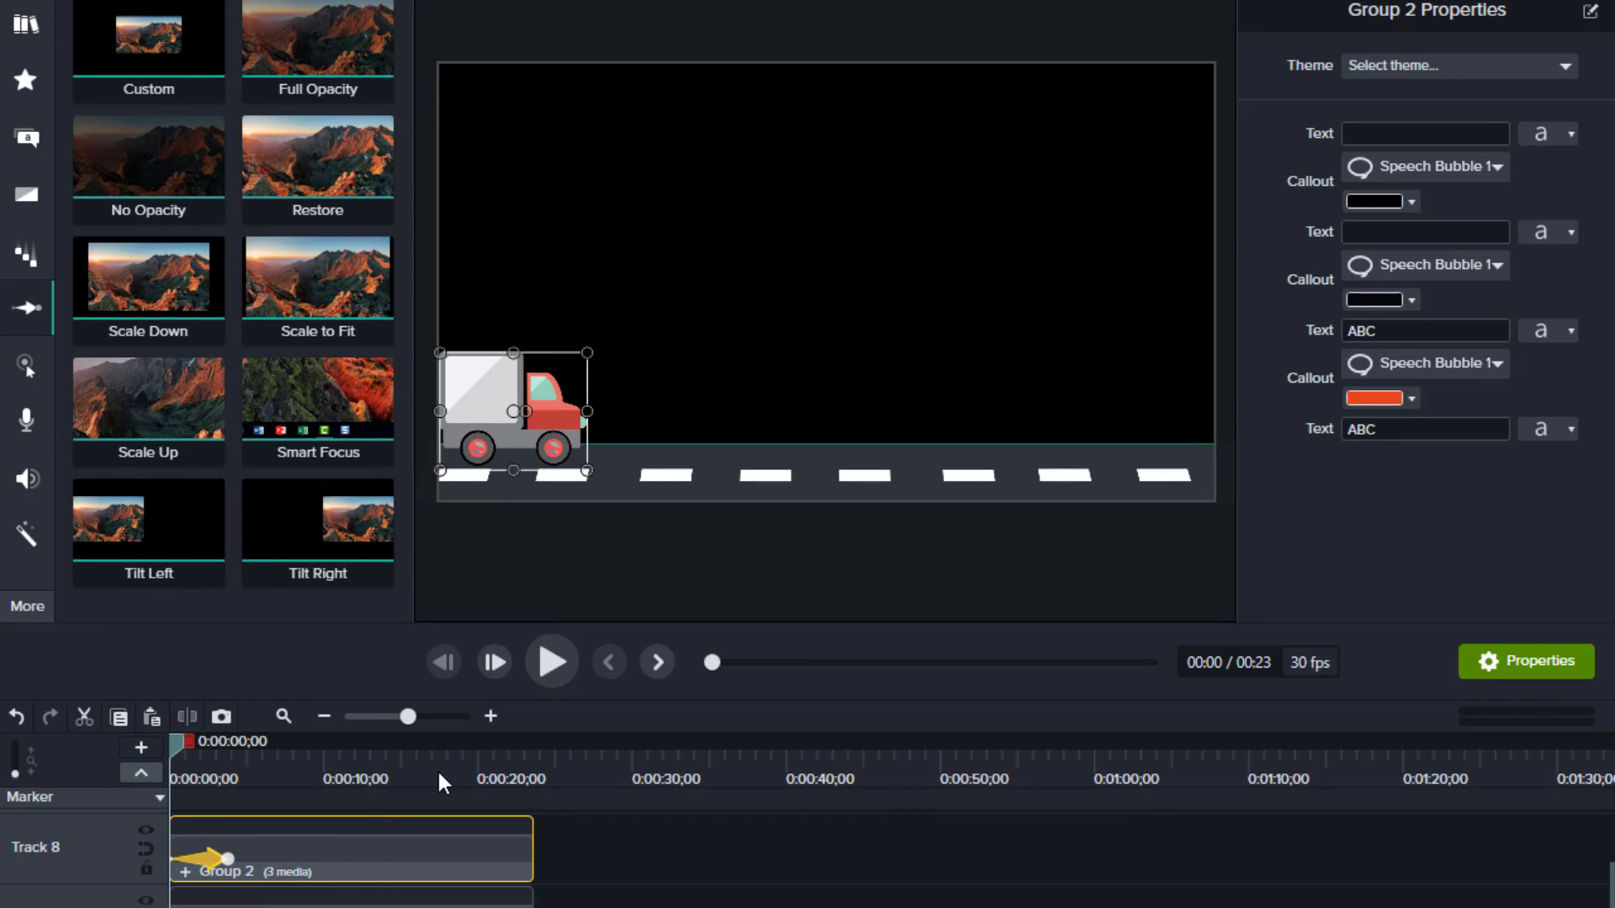
left_click_drag(501, 413, 366, 397)
left_click(198, 860)
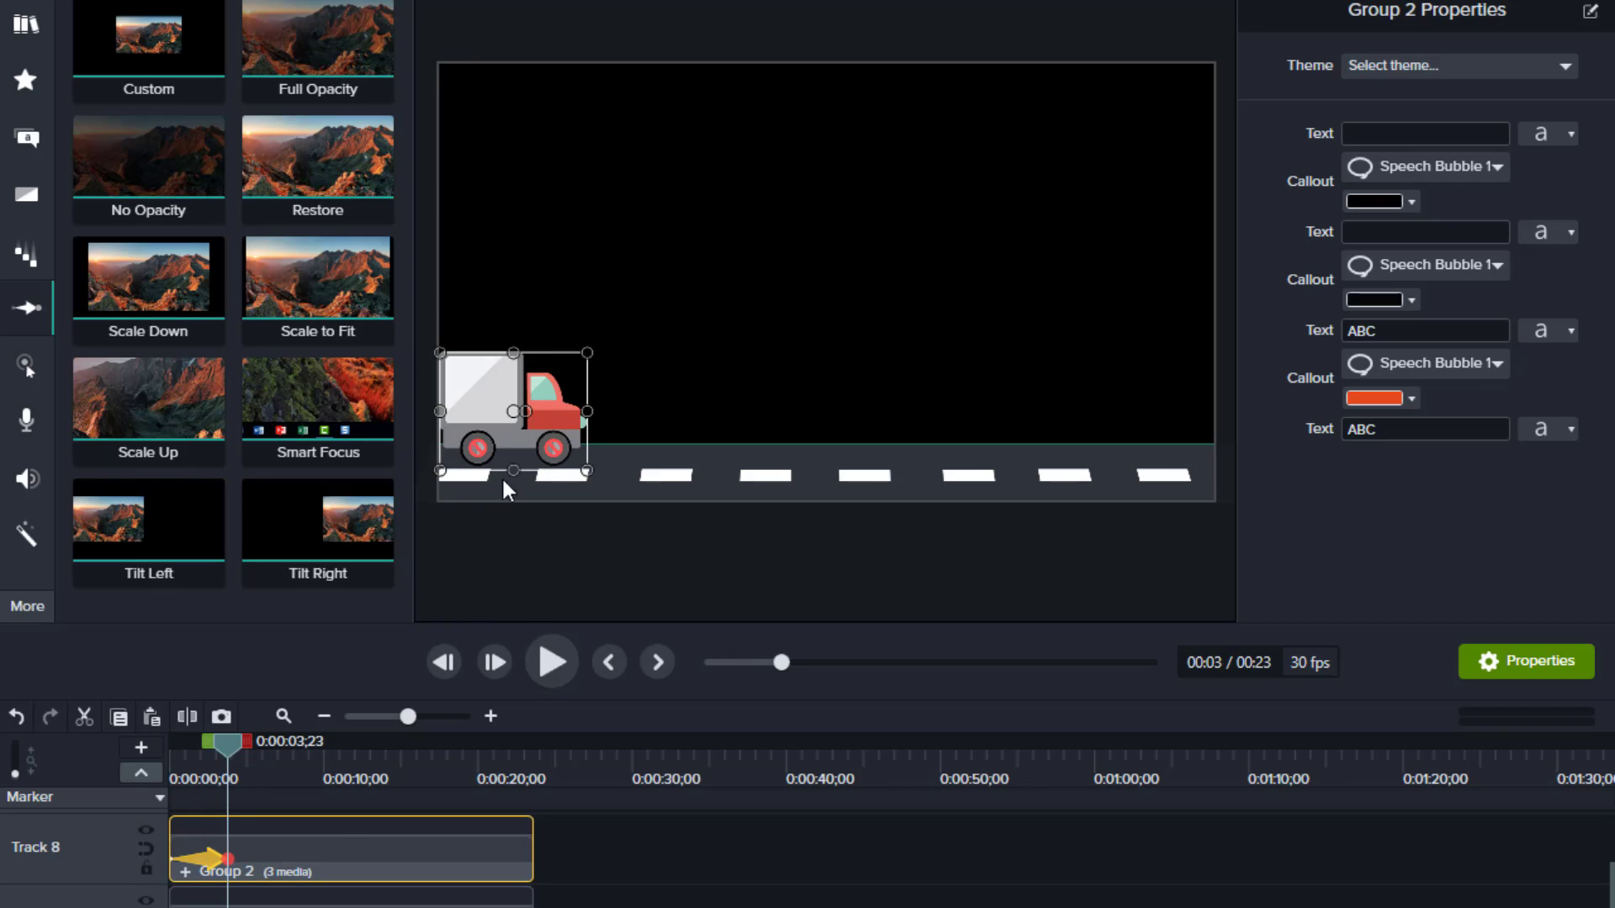
left_click_drag(487, 405, 1283, 423)
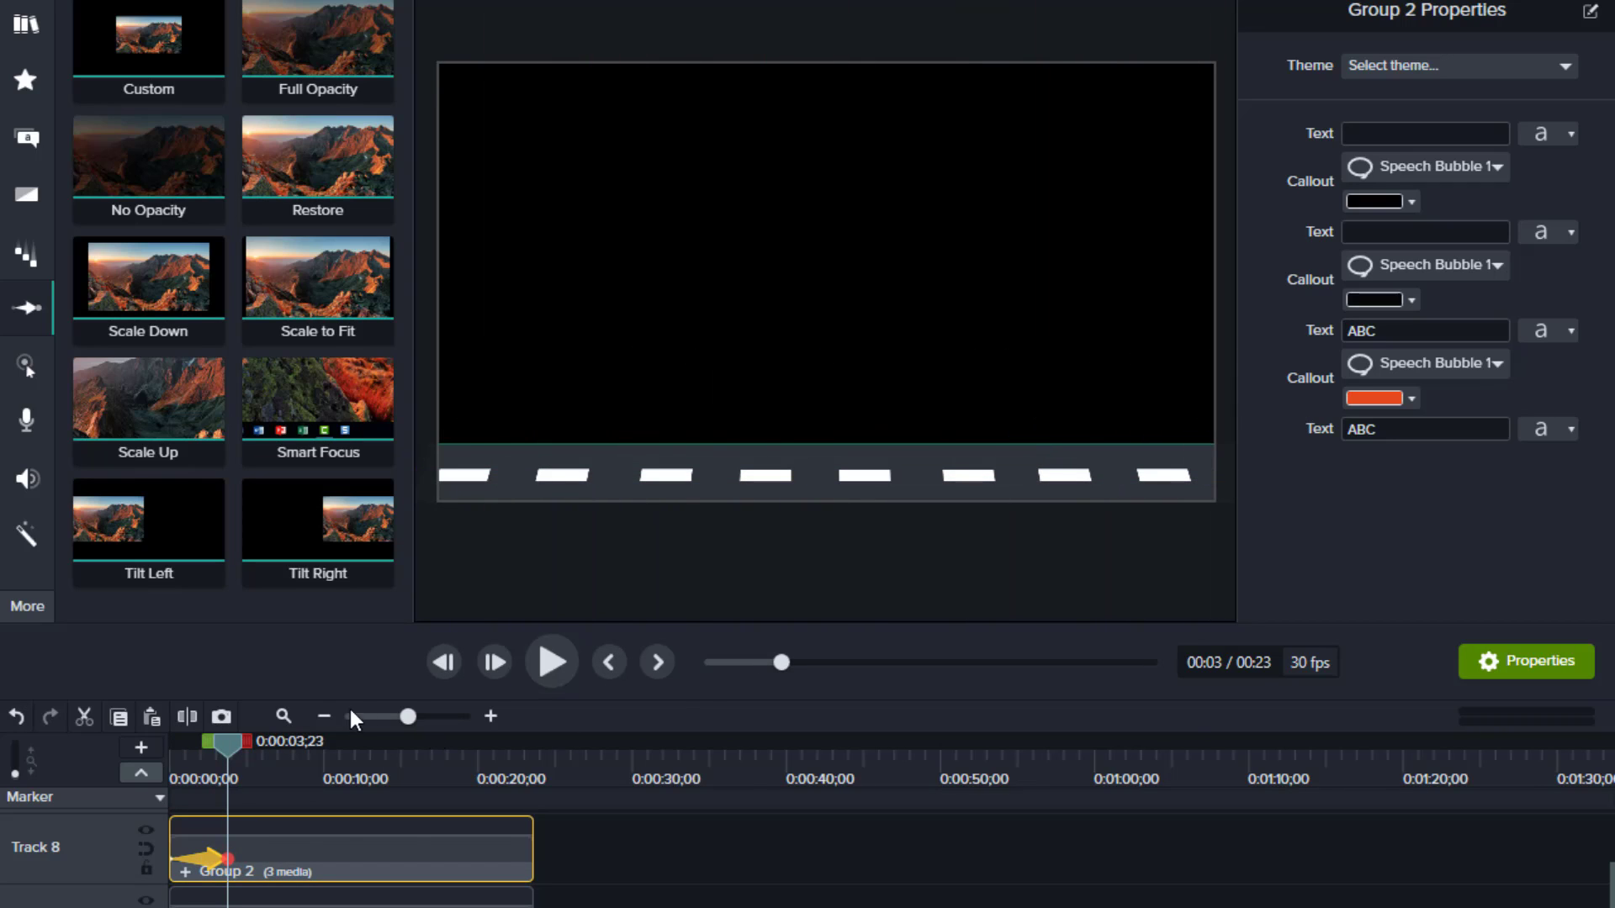
Preview the truck's drive briefly and shift its starting position at time 0 fully off the canvas's left edge.
left_click(609, 662)
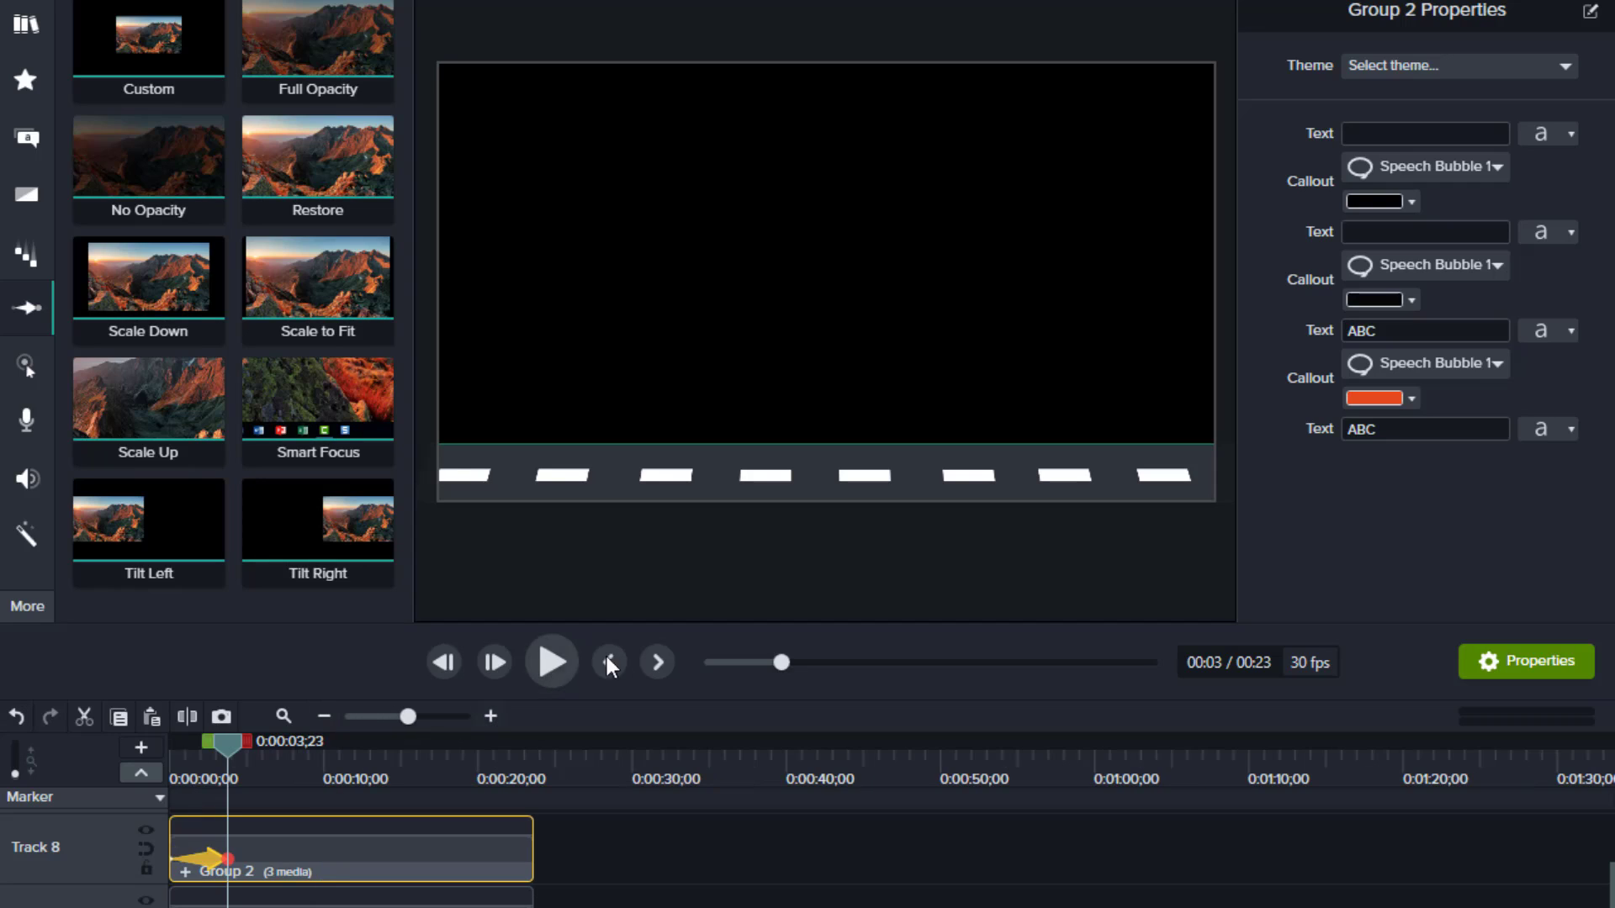
left_click(551, 662)
left_click(552, 662)
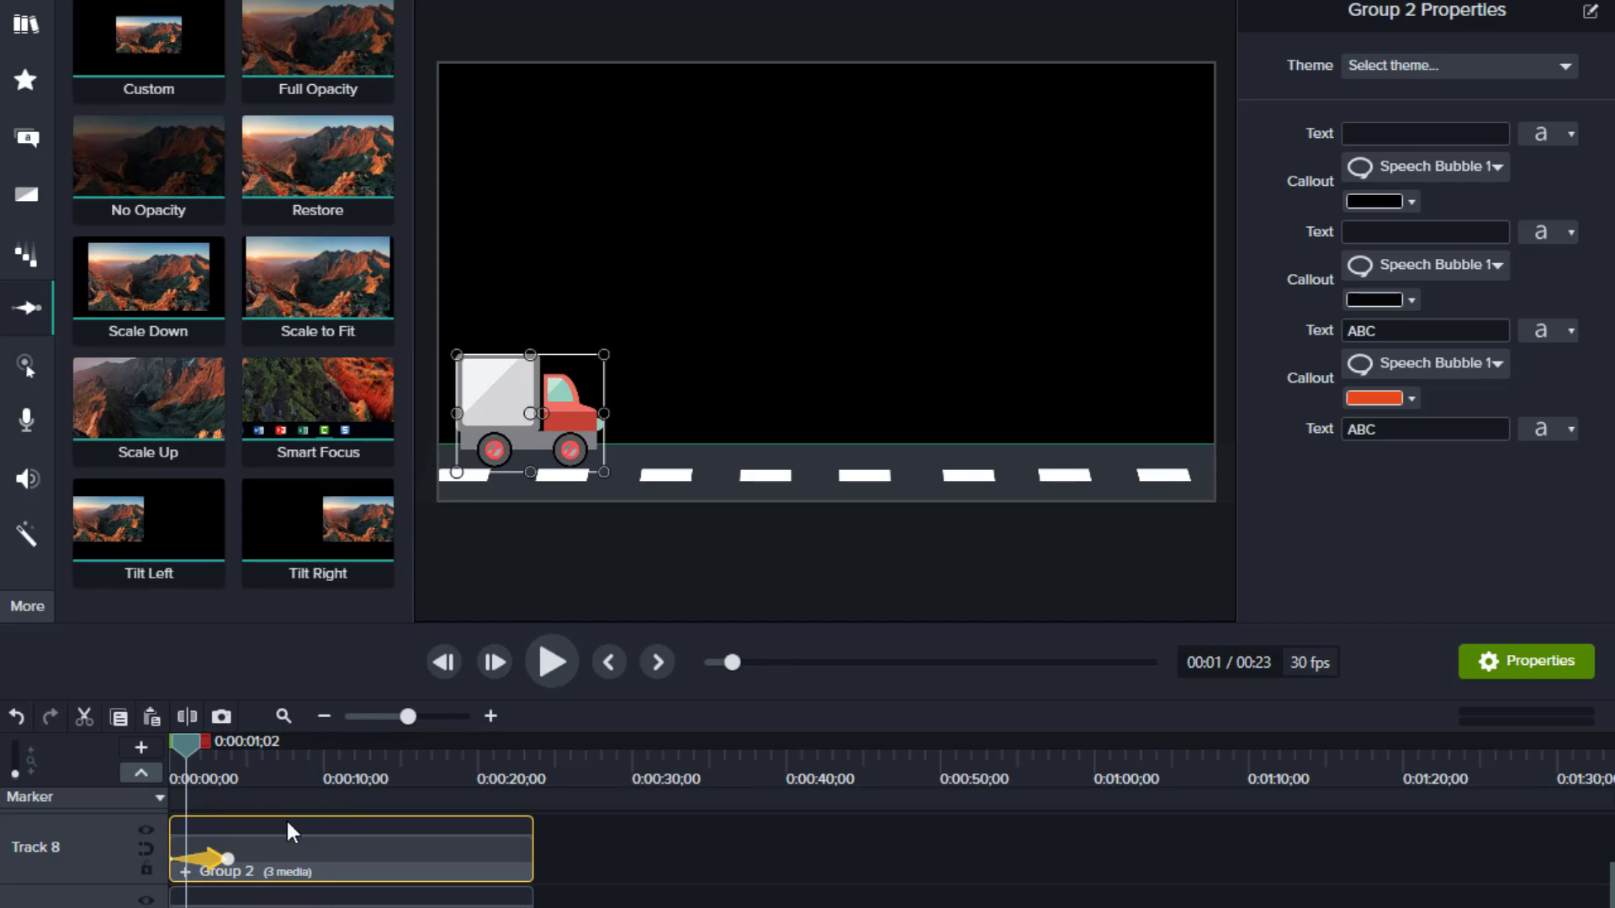
left_click_drag(182, 749, 162, 751)
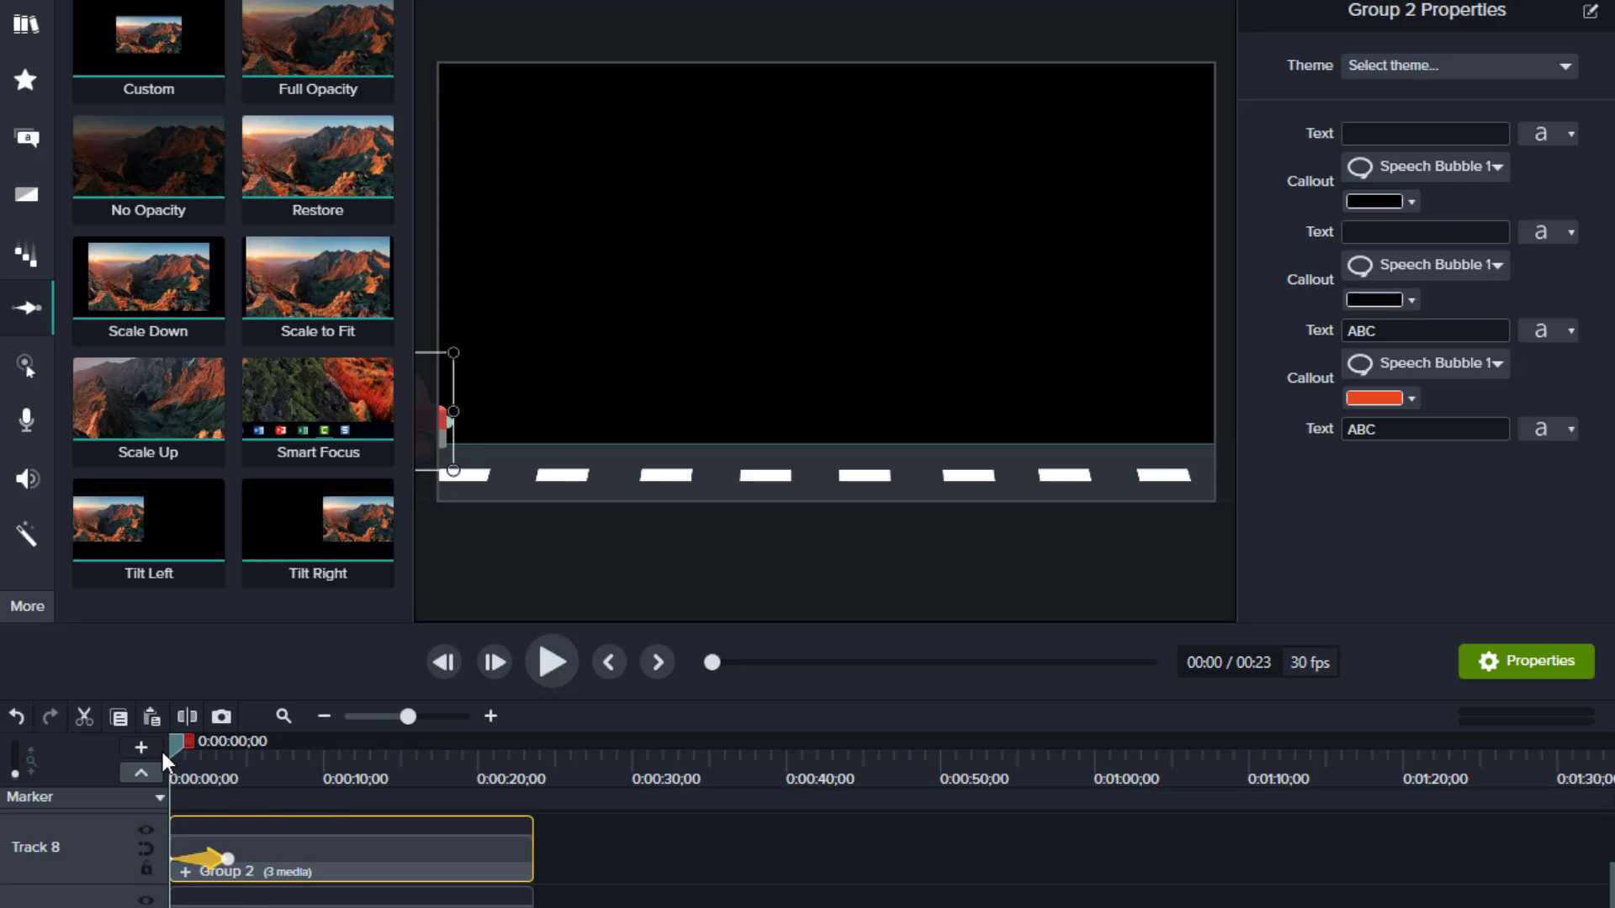
left_click_drag(444, 380, 419, 383)
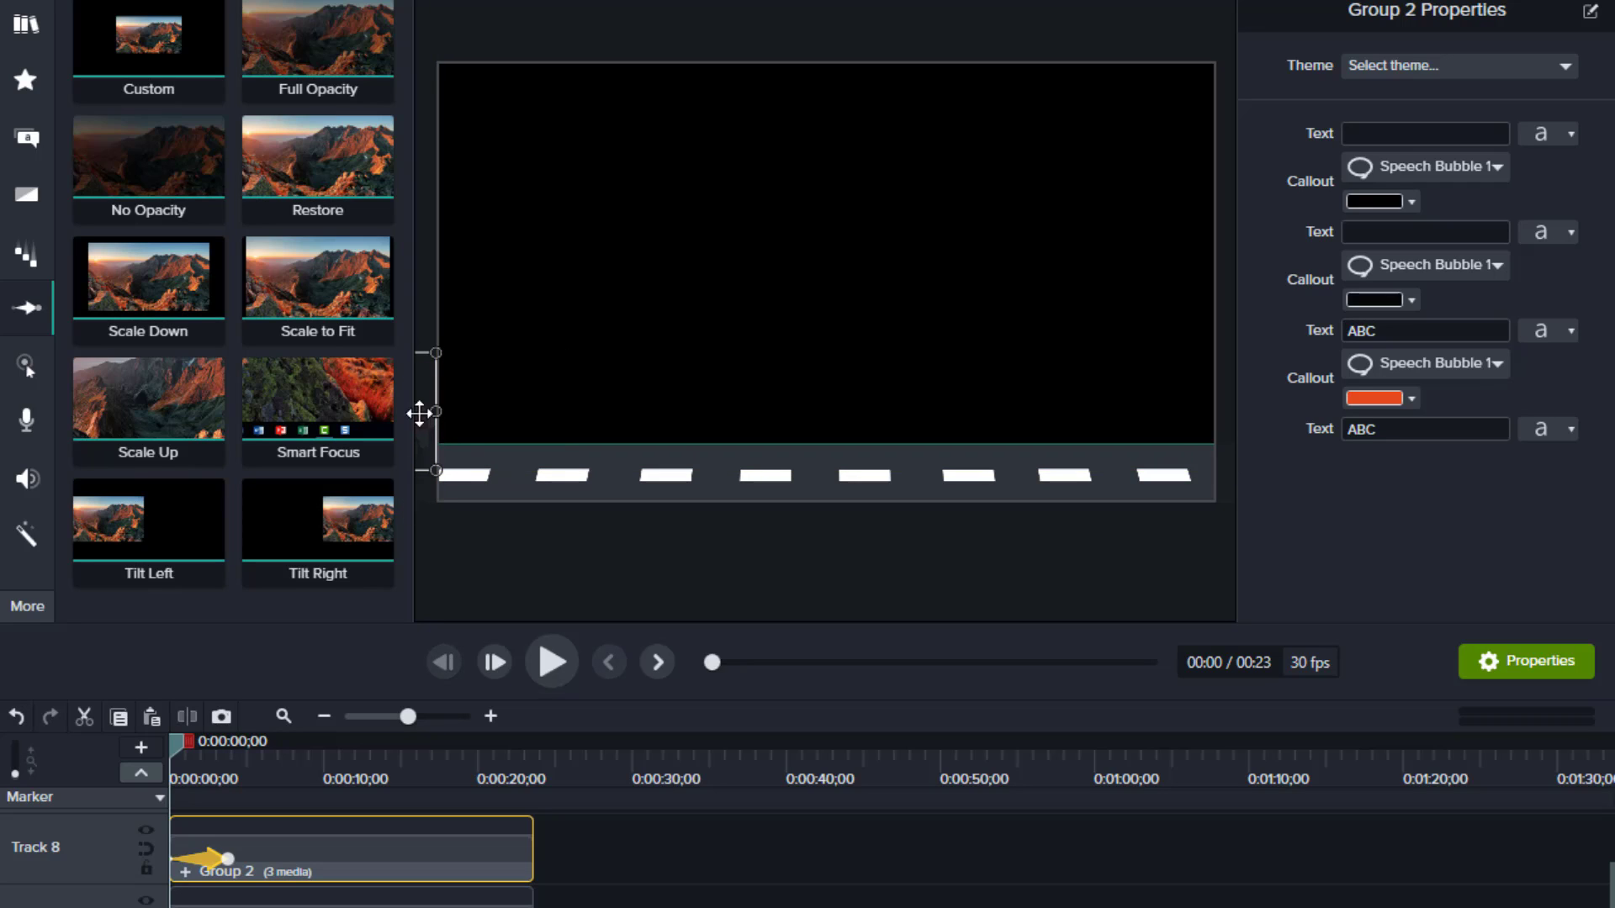
Stretch the truck's animation to the end of its clip and play back the slower drive.
left_click_drag(231, 857, 530, 858)
left_click(613, 664)
left_click(559, 661)
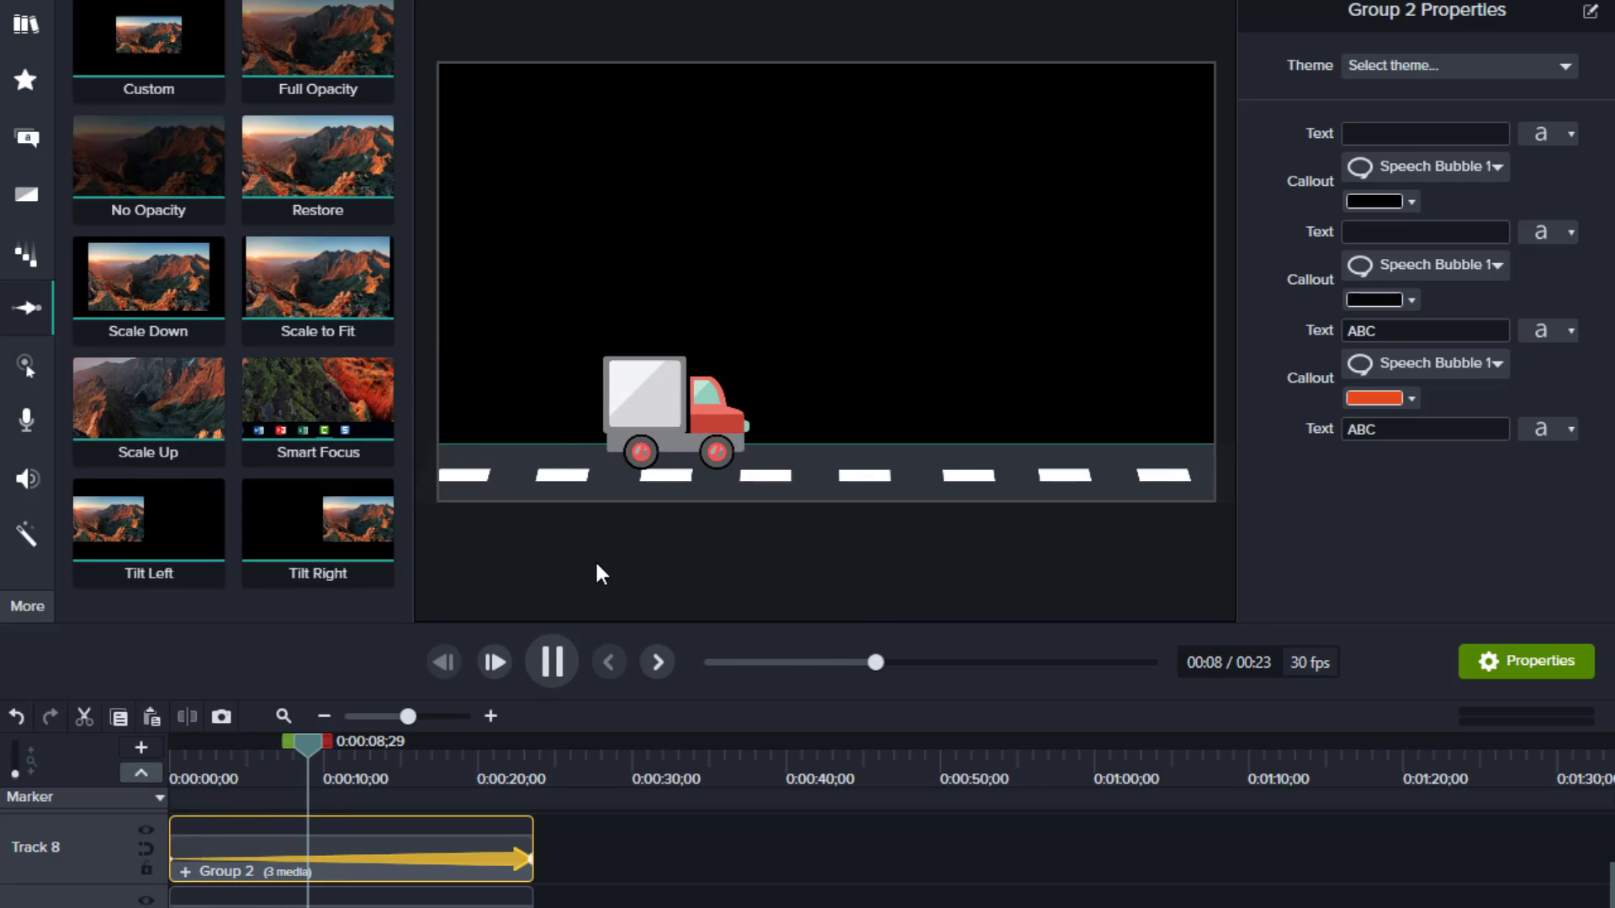
left_click(553, 662)
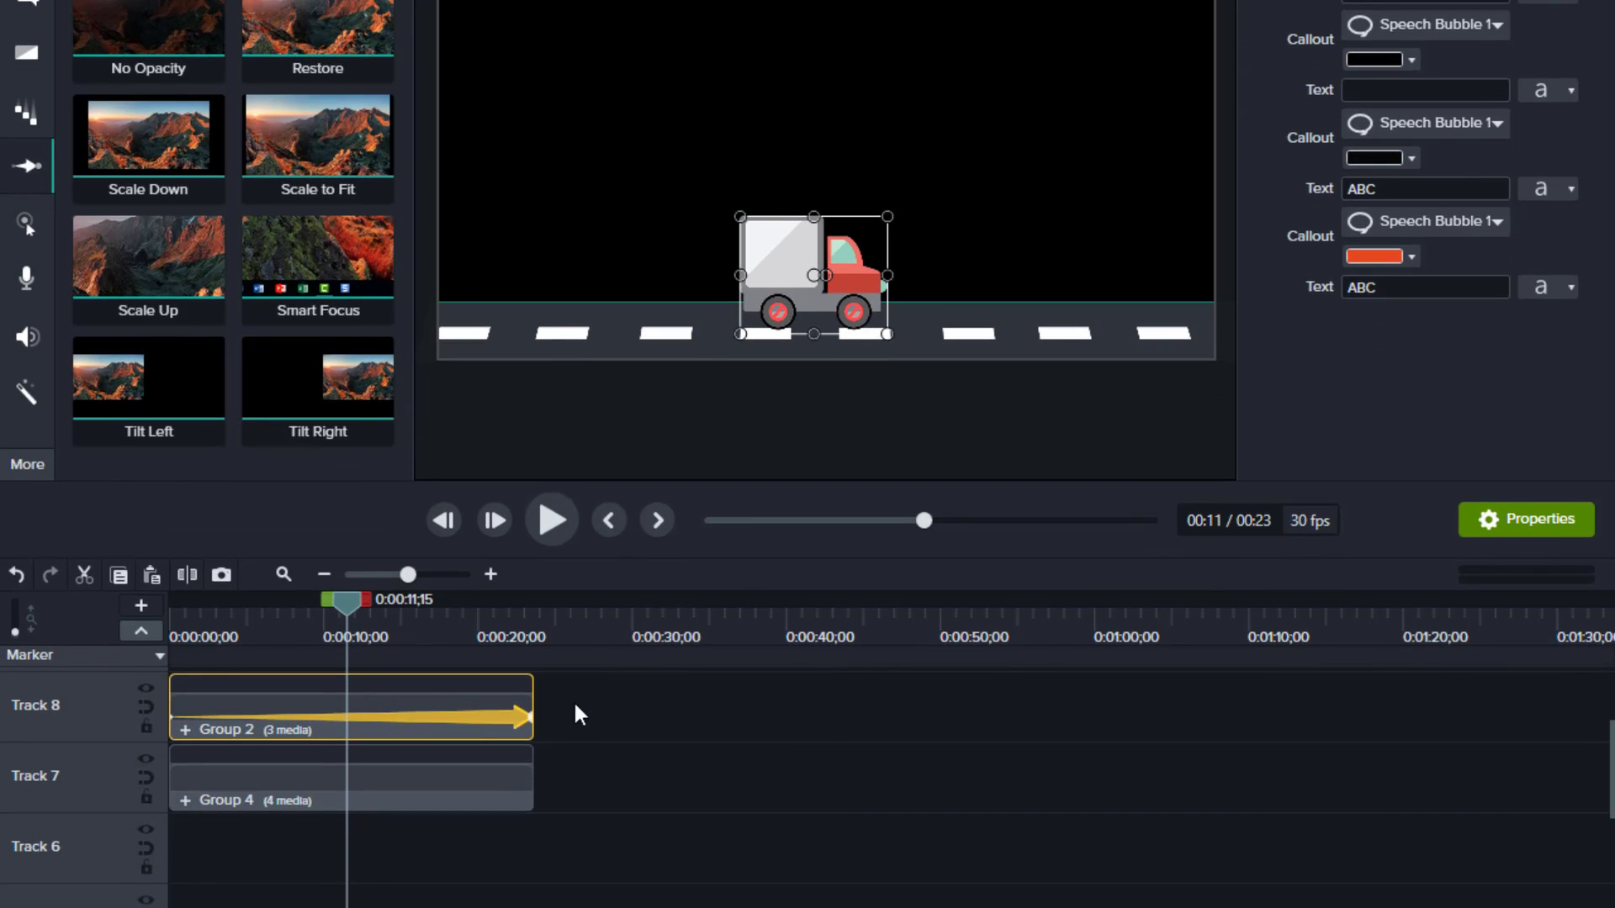
Change the easing of the truck's drive animation on Track 8.
left_click(496, 718)
right_click(496, 718)
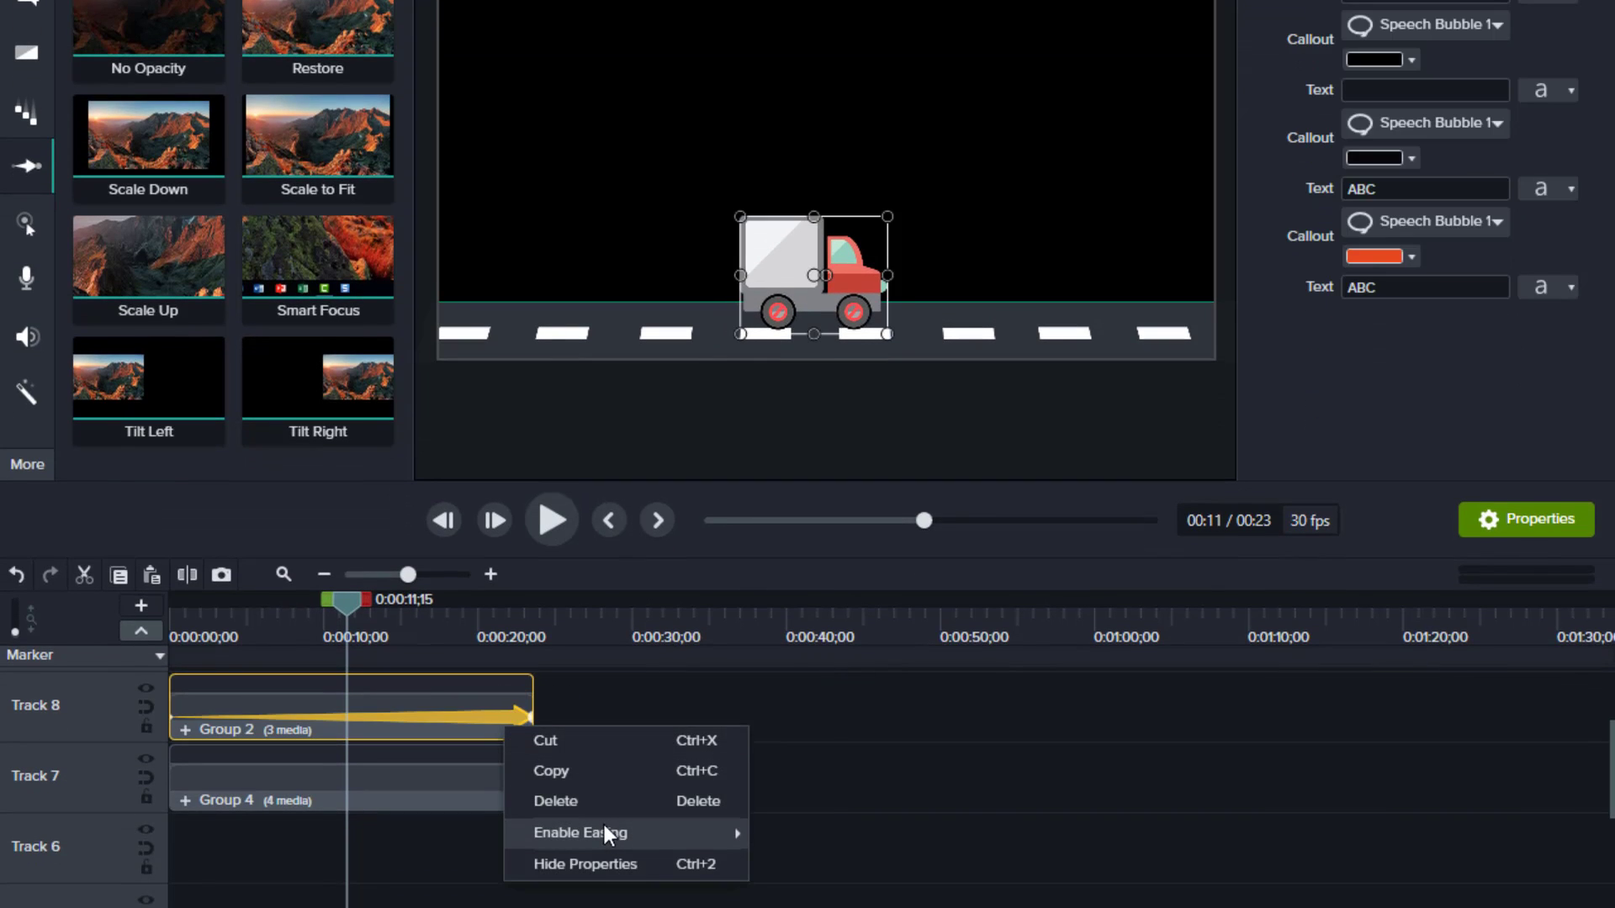
mouse_move(610, 833)
left_click(772, 826)
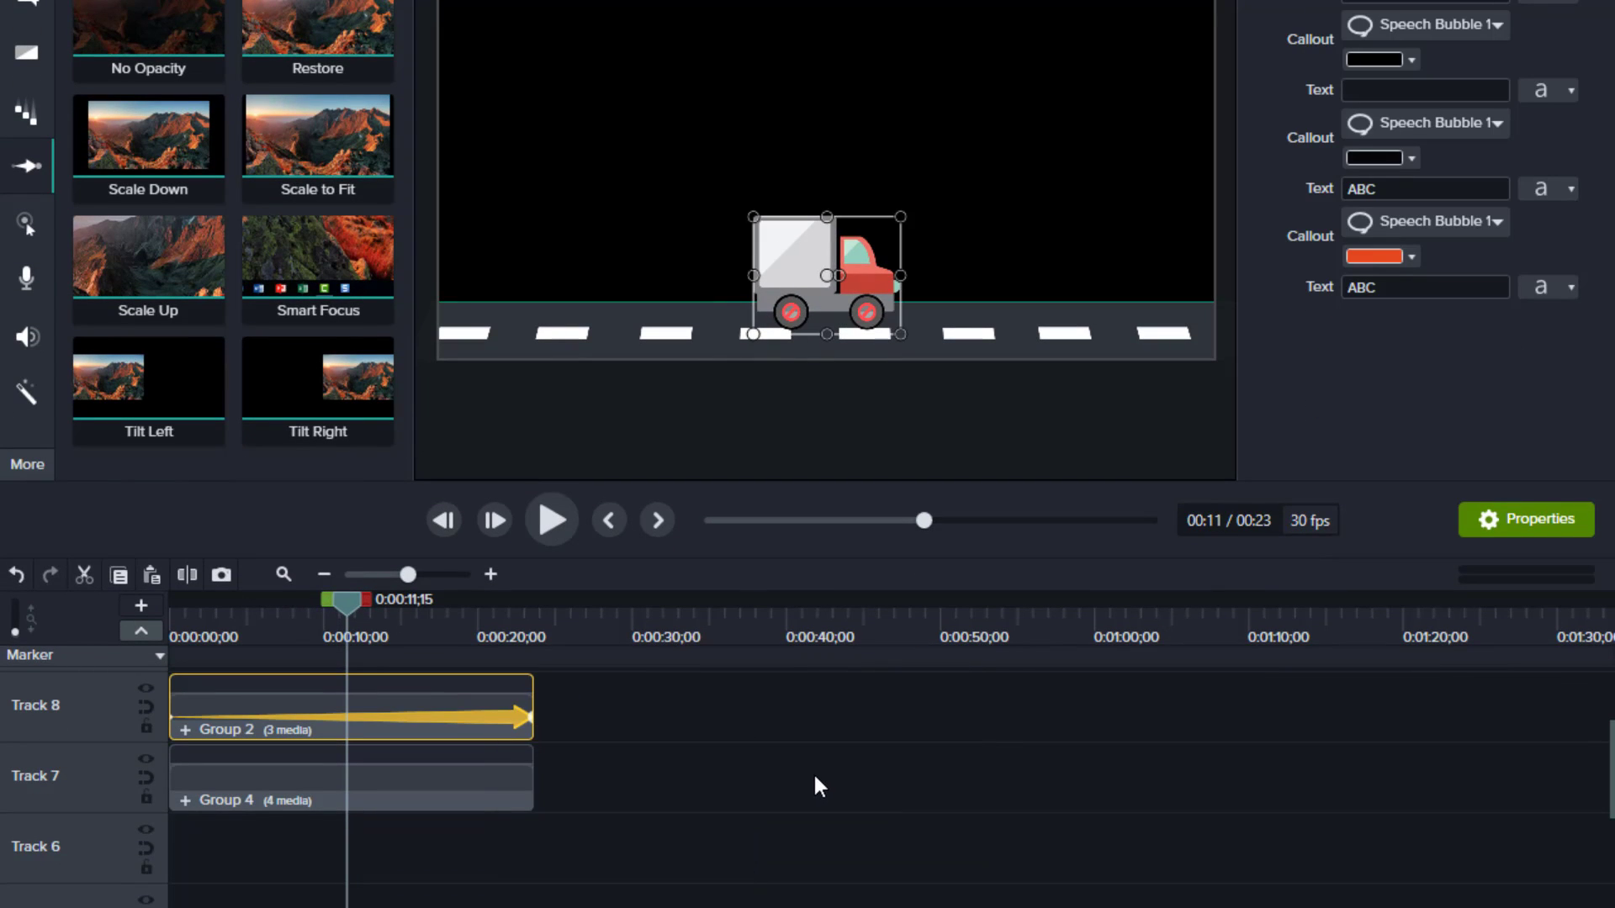
Wrap the animated truck clip on Track 8 in a new group.
left_click(571, 710)
left_click(488, 689)
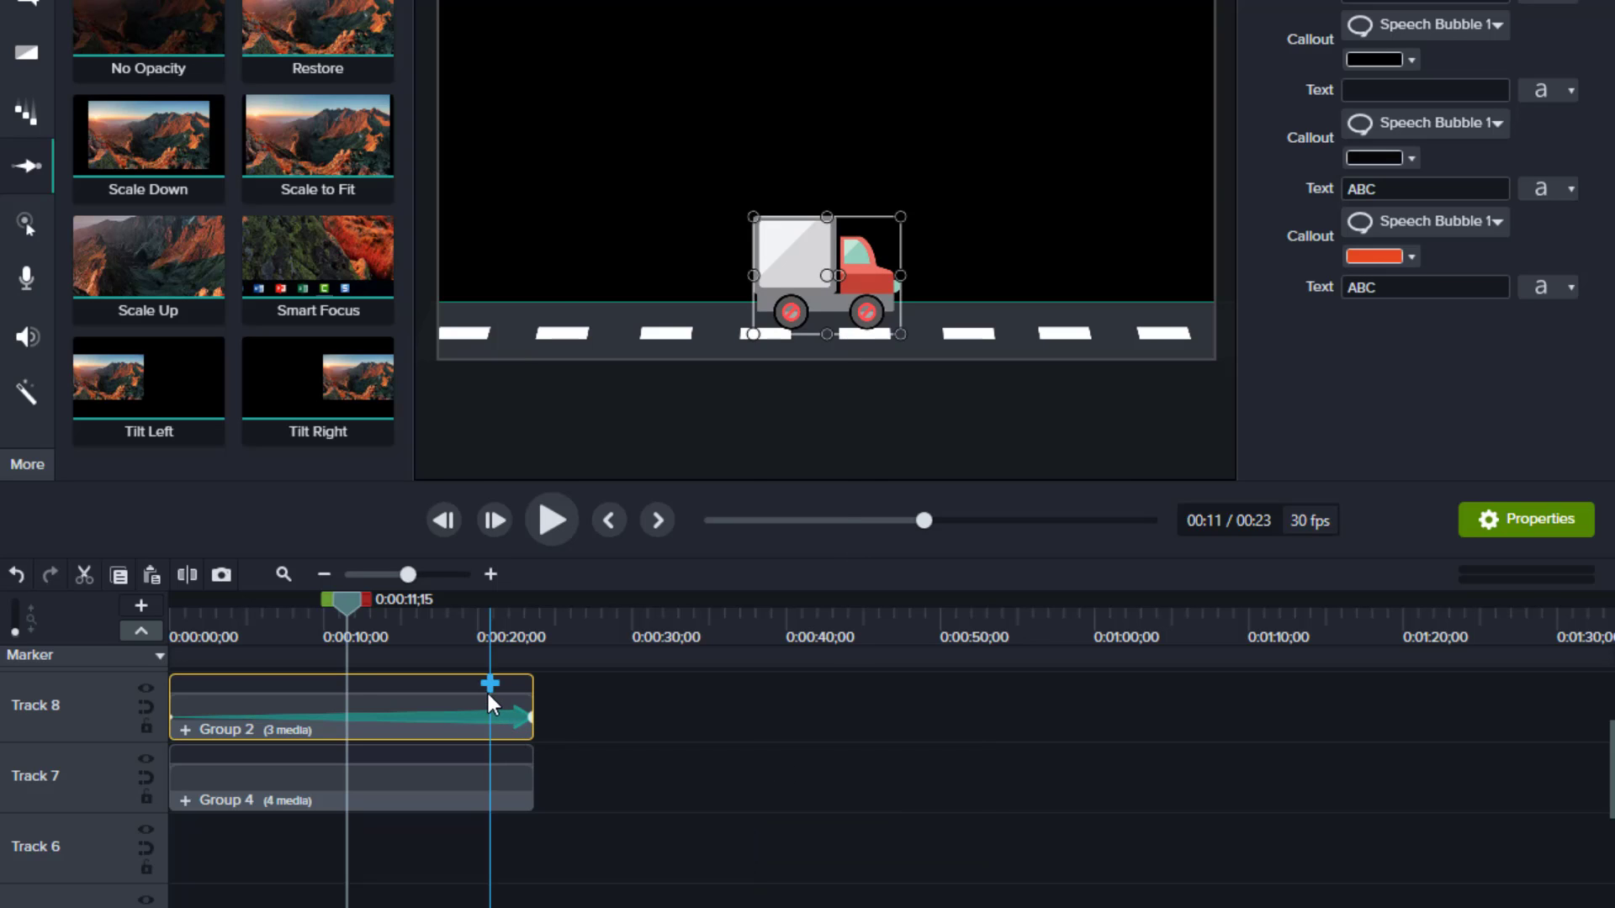
right_click(487, 690)
left_click(577, 476)
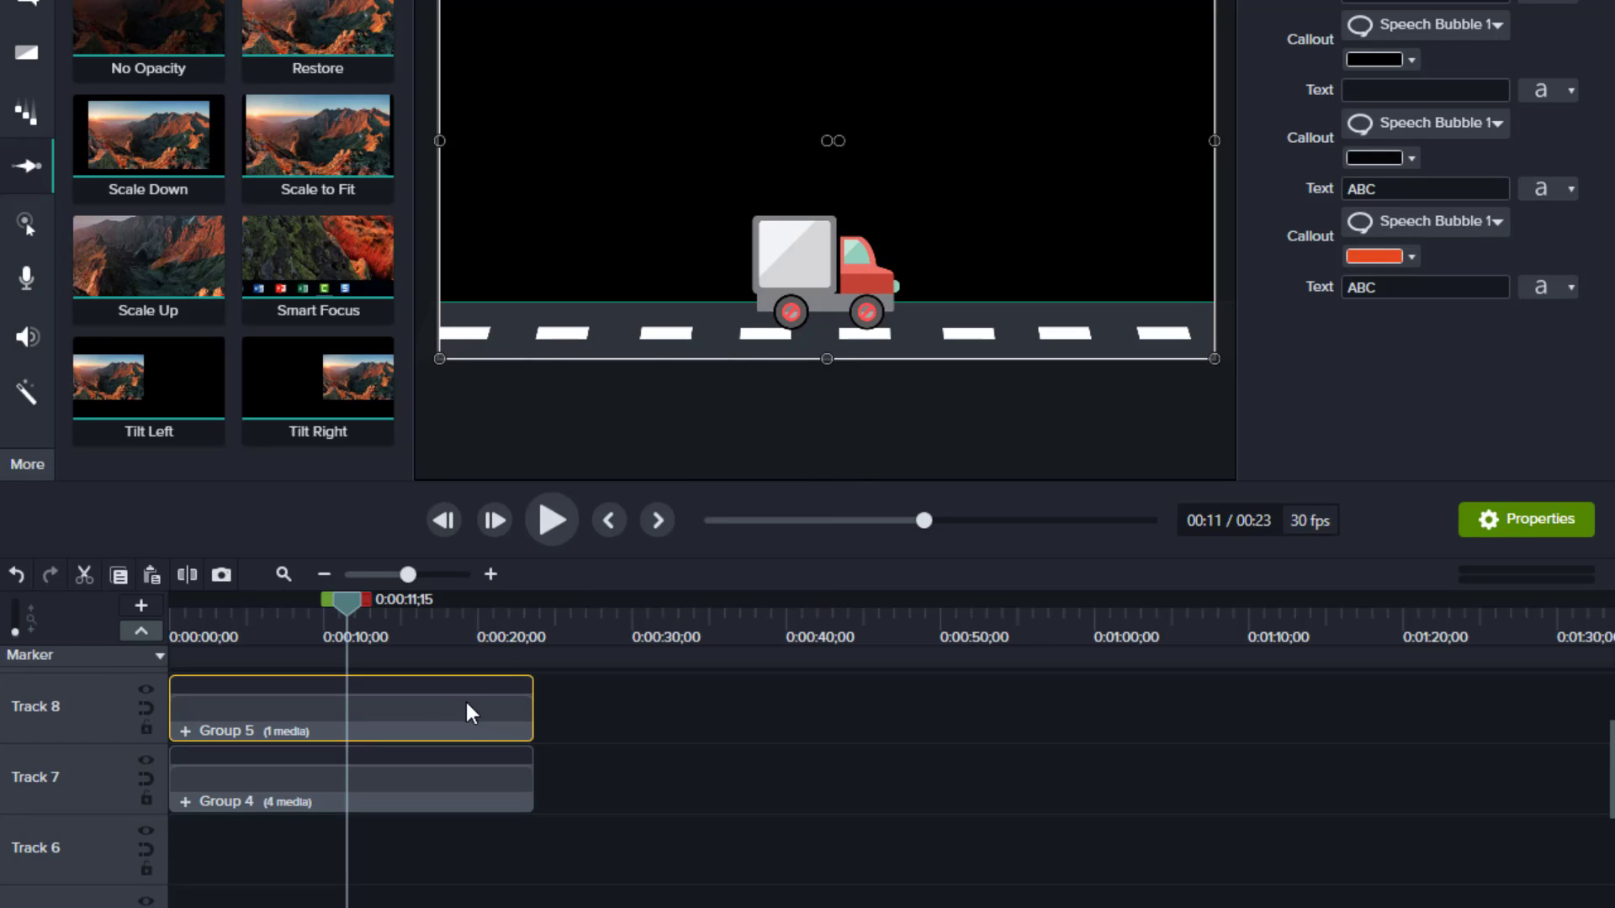
Duplicate the new truck group and place the copy at the start of Track 9.
right_click(466, 699)
left_click(562, 164)
right_click(607, 697)
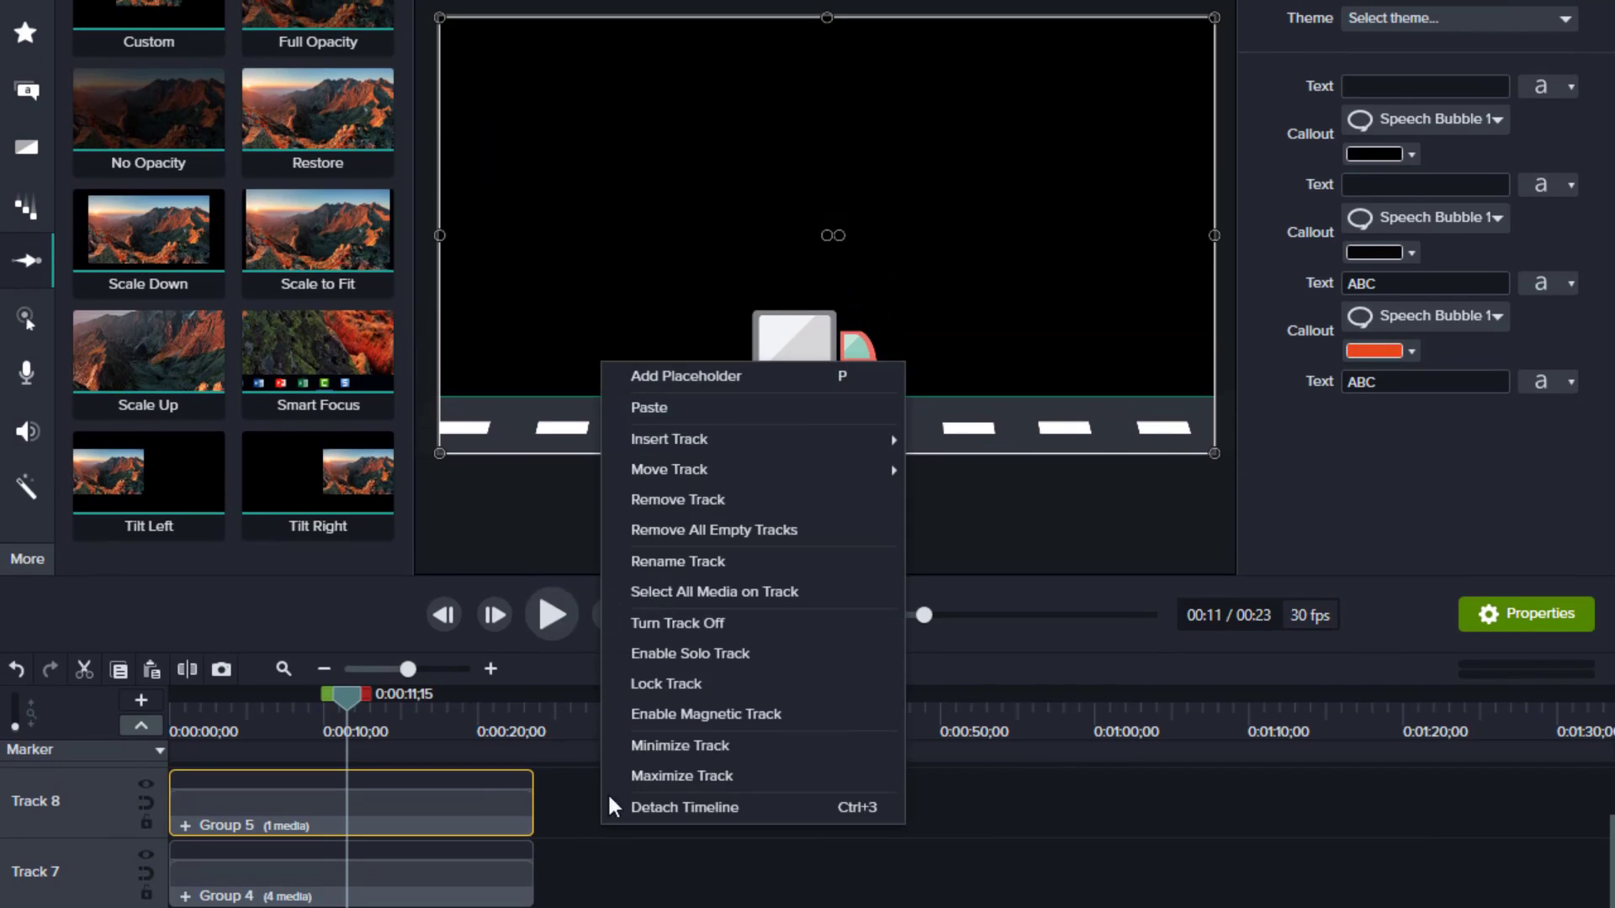
left_click(668, 318)
left_click_drag(711, 890, 292, 896)
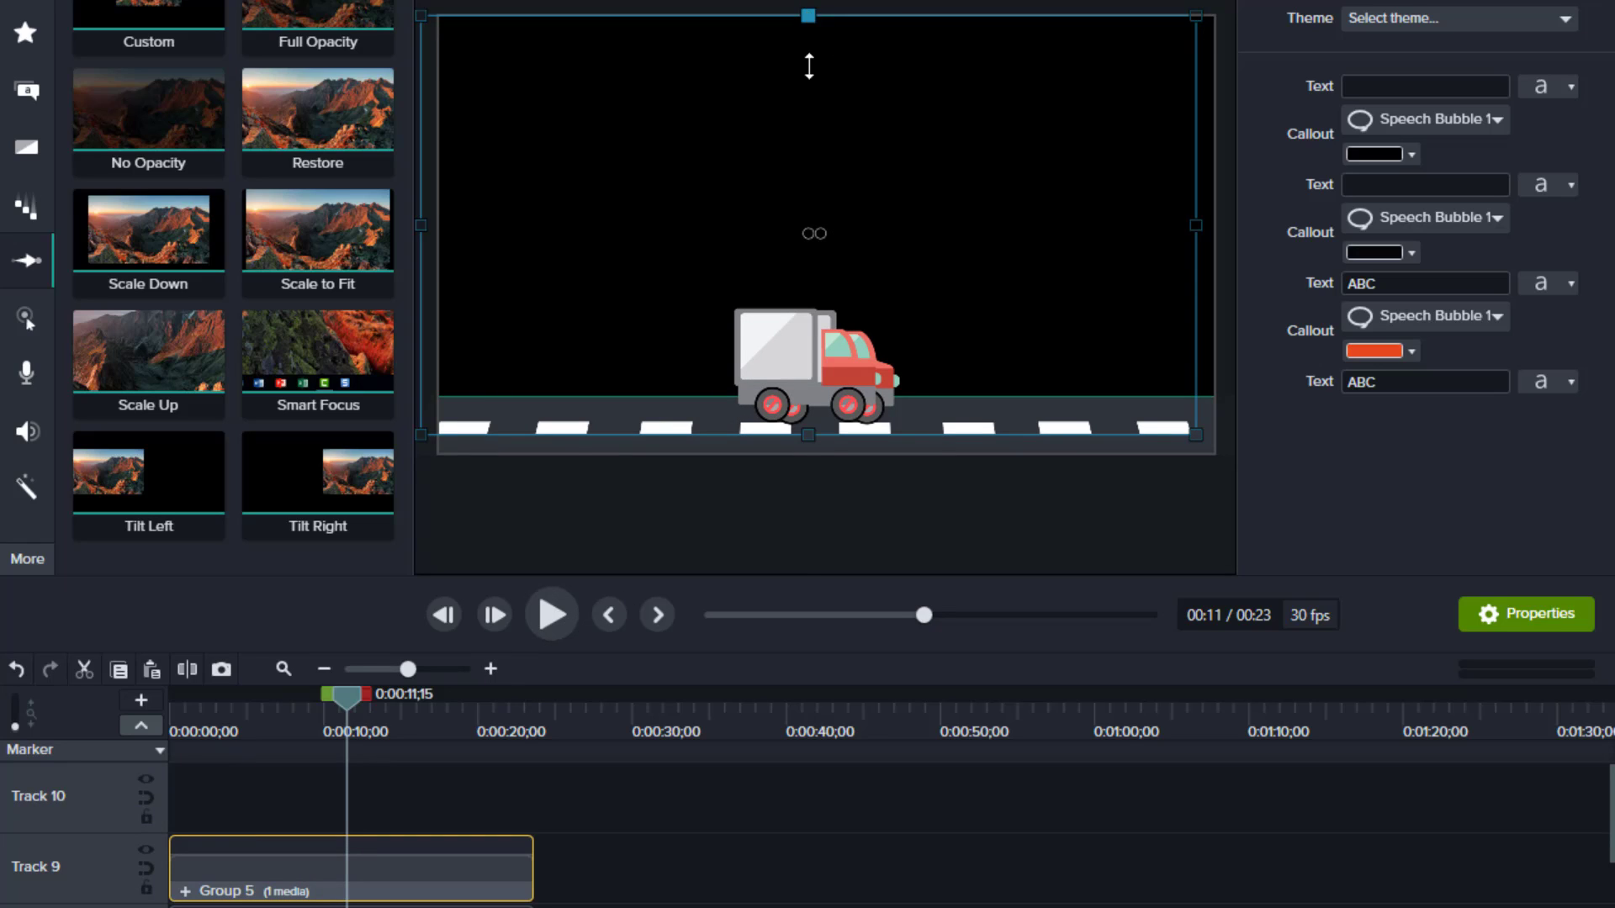
Shrink the copied group's frame closely around its truck, move it above the original, and mirror it horizontally to face left.
left_click_drag(809, 66, 820, 294)
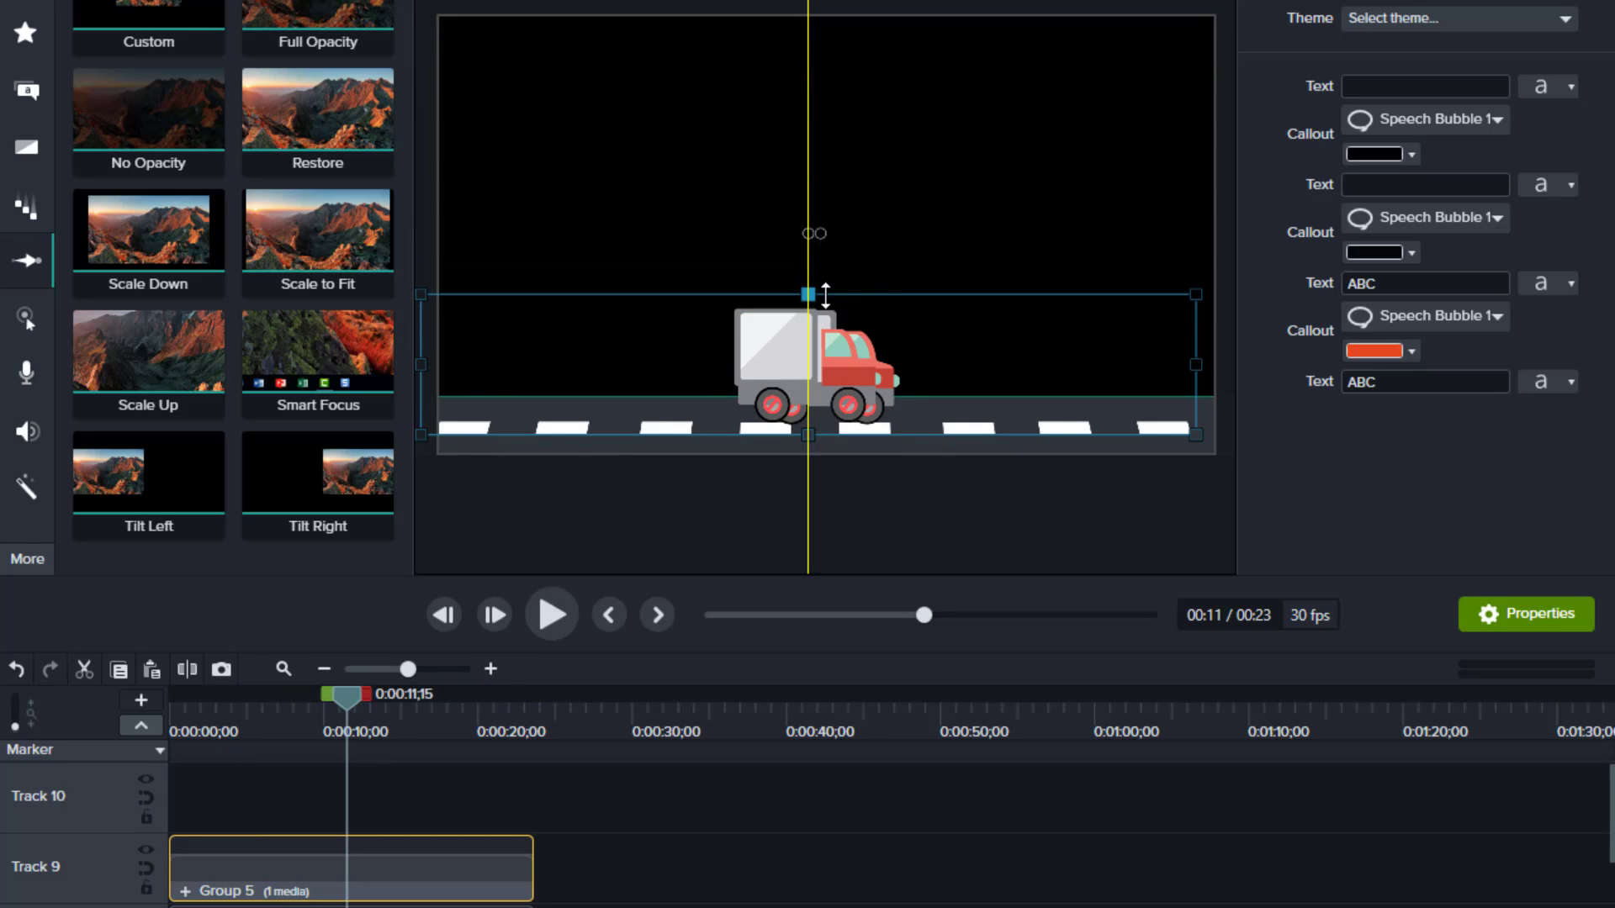
left_click_drag(946, 300, 950, 165)
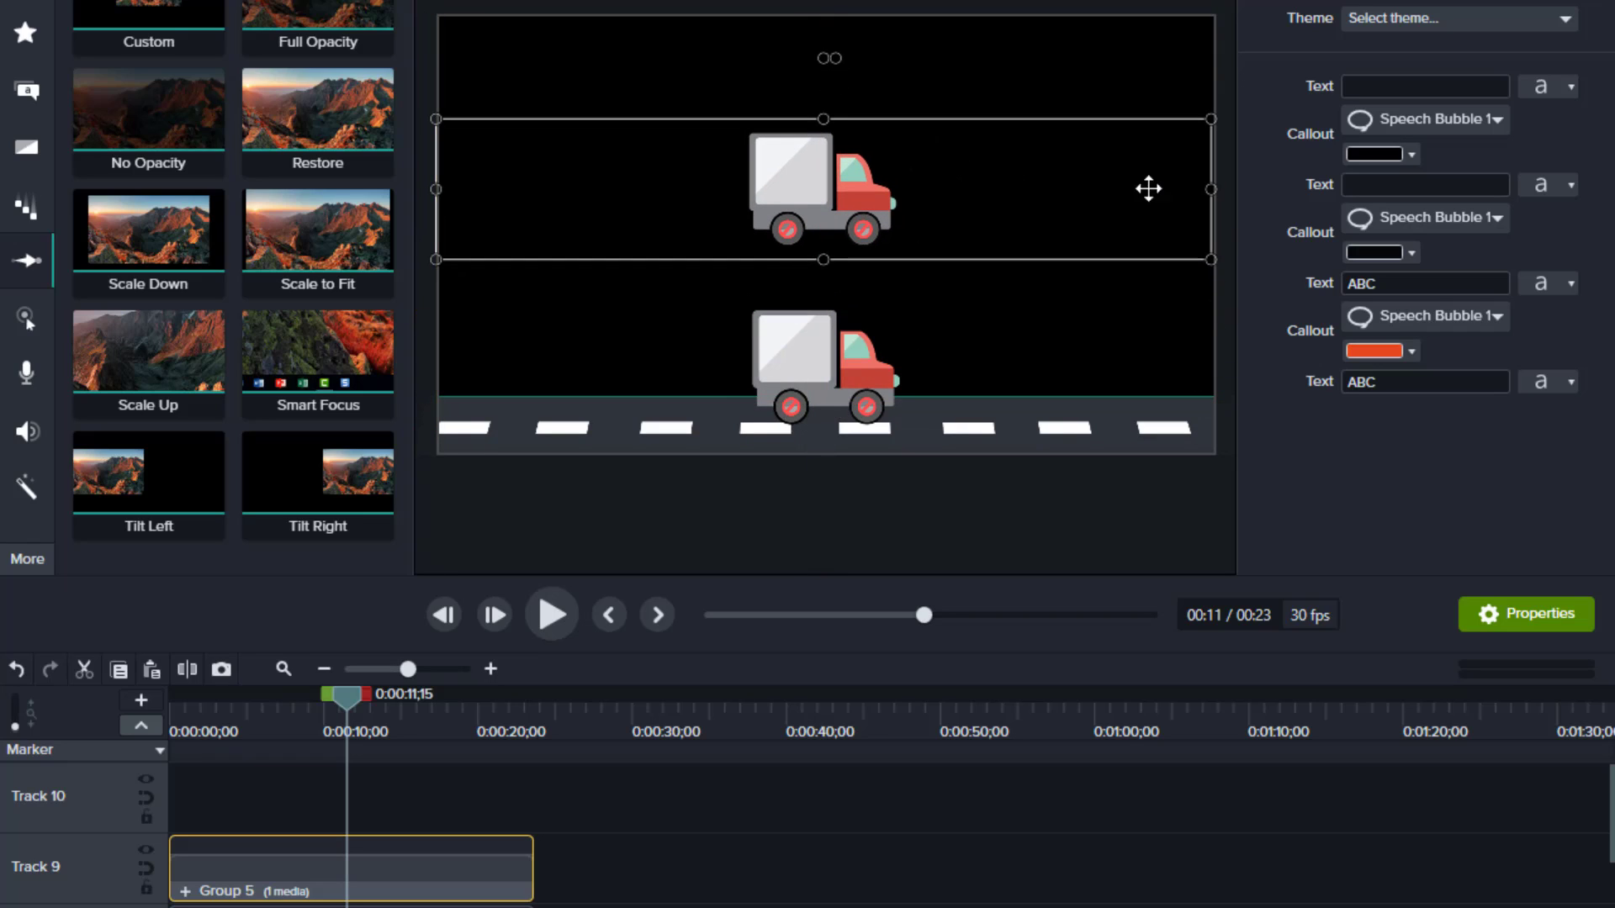
left_click_drag(1211, 190, 930, 207)
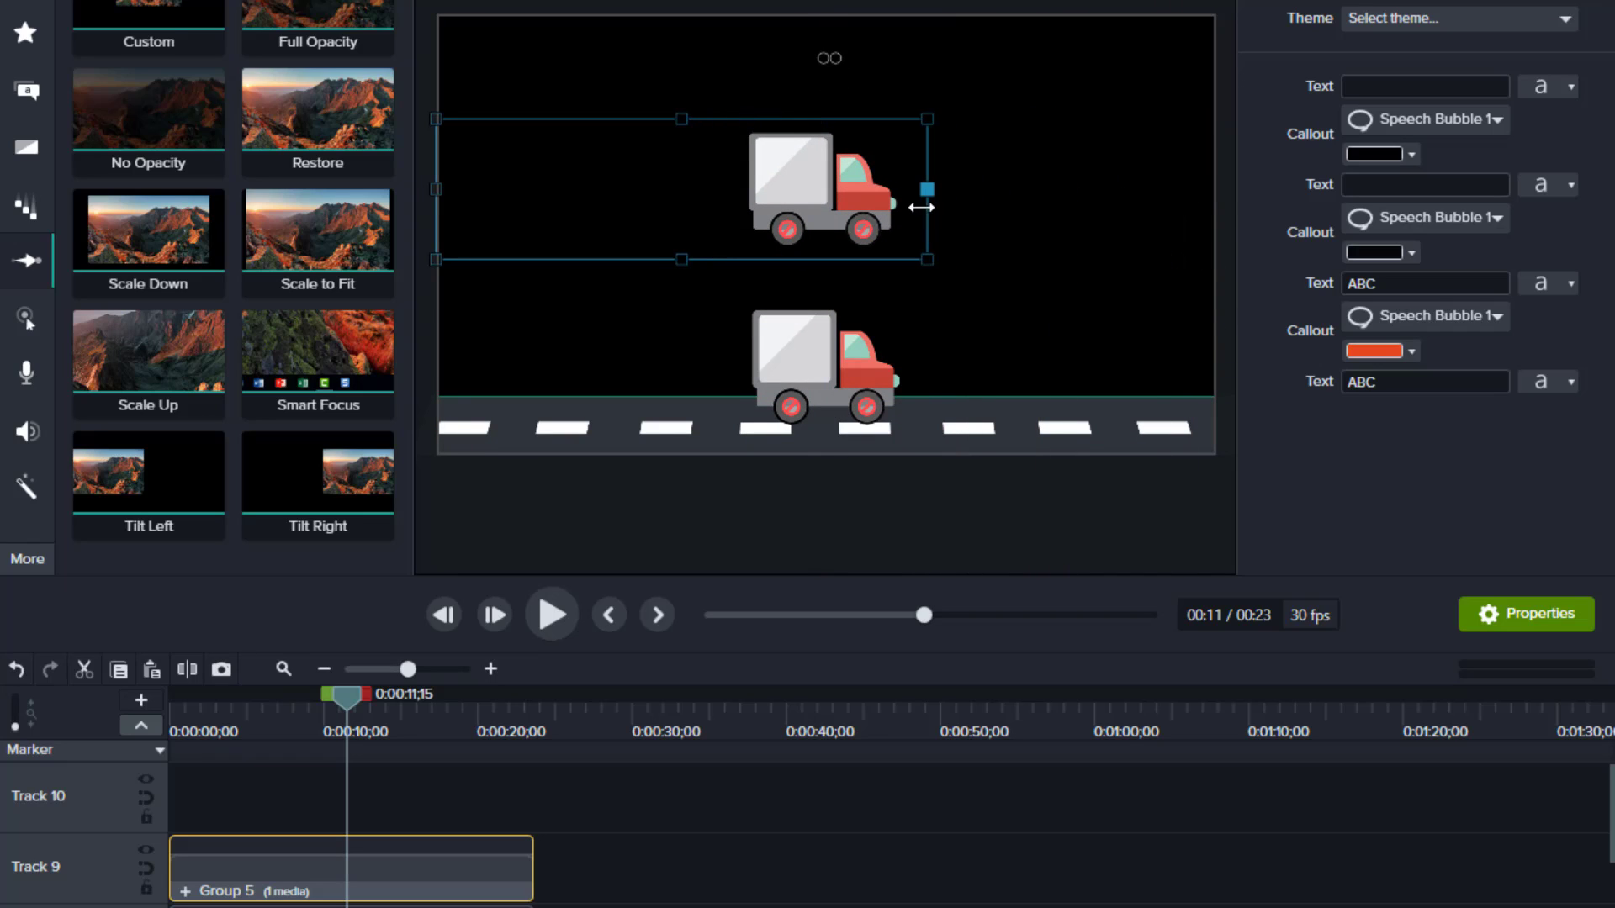
left_click_drag(679, 202, 741, 206)
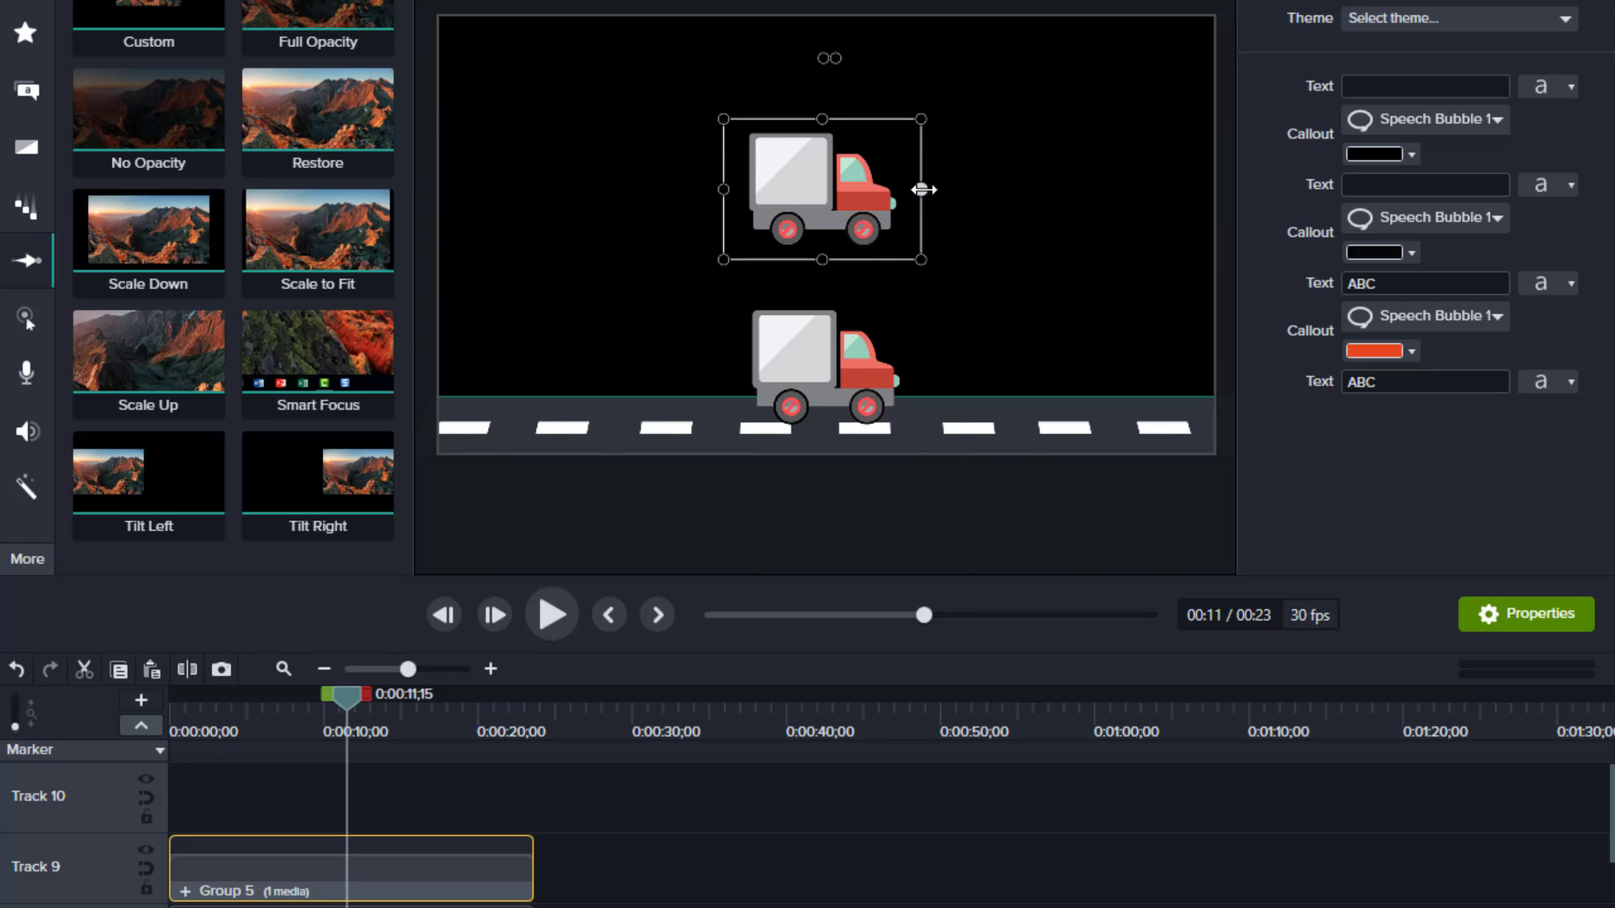
left_click_drag(922, 189, 721, 243)
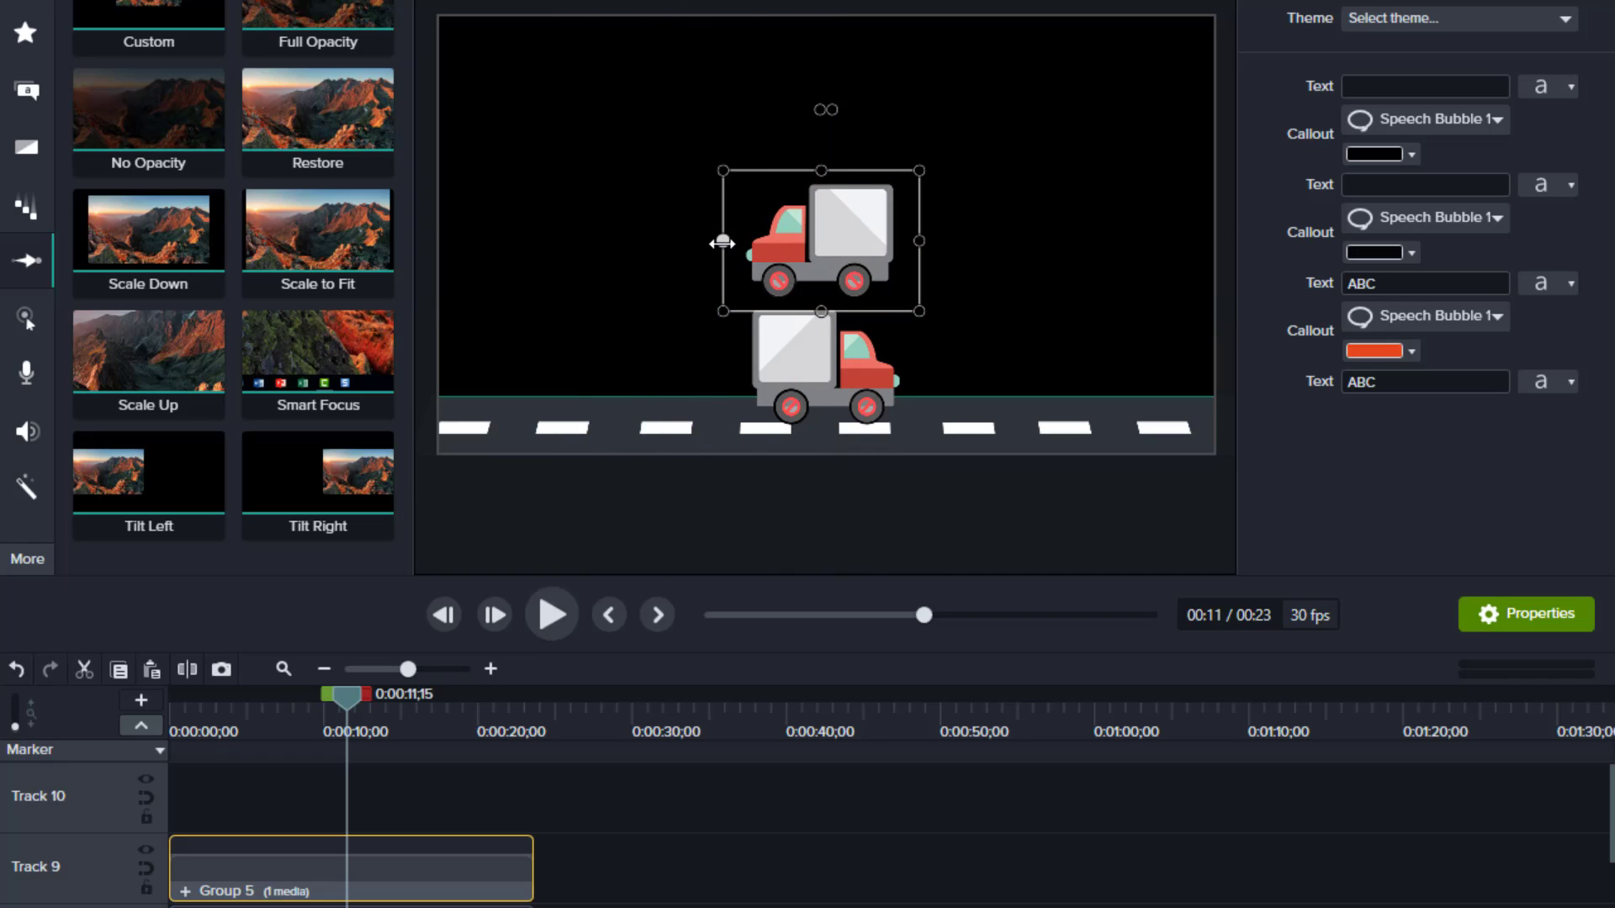
left_click(957, 283)
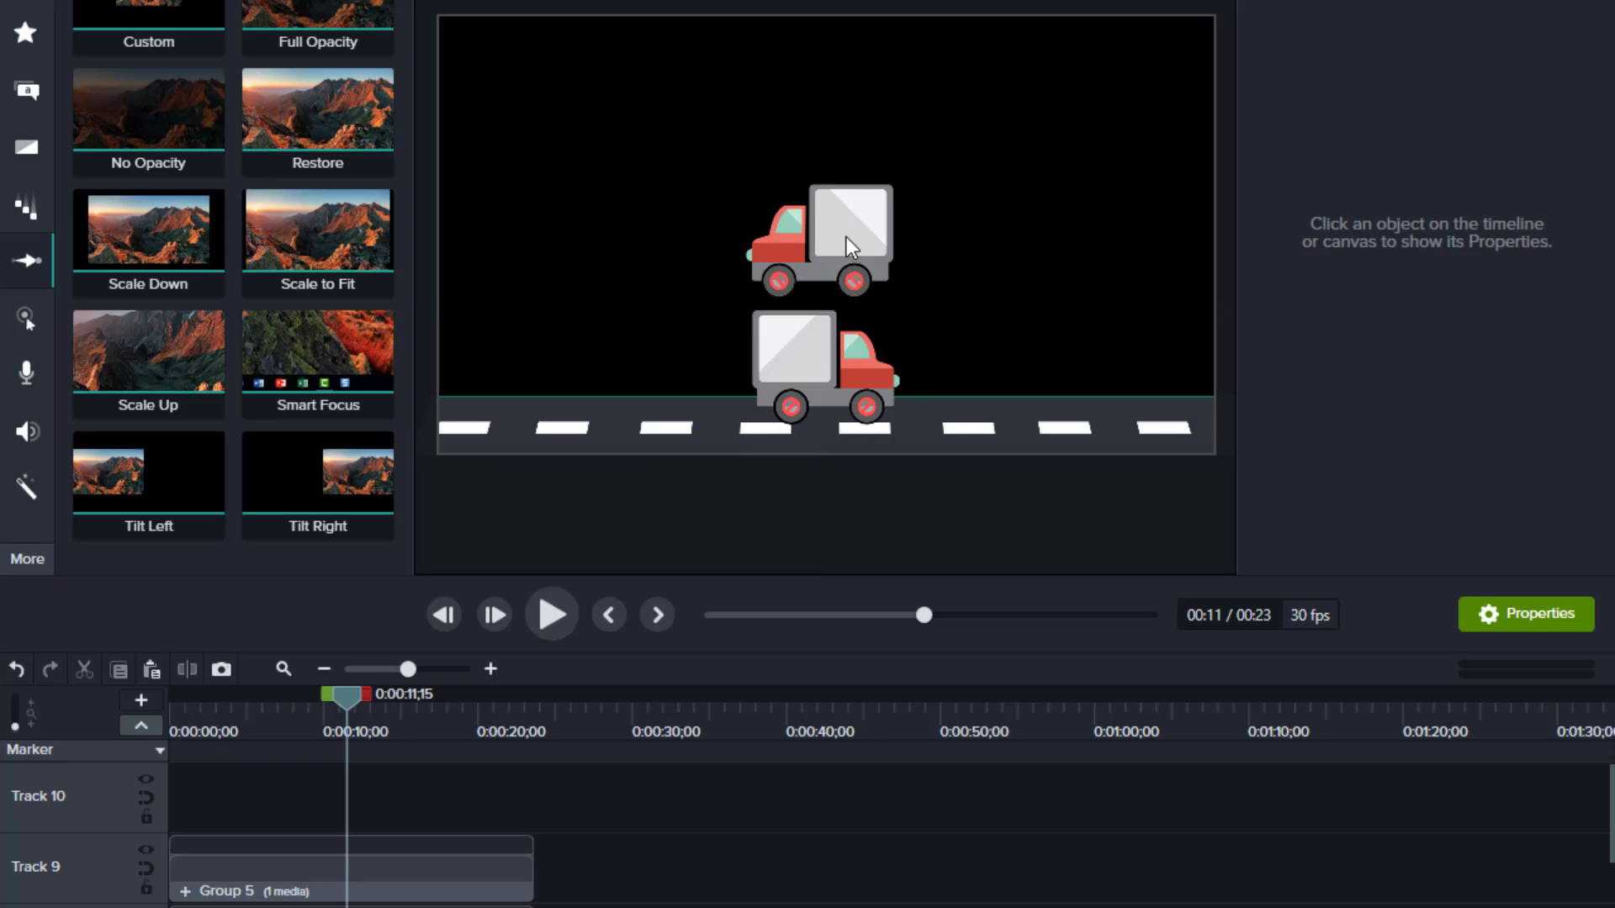
Move the mirrored truck down onto the right part of the road.
left_click(847, 245)
left_click_drag(906, 269, 1122, 390)
Play back both trucks from the start and replay the section after about 11 seconds to check the mirrored truck.
left_click(609, 615)
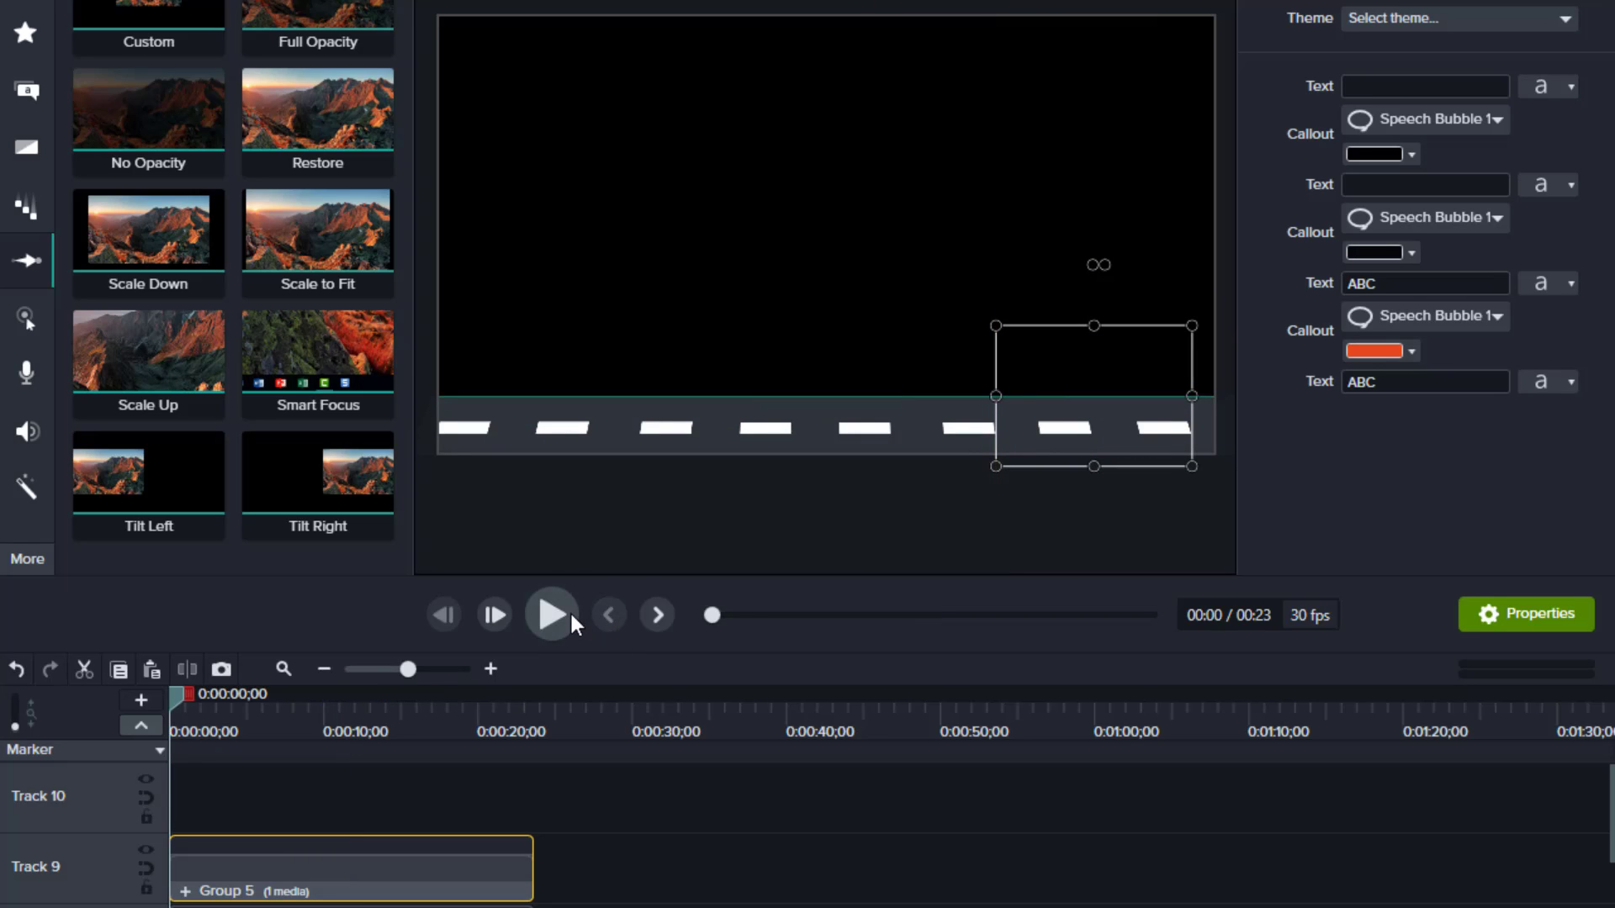
left_click(552, 614)
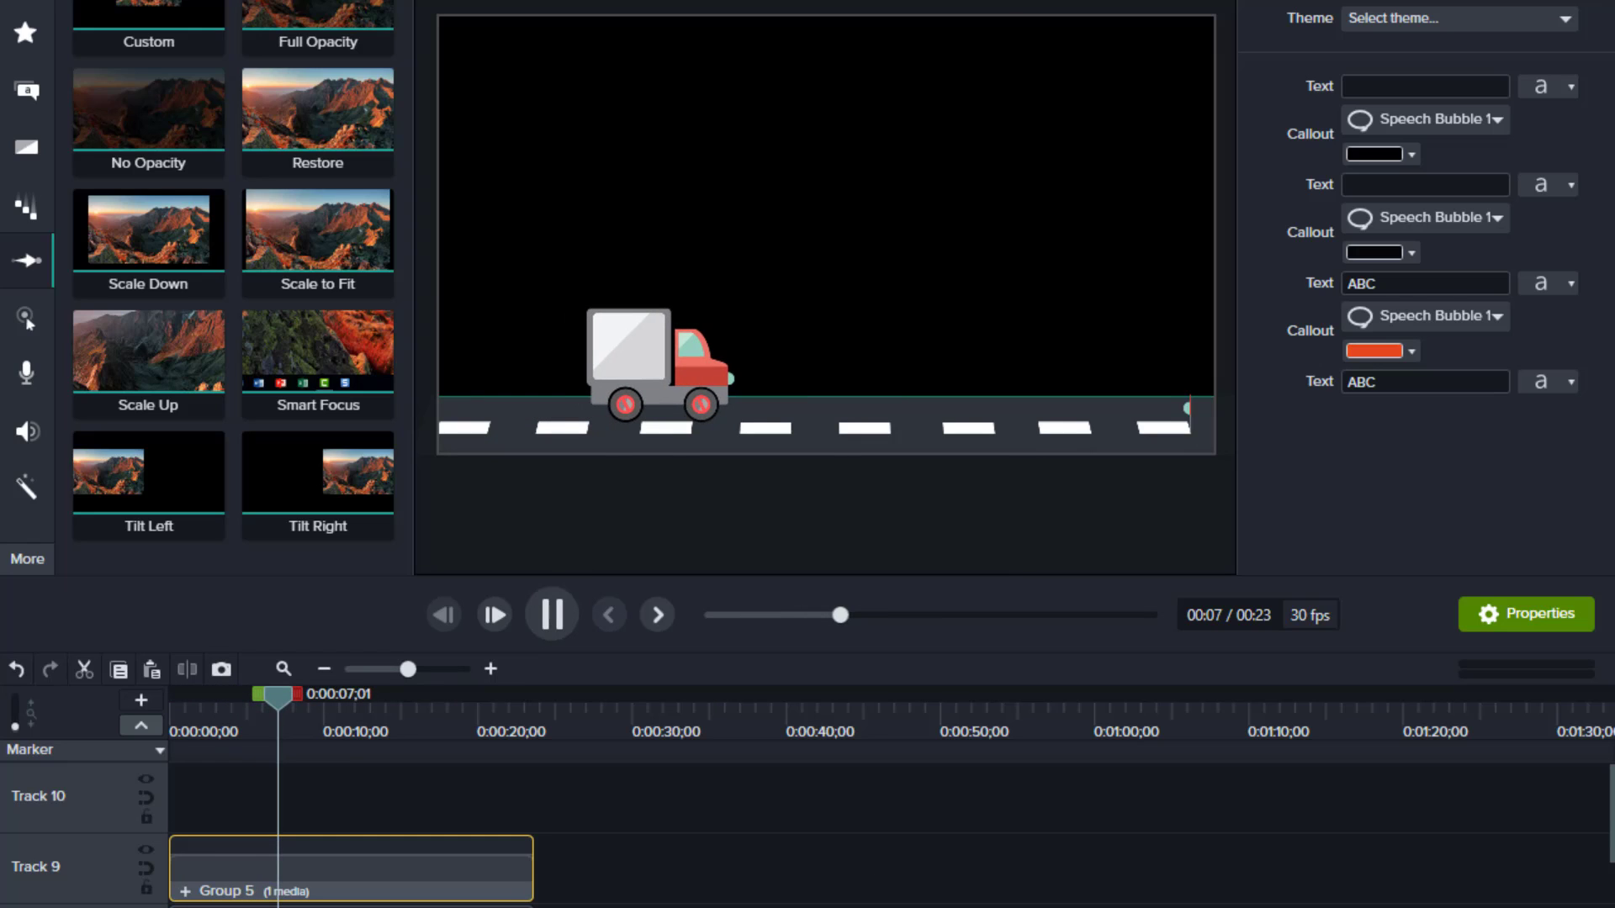
left_click(790, 882)
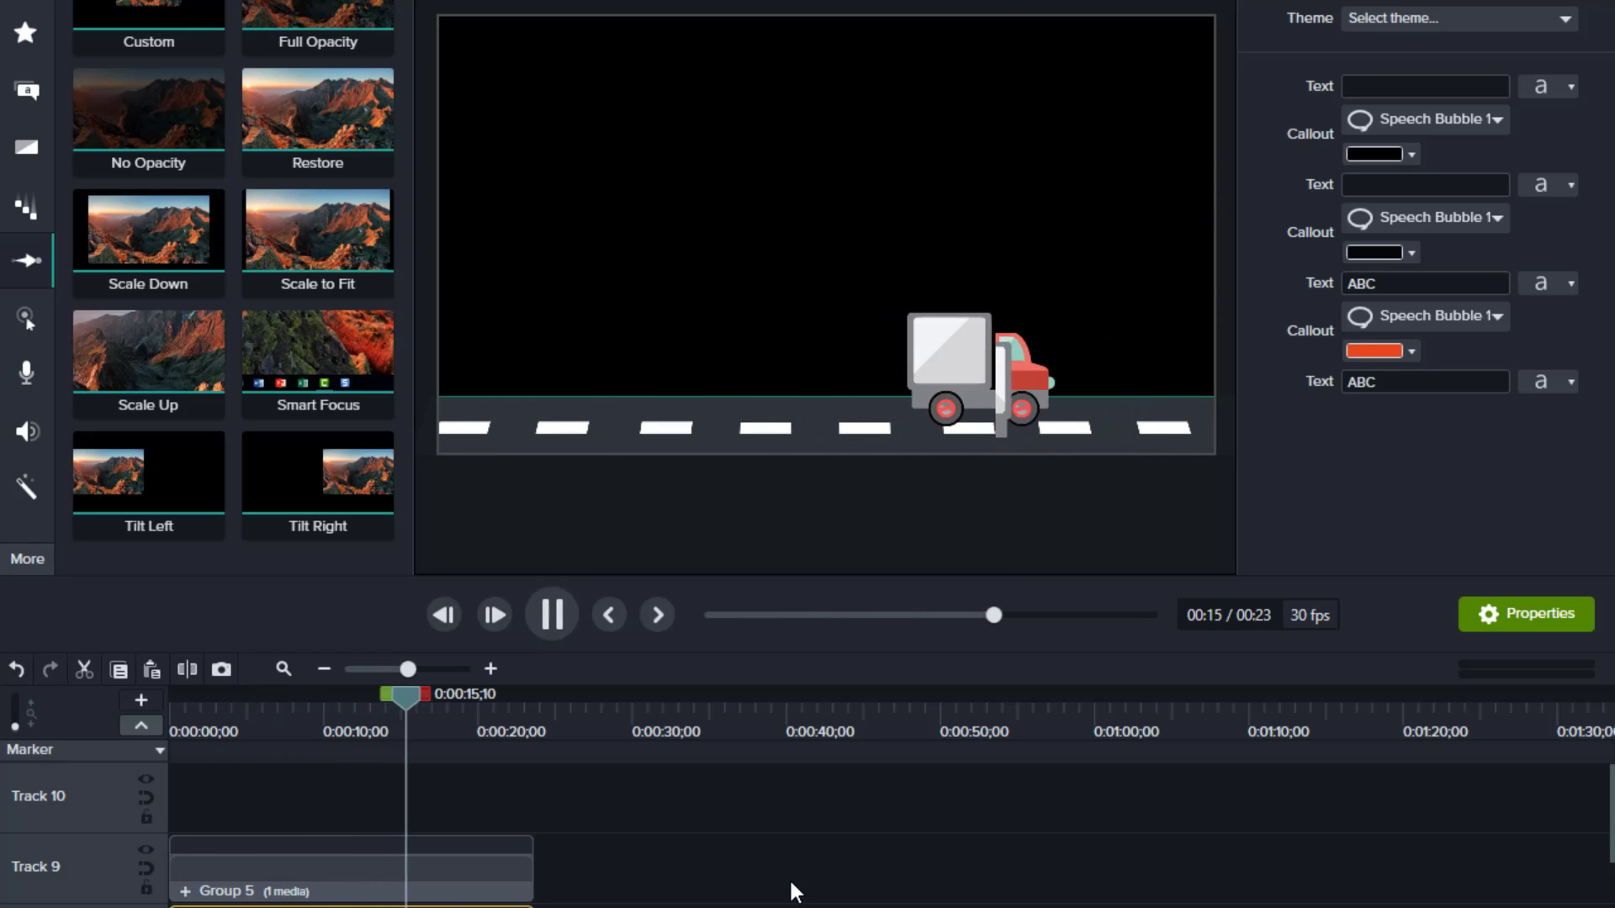
key("space")
left_click(357, 693)
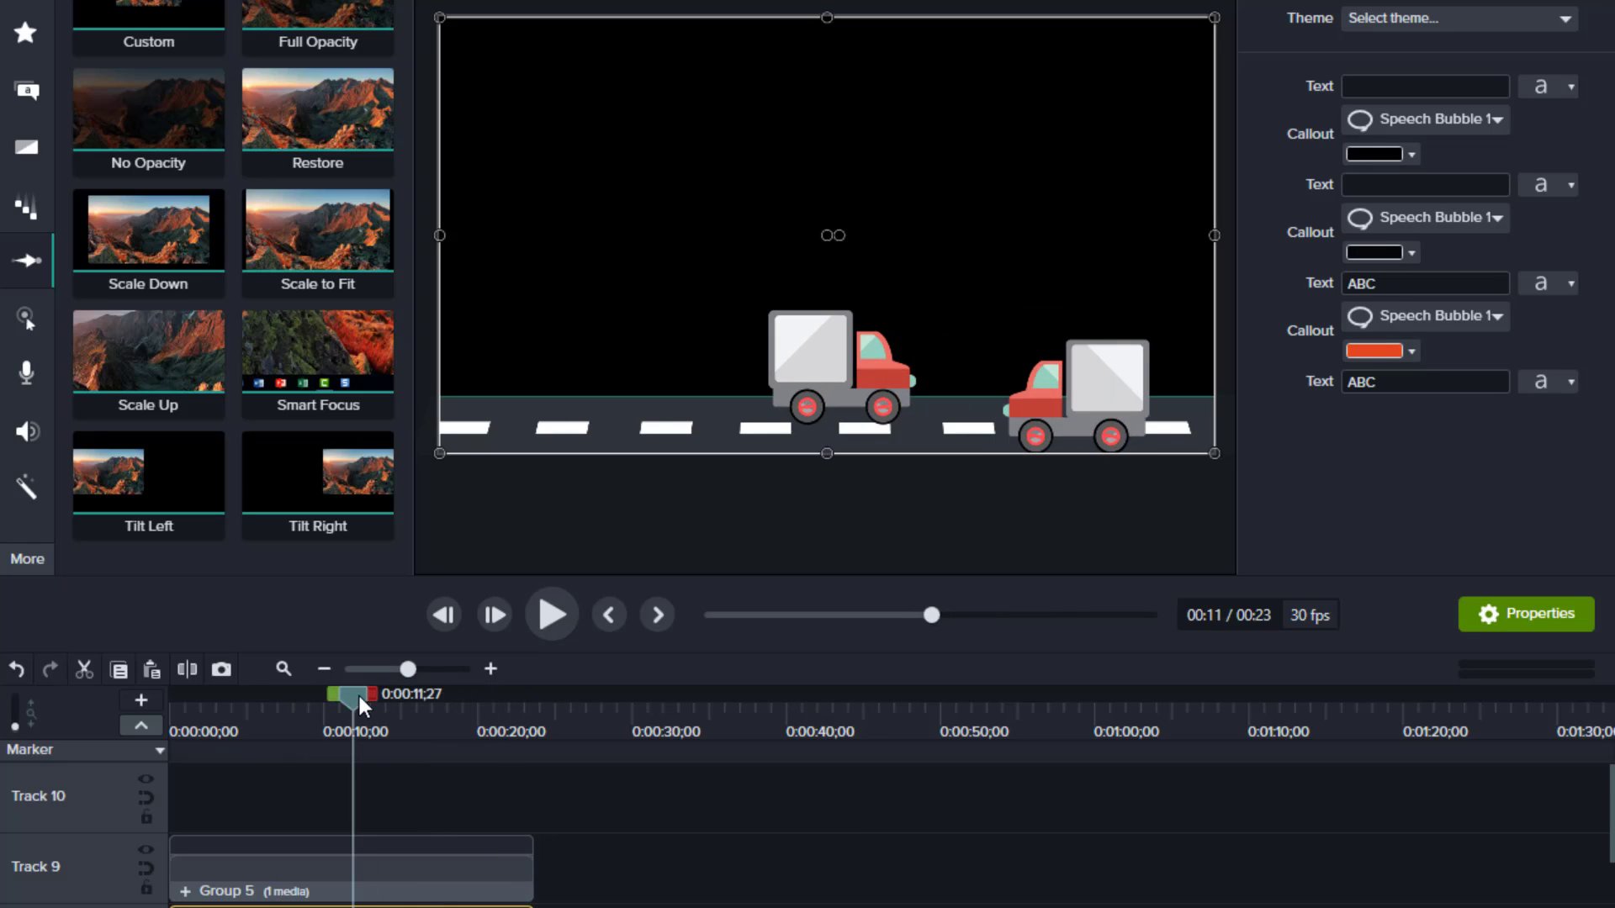
left_click(1085, 414)
key("space")
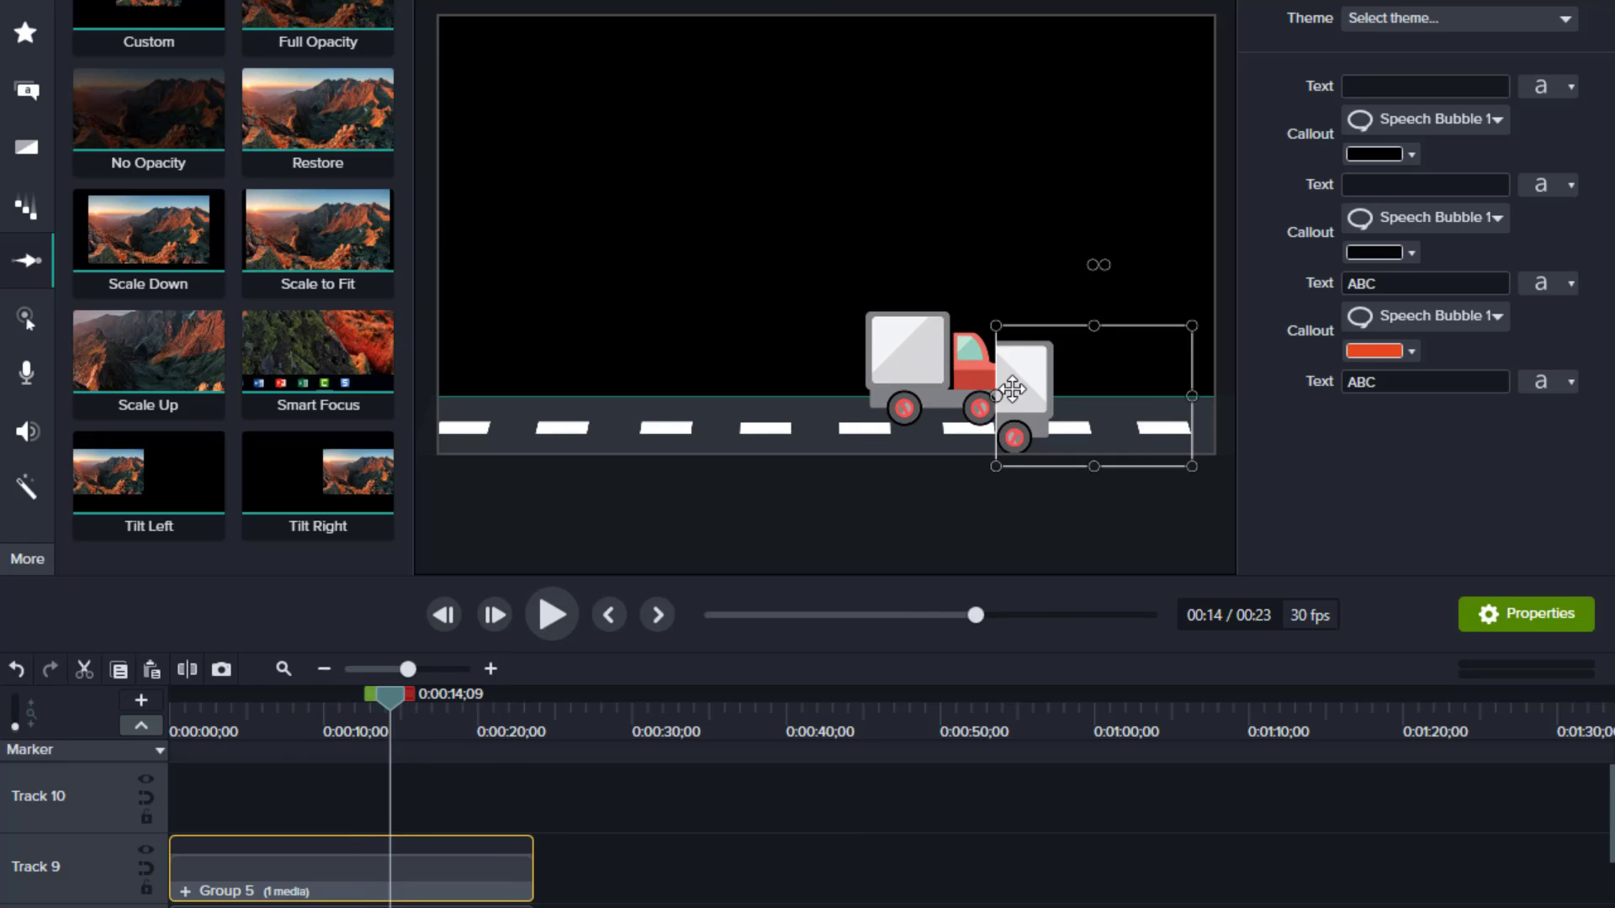
Widen the mirrored truck group's frame to the canvas width and align it over the road's lower lane.
left_click_drag(998, 393, 373, 403)
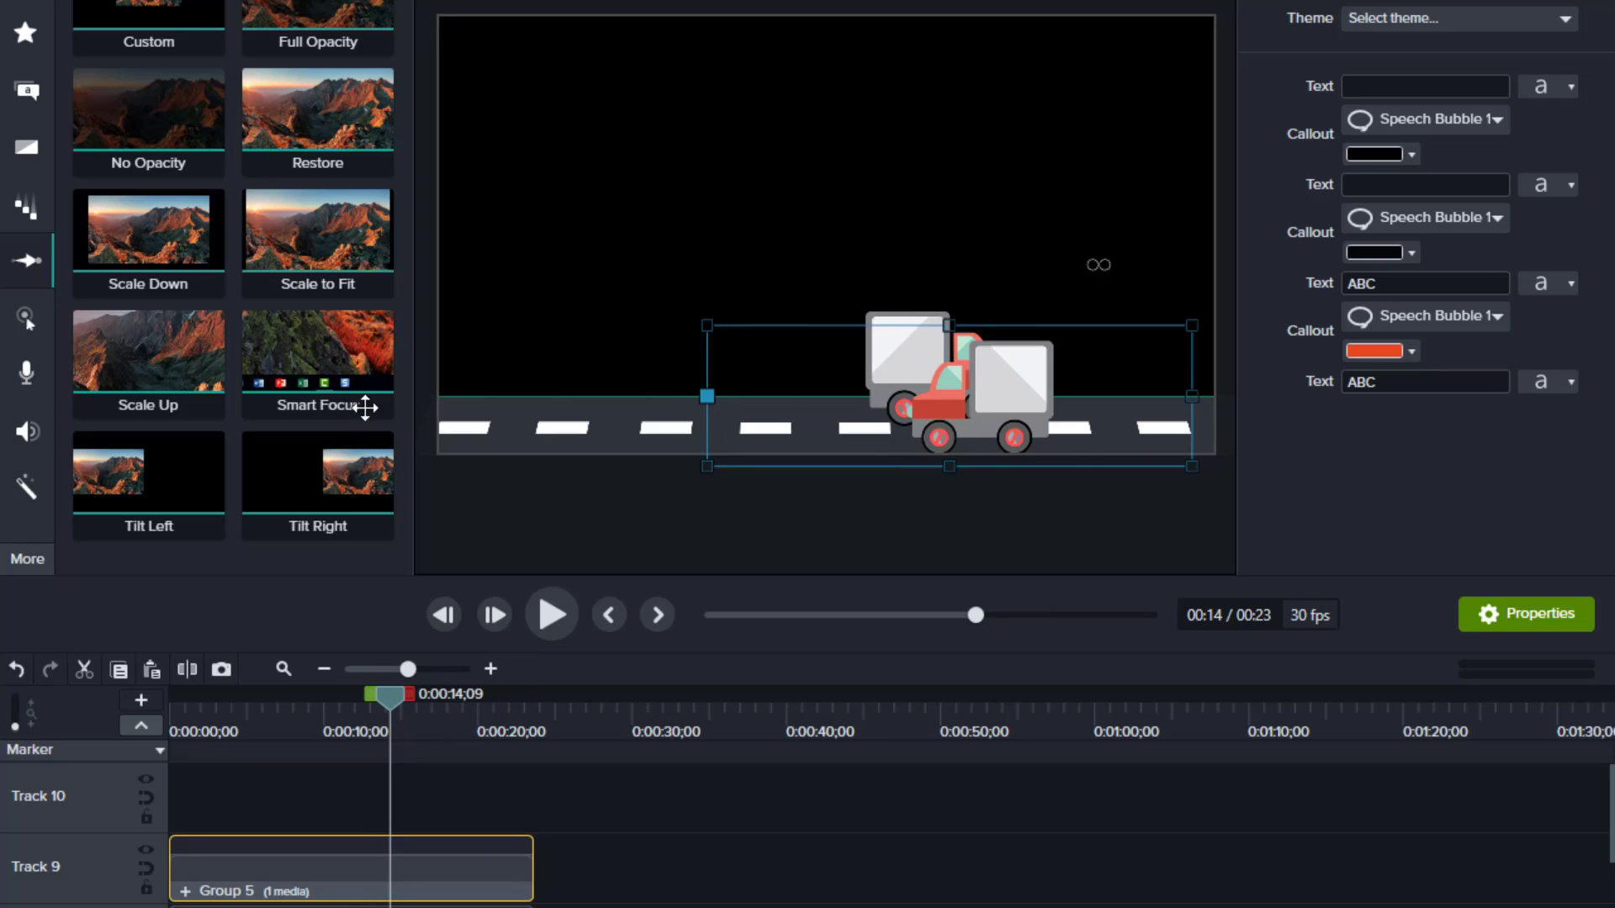
left_click_drag(1193, 395, 1394, 396)
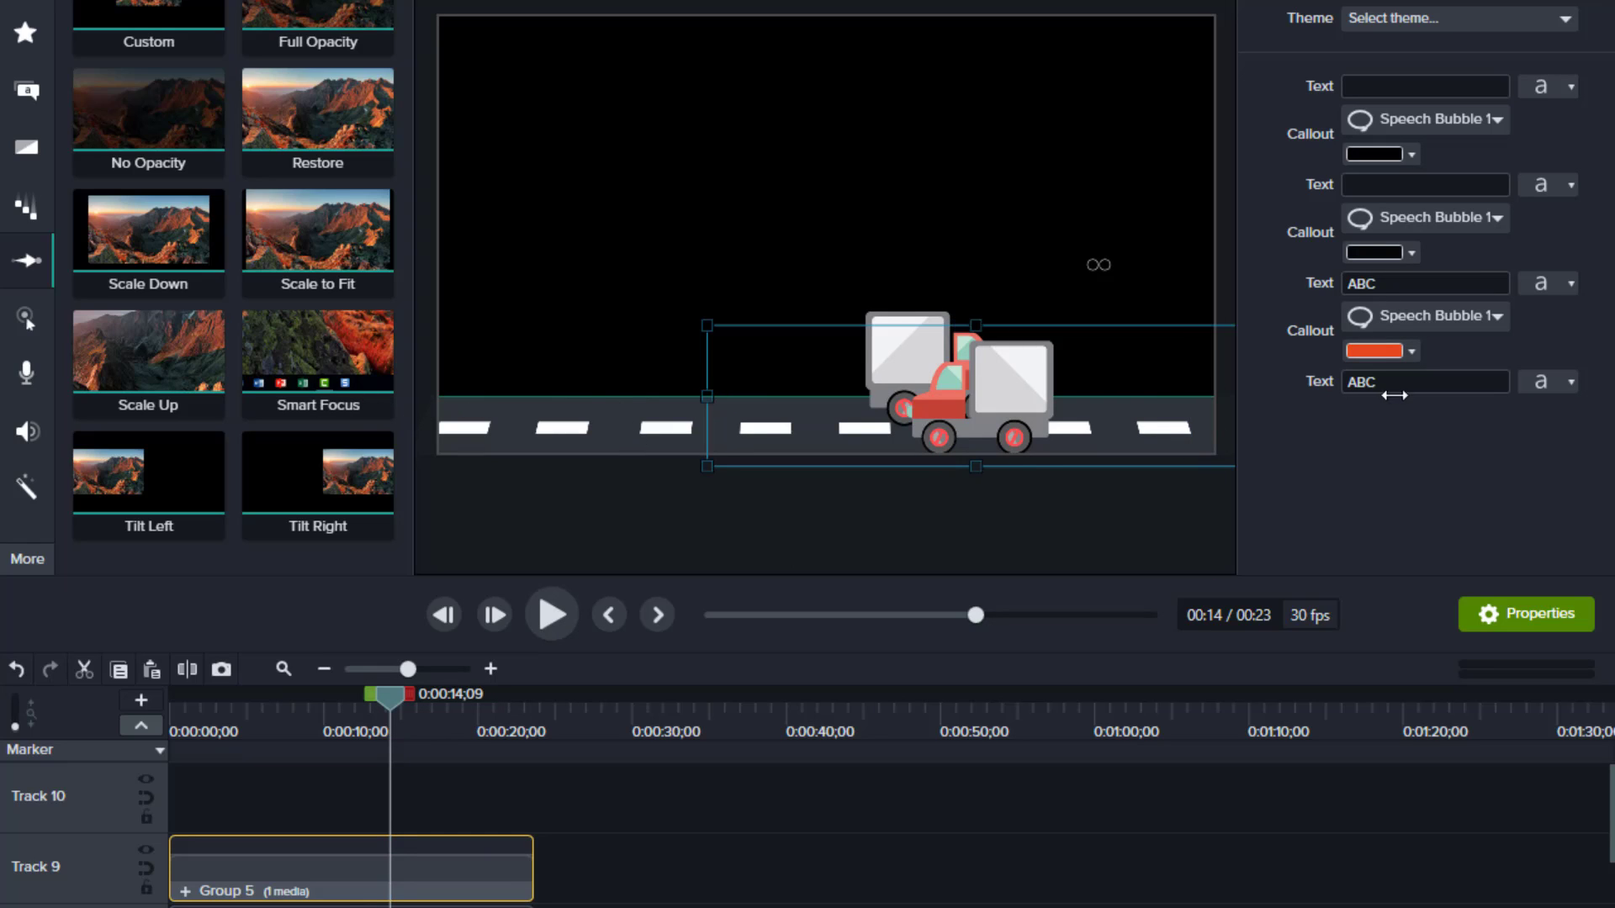
left_click_drag(1021, 363, 737, 389)
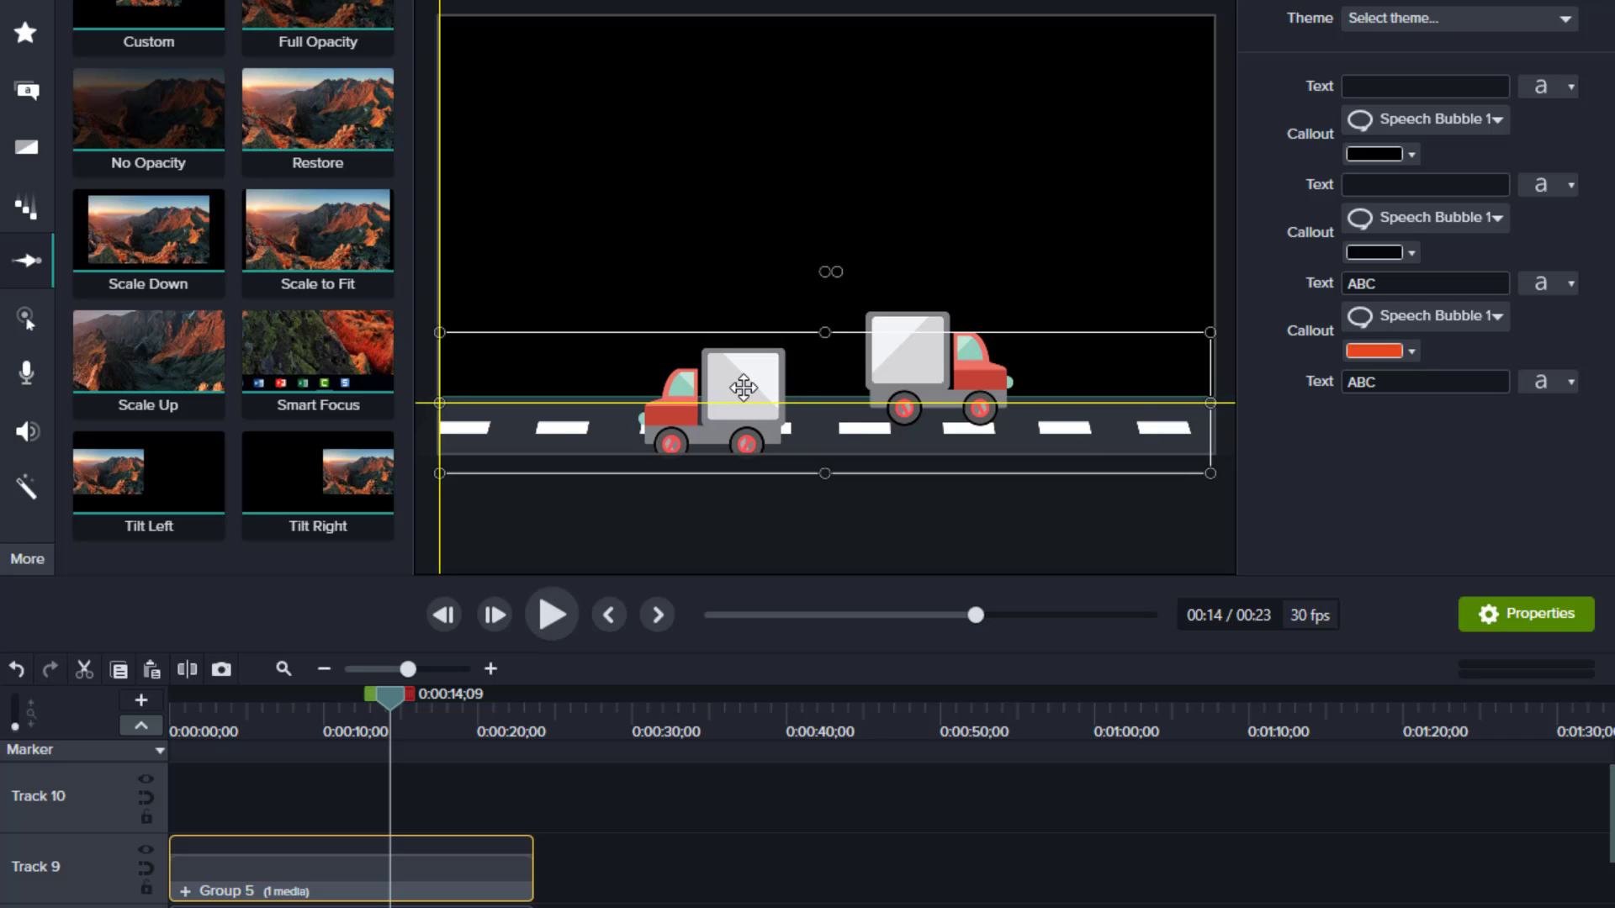
left_click(799, 554)
Stretch the road's lower edge to the canvas bottom while playing back the two trucks.
key("ctrl+Home")
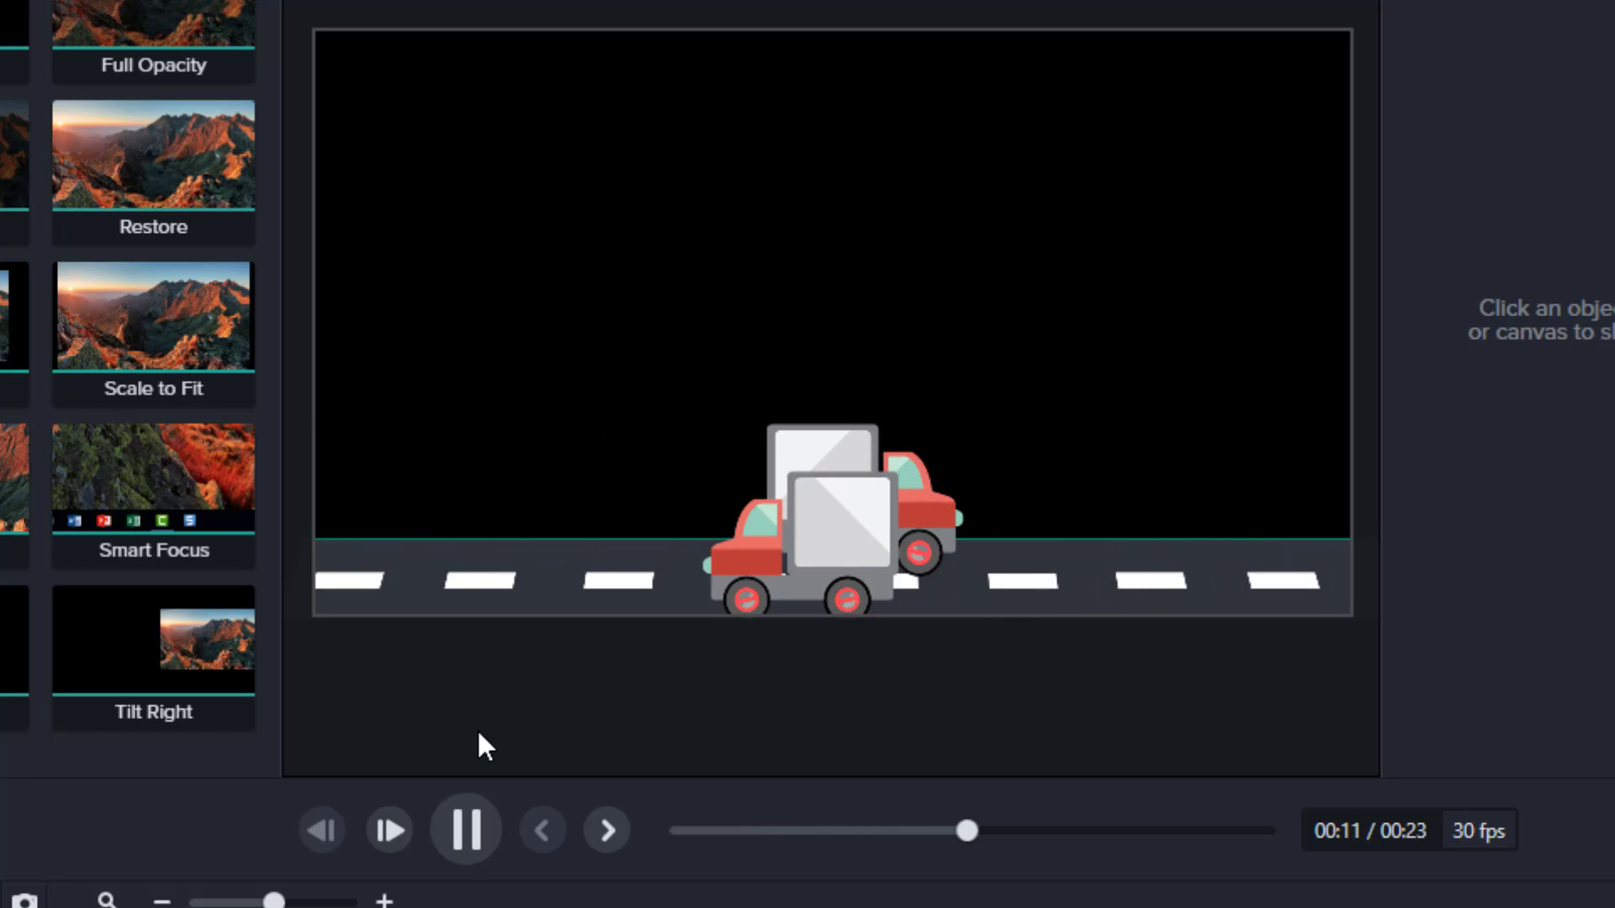
left_click(470, 830)
left_click(1081, 605)
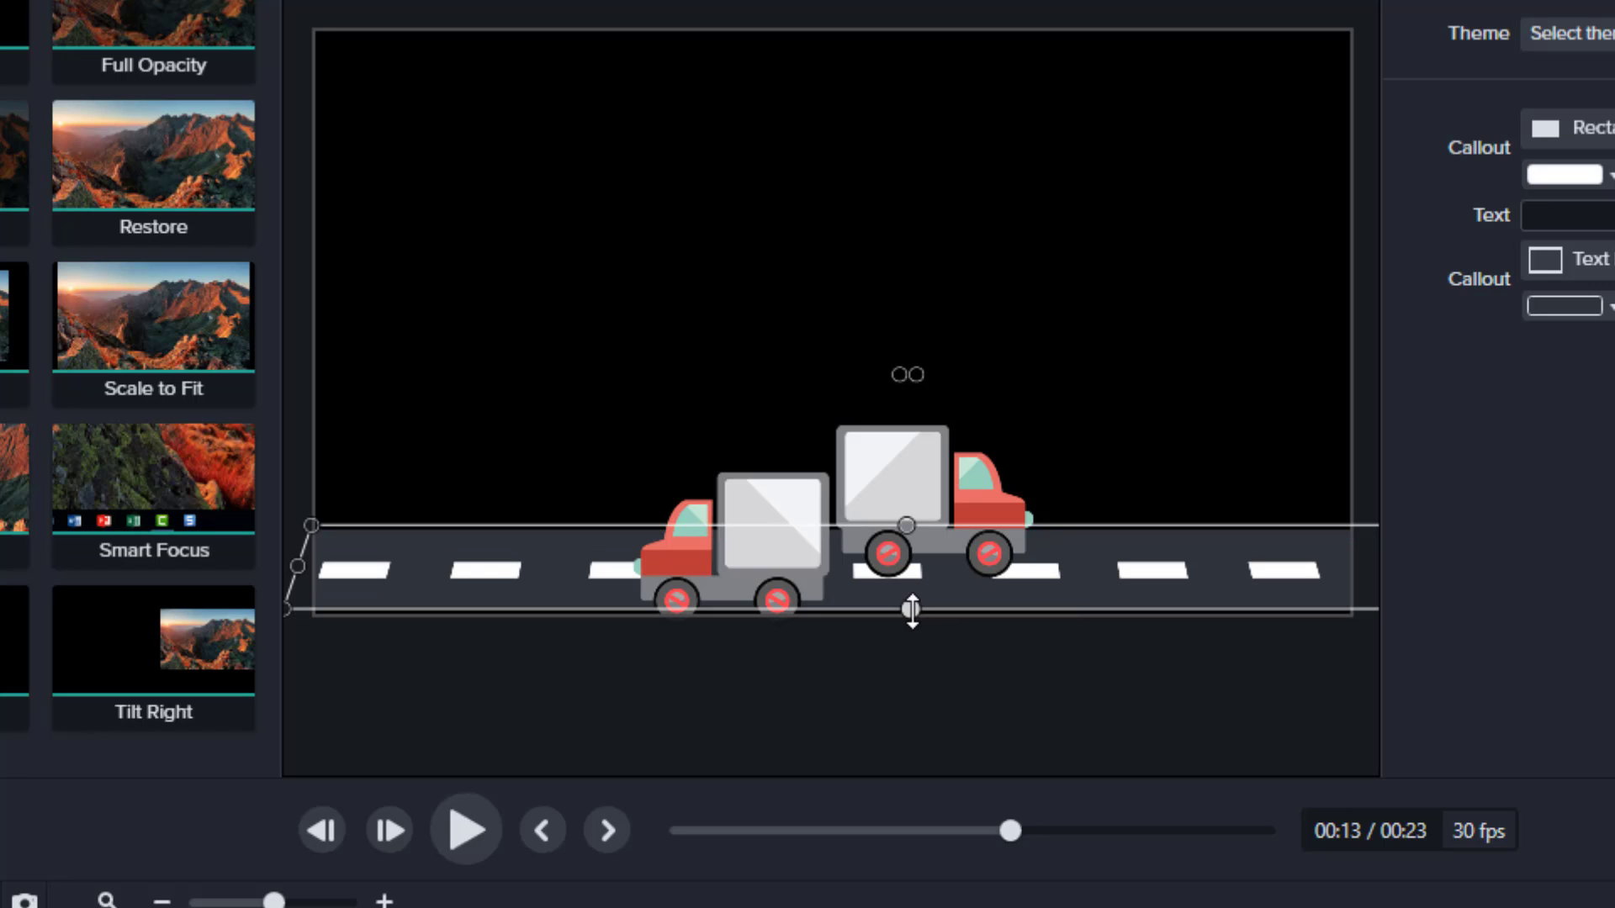
left_click_drag(912, 611, 912, 613)
left_click(929, 666)
left_click(468, 831)
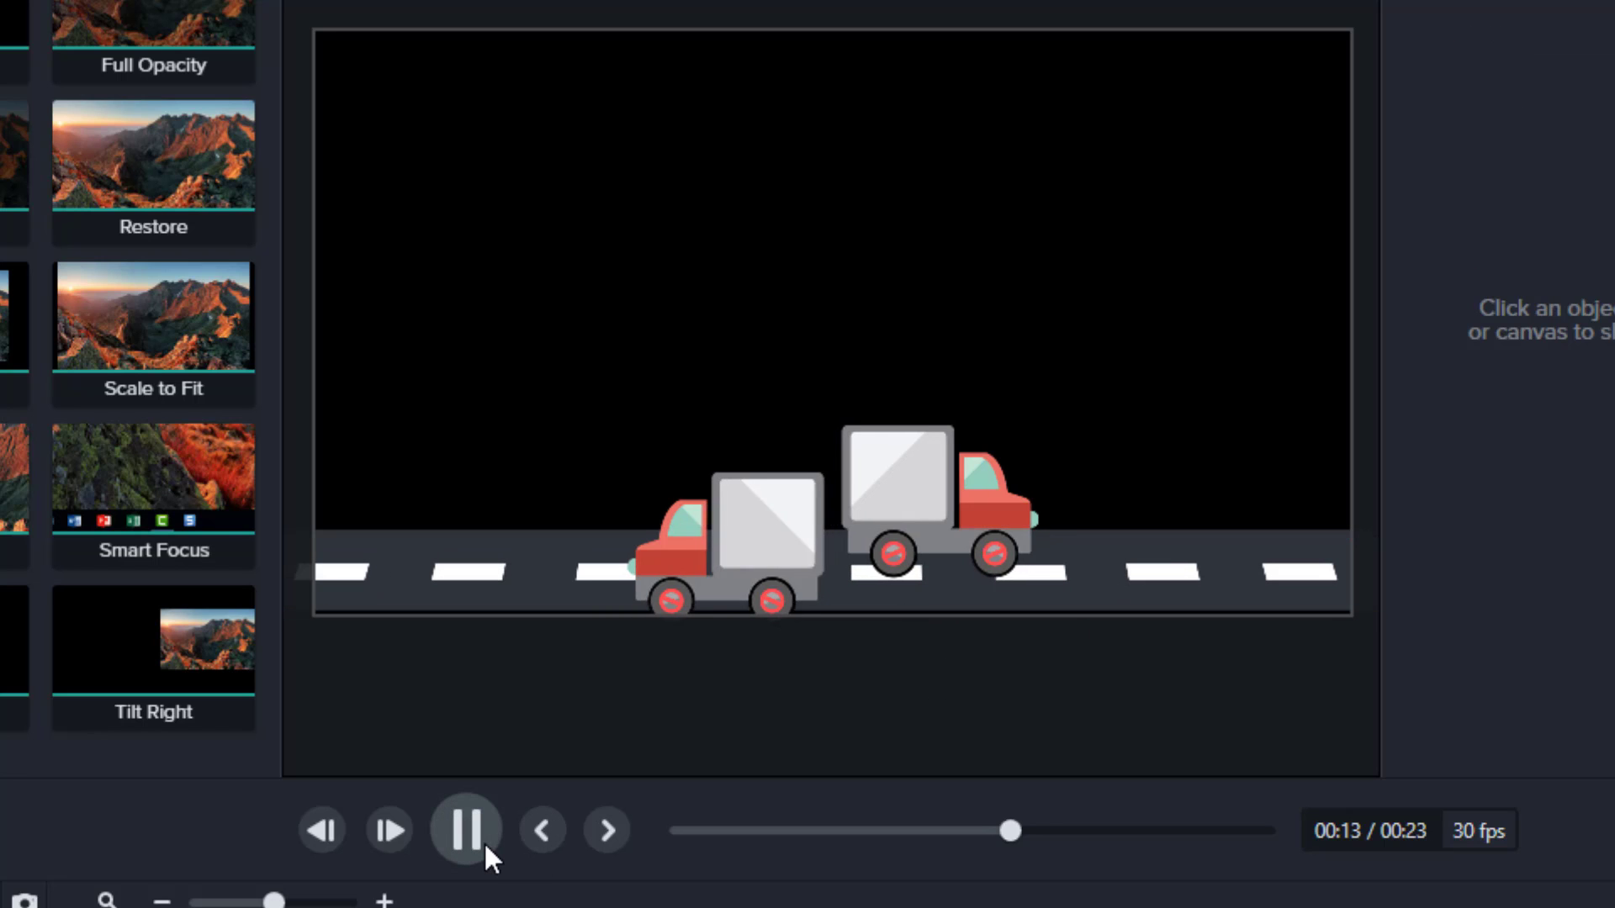
left_click(471, 831)
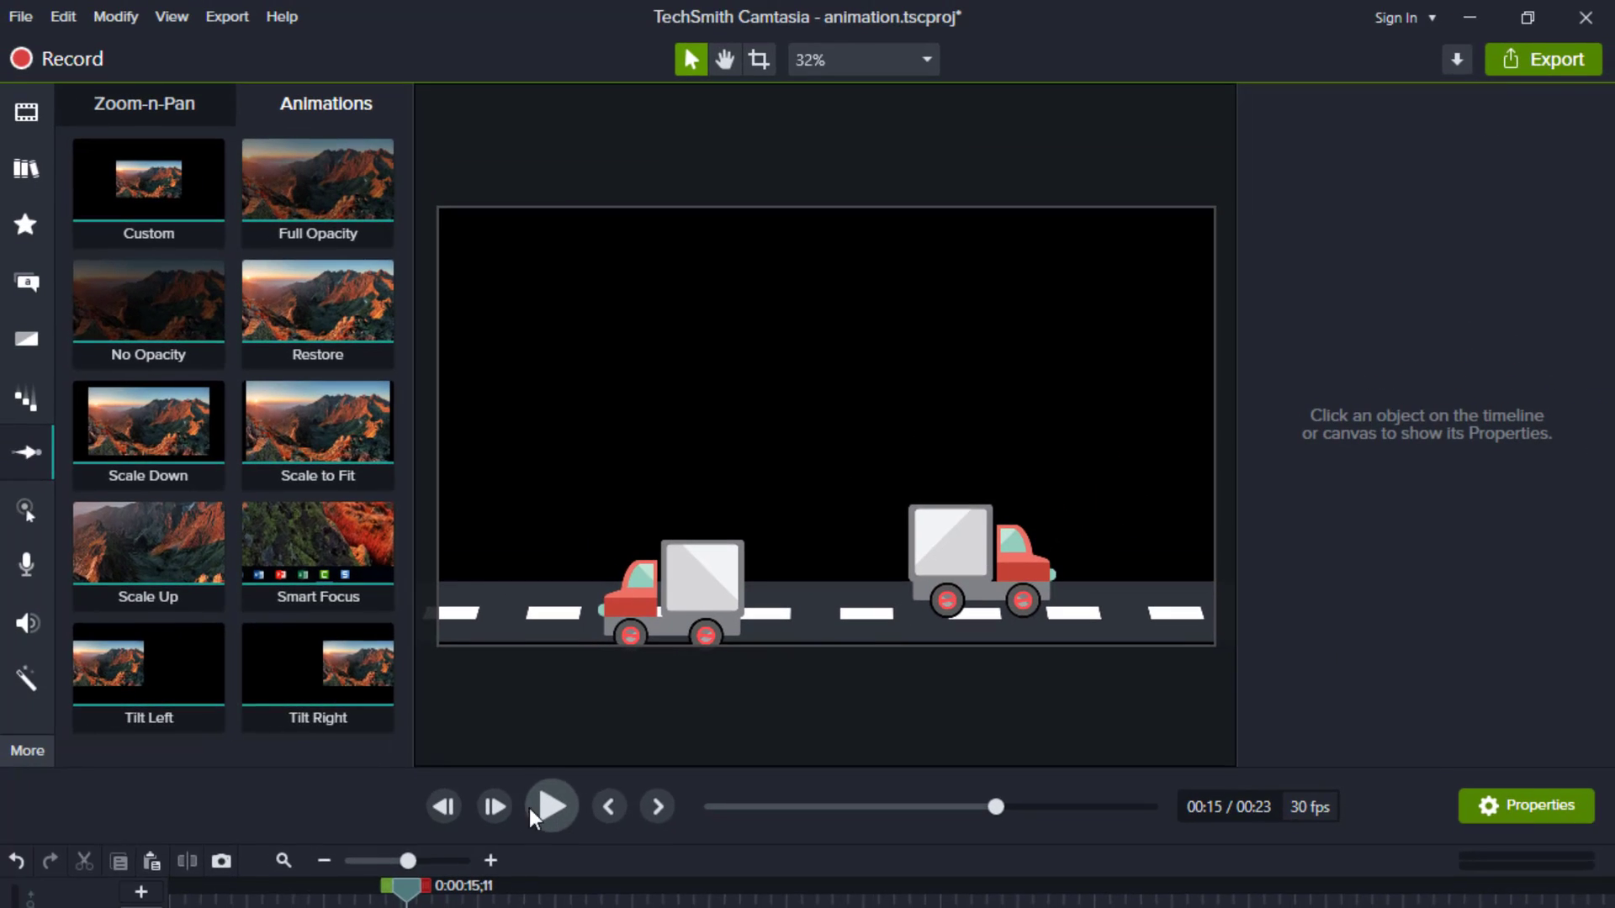
Add the mountaindawn clip from the library's Motion Backgrounds to the canvas.
left_click(29, 179)
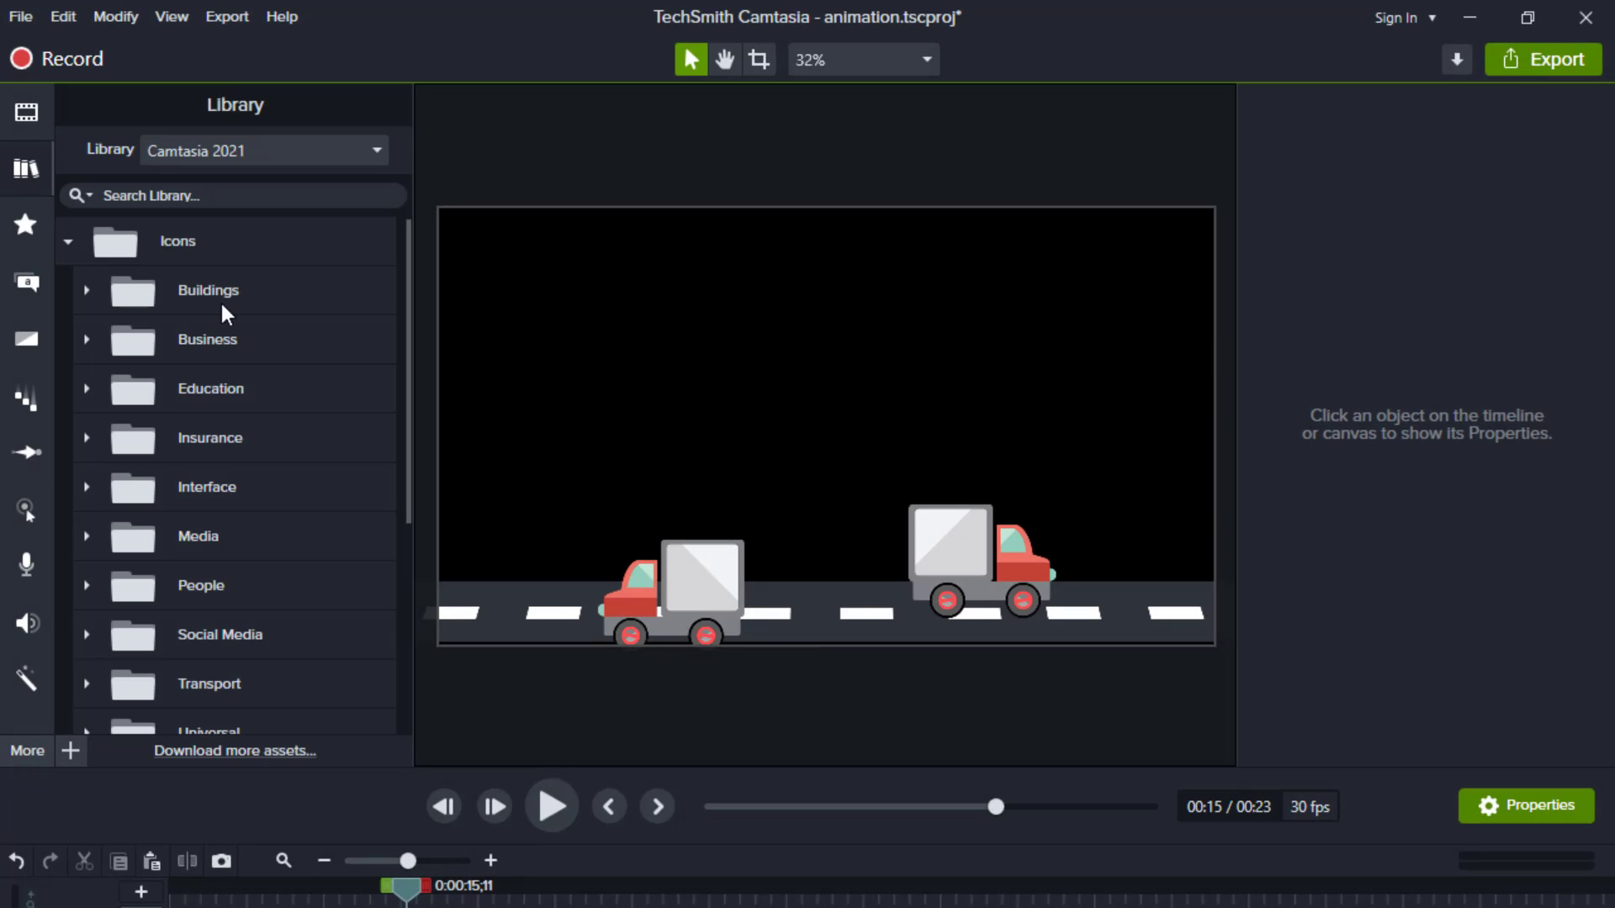
scroll(402, 314, "down", 2)
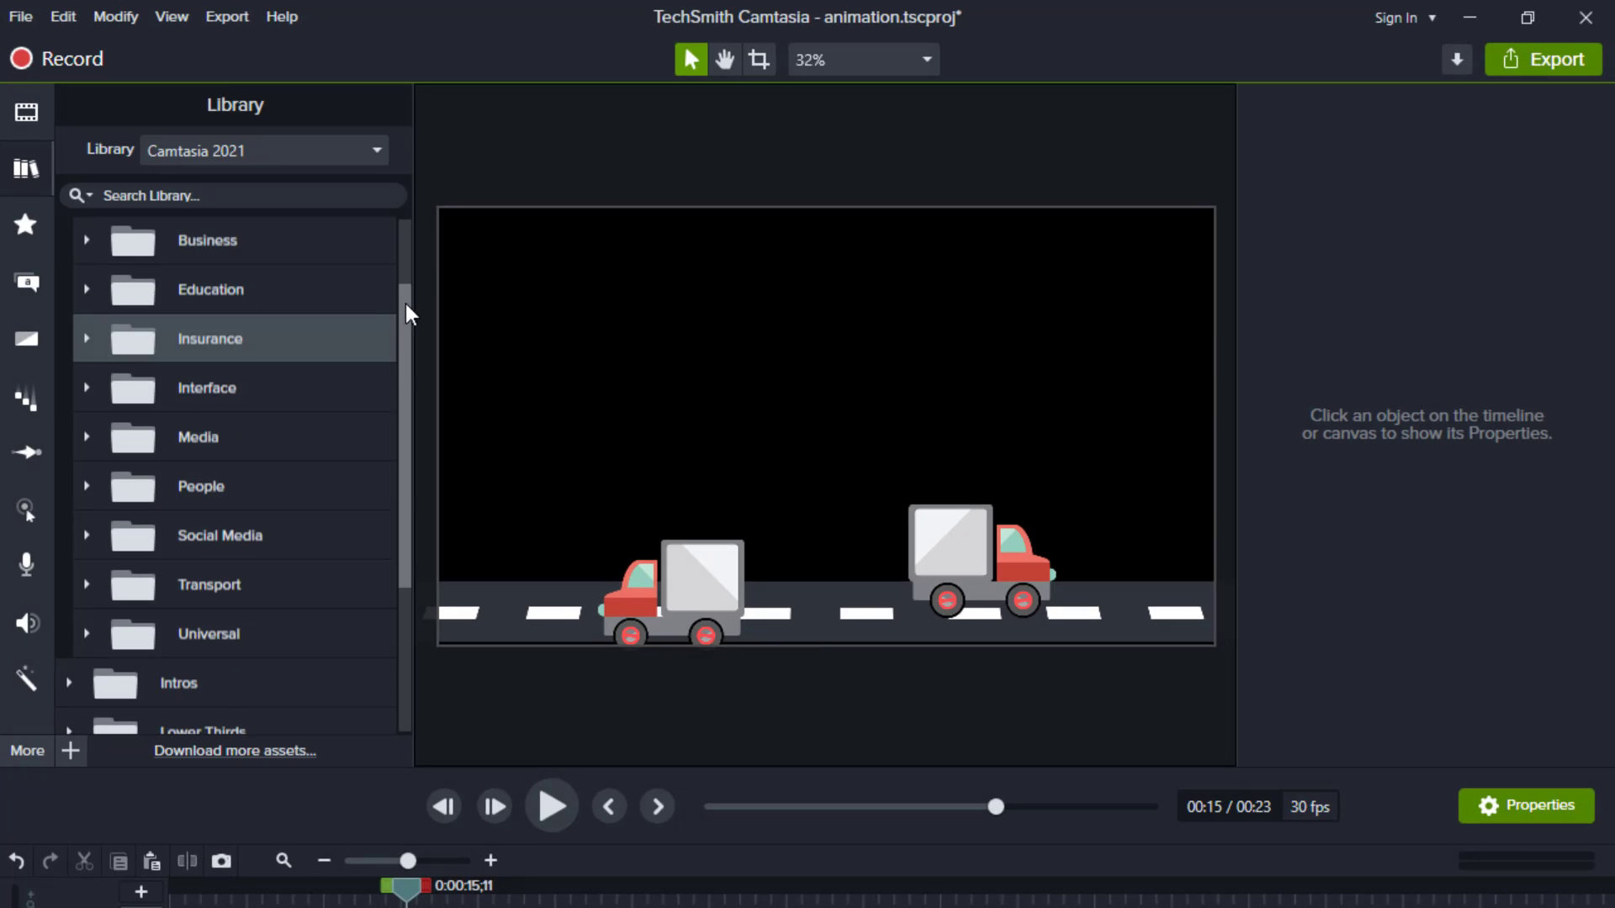
scroll(412, 286, "up", 2)
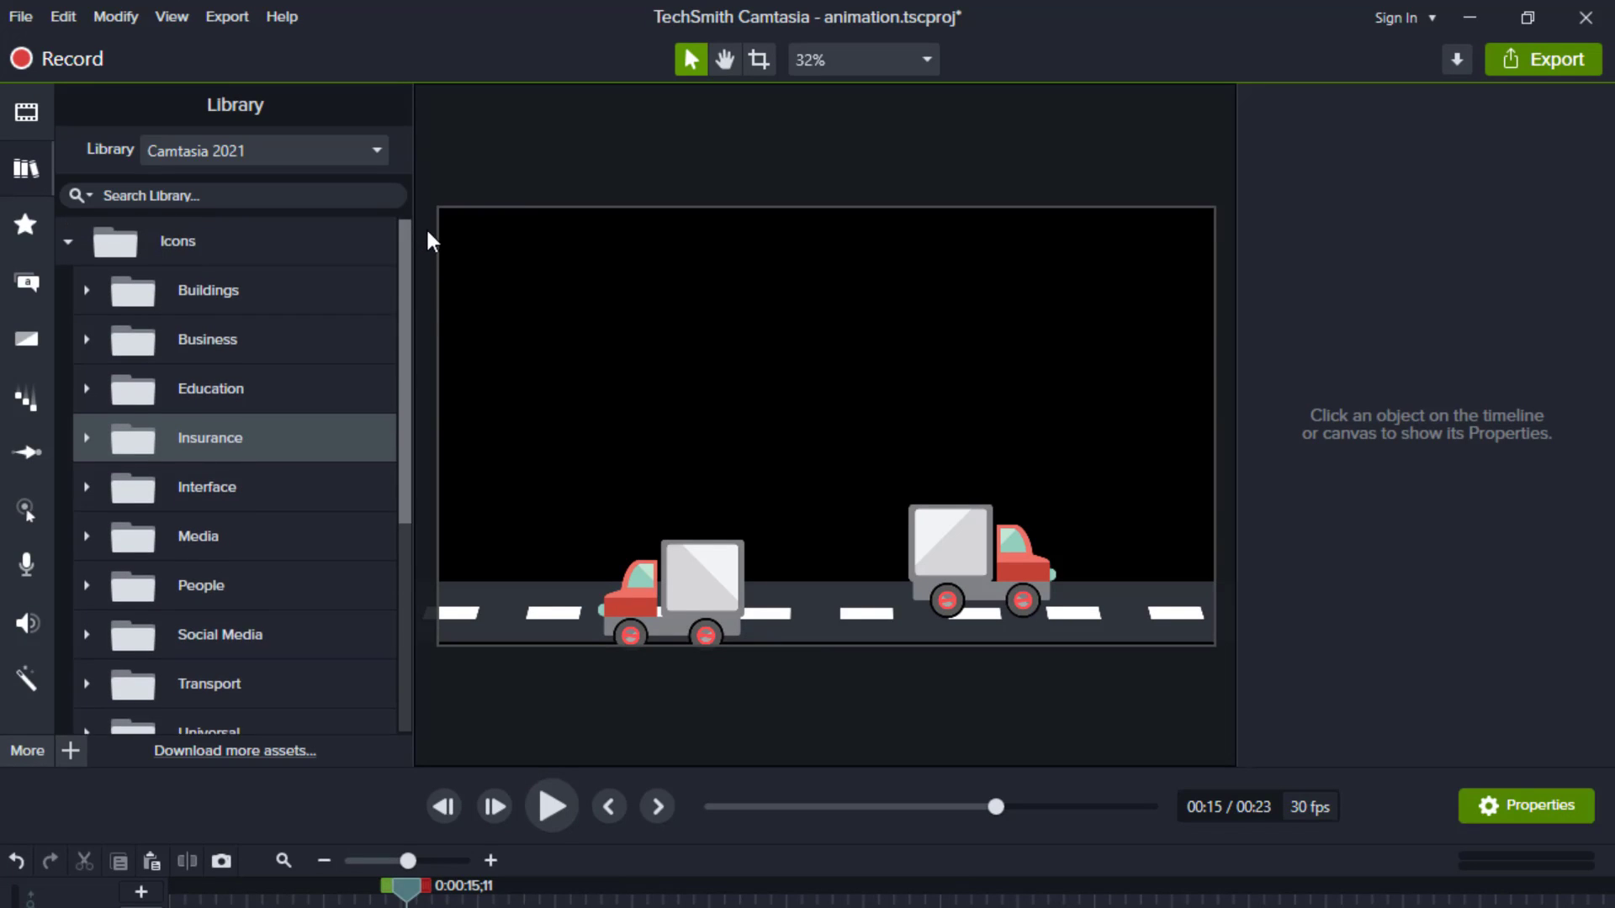
scroll(414, 418, "down", 5)
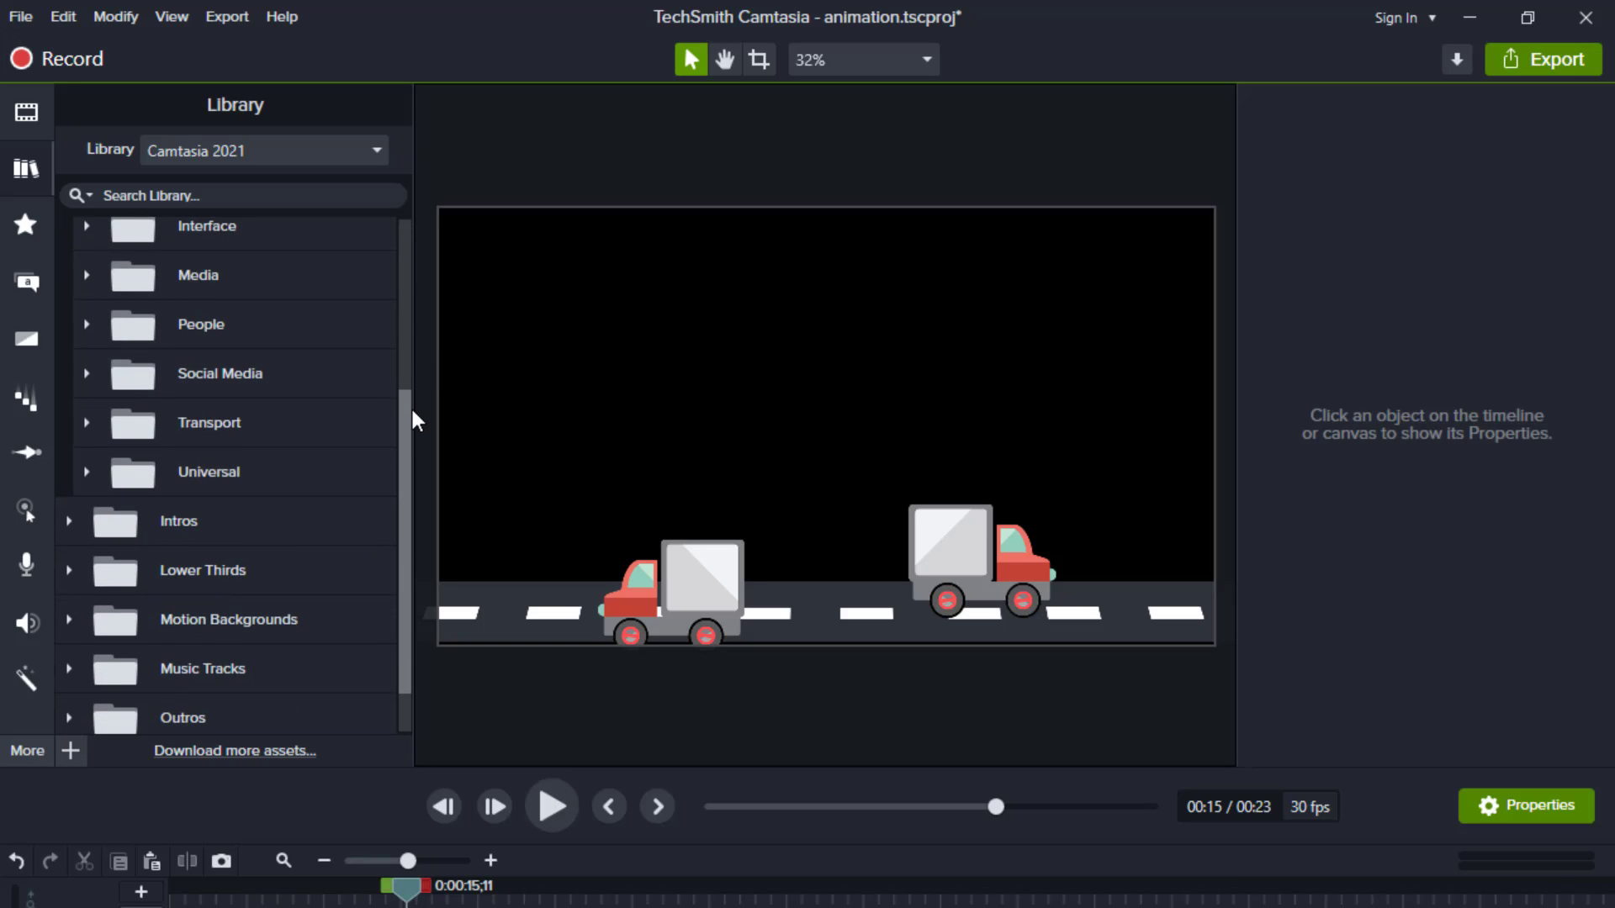
left_click(69, 620)
scroll(412, 459, "down", 4)
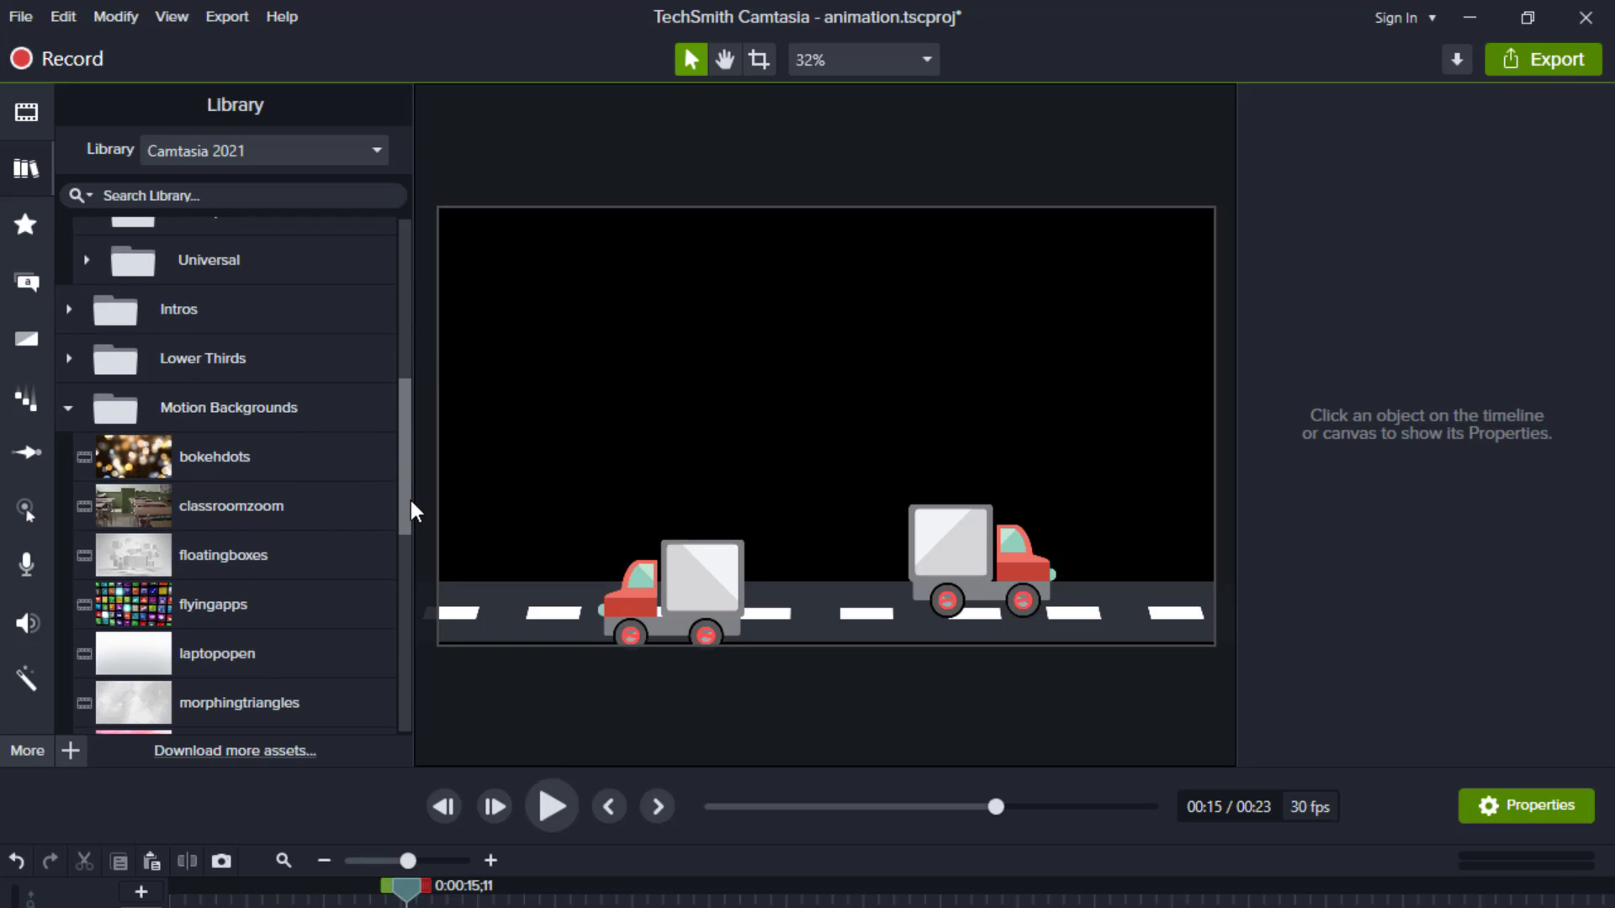
scroll(412, 539, "down", 5)
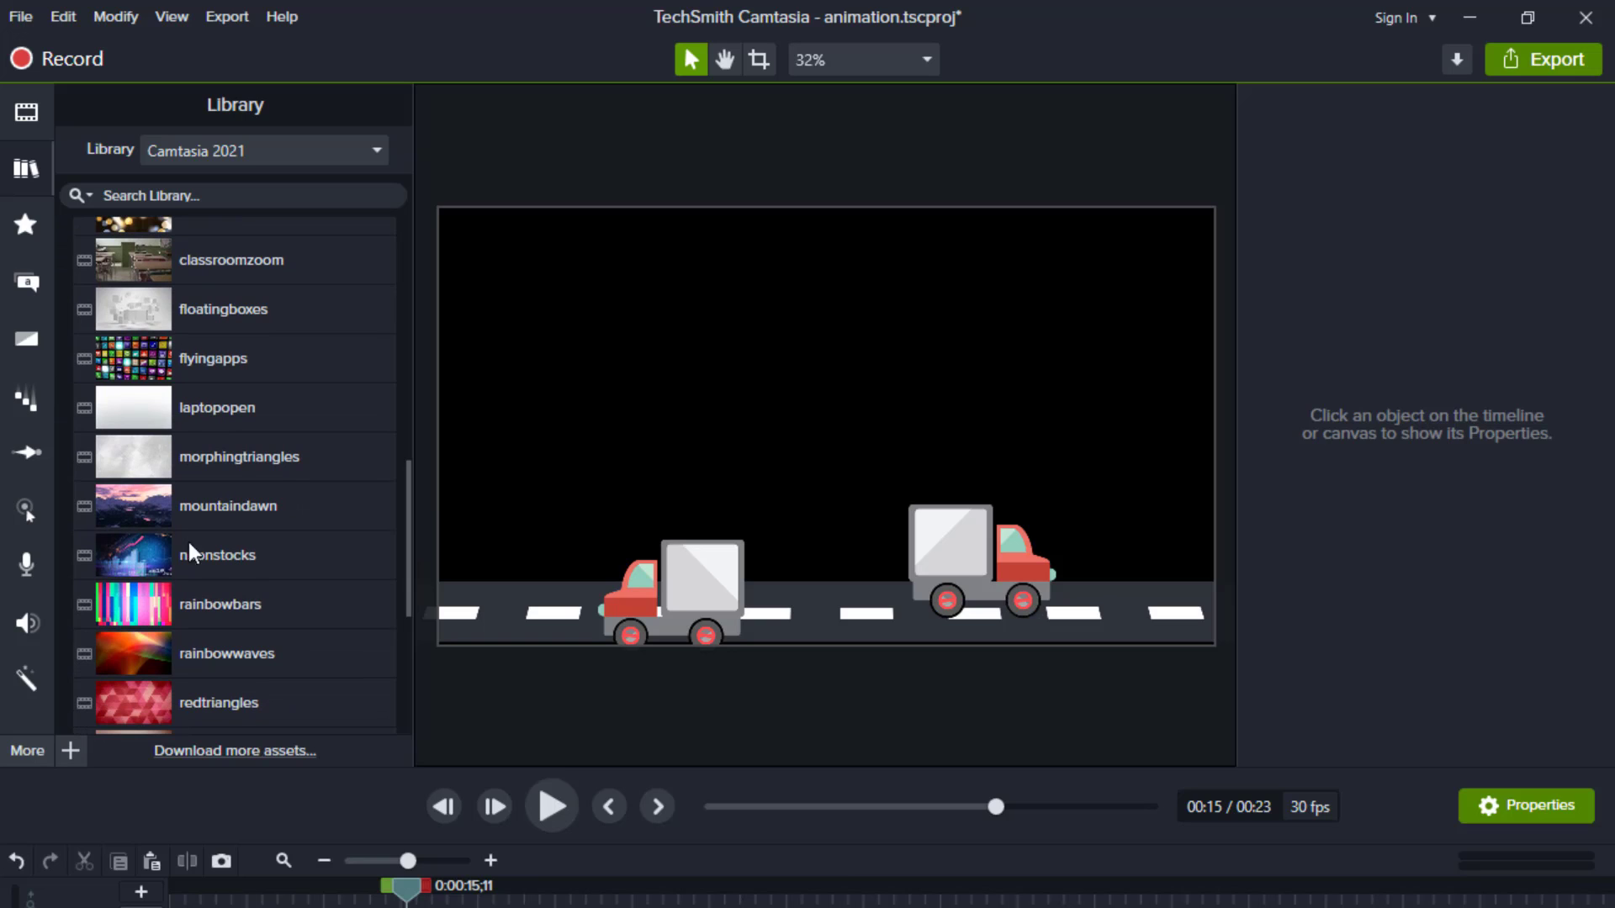
left_click_drag(179, 514, 598, 497)
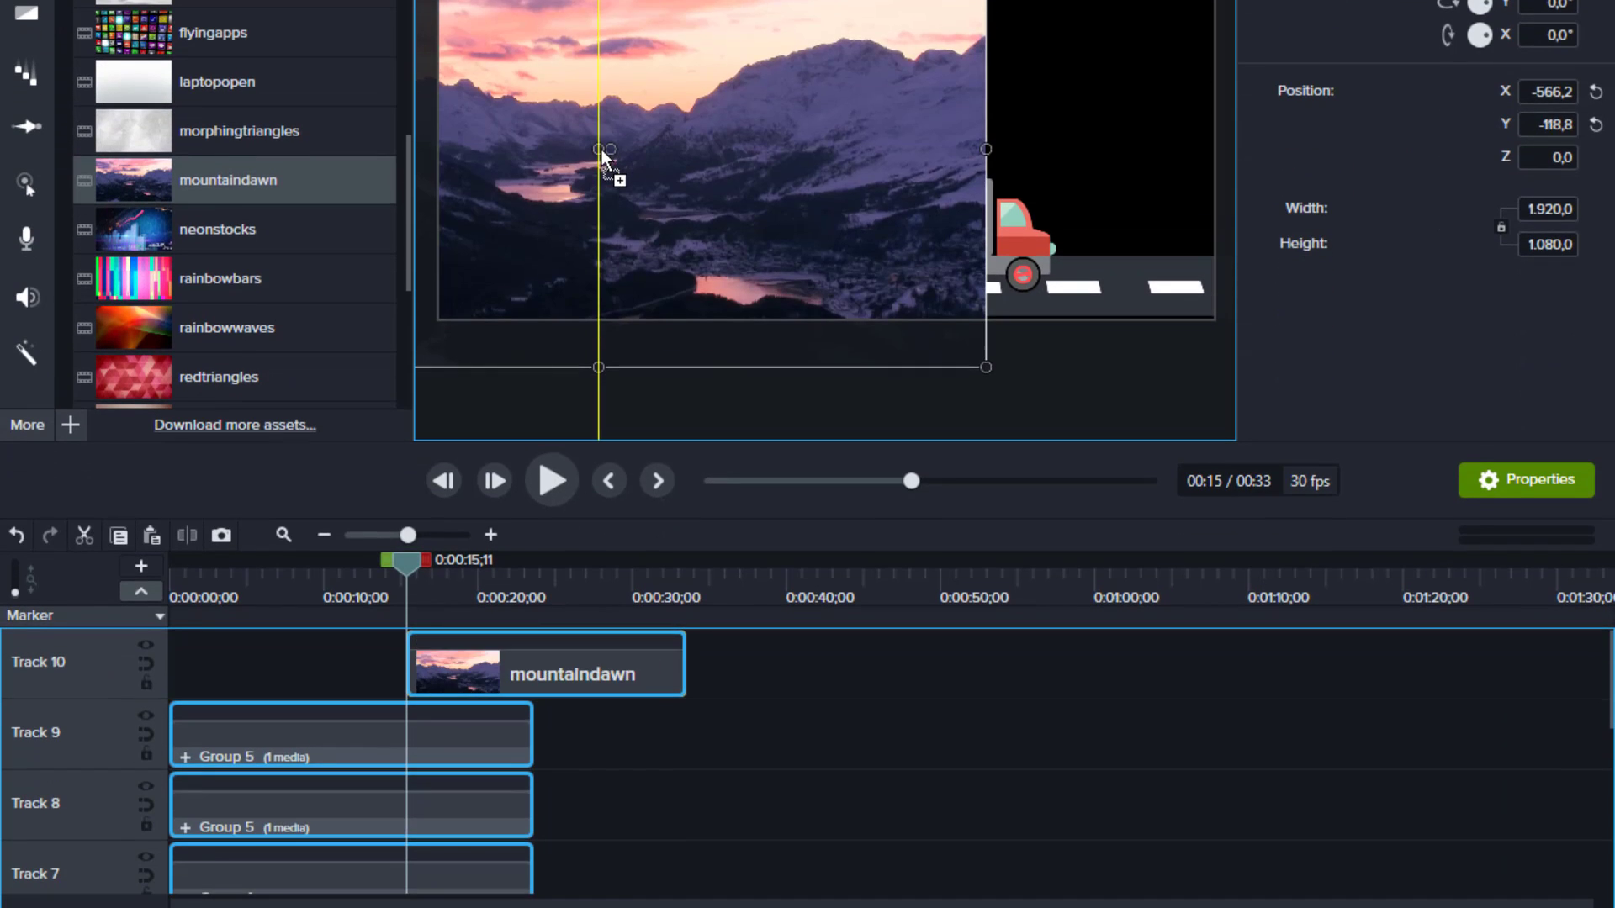
Place mountaindawn at the start of Track 6 filling the canvas, and trim the truck and road clips to its length.
left_click_drag(728, 490, 165, 841)
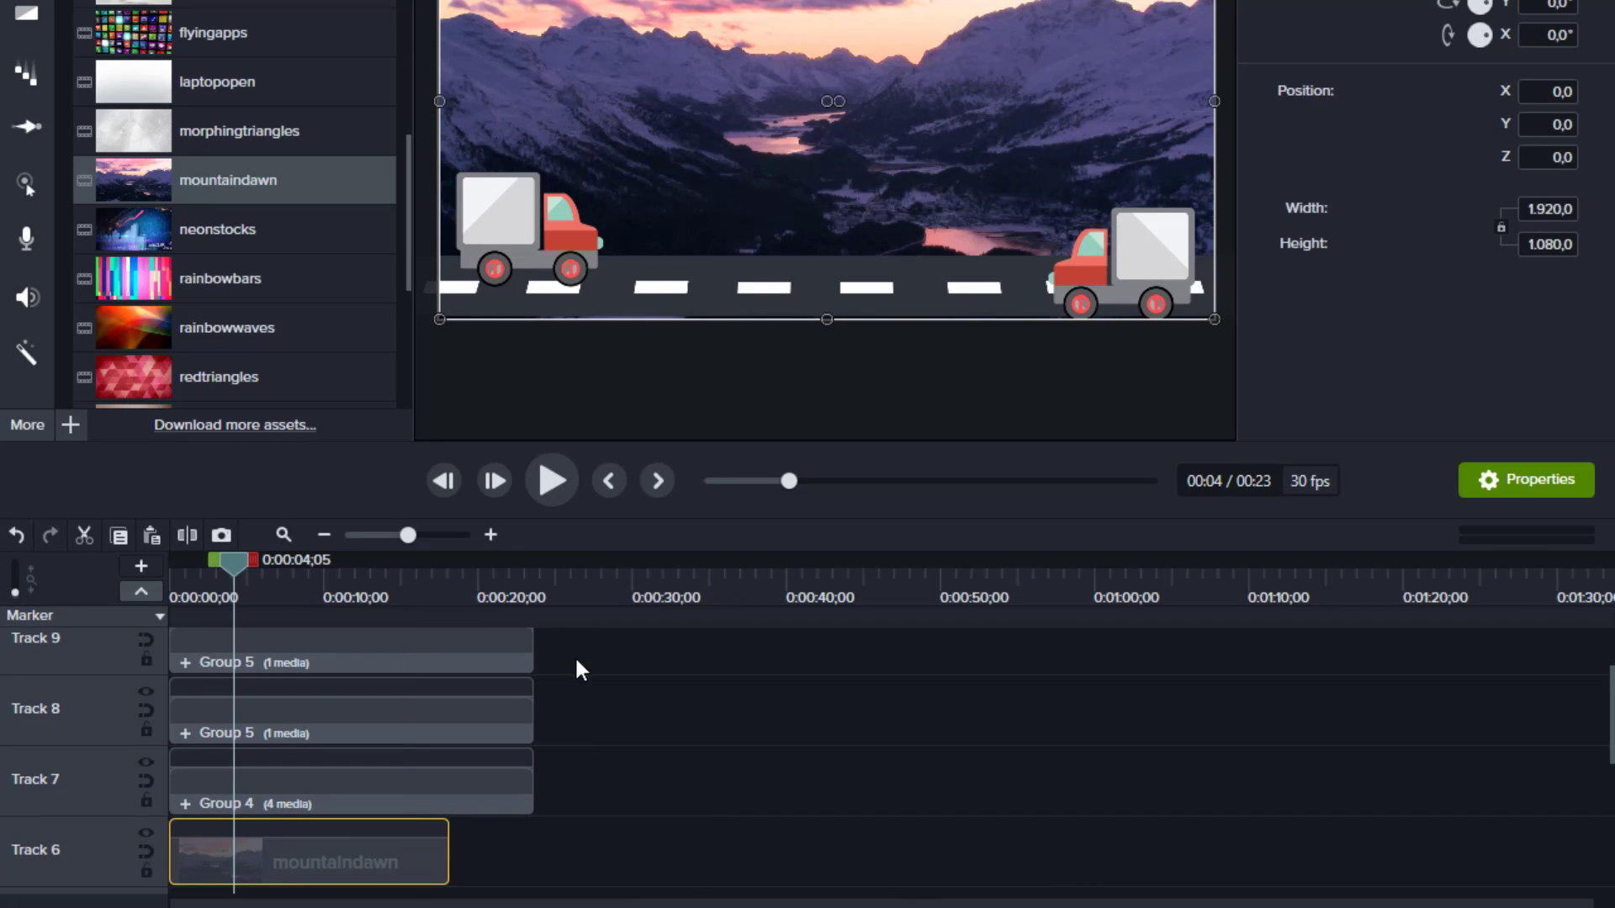
left_click_drag(576, 670, 452, 789)
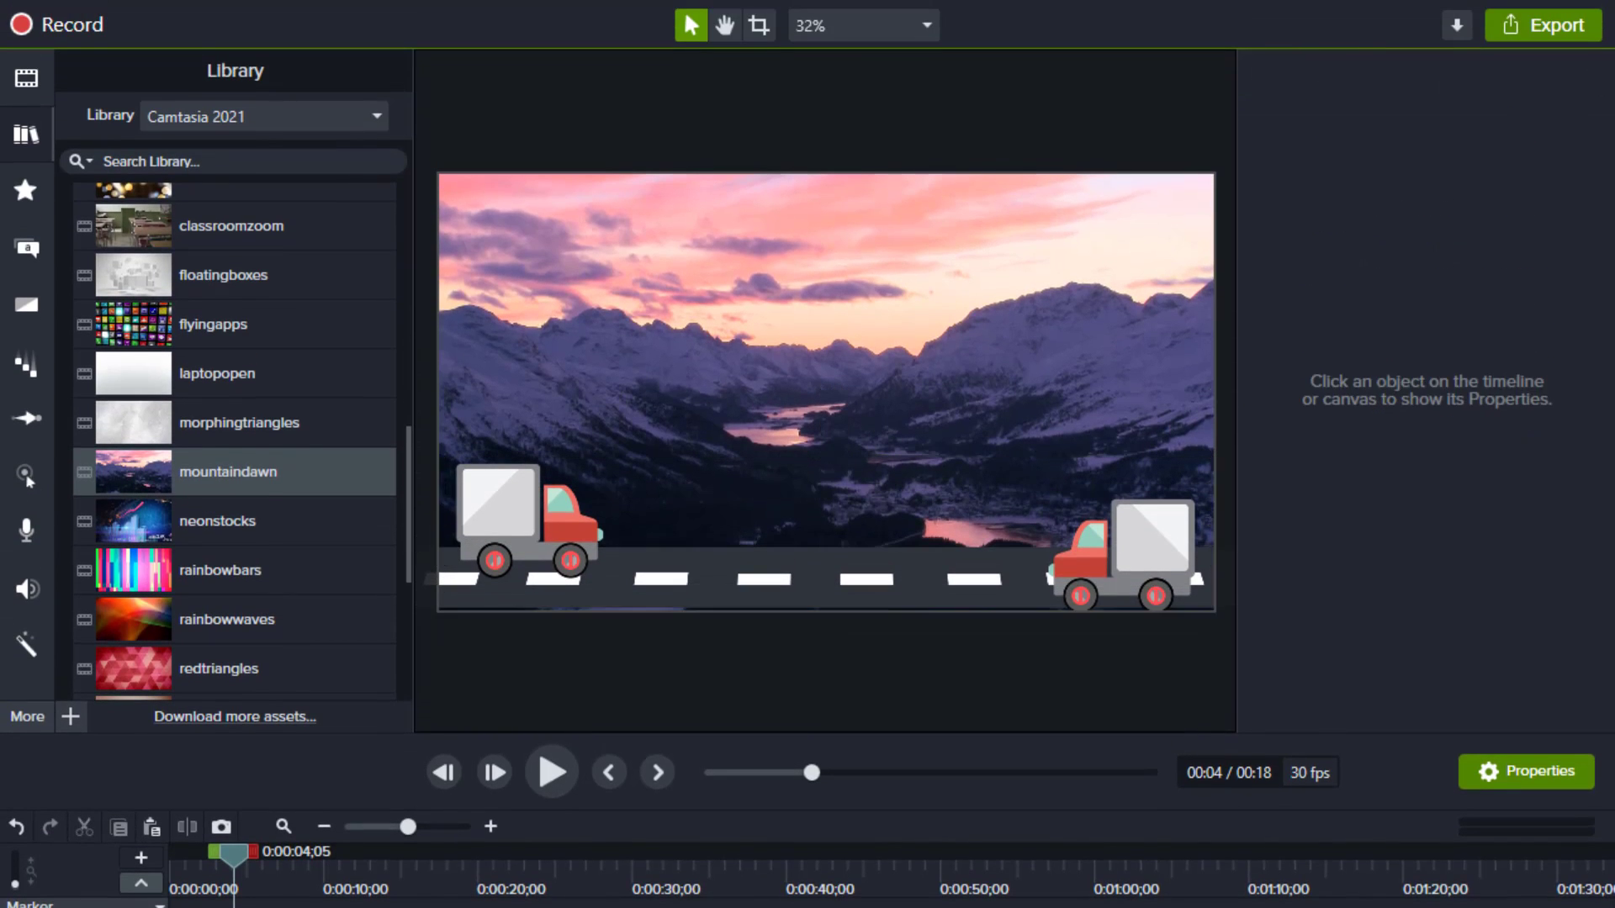
left_click(827, 294)
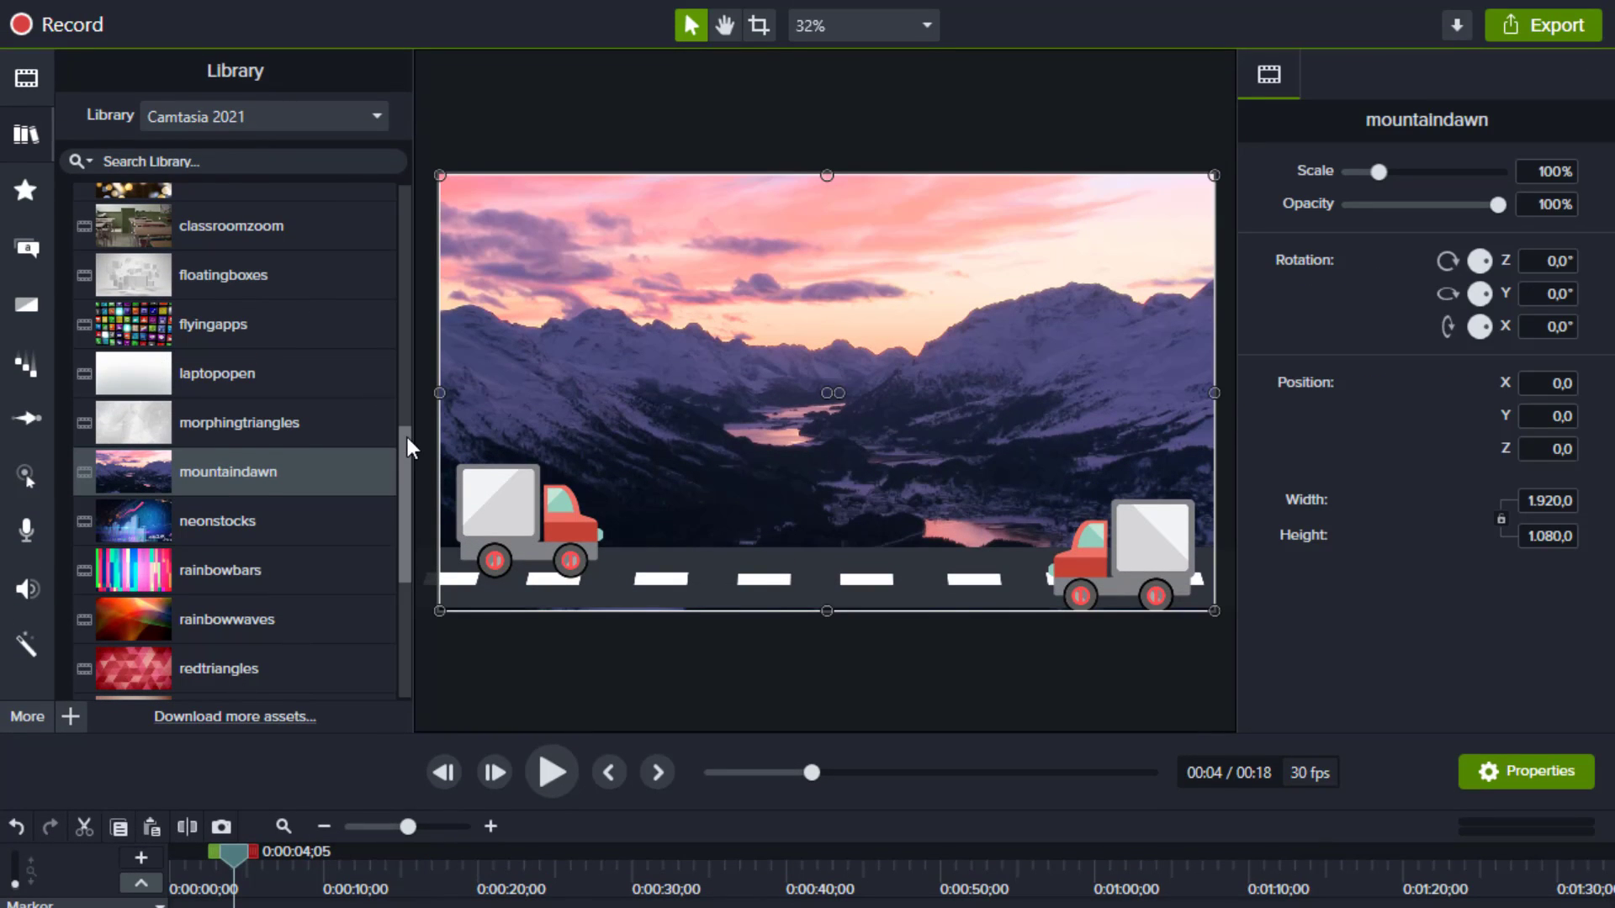
Add the Apartment-01 icon from the library's Buildings folder on Track 5, above mountaindawn on Track 4, and extend it to the full clip length.
left_click_drag(407, 437, 407, 224)
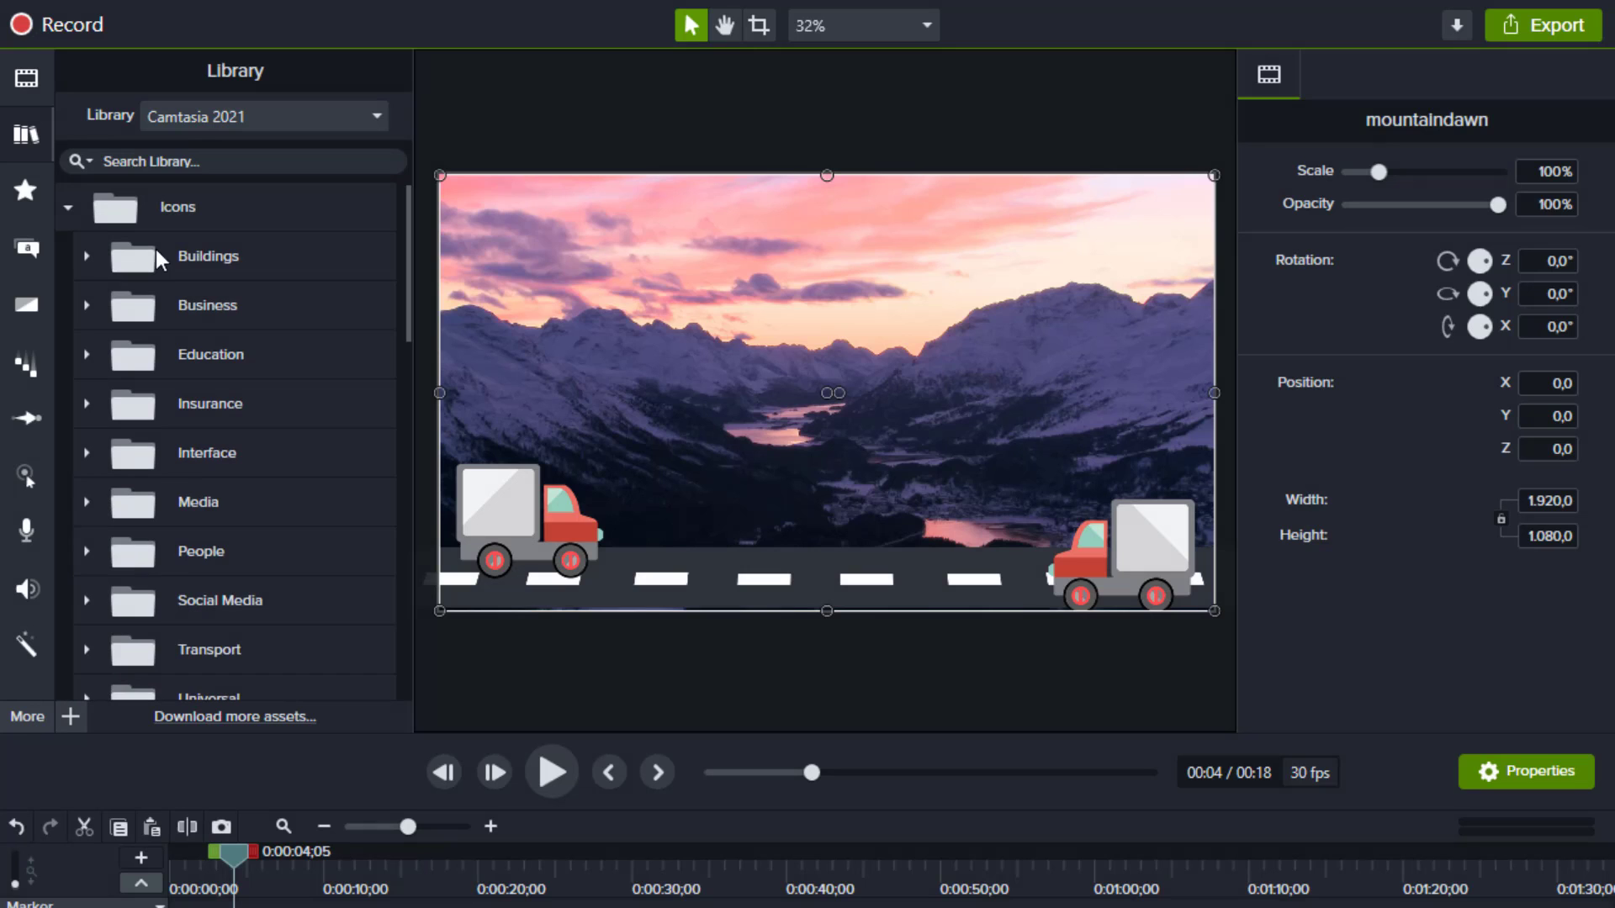
left_click(83, 254)
left_click_drag(143, 295, 511, 404)
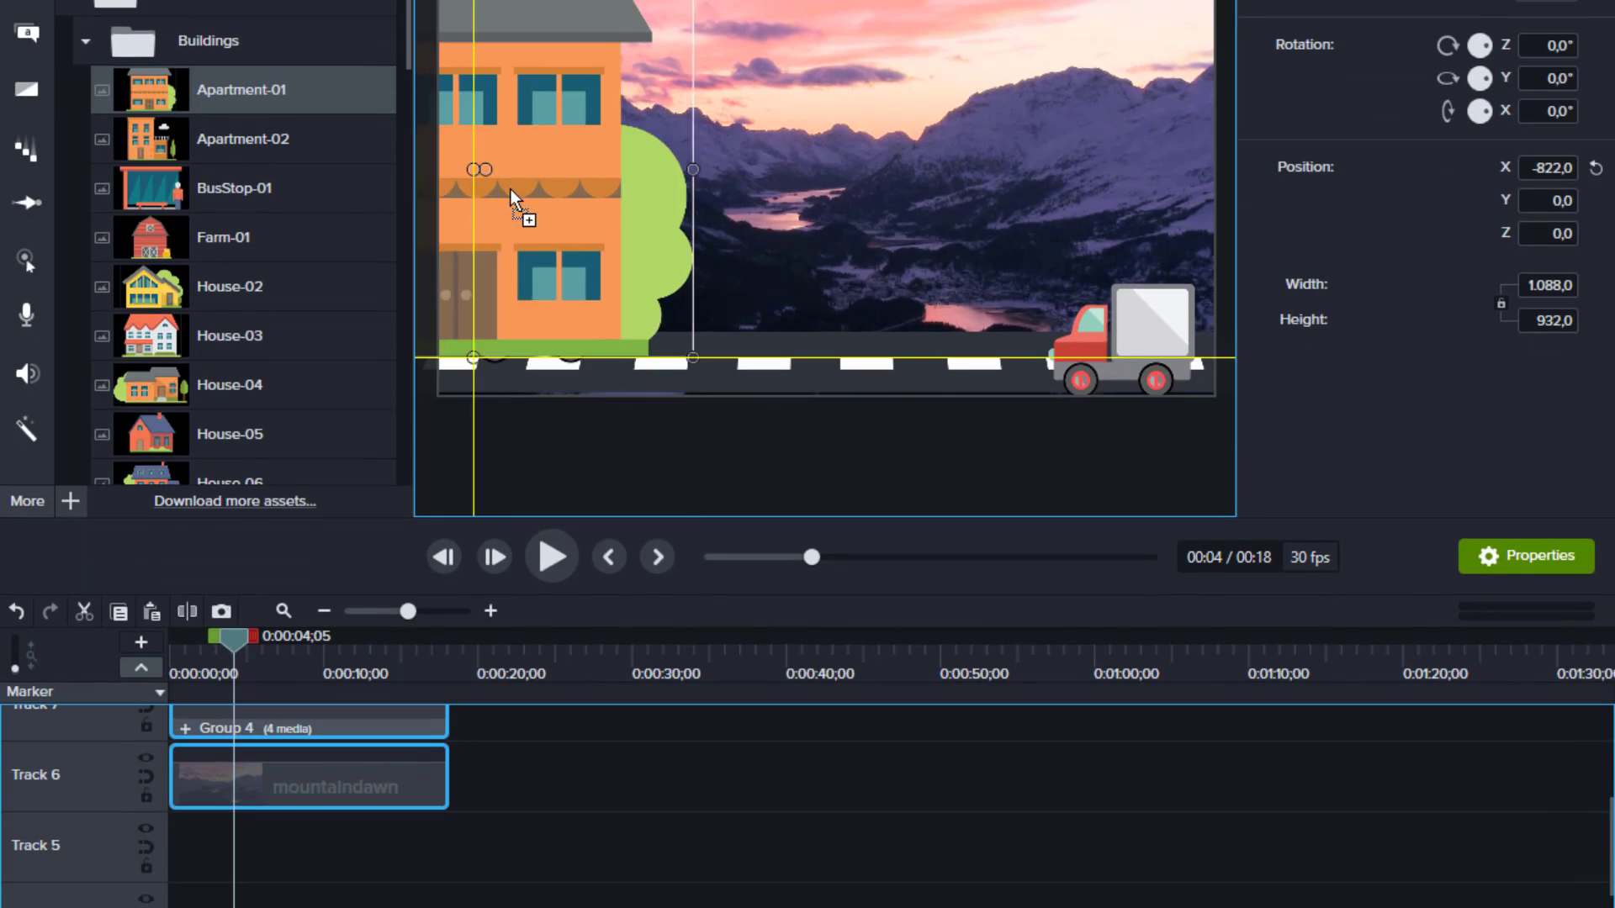
left_click_drag(512, 189, 506, 775)
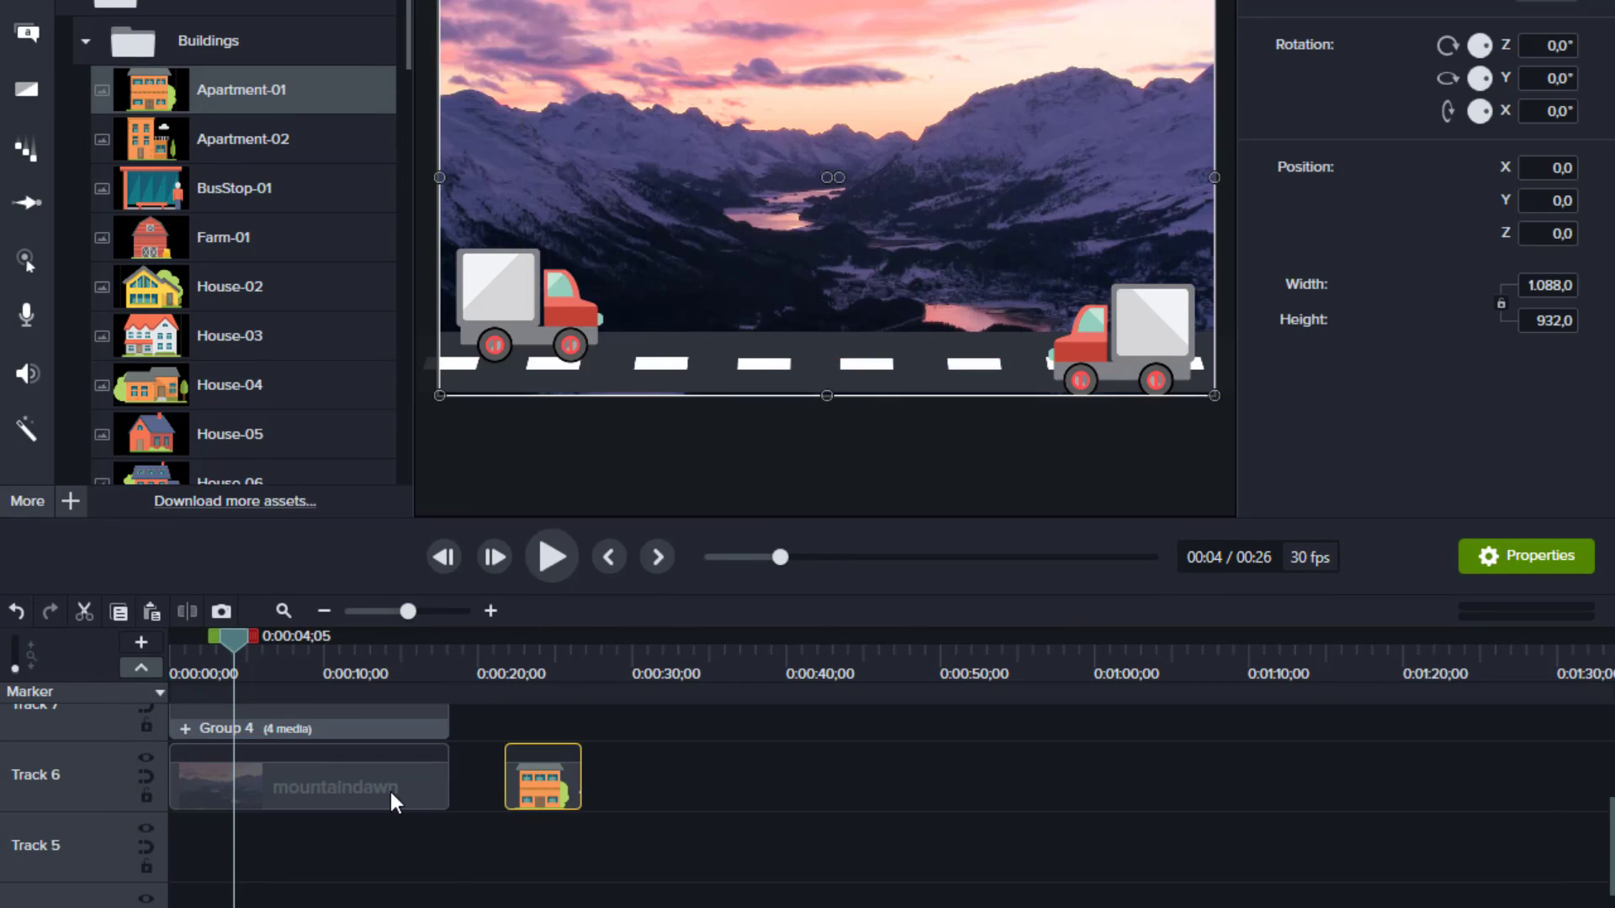
left_click_drag(390, 791, 386, 845)
left_click_drag(536, 784, 153, 779)
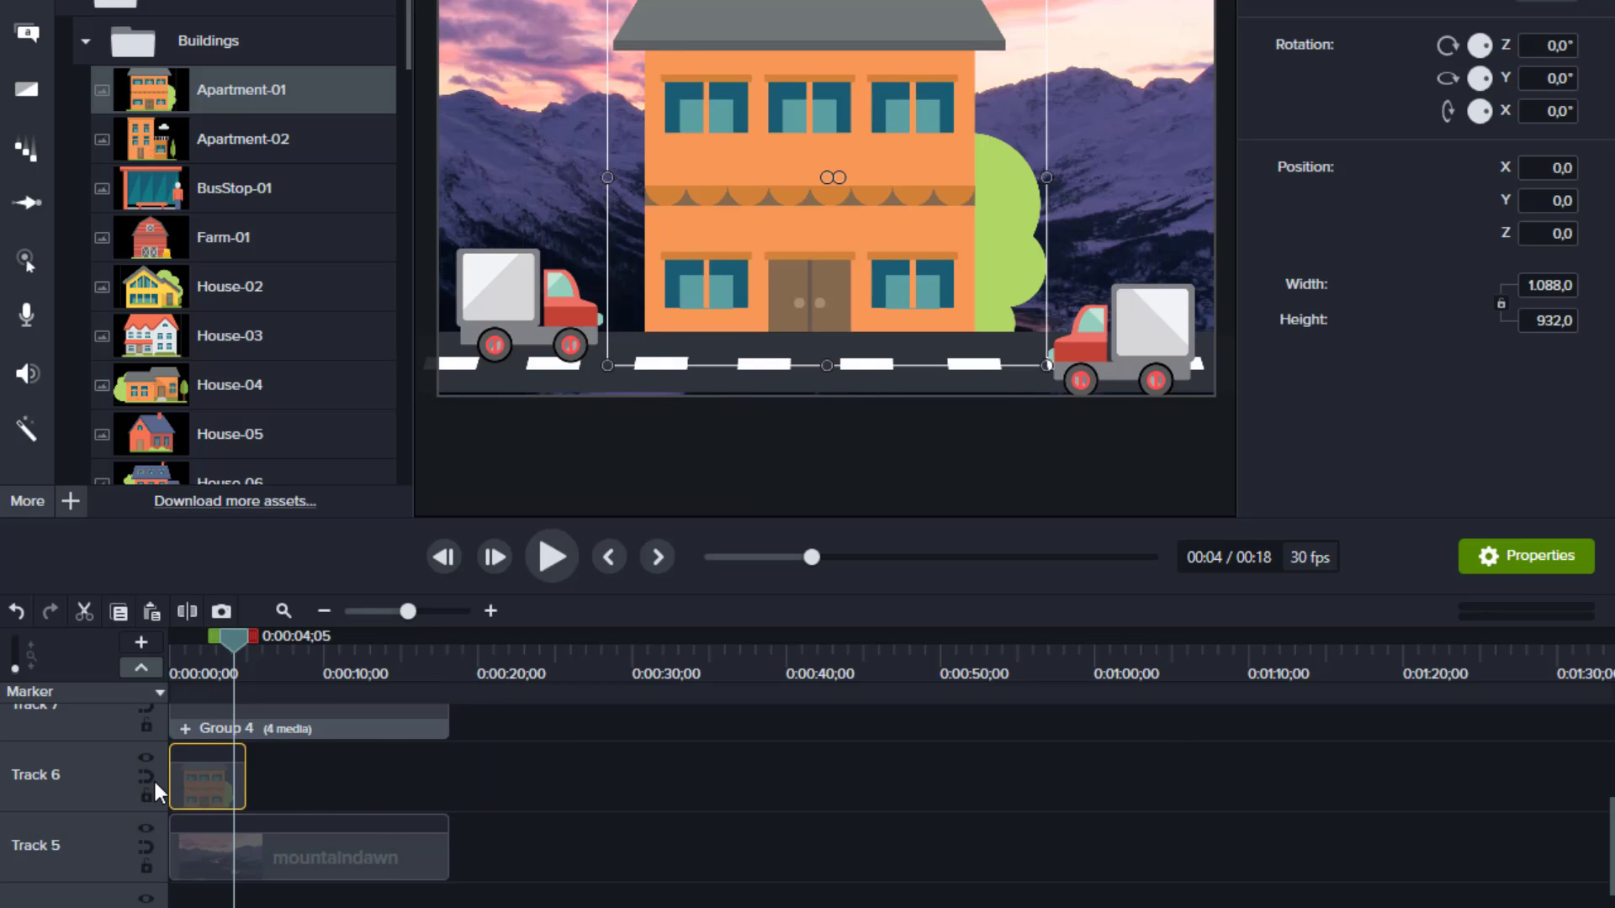
left_click_drag(279, 842, 431, 852)
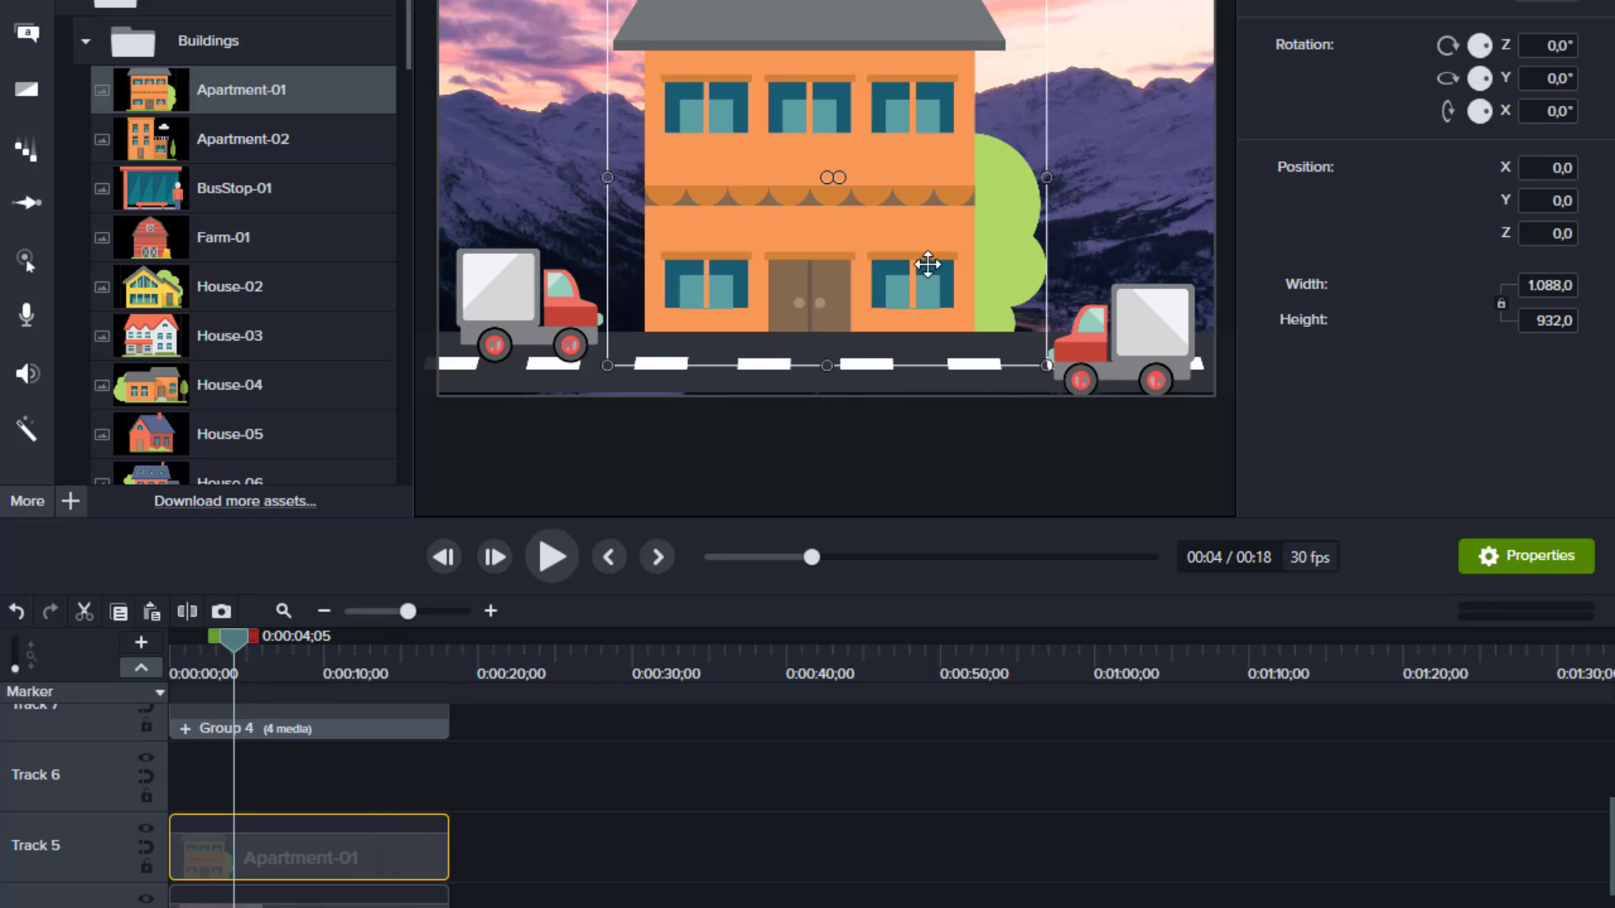
Scale the apartment building to about 557 by 477 and place it along the road's upper edge near the canvas's left side.
left_click_drag(1032, 1, 498, 247)
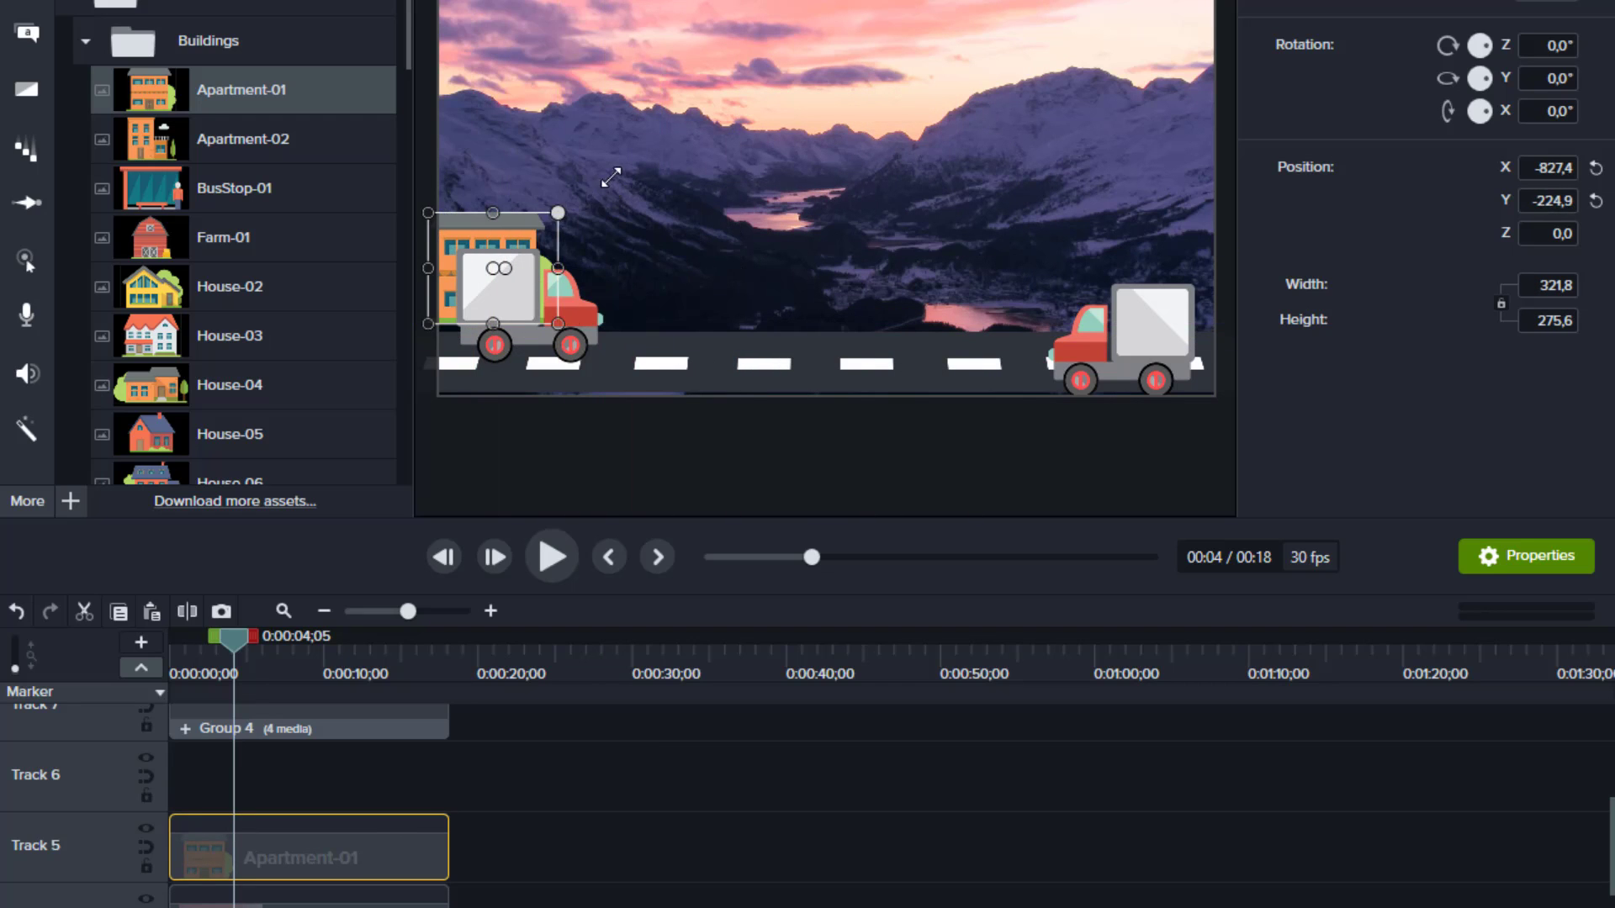
left_click_drag(610, 177, 624, 171)
left_click(663, 389)
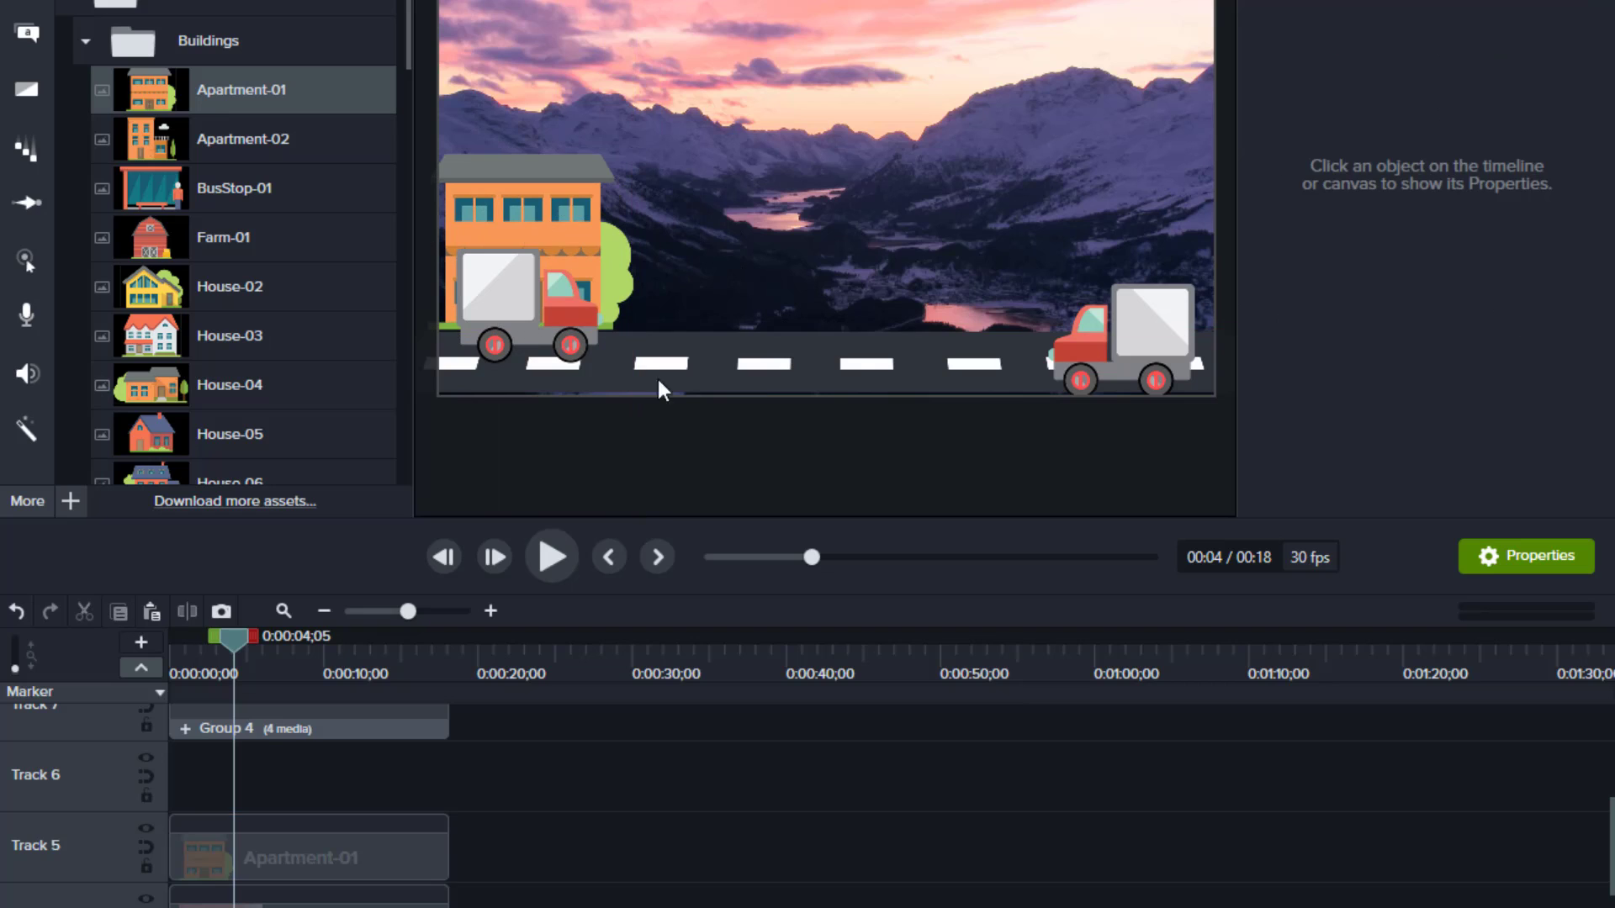
left_click_drag(234, 637, 304, 634)
left_click(612, 181)
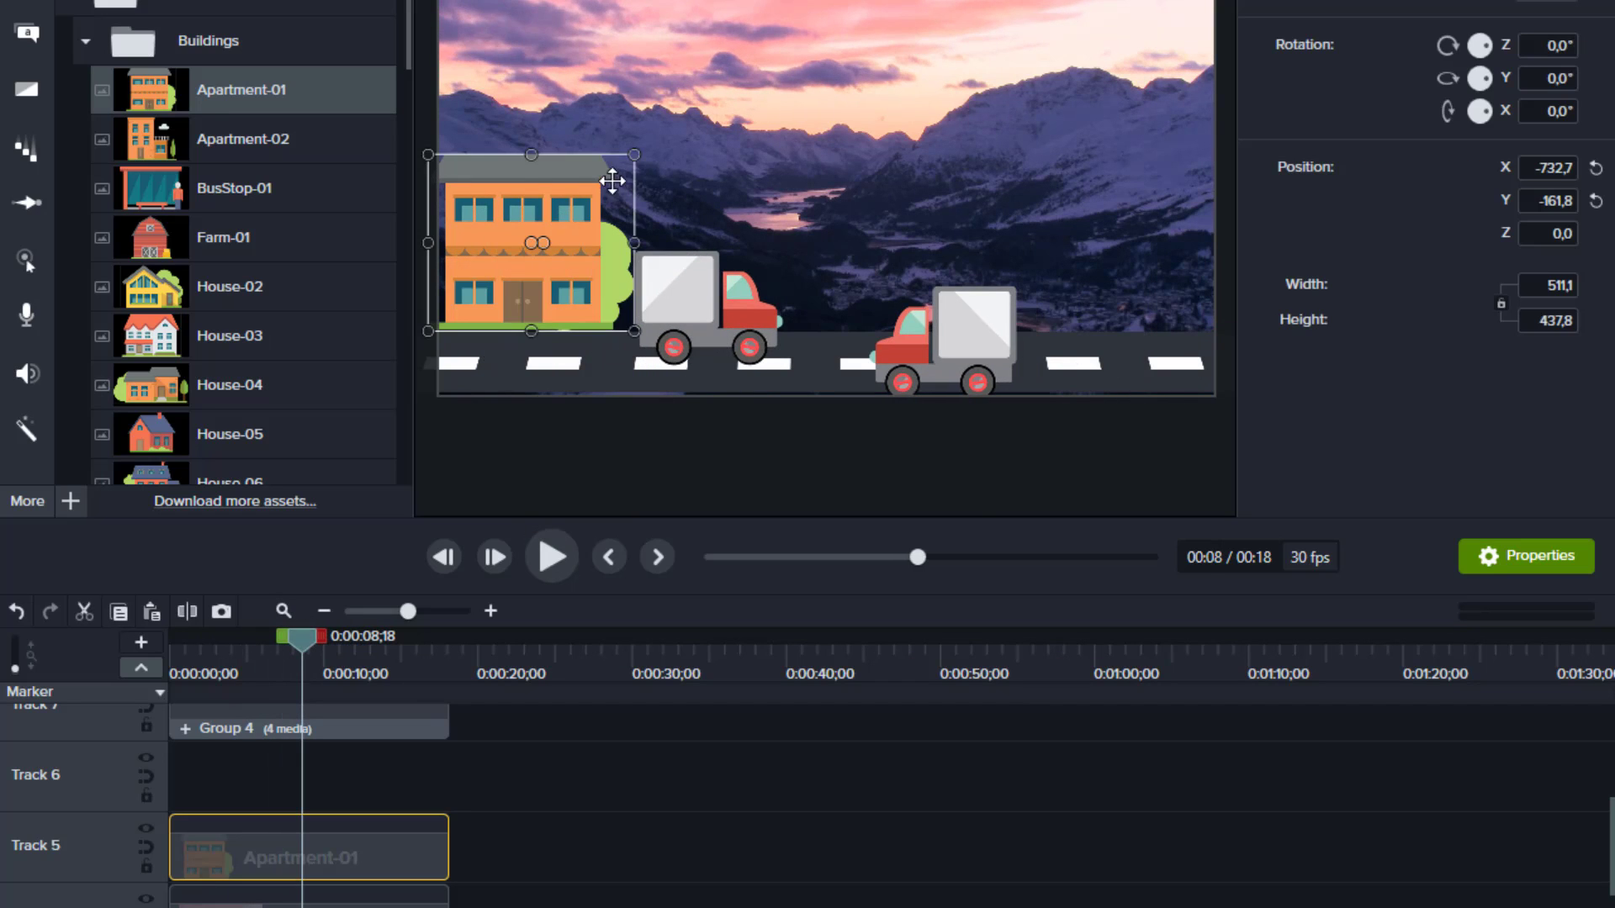
mouse_move(645, 149)
left_mouse_down()
mouse_move(659, 134)
mouse_move(649, 145)
left_mouse_up()
left_click_drag(586, 202, 601, 206)
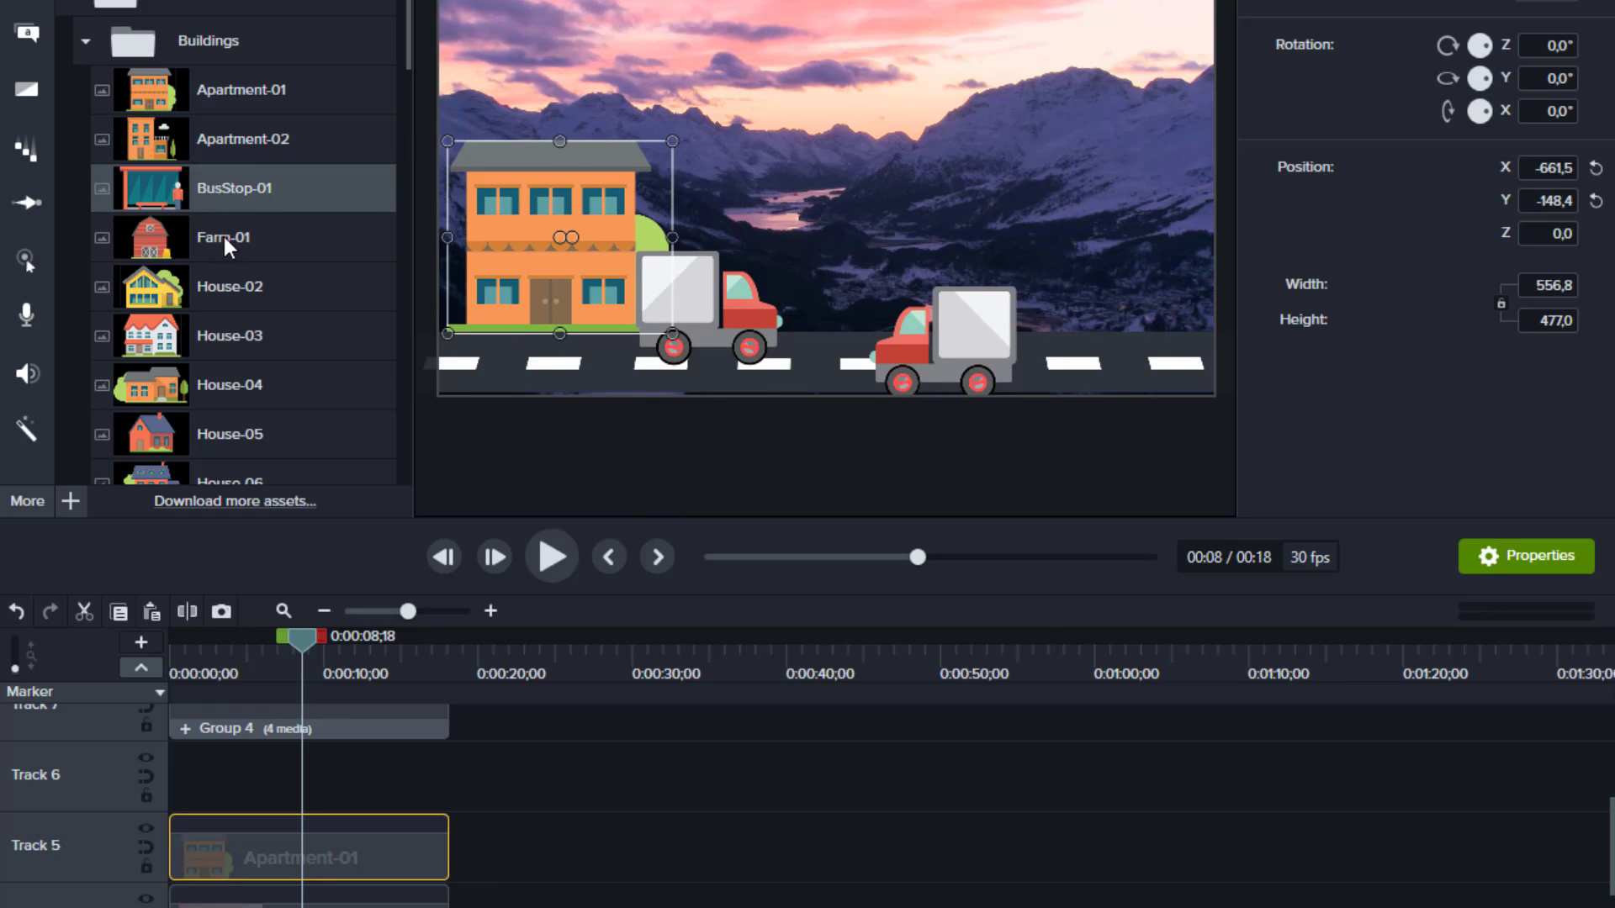
Add the Farm-01 icon at the start of Track 6 and extend it to the length of the other clips.
left_click_drag(224, 236, 875, 177)
left_click_drag(1037, 4, 944, 100)
left_click_drag(806, 247, 861, 189)
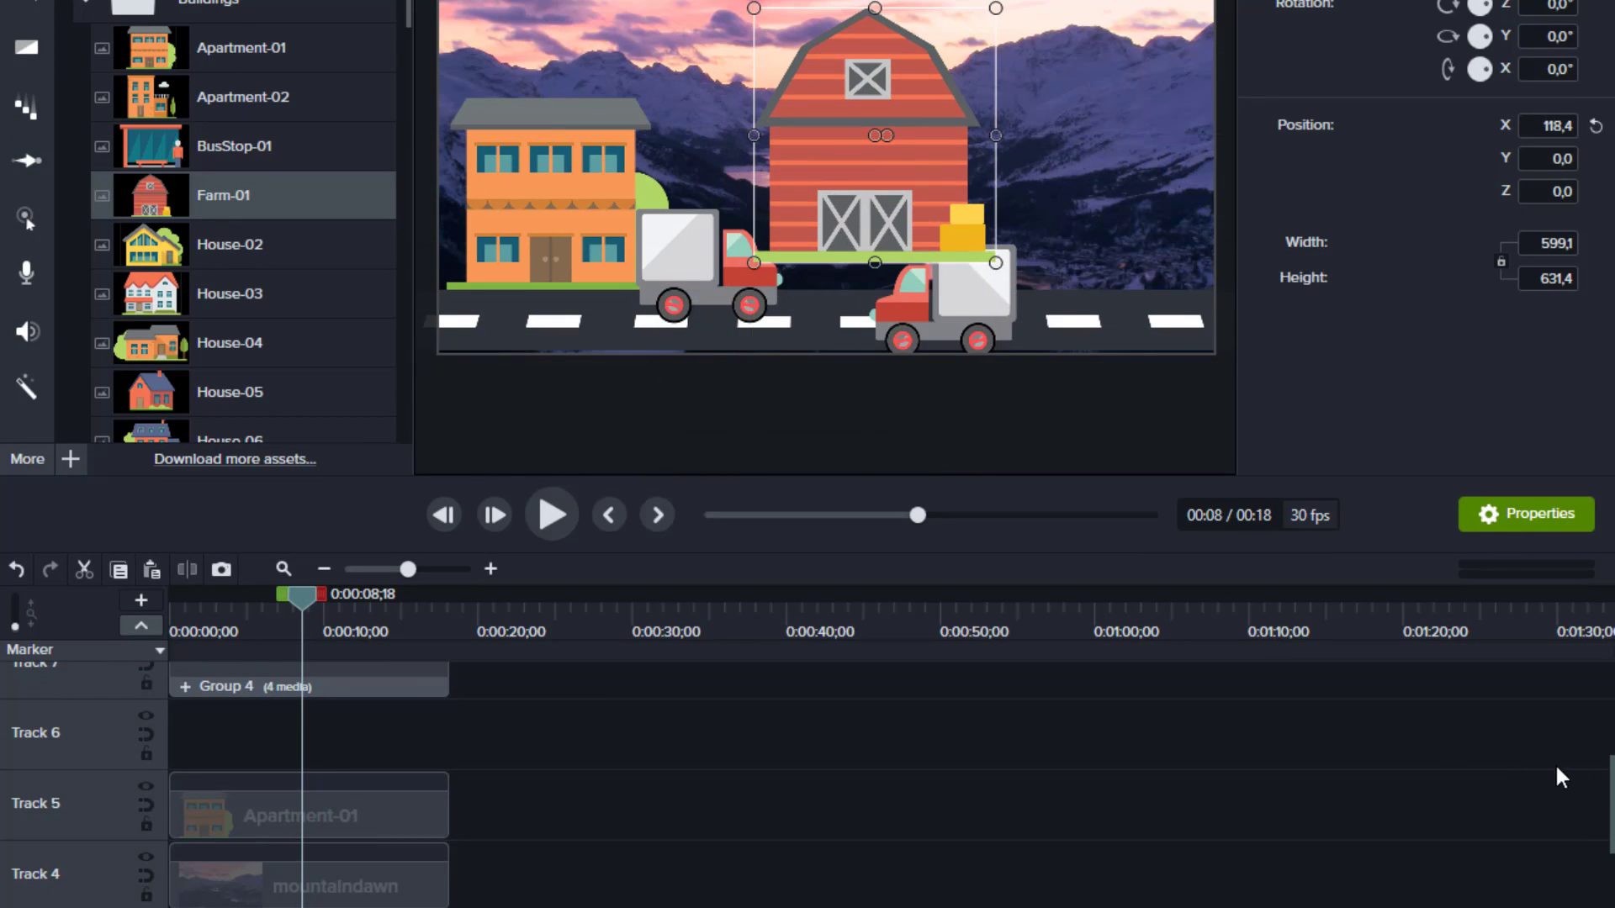
scroll(1560, 778, "up", 5)
left_click_drag(360, 733, 472, 678)
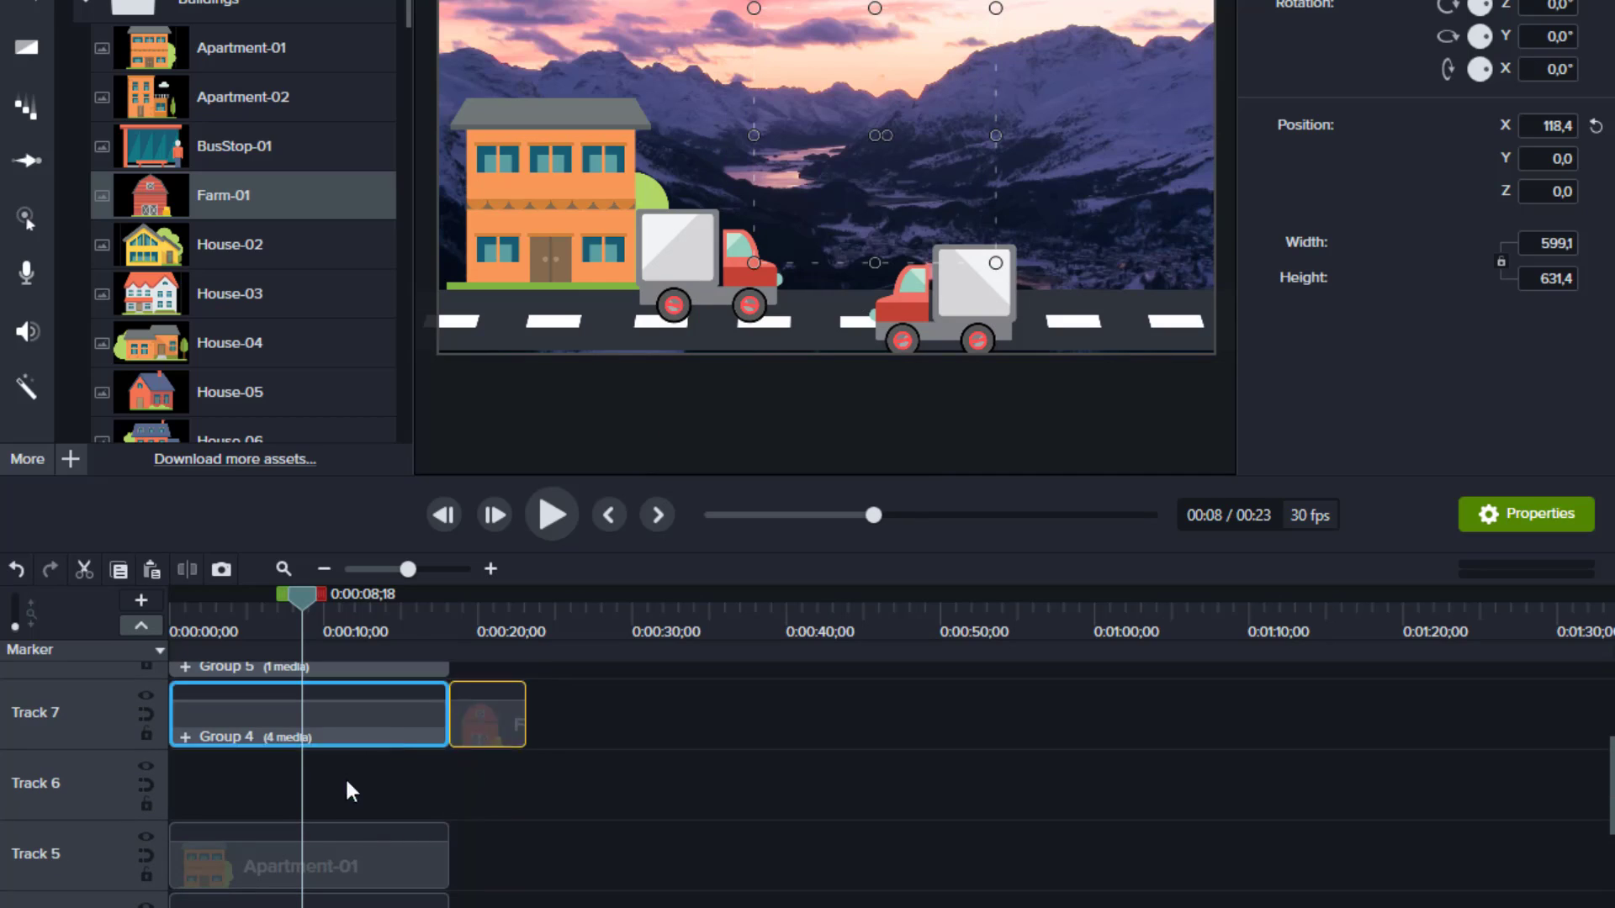
left_click_drag(348, 784, 182, 796)
left_click_drag(278, 783, 436, 784)
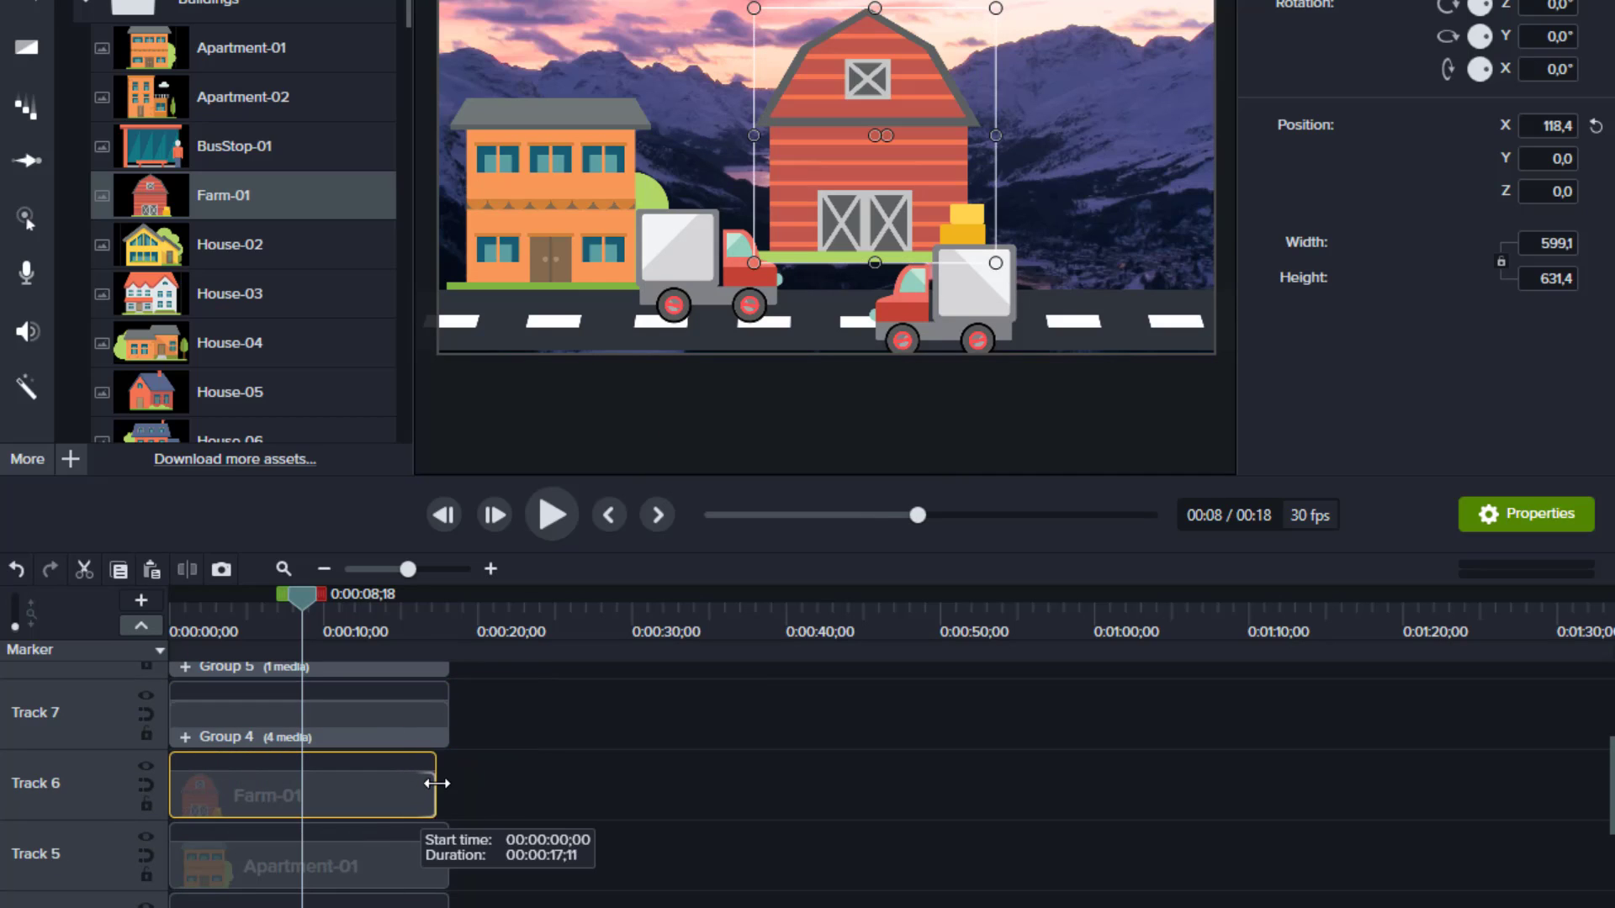
Scale the barn to about 470 by 495 and place it at the roadside near the canvas centre.
left_click_drag(980, 25, 929, 78)
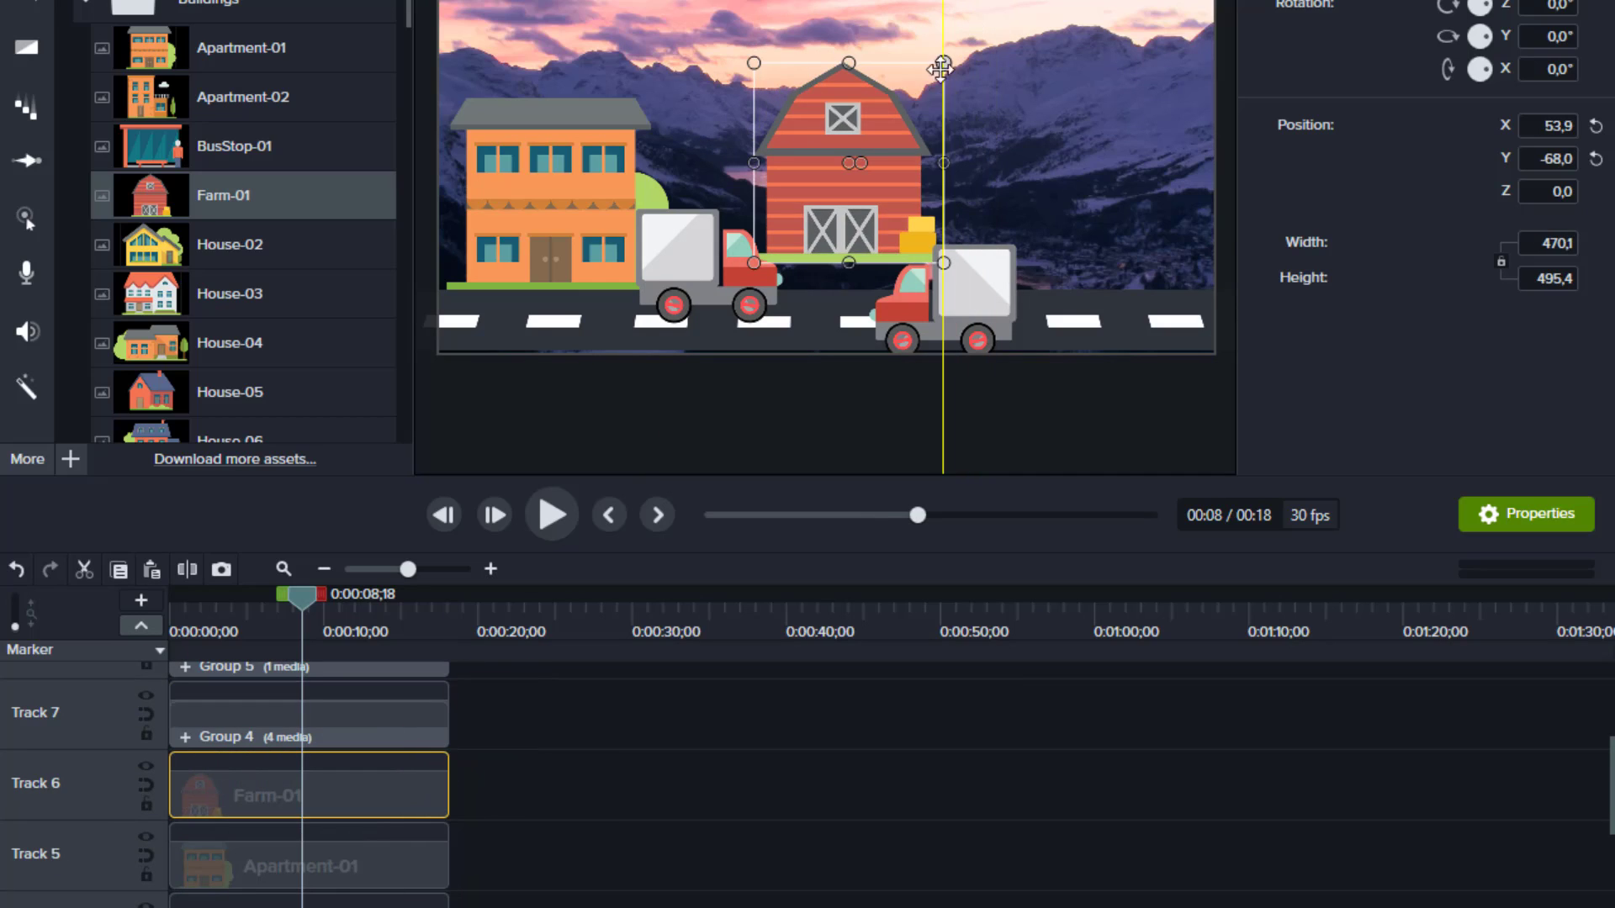
left_click_drag(861, 130, 834, 150)
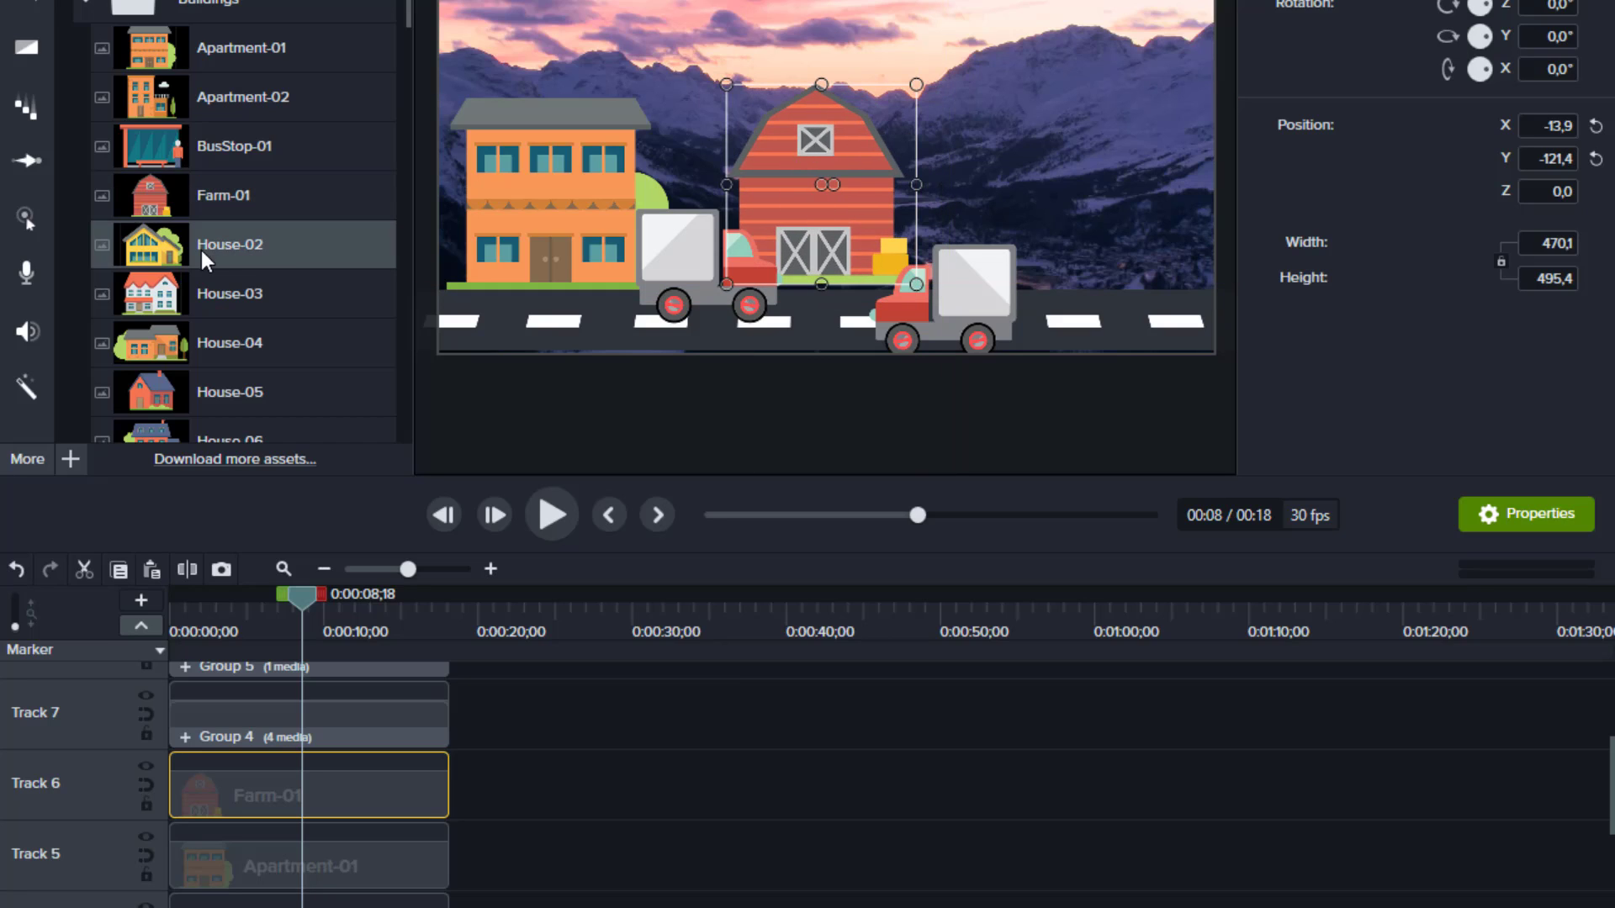
Add the House-02 icon at the start of a new track inserted above Farm-01, and extend it to the full clip length.
left_click_drag(200, 249, 535, 898)
scroll(1607, 812, "up", 3)
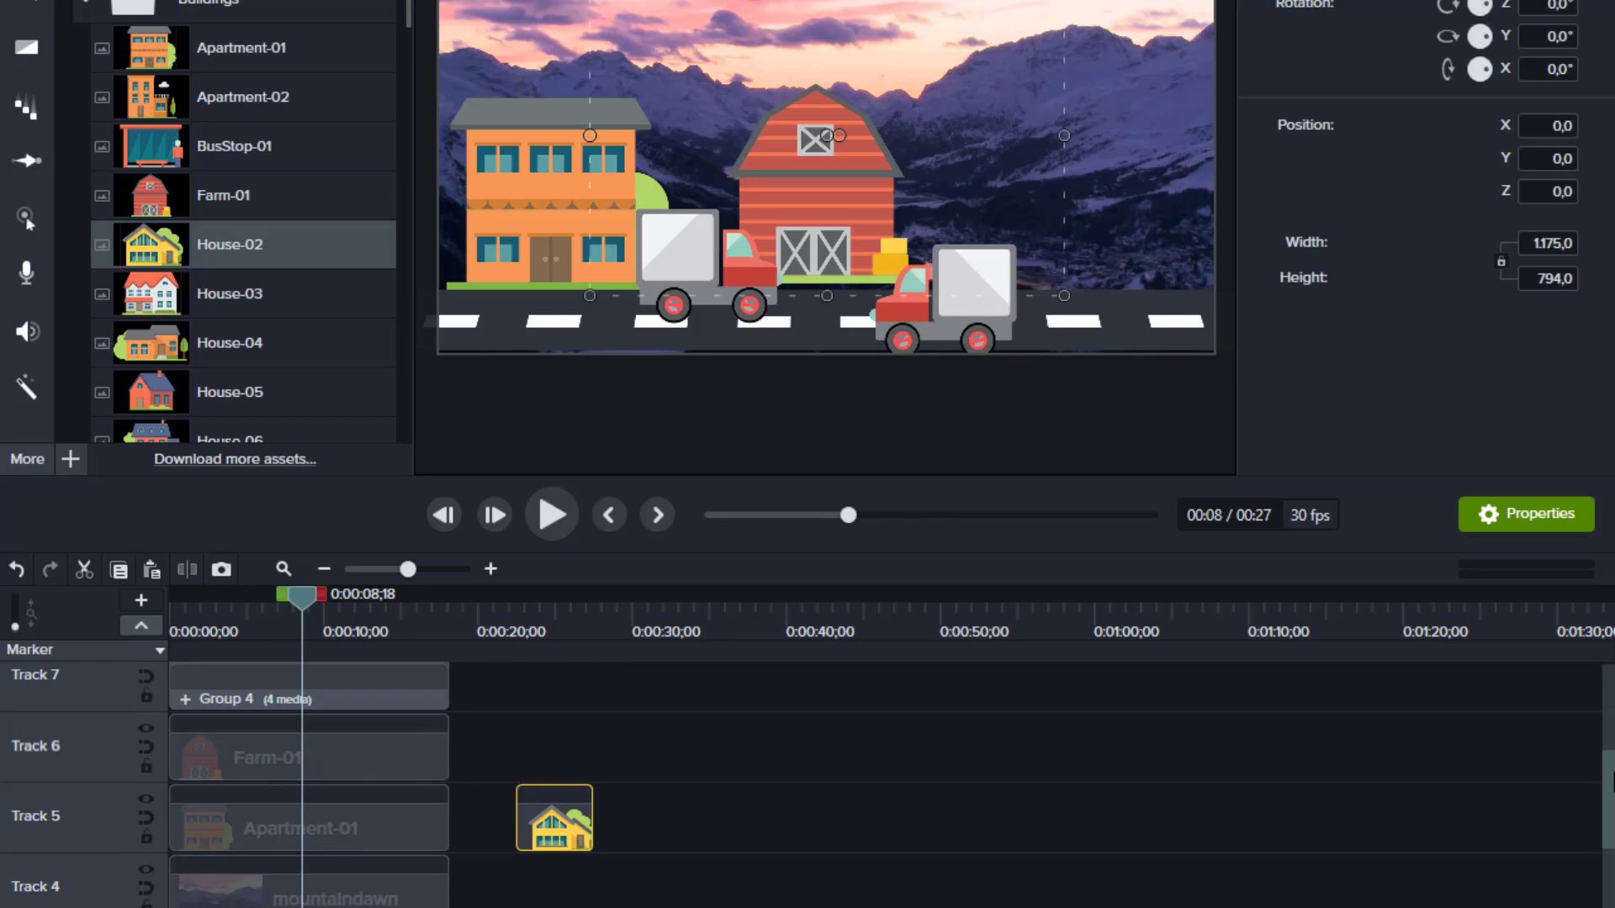
right_click(147, 772)
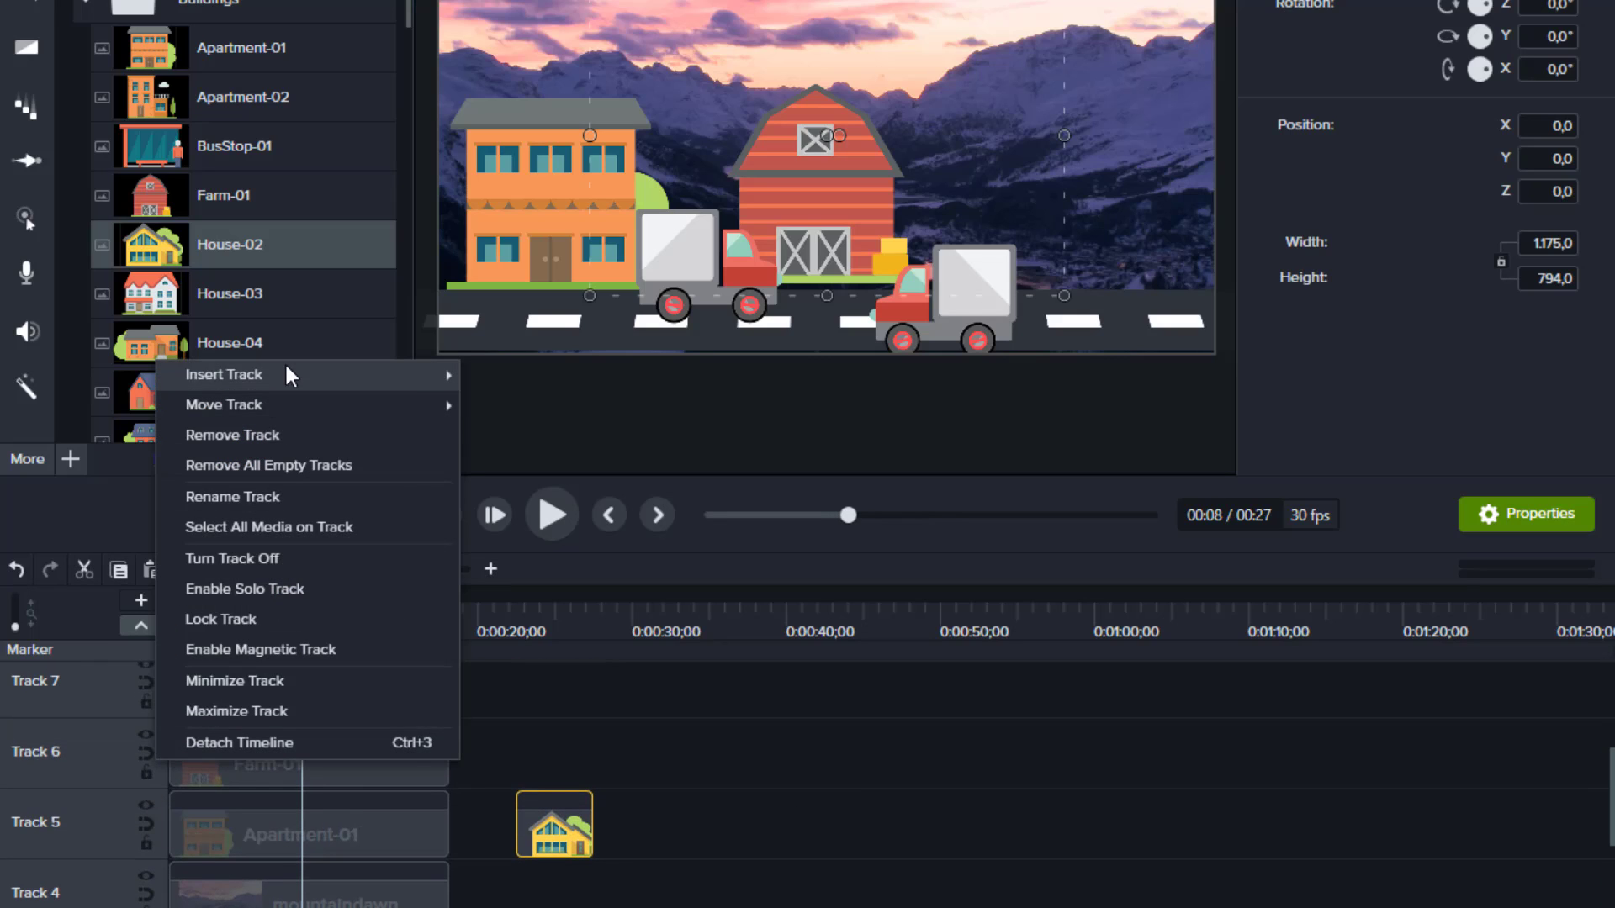
left_click(497, 375)
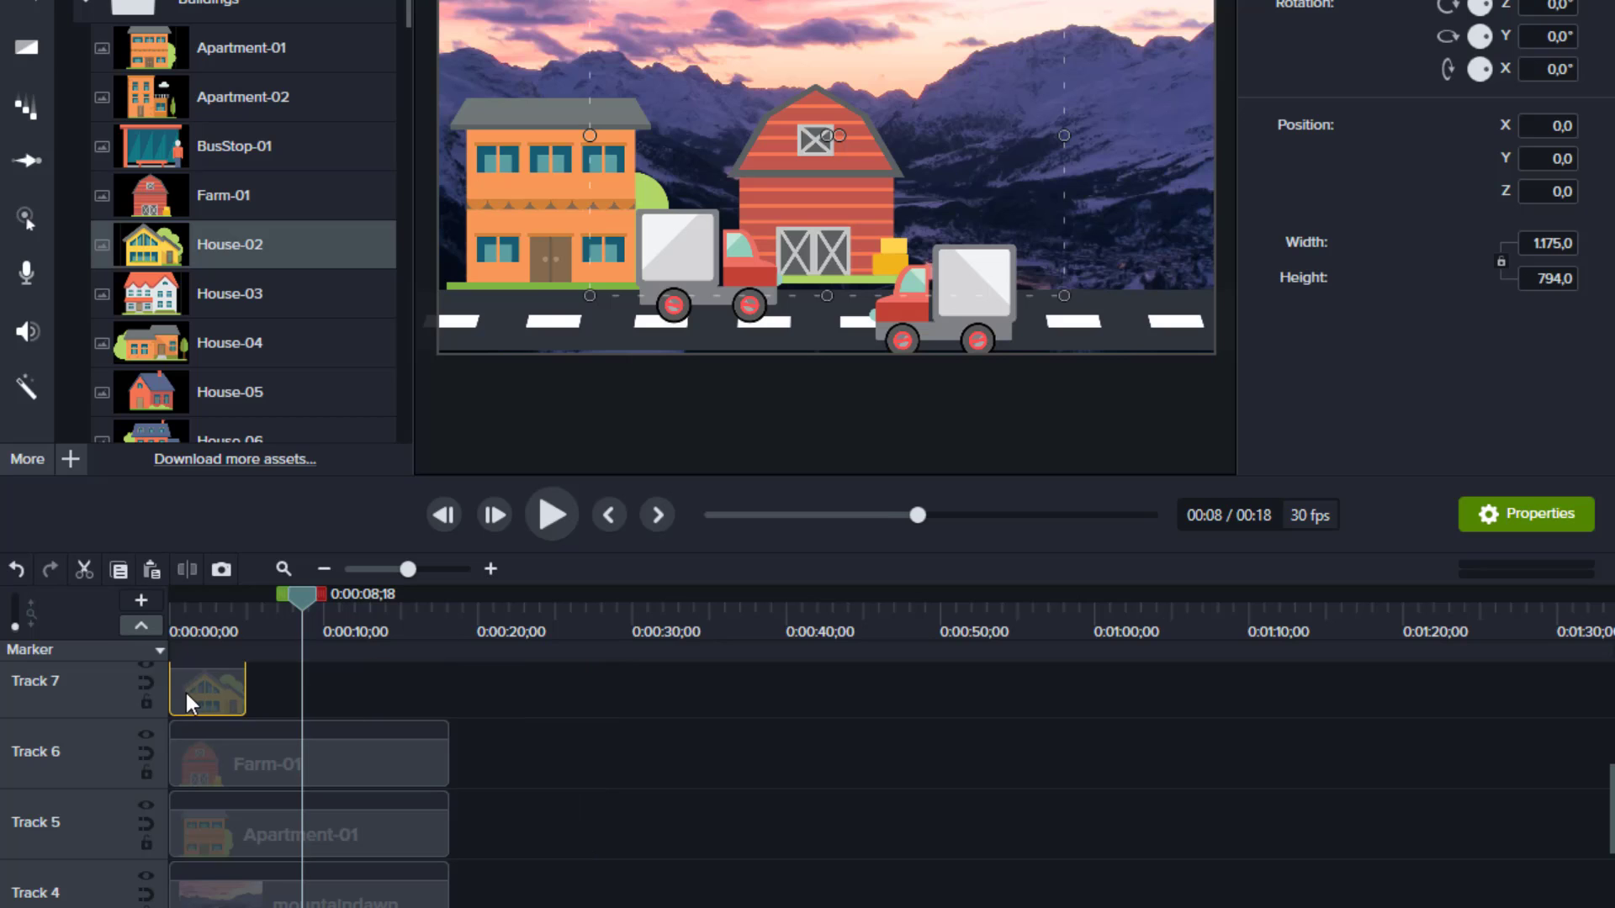
left_click_drag(237, 684, 449, 704)
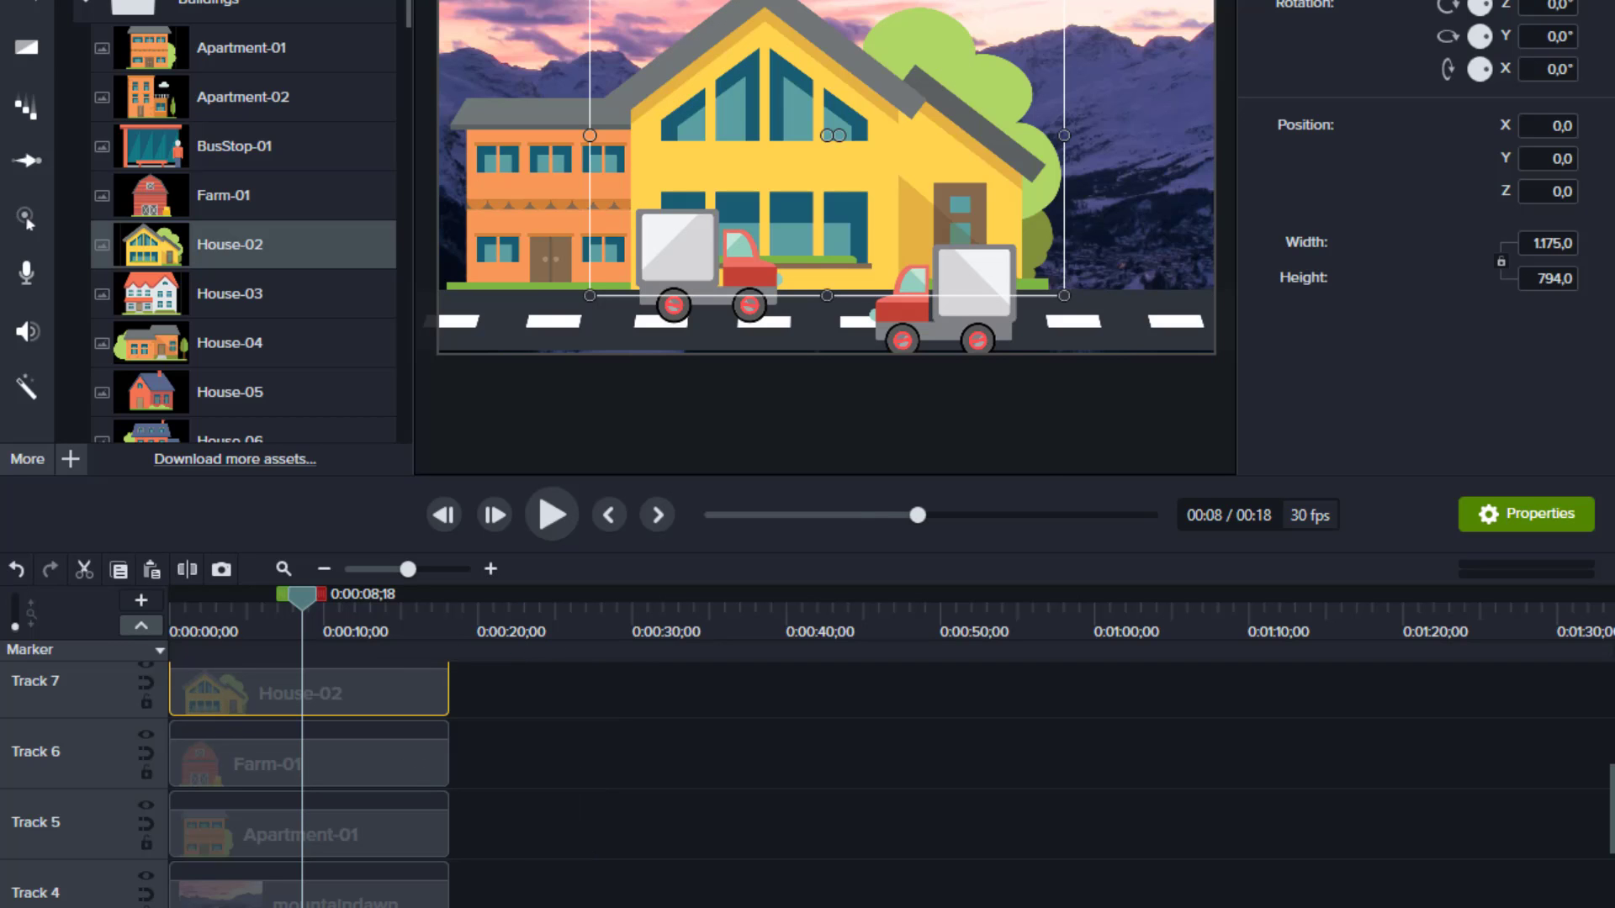
Scale the yellow house to about 687 by 464 and place it at the roadside to the right of the barn.
left_click_drag(1064, 0, 868, 108)
left_click_drag(776, 196, 1104, 188)
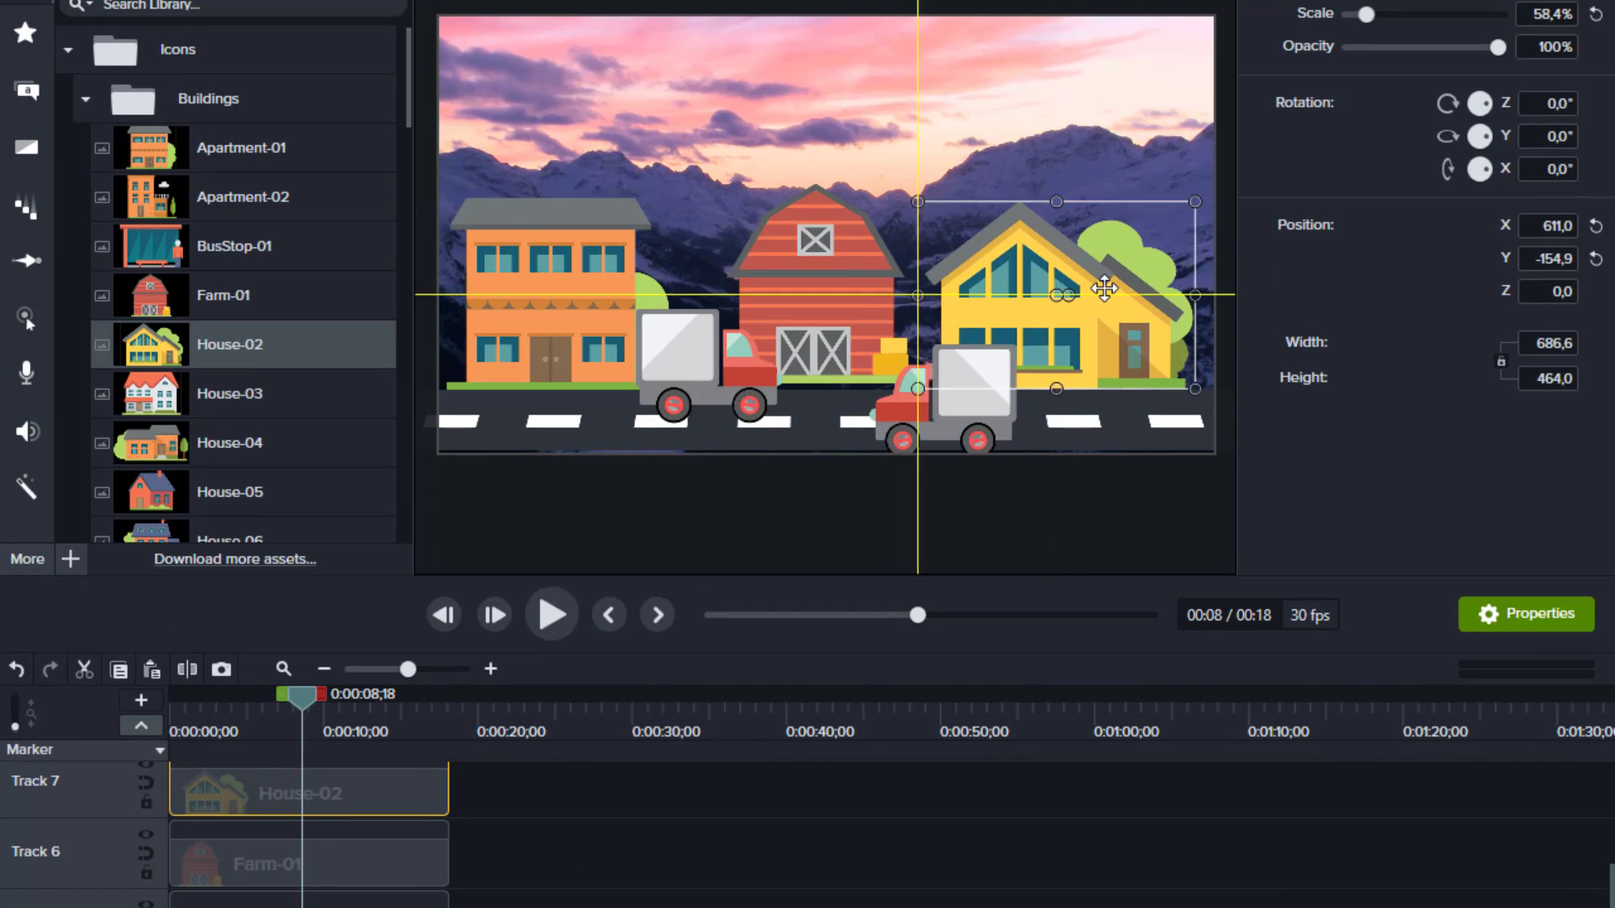
left_click_drag(1104, 288, 1106, 284)
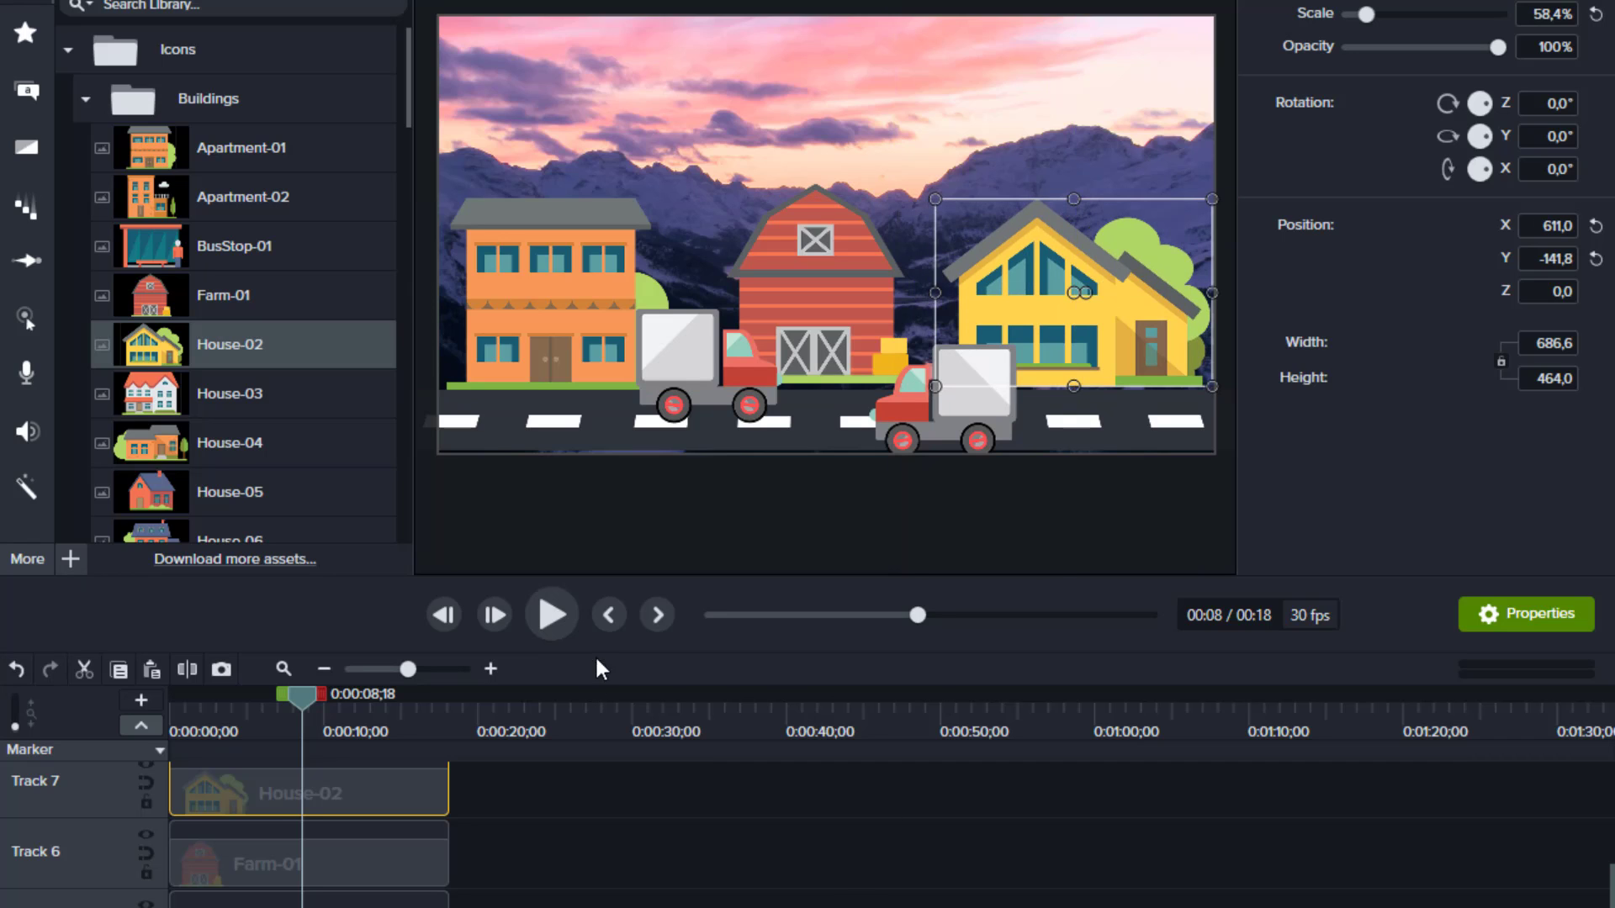
Play back the finished street scene from the start of the timeline.
left_click(556, 612)
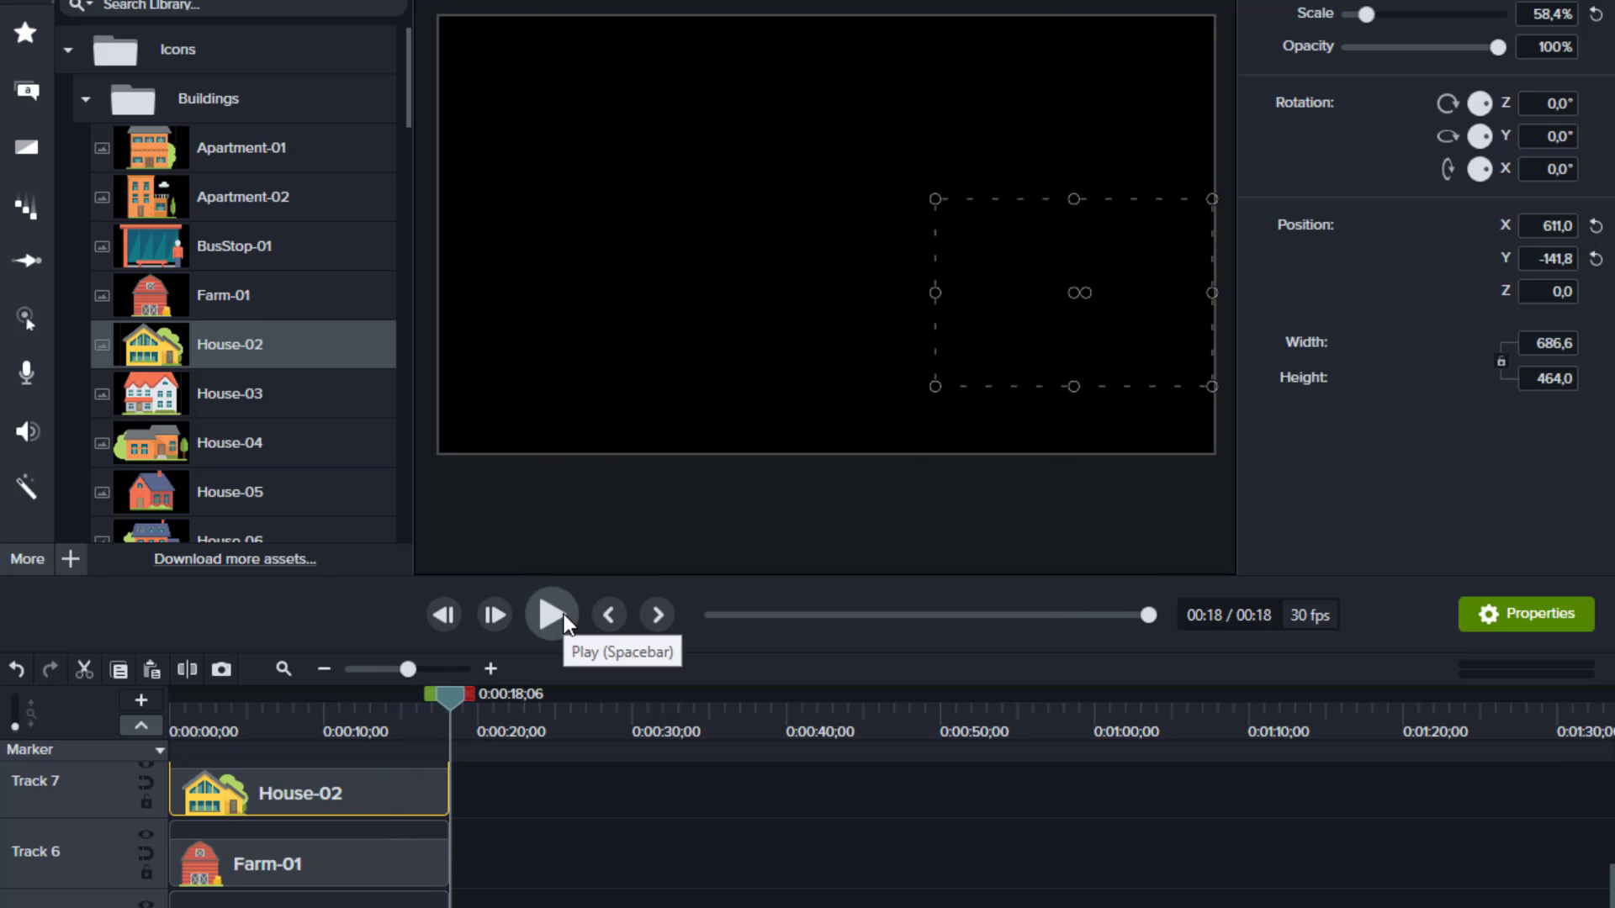
left_click(610, 614)
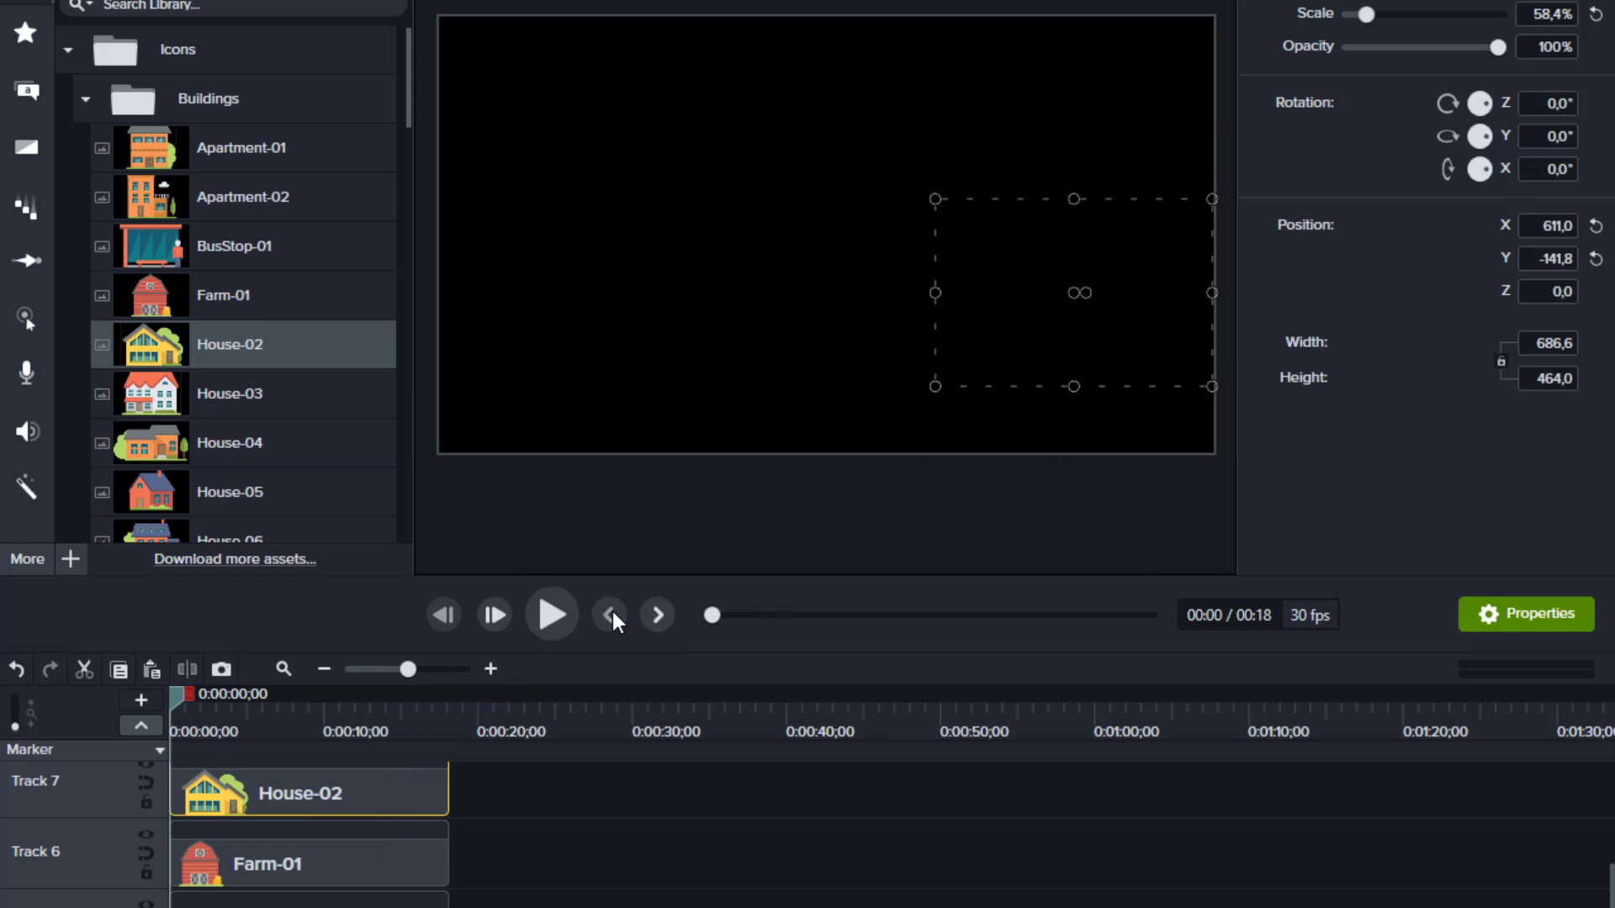
left_click(552, 614)
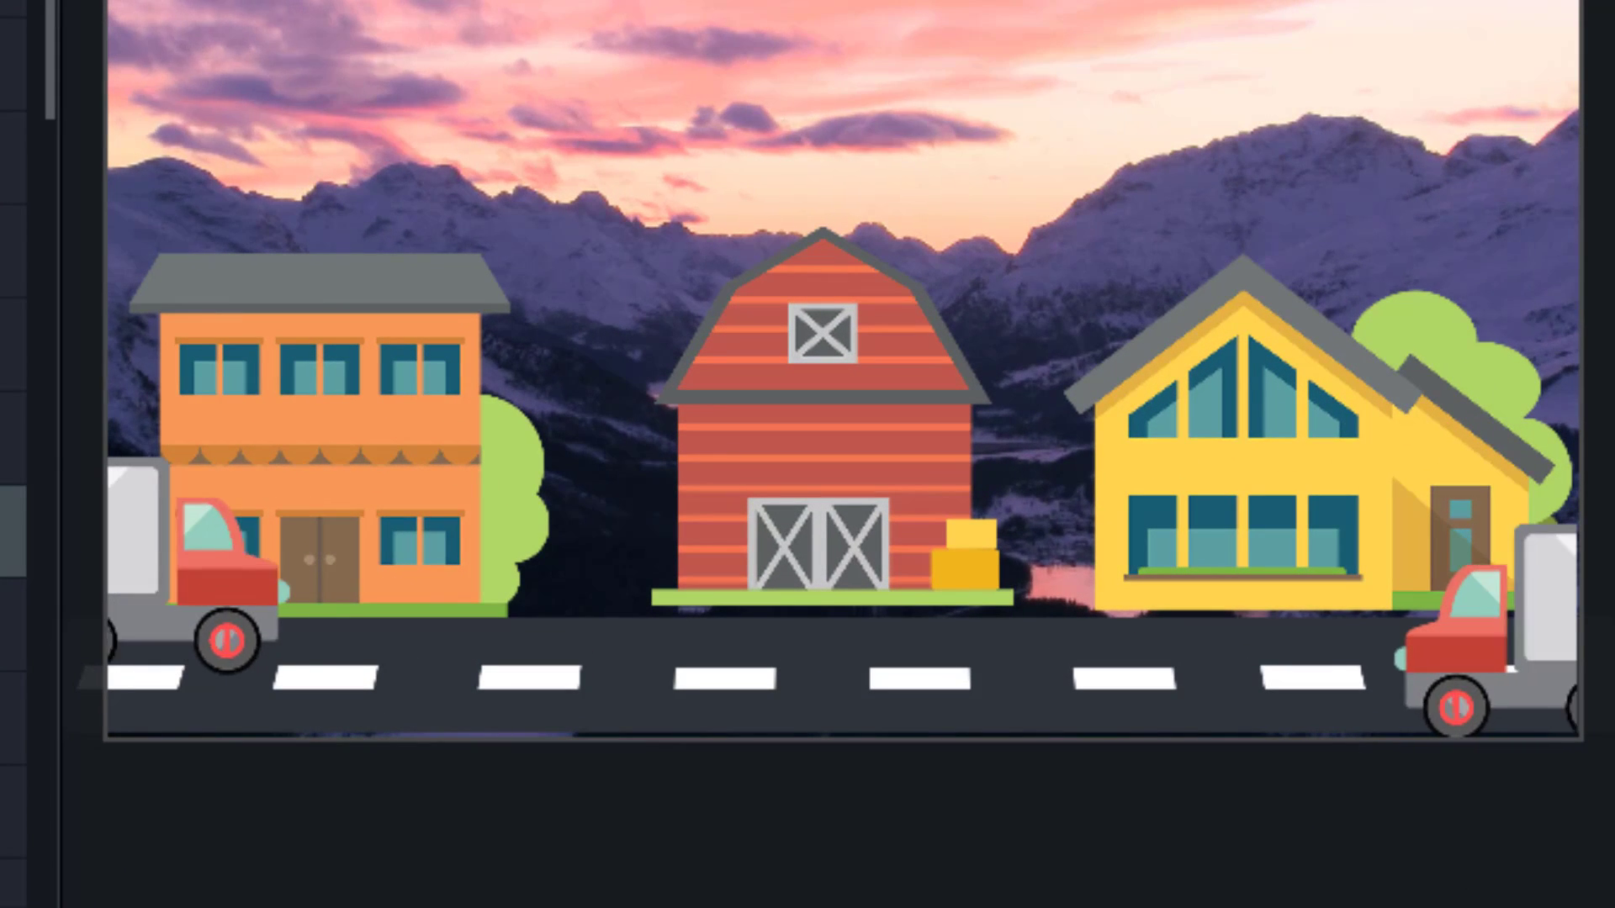